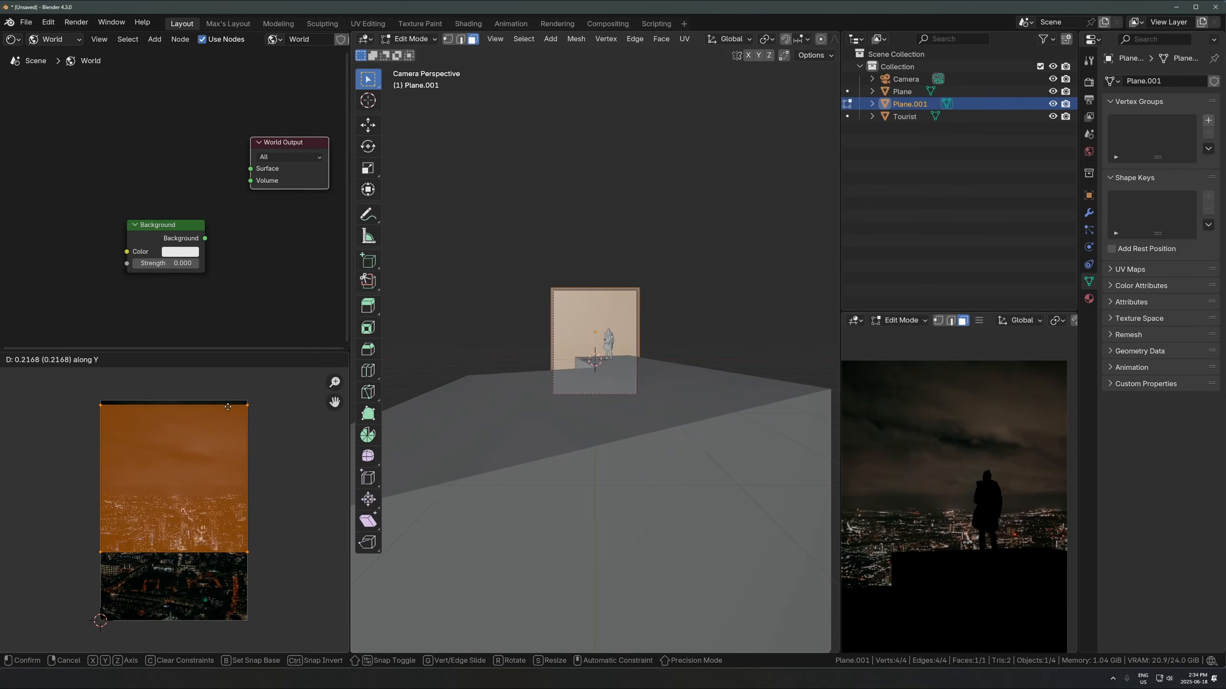
# Step: Move the backdrop plane's UVs along Y over the night city photo and leave Edit Mode
pyautogui.click(228, 424)
pyautogui.press('Tab')
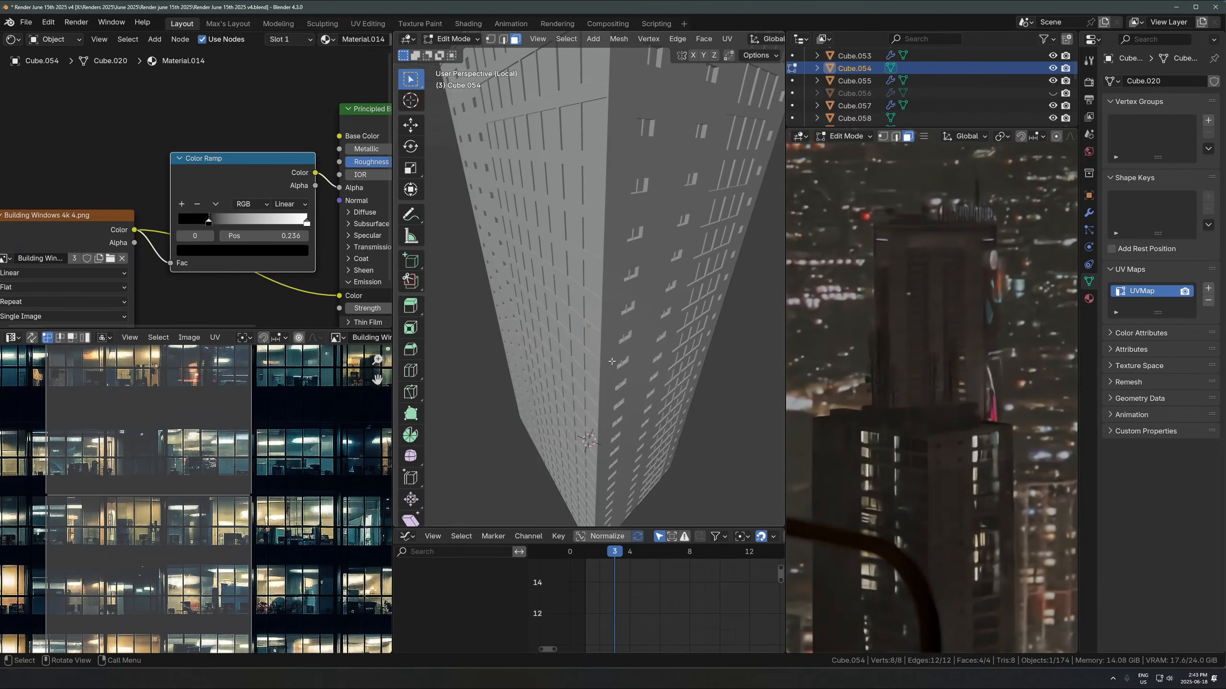
# Step: Unwrap the selected faces of the tower building with Cube Projection
pyautogui.press('u')
pyautogui.moveTo(611, 361)
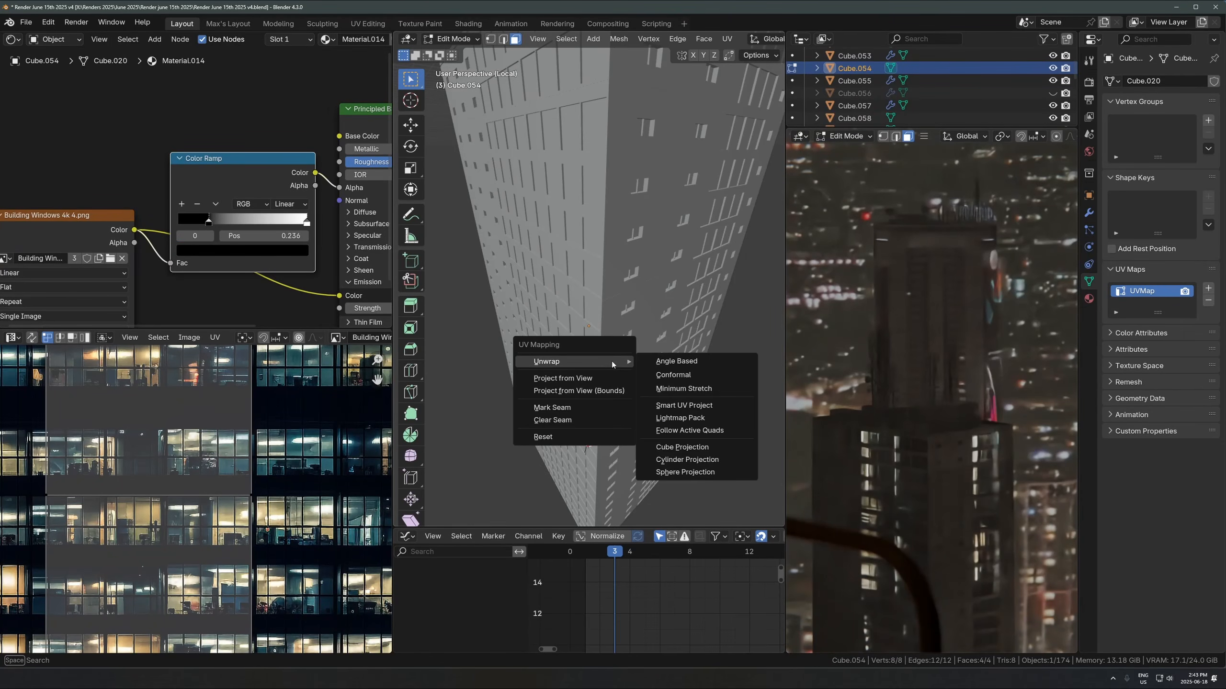
pyautogui.click(702, 450)
# Step: Scale all of the tower's UVs over the building windows texture and leave Edit Mode
pyautogui.press('Home')
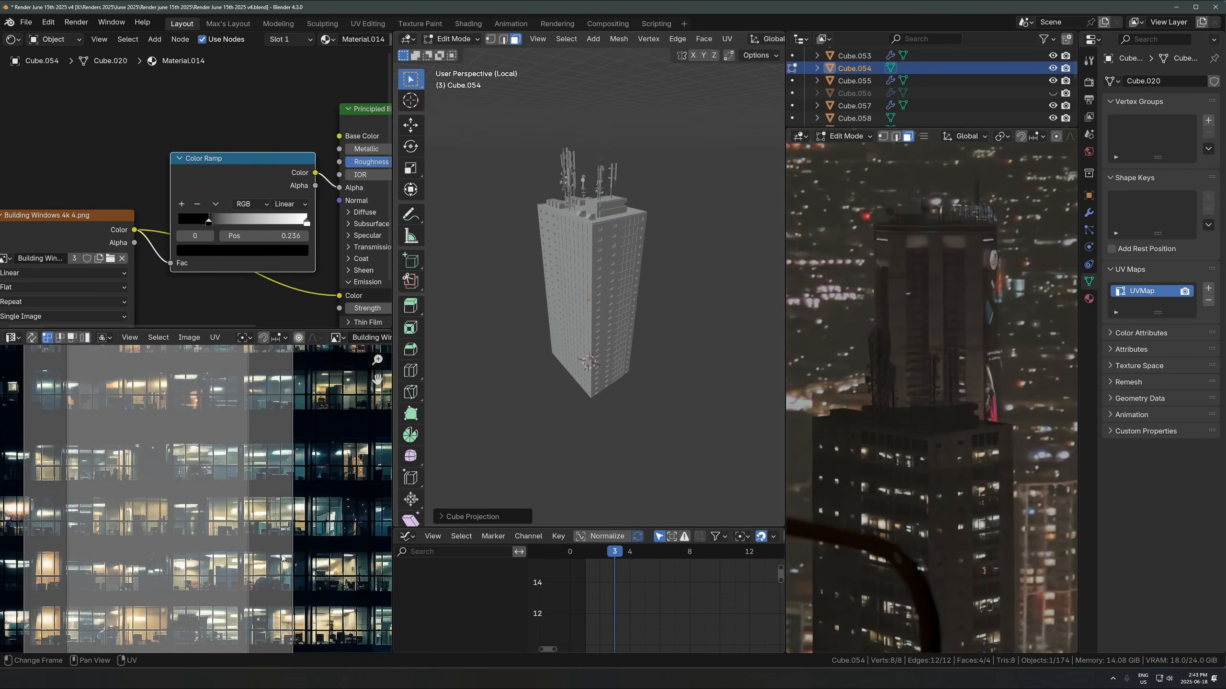
pyautogui.press('Home')
pyautogui.press('a')
pyautogui.press('s')
pyautogui.click(359, 593)
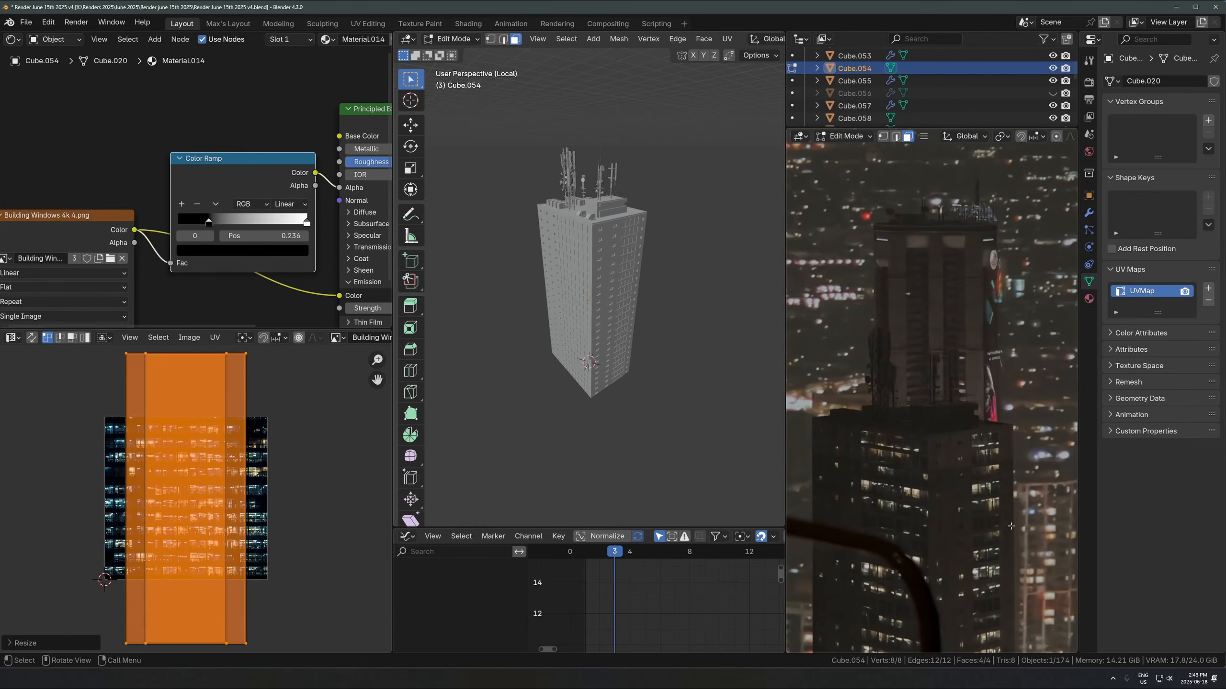
pyautogui.press('Tab')
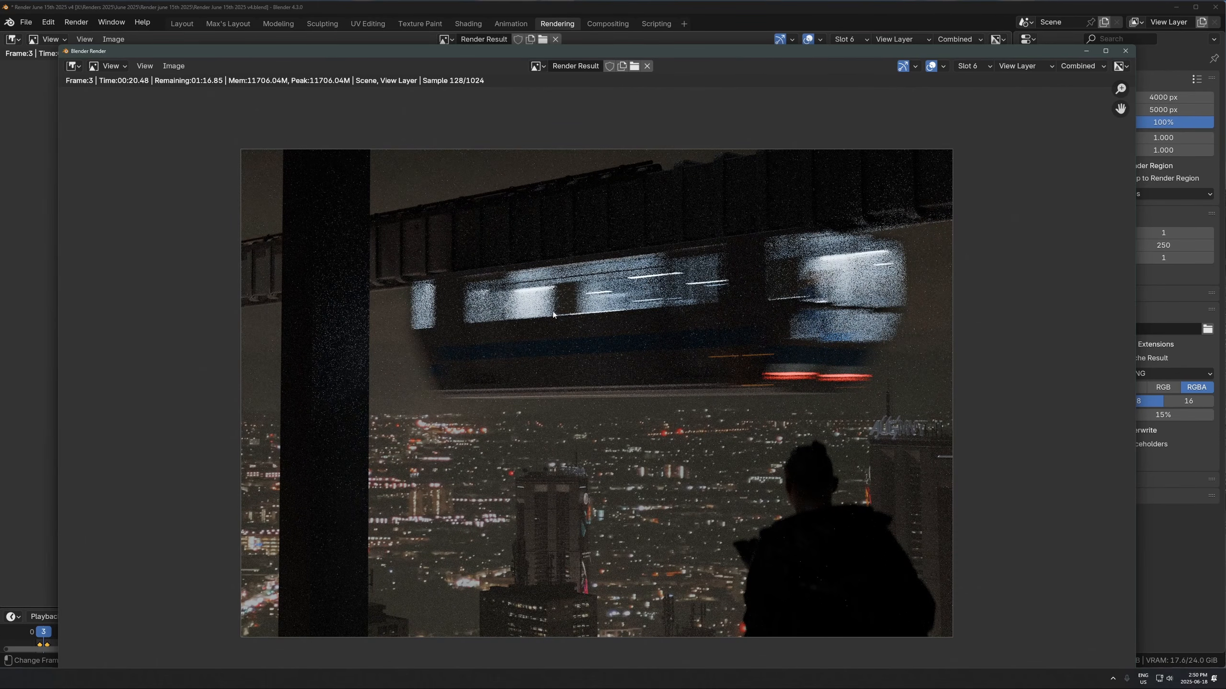
# Step: Inspect the train in the render and minimise the image viewer showing the finished artwork
pyautogui.scroll(2, 685, 294)
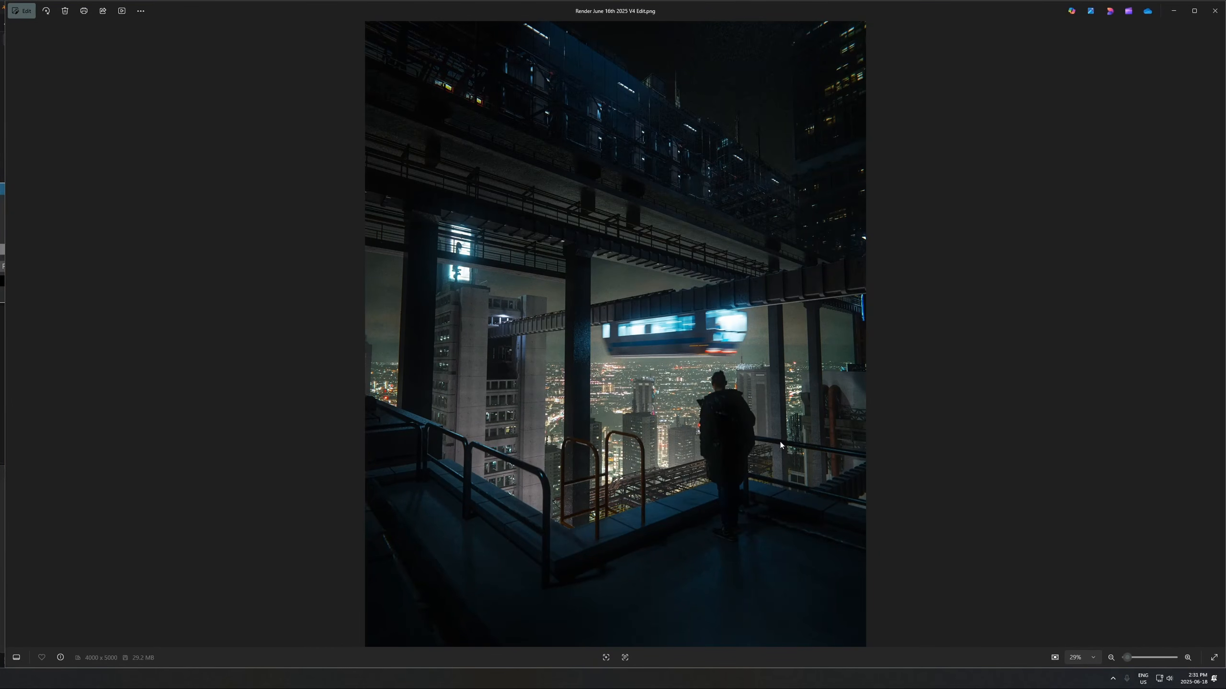
pyautogui.click(1174, 10)
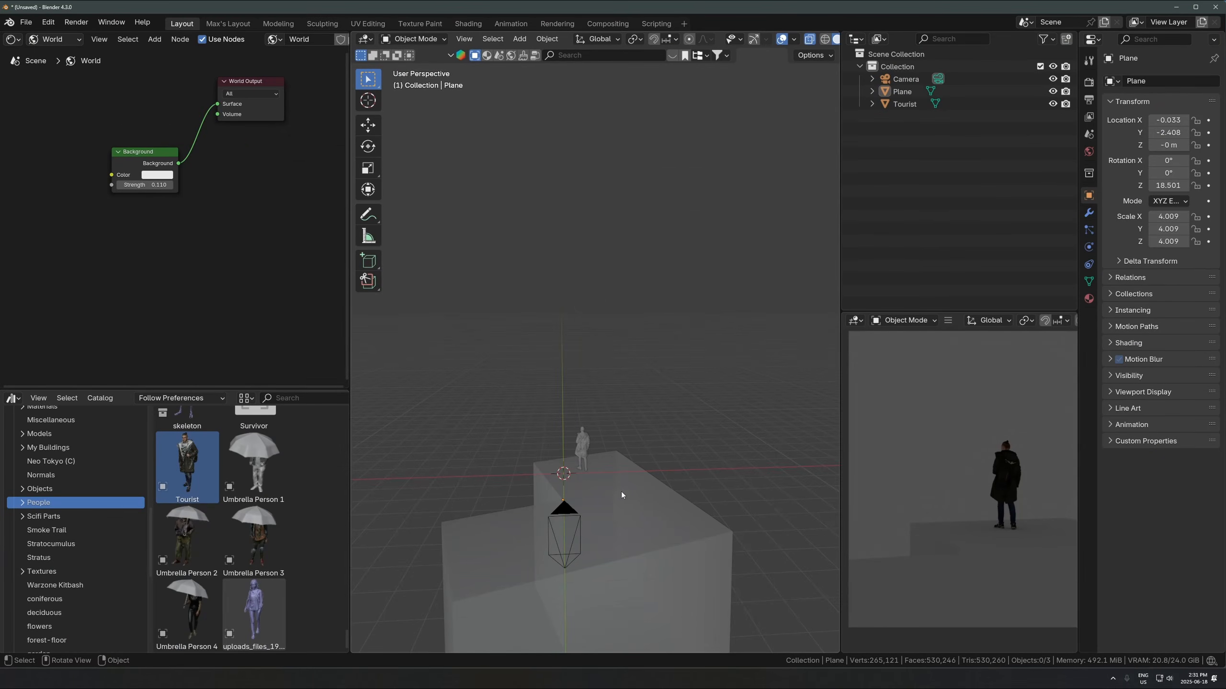
# Step: Turn off X-ray display and add a new mesh plane at the scene origin
pyautogui.hotkey('alt', 'z')
pyautogui.scroll(2, 619, 367)
pyautogui.keyDown('shift'); pyautogui.moveTo(597, 472); pyautogui.dragTo(630, 398, button='middle'); pyautogui.keyUp('shift')
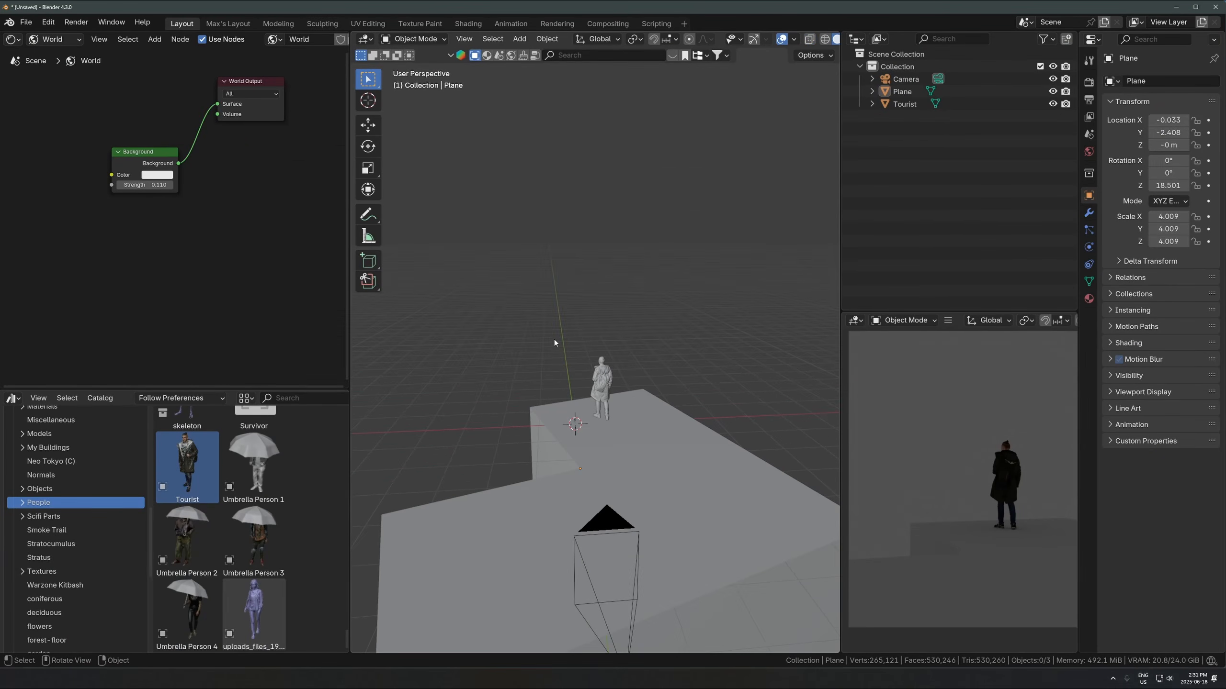
pyautogui.moveTo(805, 357); pyautogui.dragTo(551, 384, button='middle')
pyautogui.hotkey('shift', 'a')
pyautogui.moveTo(556, 384)
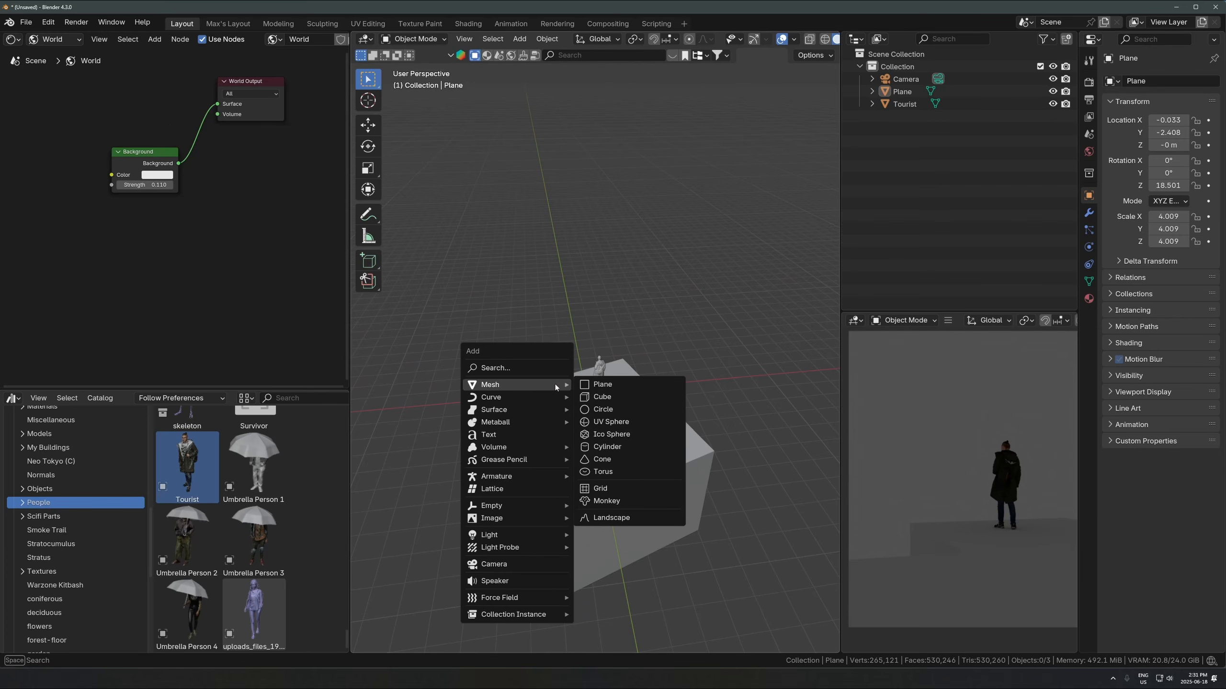
pyautogui.click(648, 386)
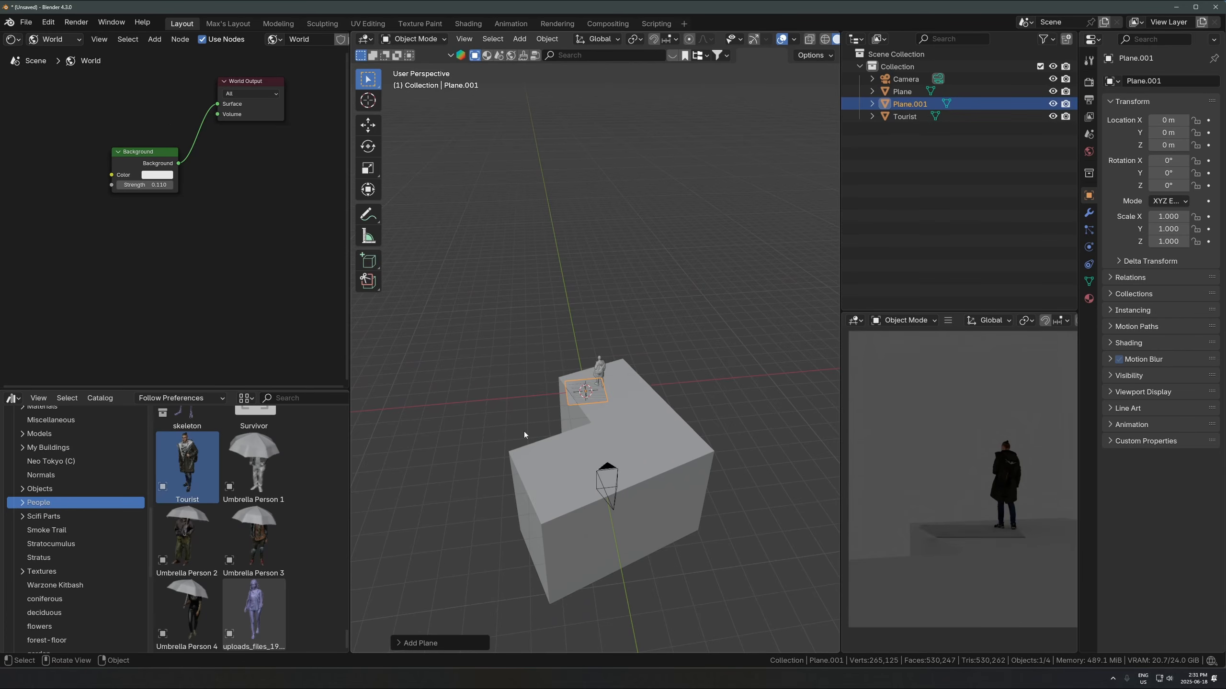
# Step: Rotate the new plane 90° about X and scale it up to about 4
pyautogui.write('rx90')
pyautogui.press('Return')
pyautogui.press('s')
pyautogui.click(427, 351)
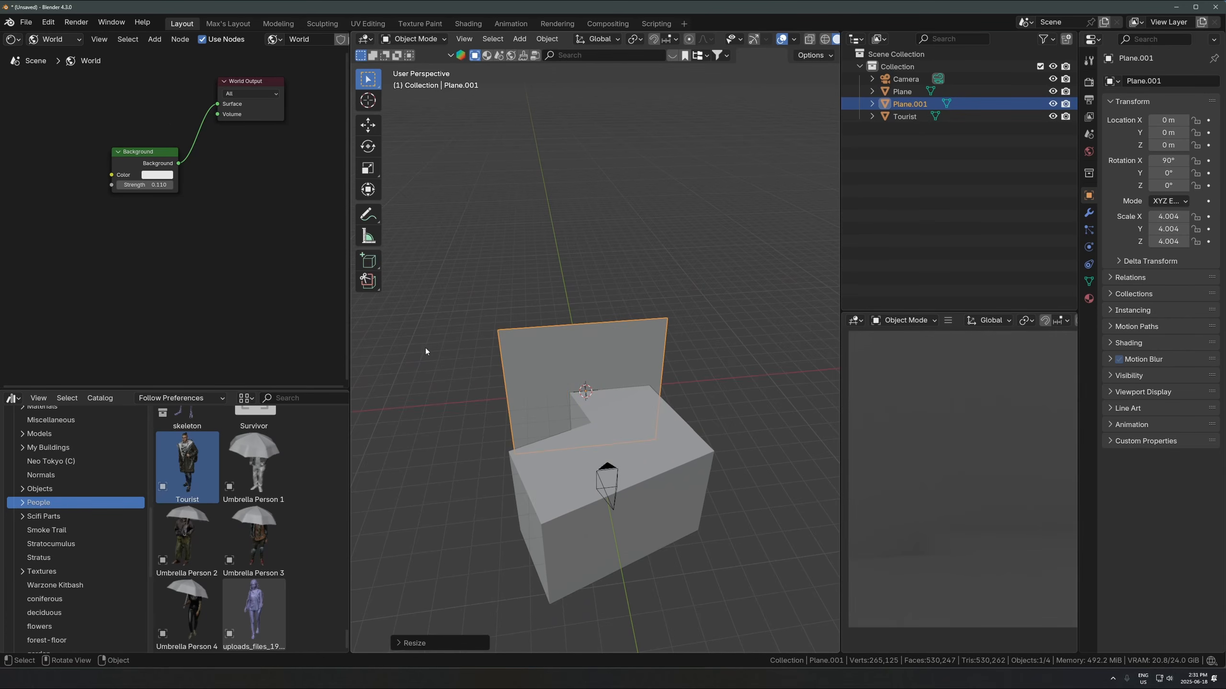
# Step: Move the upright plane far behind the platform, to about 114 m along Y
pyautogui.press('g')
pyautogui.click(622, 353)
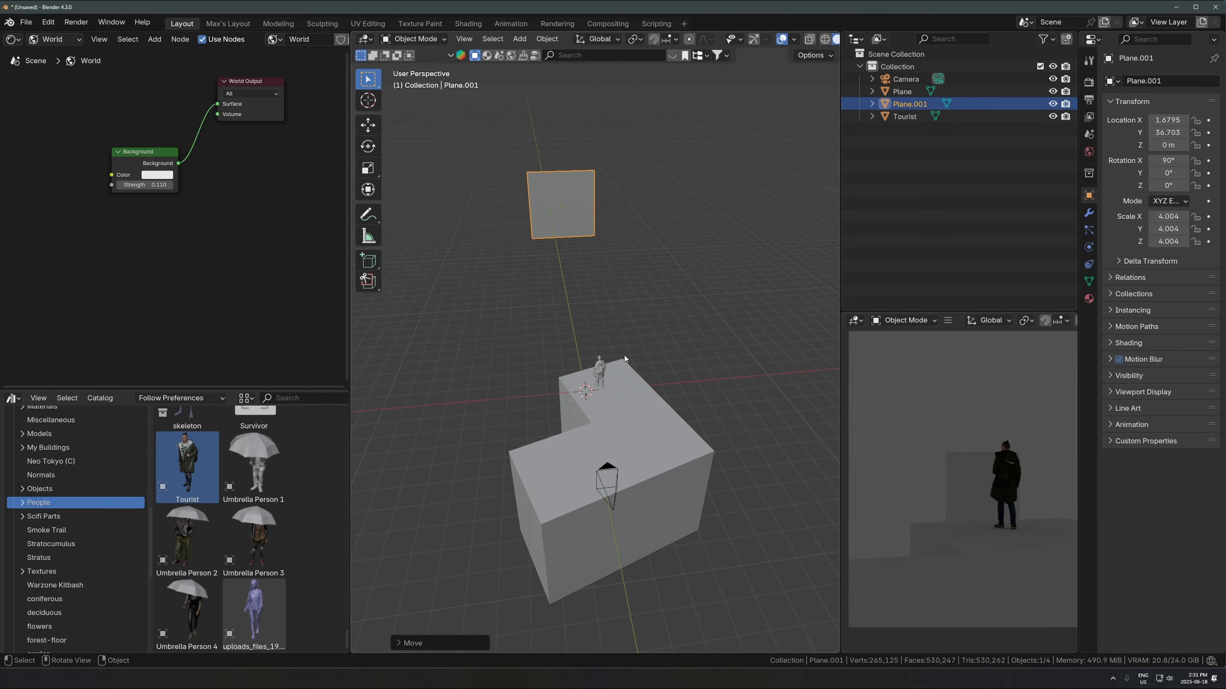
pyautogui.scroll(-3, 638, 281)
pyautogui.press('g')
pyautogui.click(609, 255)
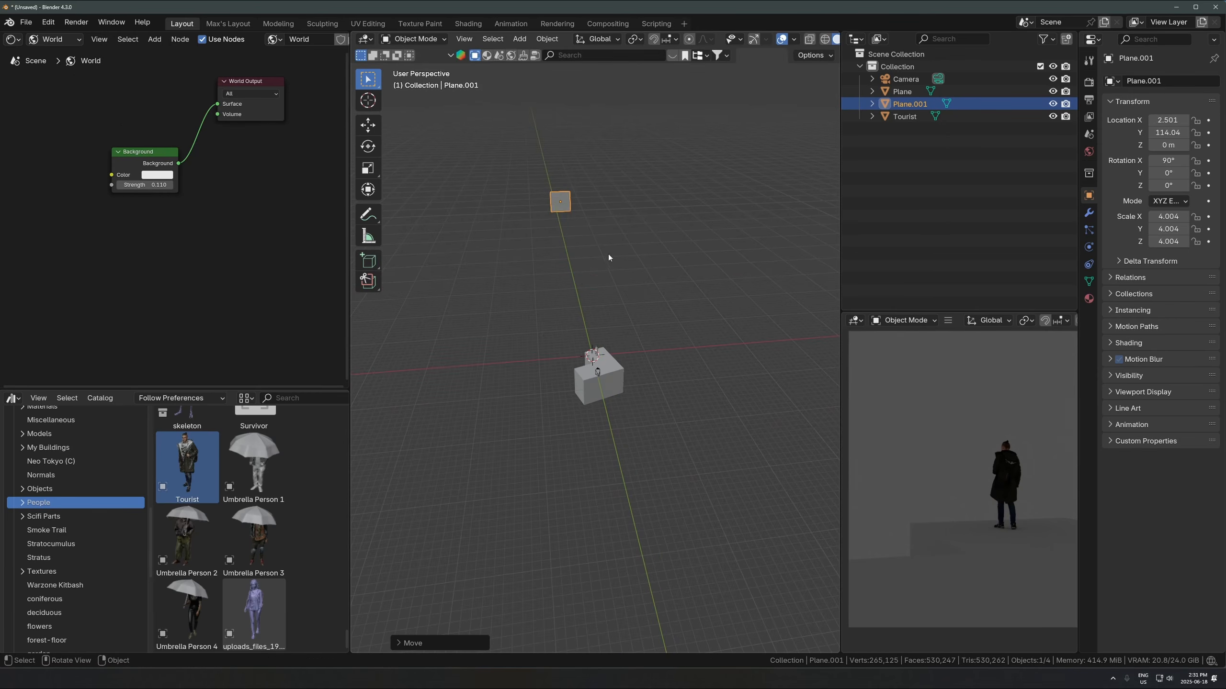
# Step: Set the camera's clip end to 1000 m
pyautogui.click(597, 372)
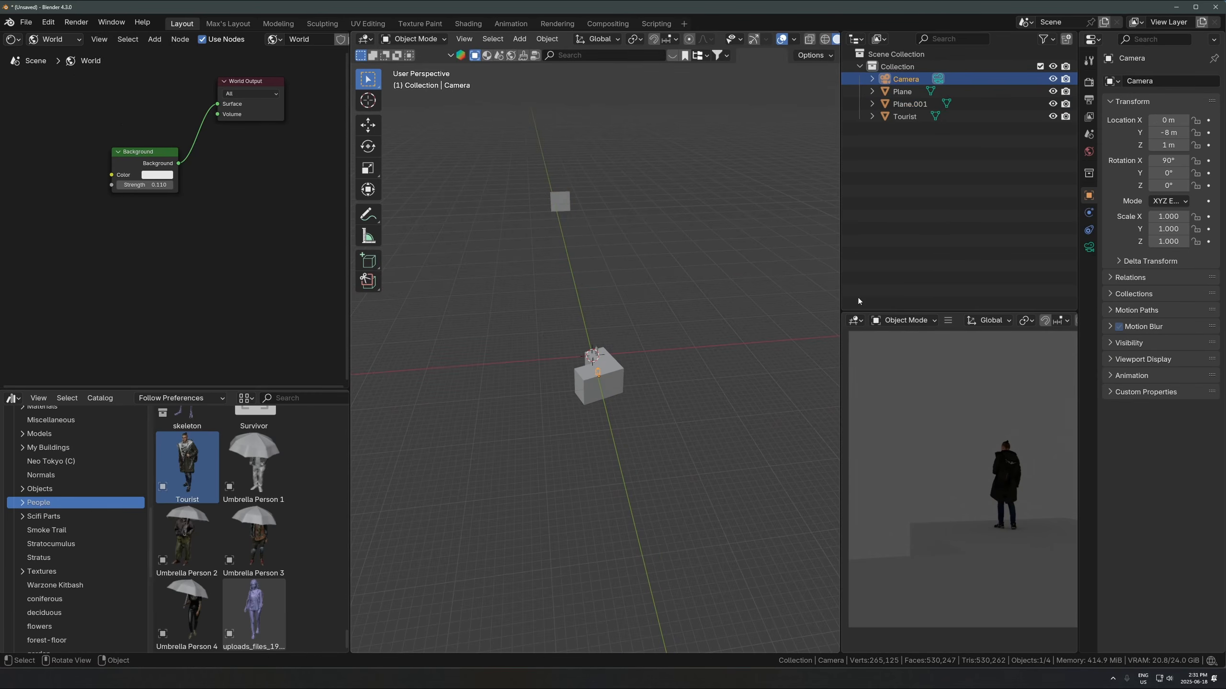
pyautogui.click(1090, 247)
pyautogui.doubleClick(1158, 219)
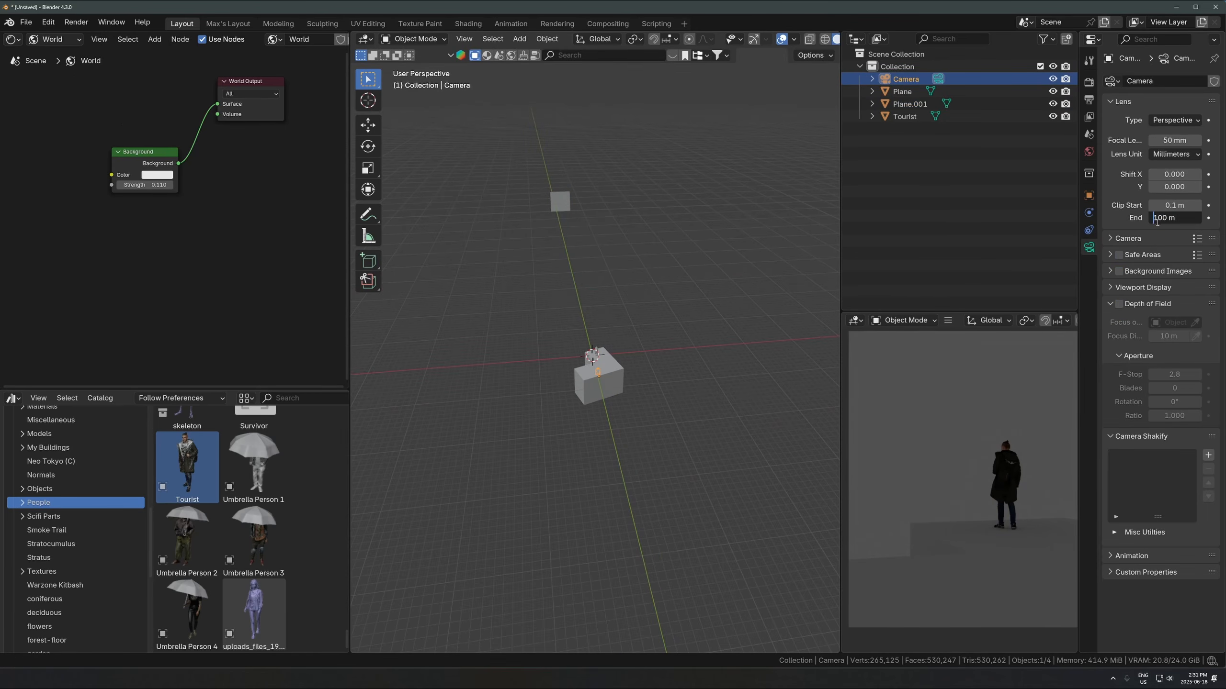
pyautogui.click(1161, 218)
pyautogui.write('0')
pyautogui.press('Return')
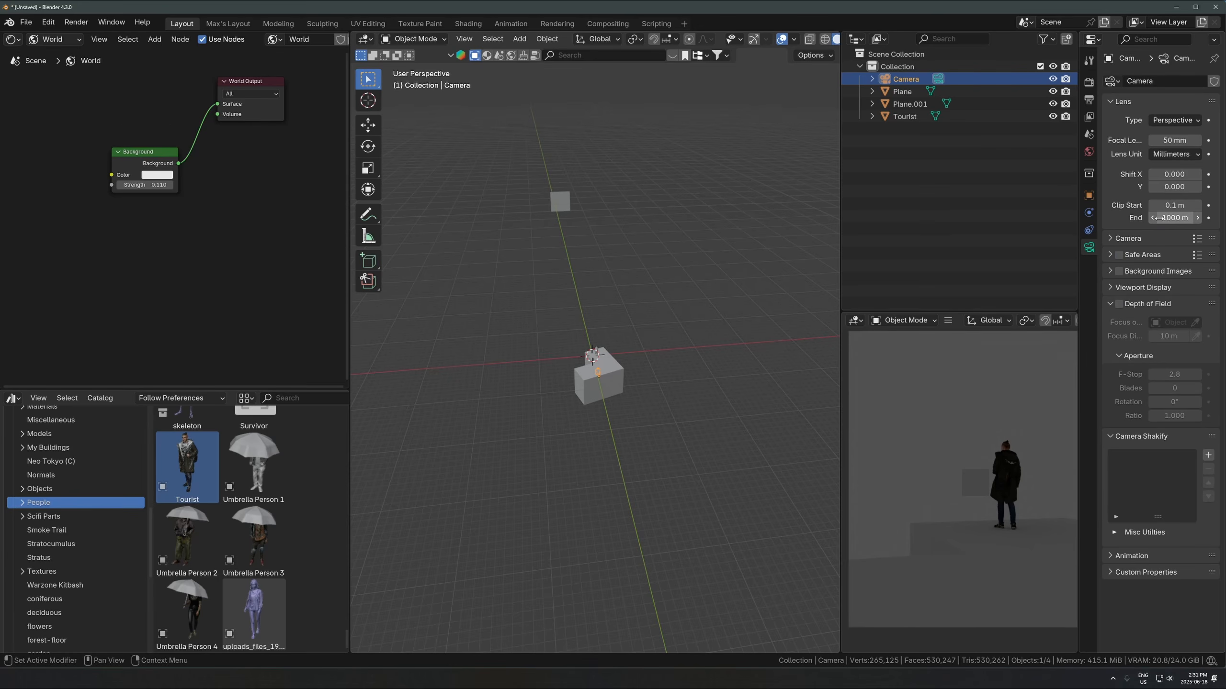
# Step: Scale up the distant plane so it spans the full width of the camera frame
pyautogui.click(556, 203)
pyautogui.press('s')
pyautogui.click(367, 265)
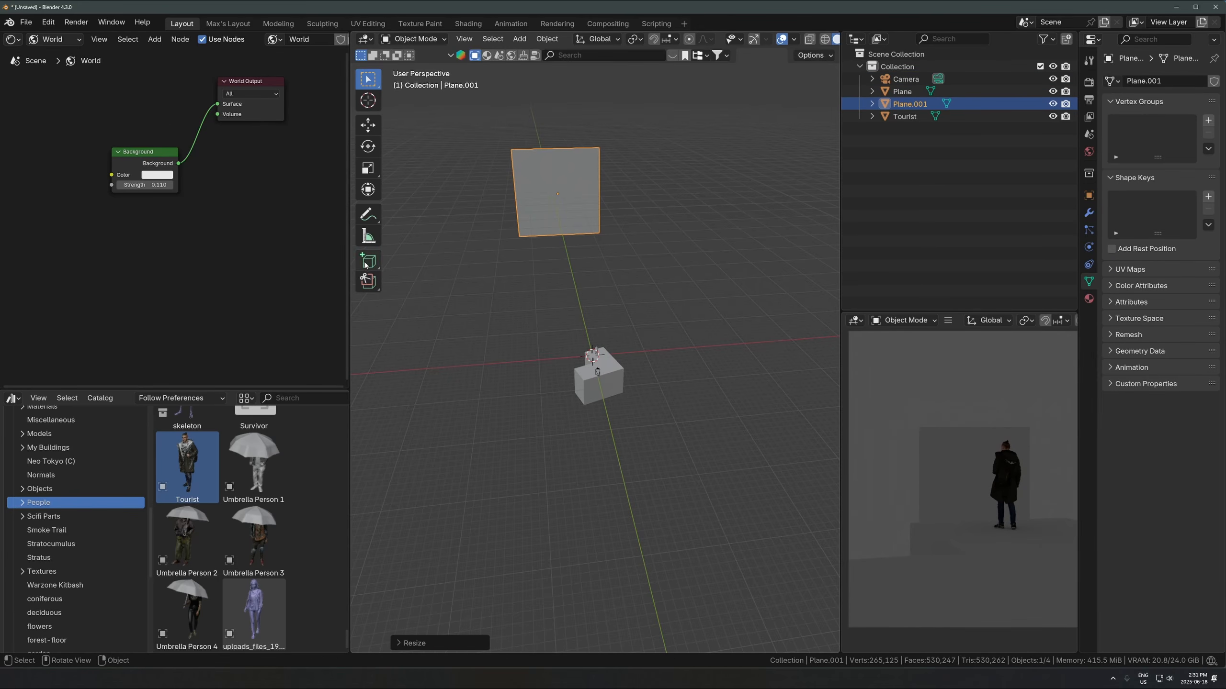
pyautogui.press('KP_0')
pyautogui.press('s')
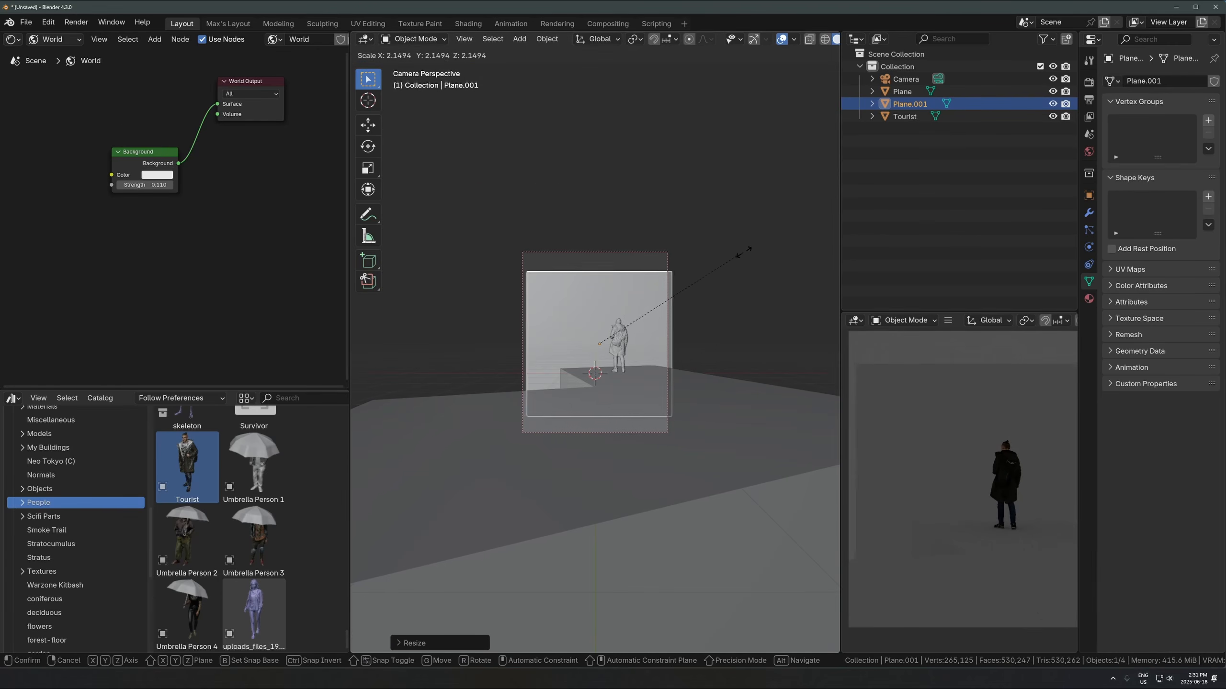
pyautogui.click(703, 289)
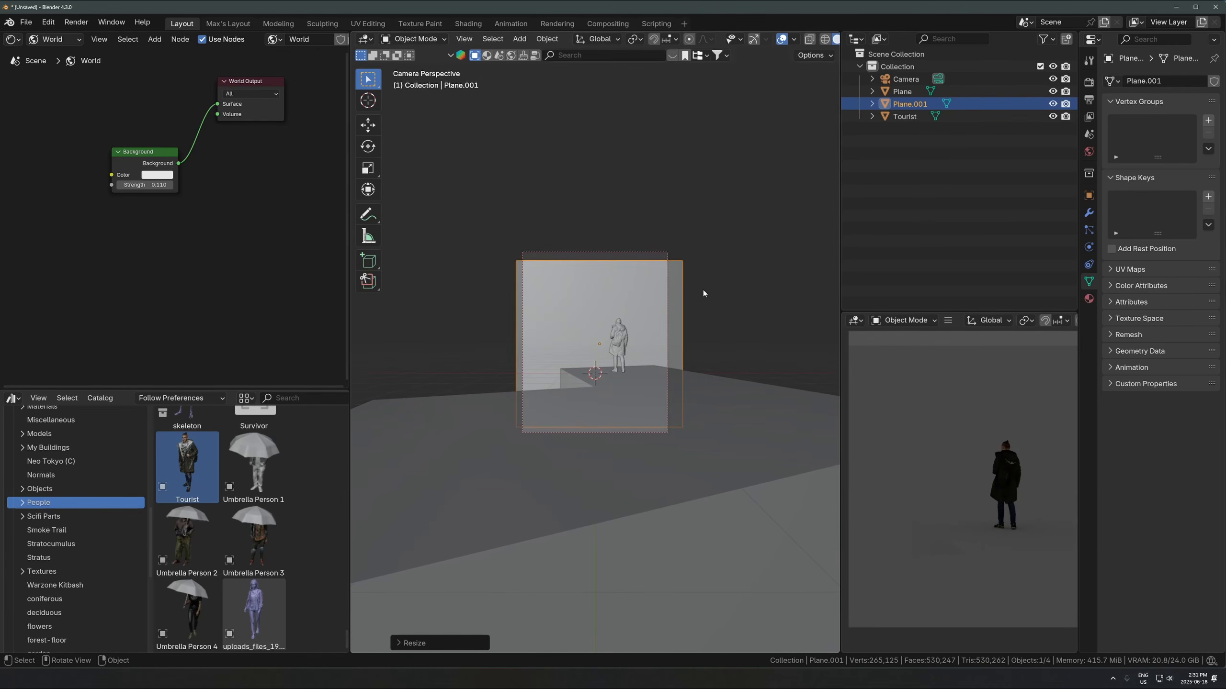
# Step: Raise the plane in the camera view and scale it slightly so it covers the upper part of the frame
pyautogui.press('g')
pyautogui.click(687, 266)
pyautogui.press('s')
pyautogui.click(684, 268)
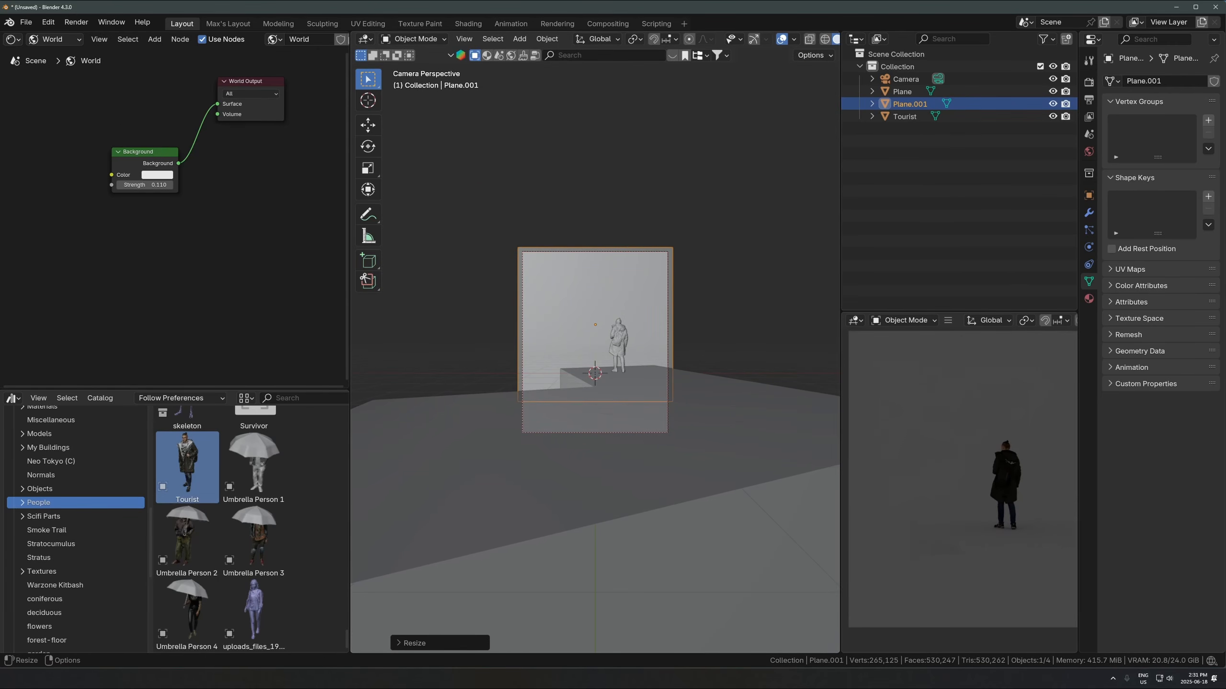
# Step: Switch to File Explorer, open the portrait night city photo from the Buildings folder, and bring its viewer window fully on screen
pyautogui.hotkey('alt', 'Tab')
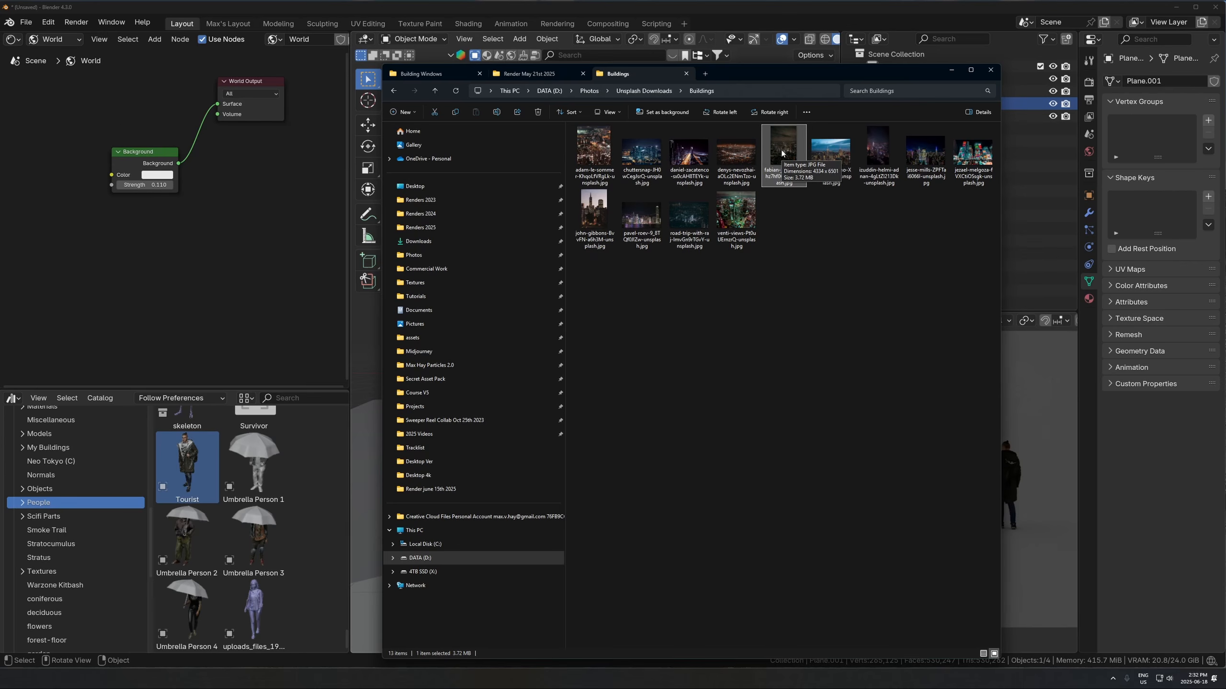
pyautogui.doubleClick(779, 150)
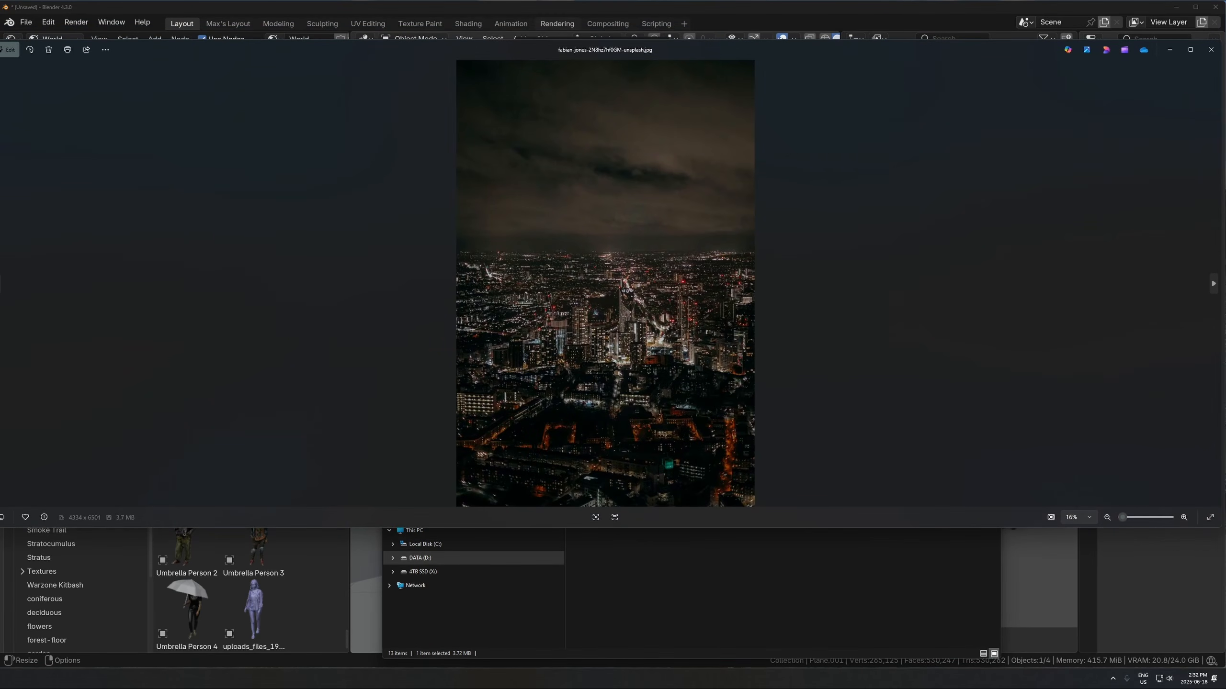
pyautogui.moveTo(0, 283); pyautogui.dragTo(485, 283)
pyautogui.moveTo(797, 51); pyautogui.dragTo(525, 66)
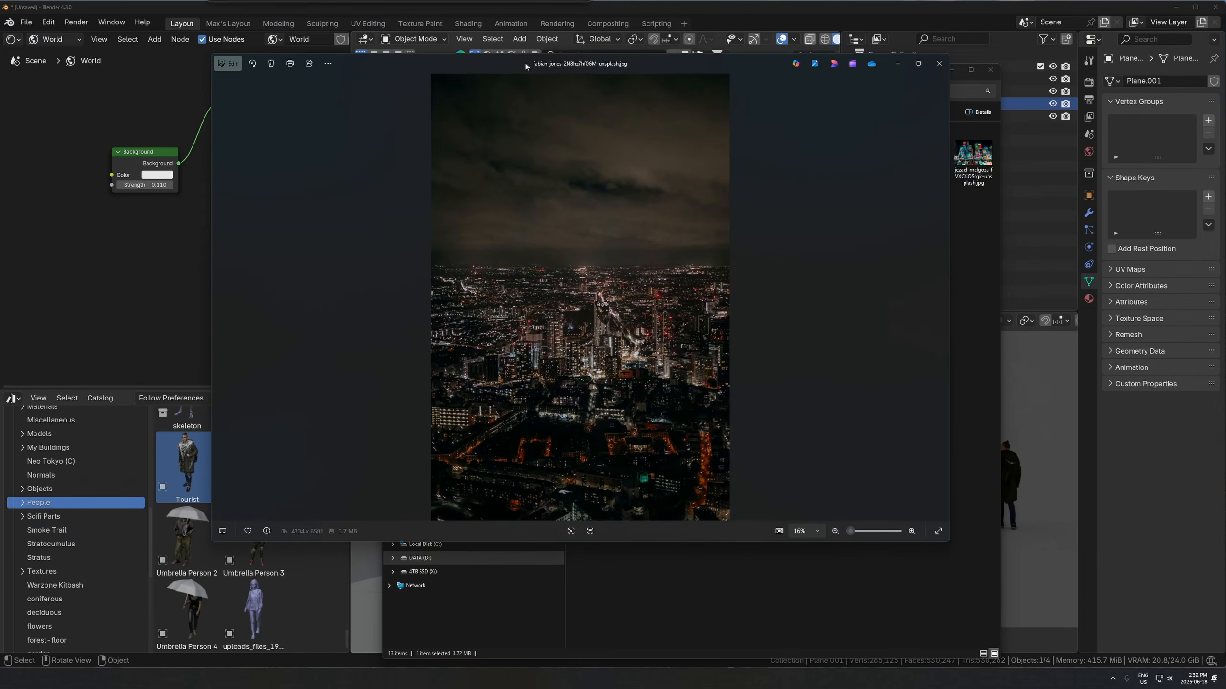
# Step: Examine the city buildings, the hazy horizon and the distant lights in the photo at close range
pyautogui.scroll(1, 685, 331)
pyautogui.scroll(2, 685, 331)
pyautogui.moveTo(664, 414); pyautogui.dragTo(671, 256)
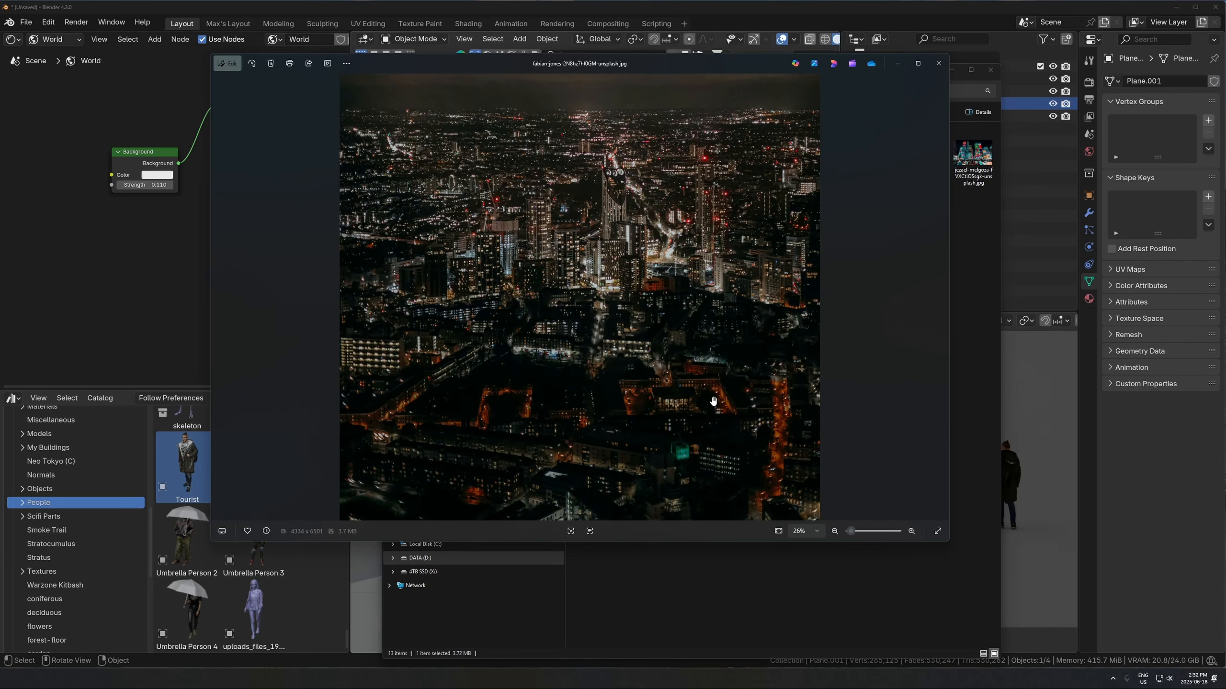
pyautogui.scroll(-3, 734, 334)
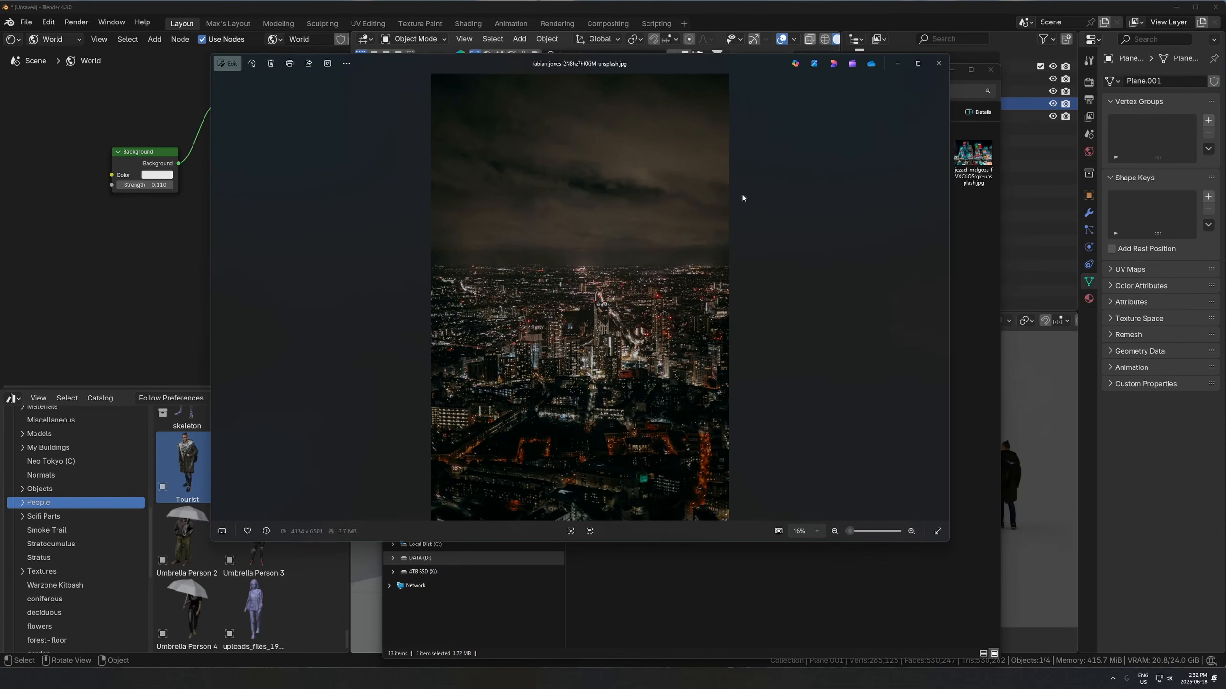
pyautogui.scroll(3, 349, 278)
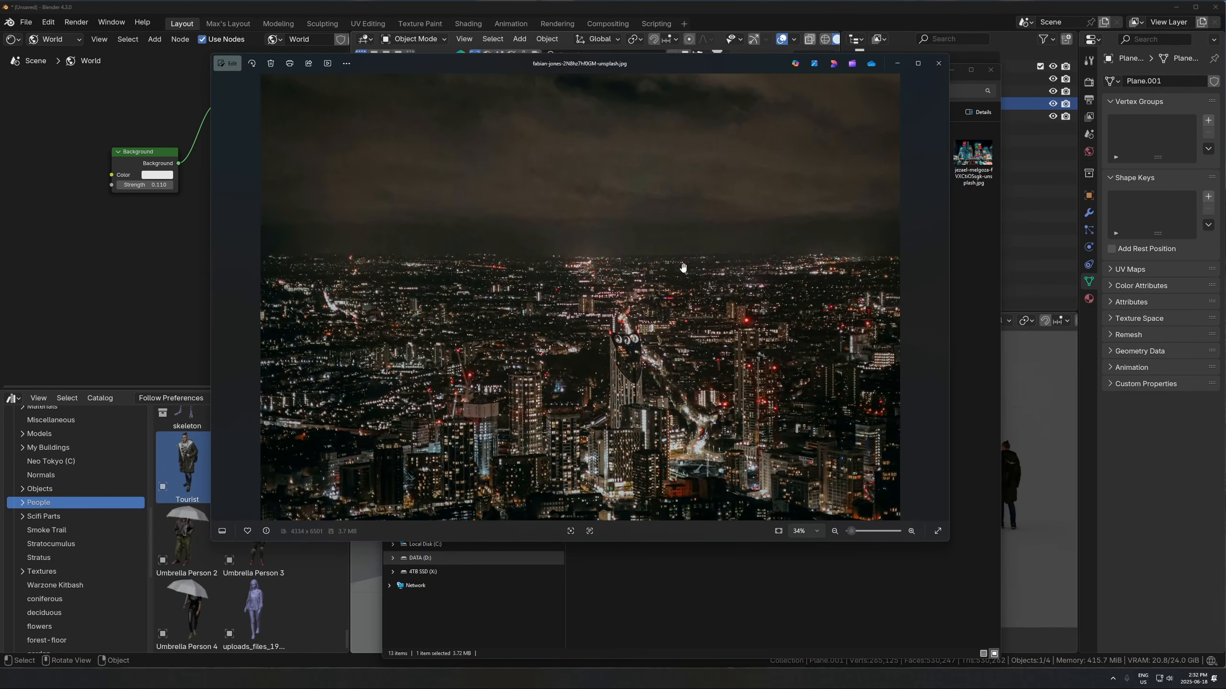
pyautogui.scroll(2, 467, 236)
pyautogui.scroll(3, 468, 235)
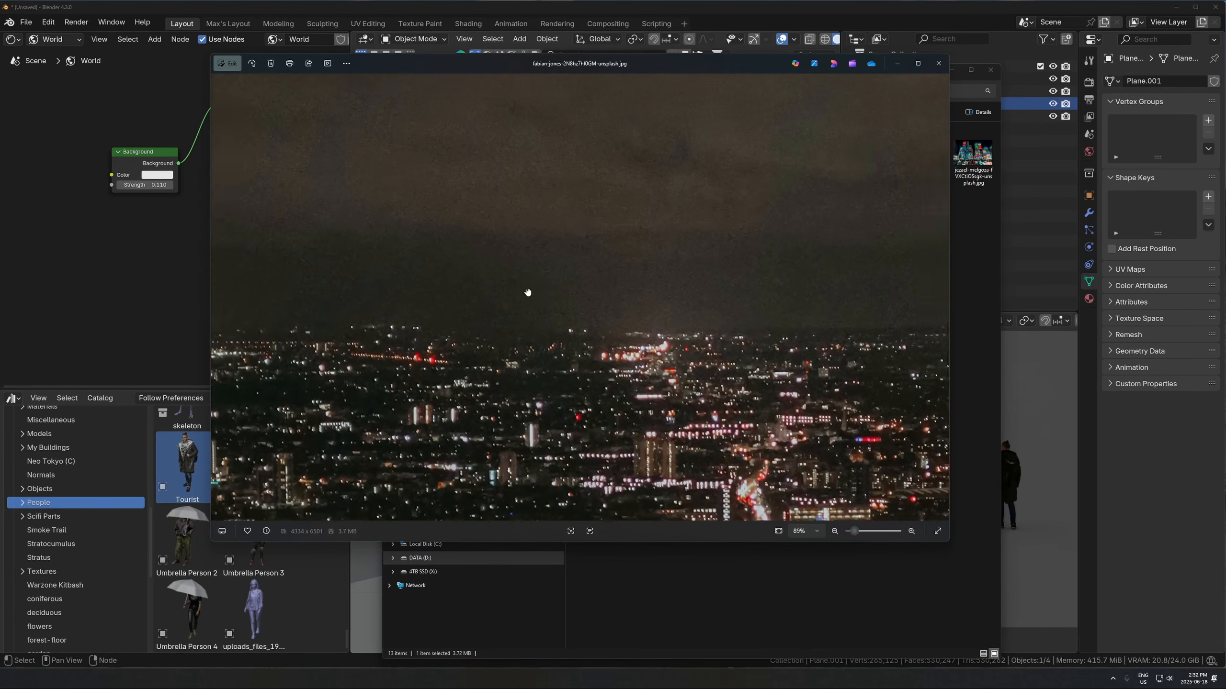
pyautogui.moveTo(421, 299); pyautogui.dragTo(782, 295)
pyautogui.moveTo(370, 279); pyautogui.dragTo(559, 220)
pyautogui.scroll(1, 560, 169)
pyautogui.moveTo(560, 169); pyautogui.dragTo(529, 262)
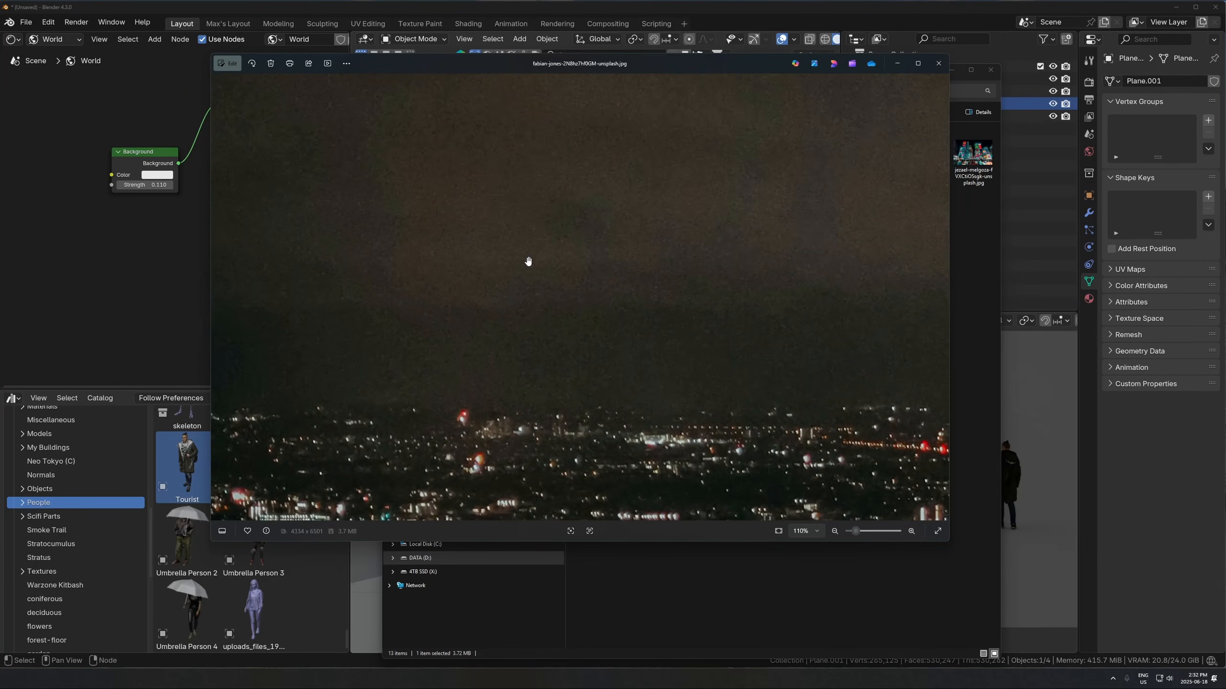
# Step: Examine how the cloudy sky and skyline relate to the dark foreground buildings in the lower part of the photo
pyautogui.scroll(-5, 552, 301)
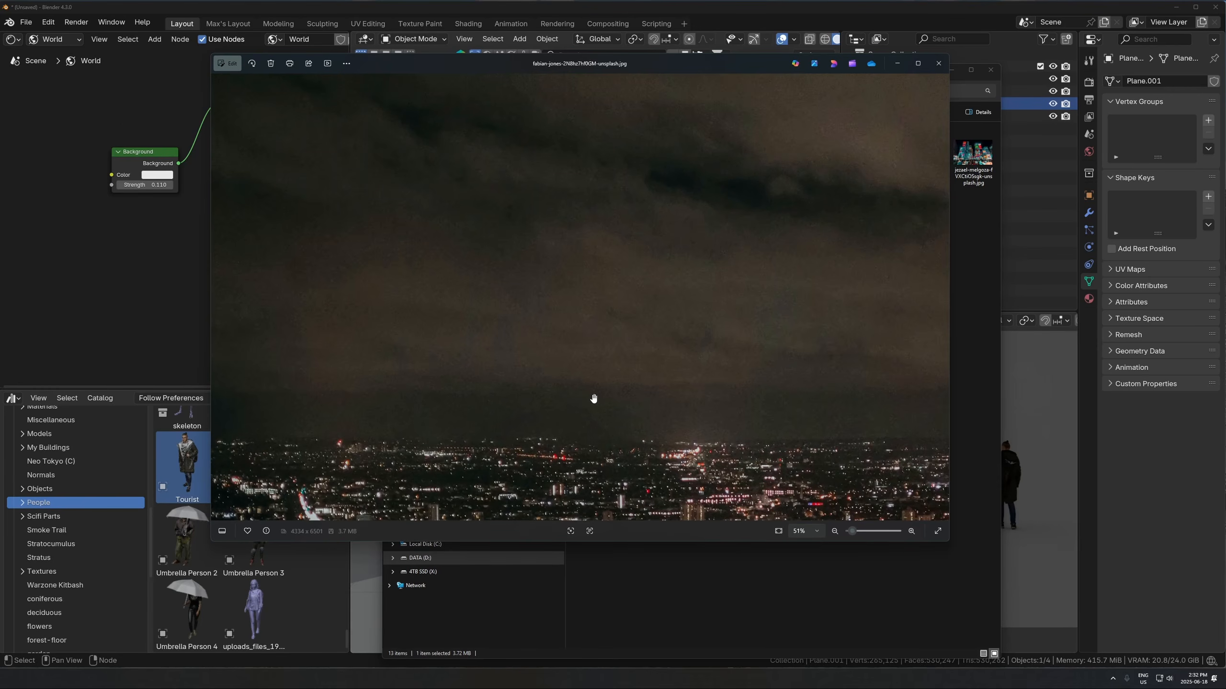
pyautogui.scroll(-2, 597, 396)
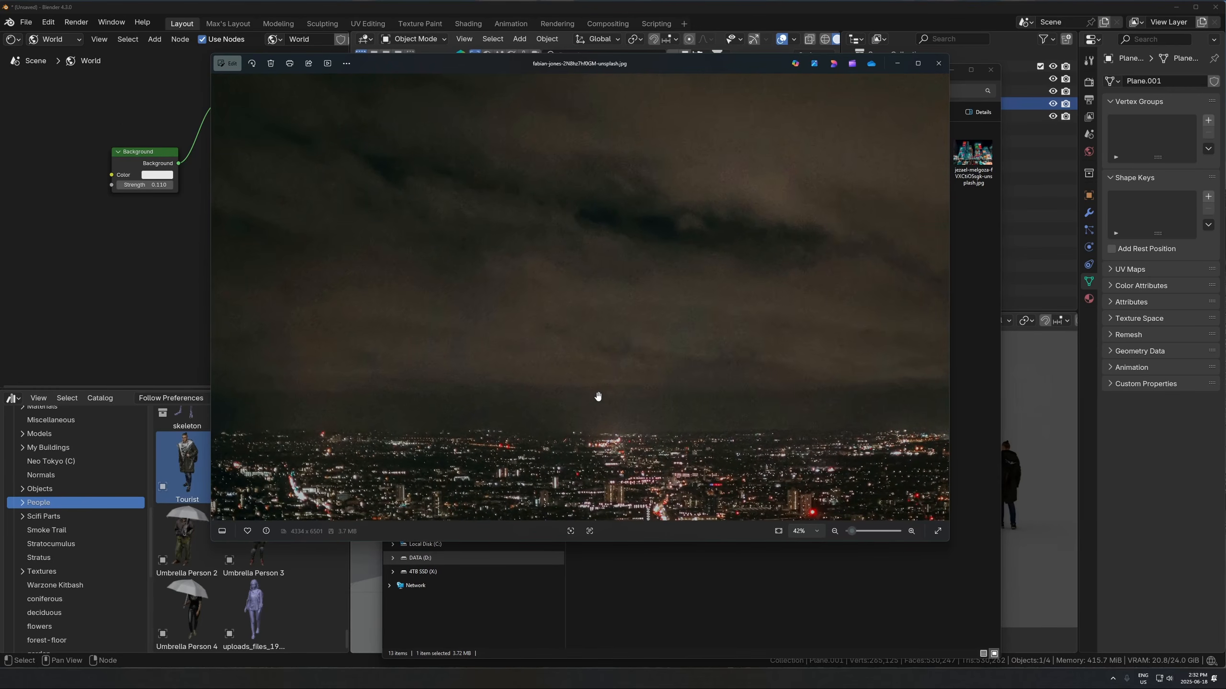
pyautogui.scroll(-3, 602, 352)
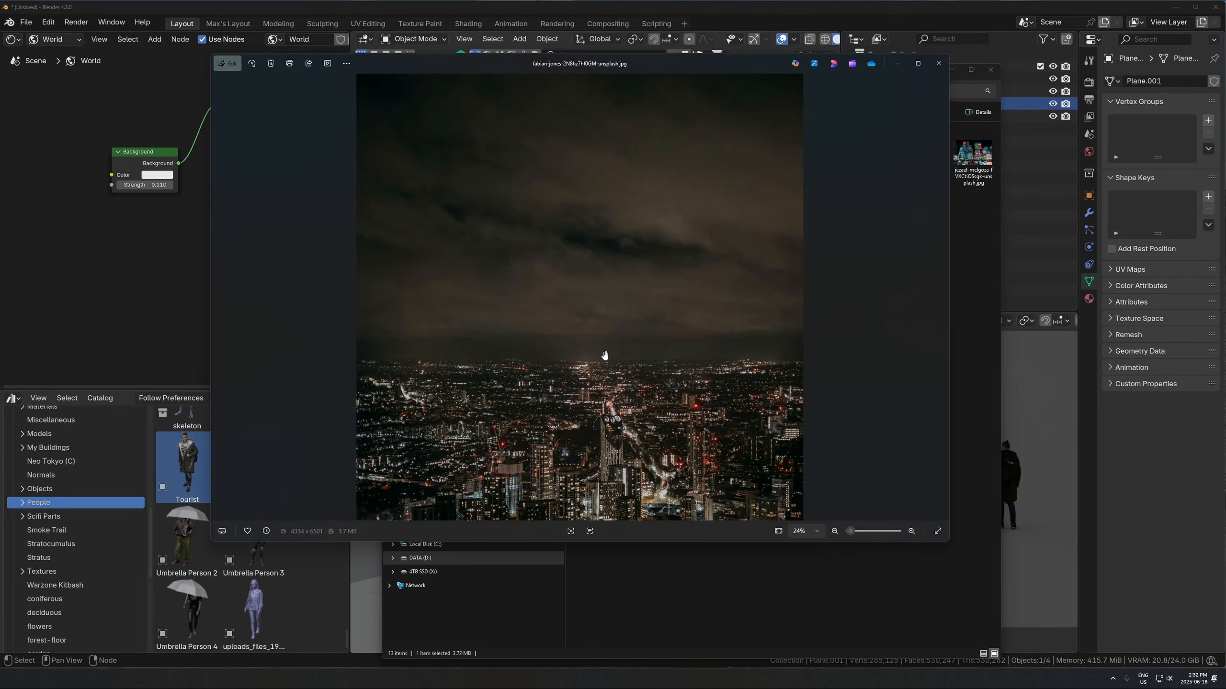
pyautogui.scroll(1, 603, 367)
pyautogui.scroll(-3, 596, 396)
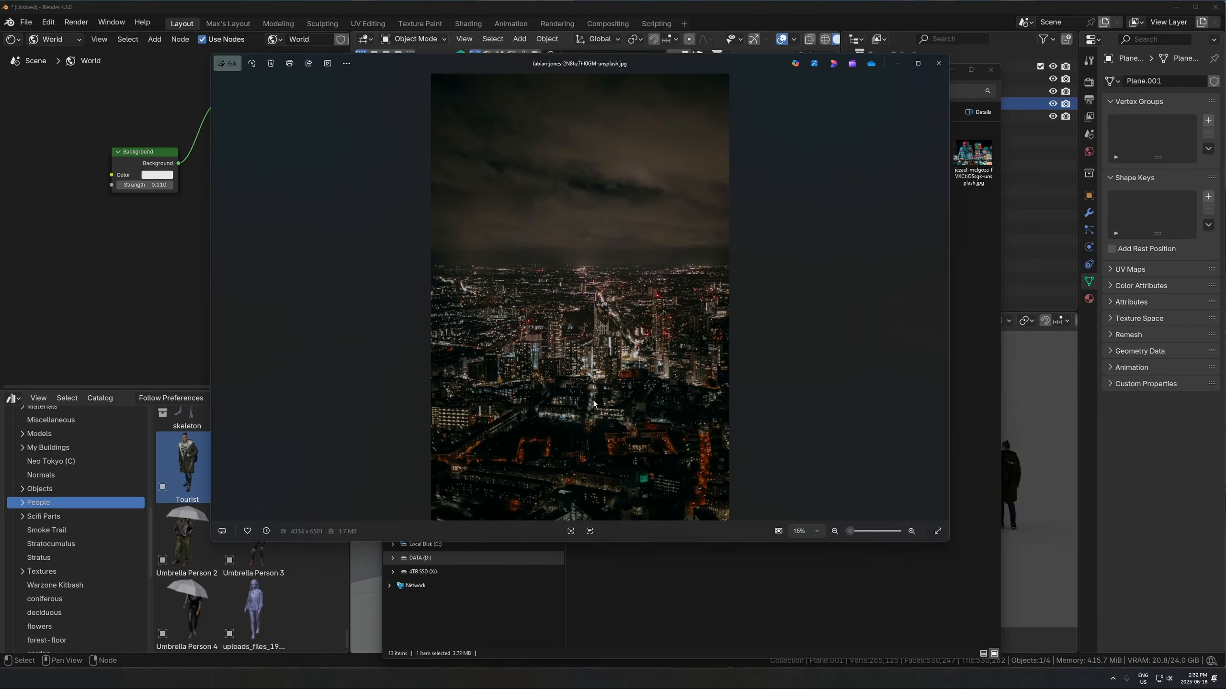
pyautogui.scroll(2, 545, 216)
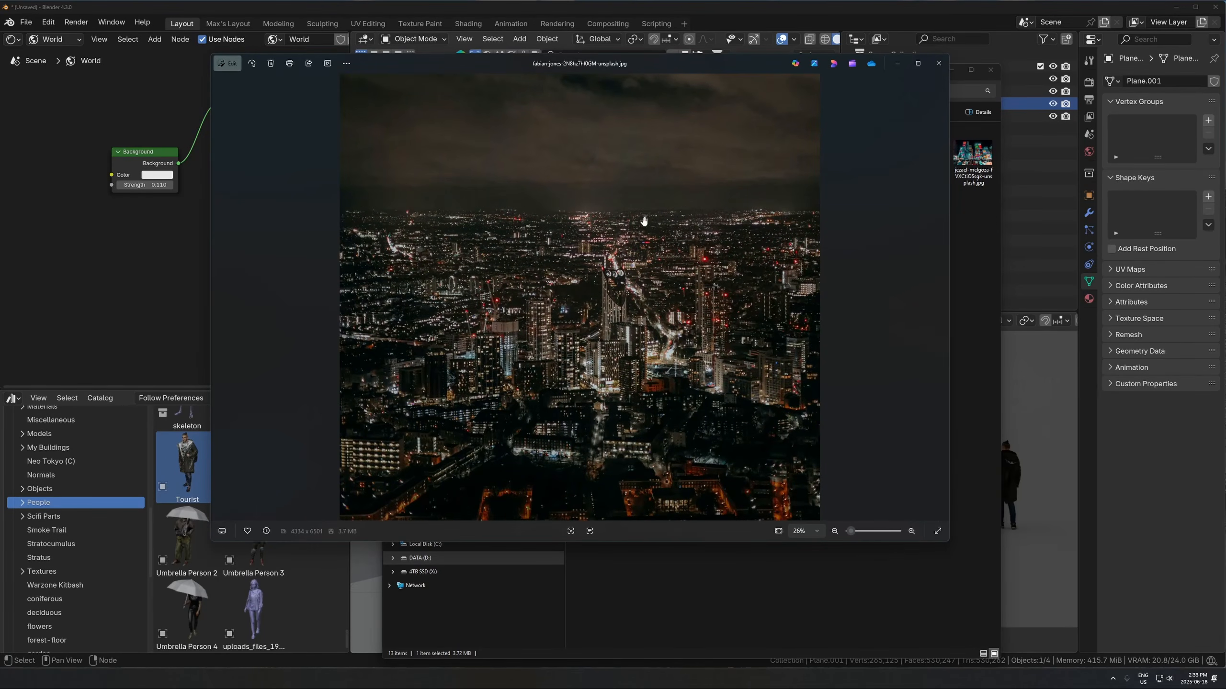
pyautogui.scroll(-2, 755, 333)
pyautogui.scroll(3, 605, 463)
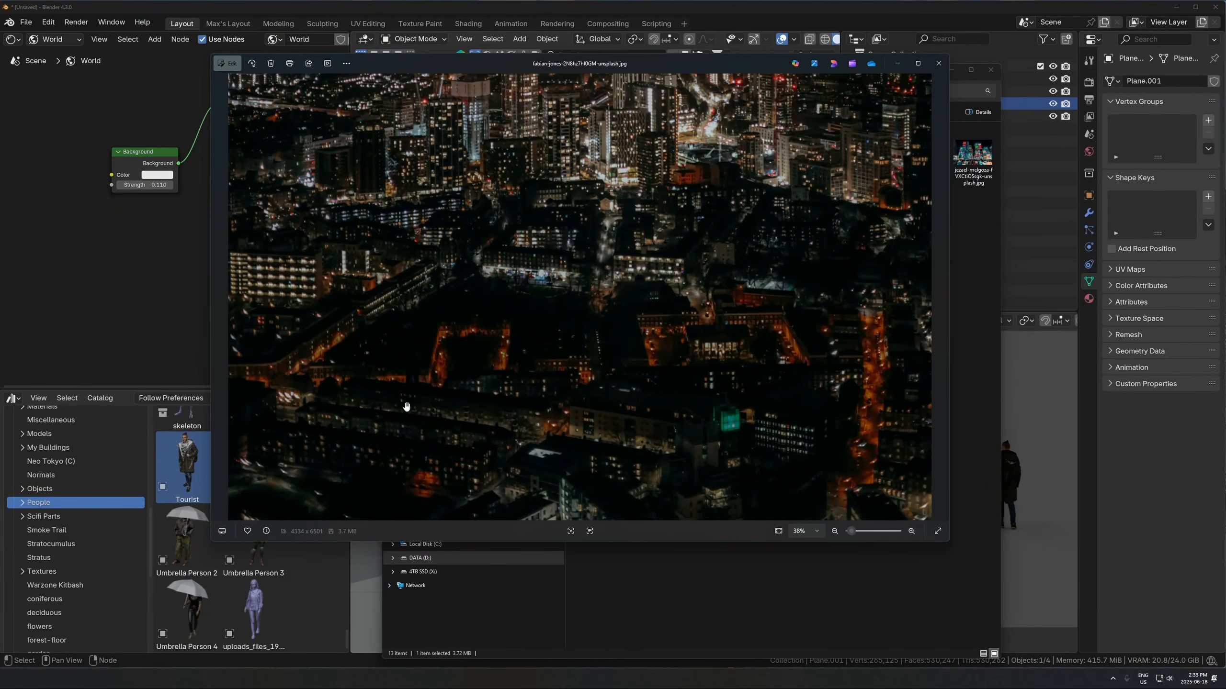
pyautogui.scroll(-1, 657, 286)
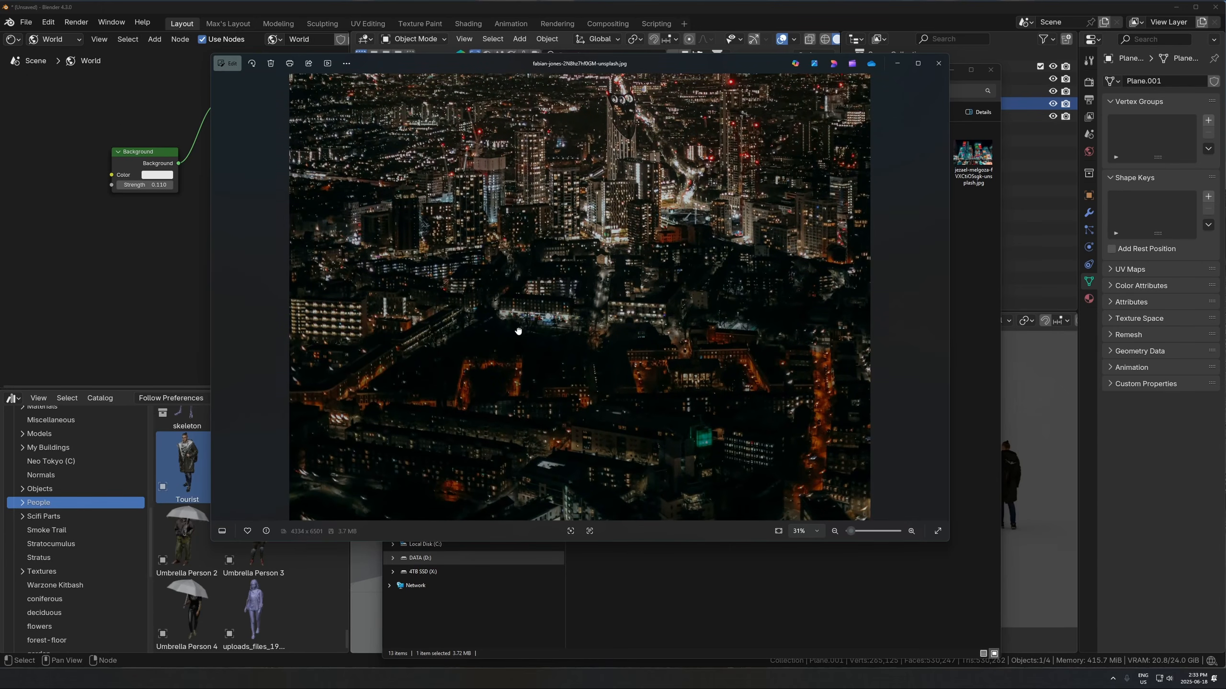
# Step: Browse the other night city photos in the Buildings folder to compare them as possible backdrops, and close the viewer
pyautogui.moveTo(518, 333); pyautogui.dragTo(521, 492)
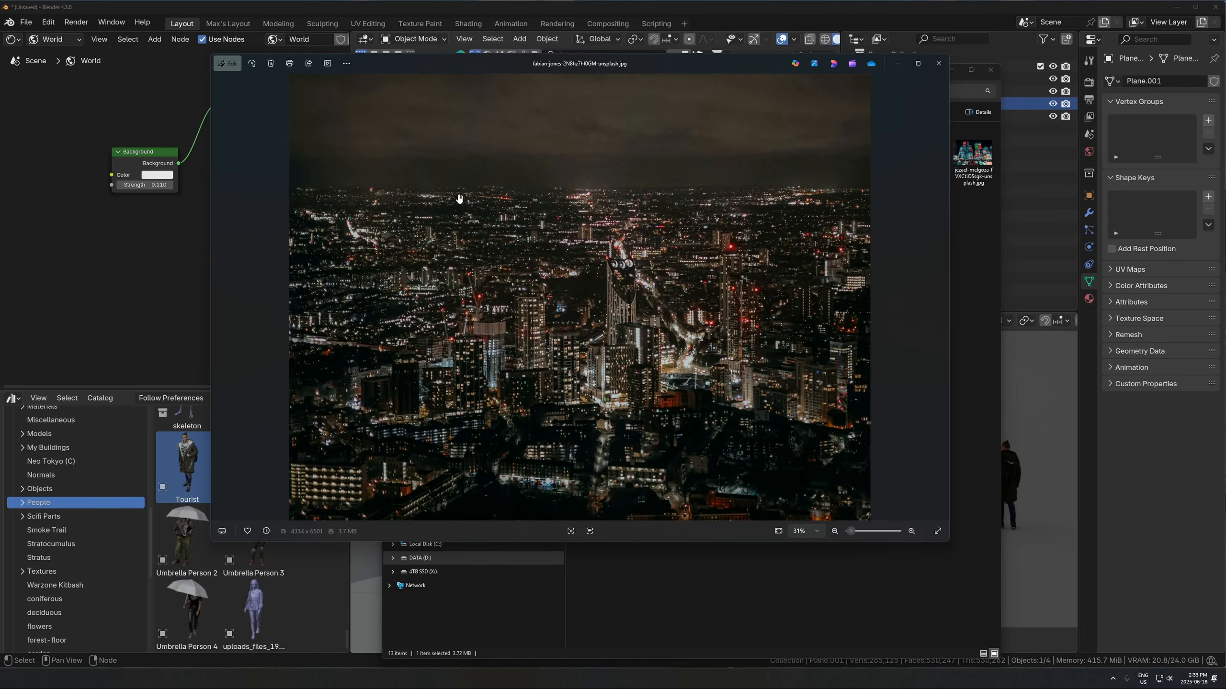
pyautogui.click(897, 64)
pyautogui.doubleClick(689, 153)
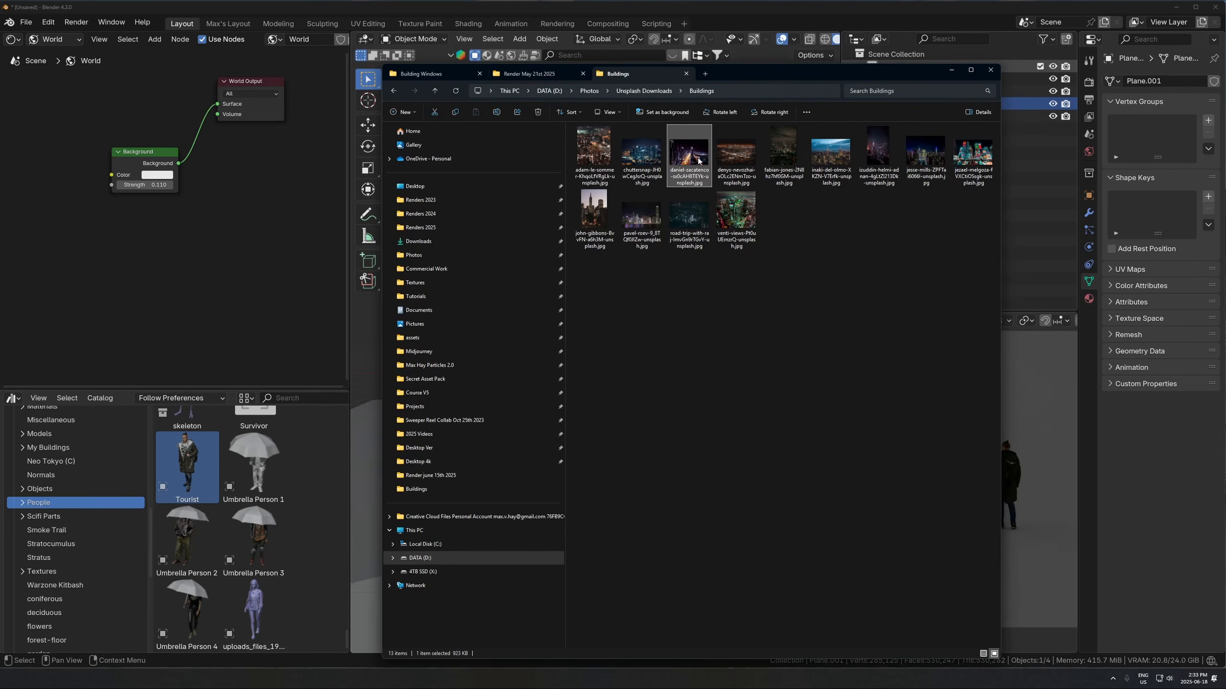
pyautogui.press('Right')
pyautogui.press('Right')
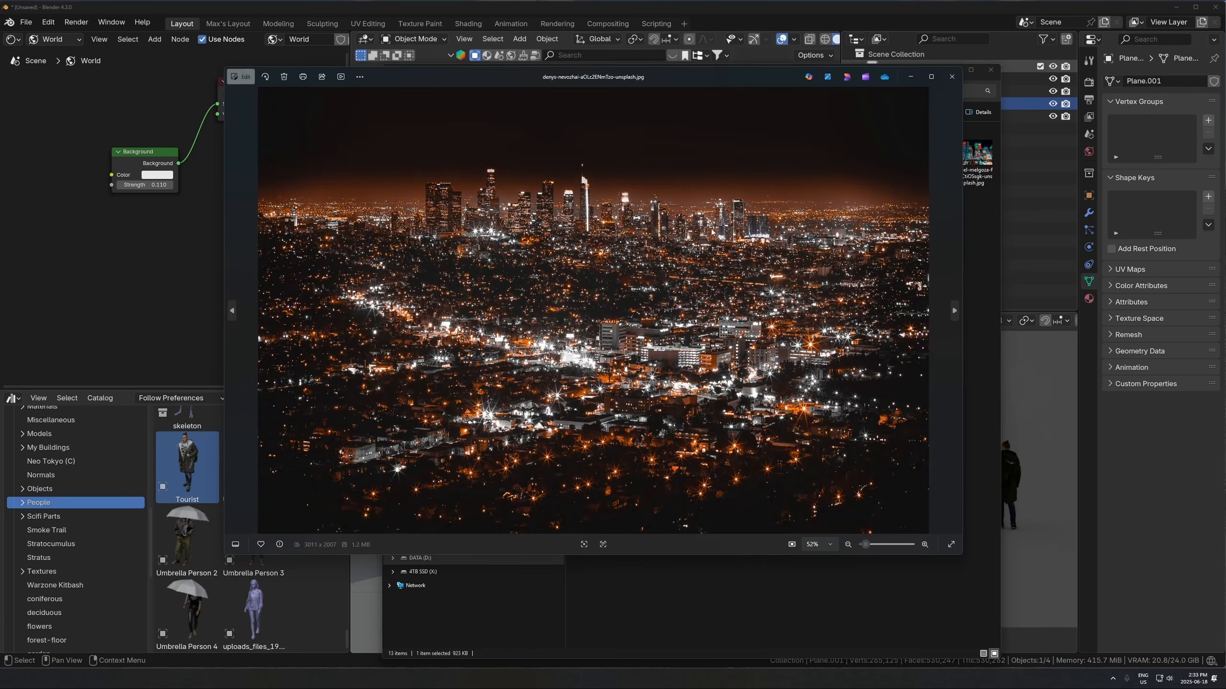
pyautogui.press('Right')
pyautogui.press('Right')
pyautogui.press('Right')
pyautogui.press('Right')
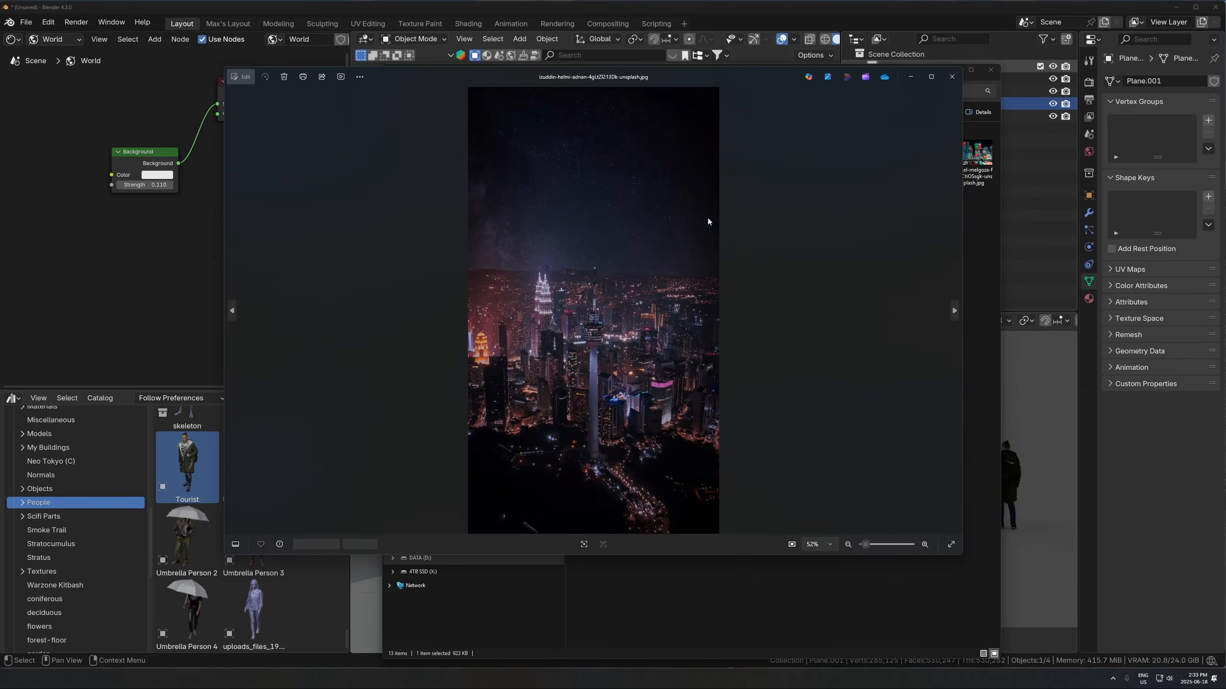
pyautogui.press('Right')
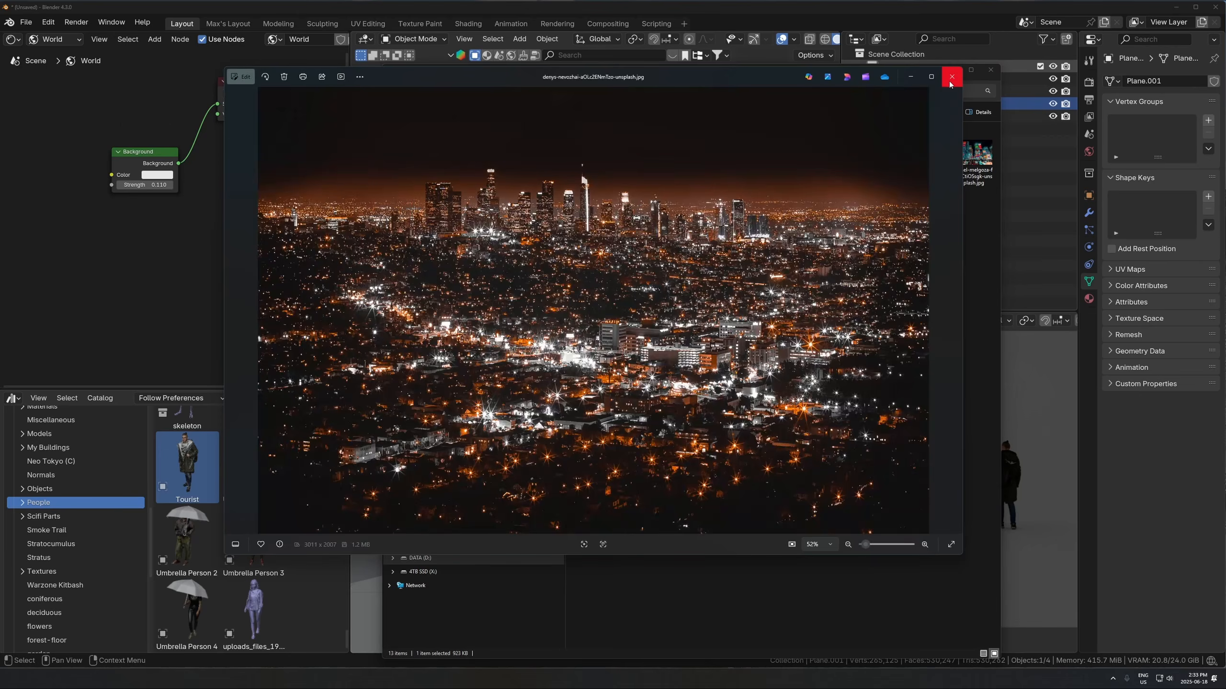
pyautogui.click(952, 76)
# Step: Switch back to Blender and create a new material for the backdrop plane in the object shader editor
pyautogui.moveTo(786, 145); pyautogui.dragTo(797, 192)
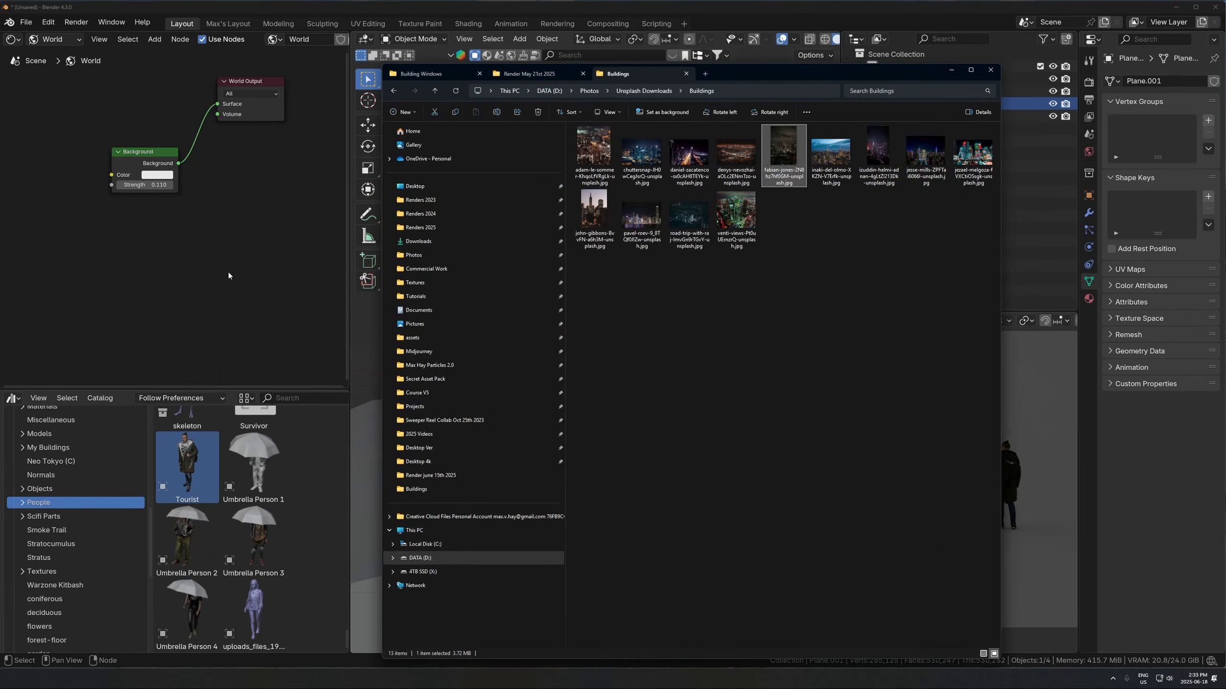
pyautogui.click(230, 275)
pyautogui.click(47, 41)
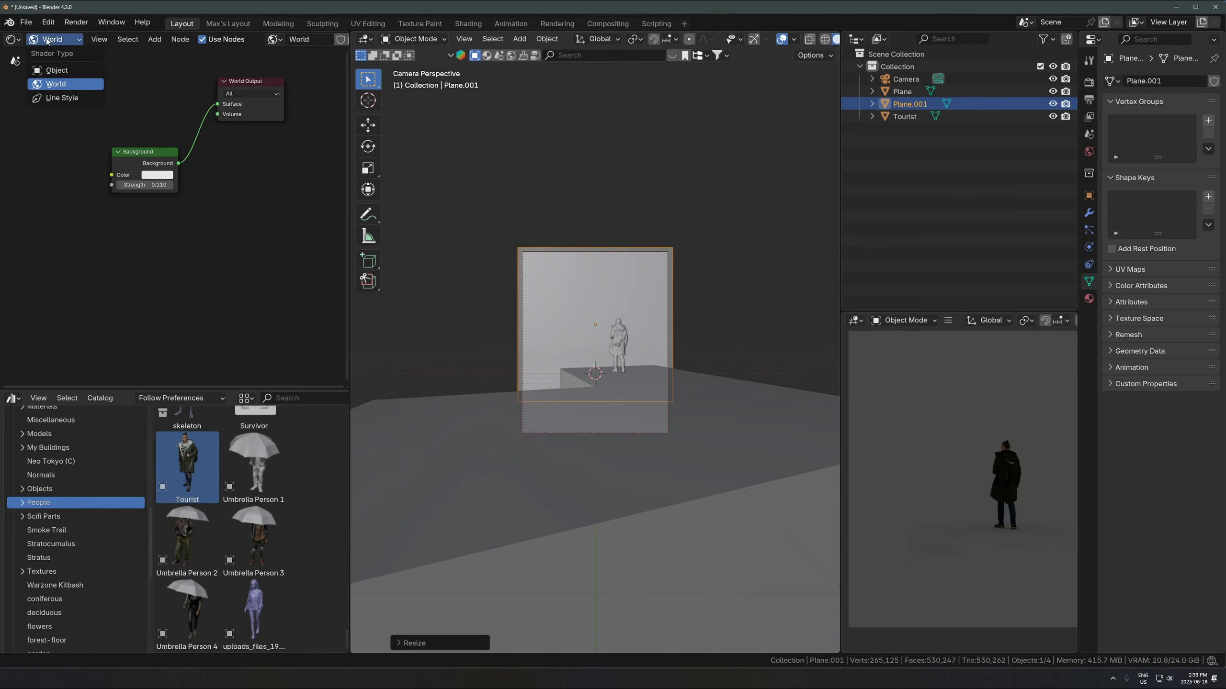
pyautogui.click(57, 71)
pyautogui.click(313, 41)
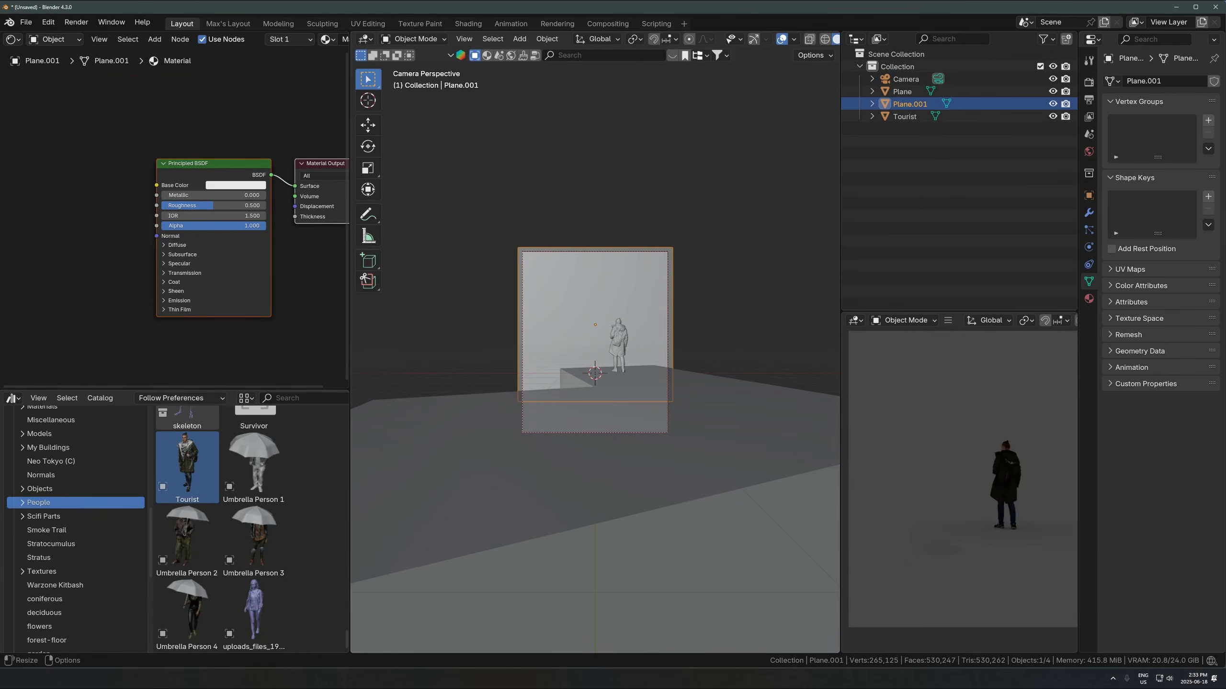
# Step: Bring the fabian-jones night city photo from the Buildings folder into the plane's material as an image texture node
pyautogui.hotkey('alt', 'Tab')
pyautogui.moveTo(784, 155); pyautogui.dragTo(20, 224)
pyautogui.scroll(2, 203, 212)
pyautogui.moveTo(123, 211); pyautogui.dragTo(176, 277)
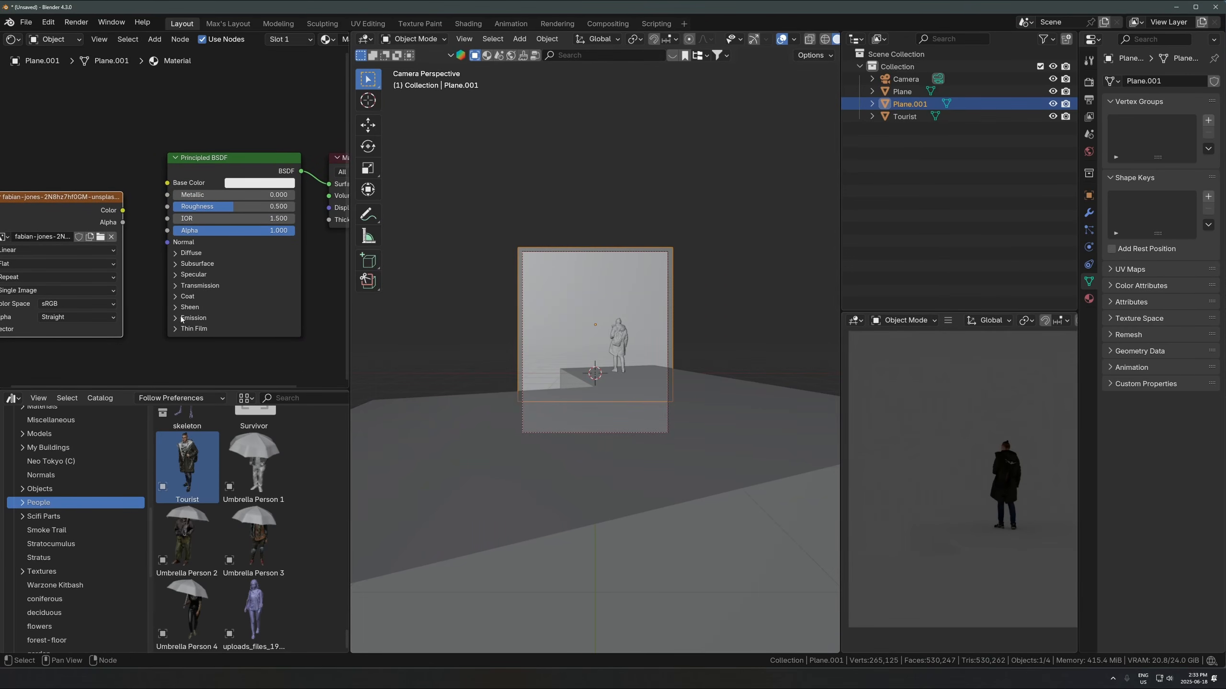
# Step: Connect the photo's color output to the Principled BSDF's emission color and set the emission strength to 1
pyautogui.click(180, 318)
pyautogui.moveTo(123, 210); pyautogui.dragTo(112, 265)
pyautogui.click(232, 342)
pyautogui.write('1')
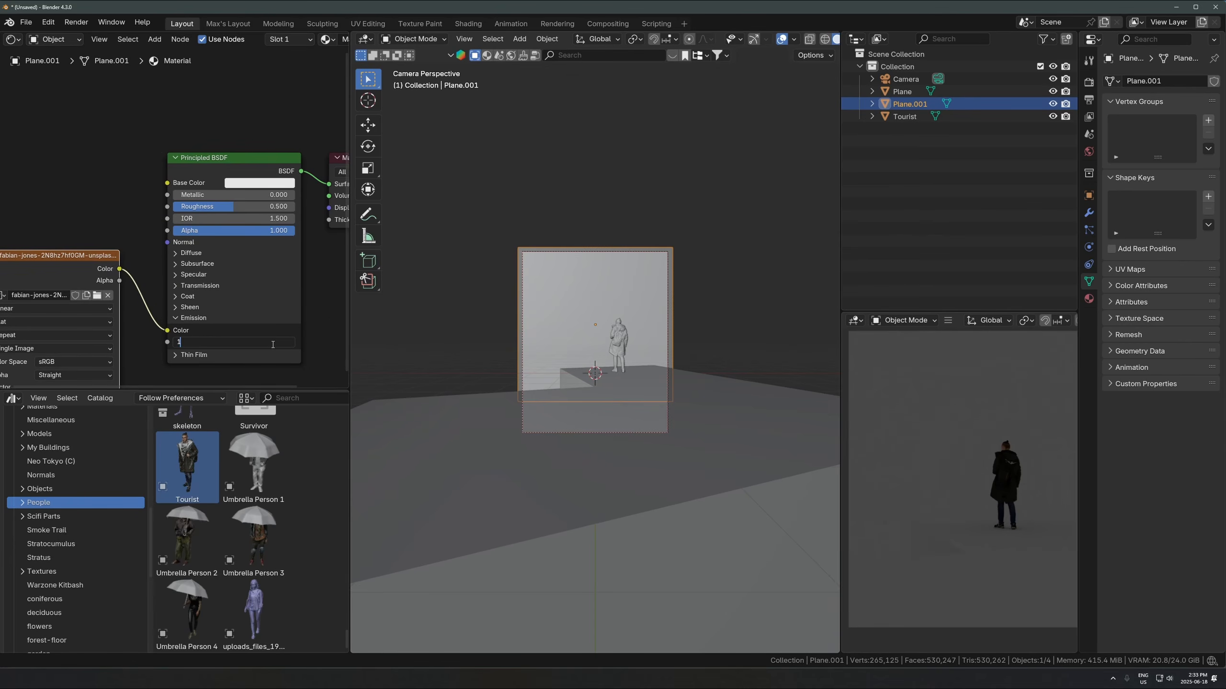
pyautogui.press('Return')
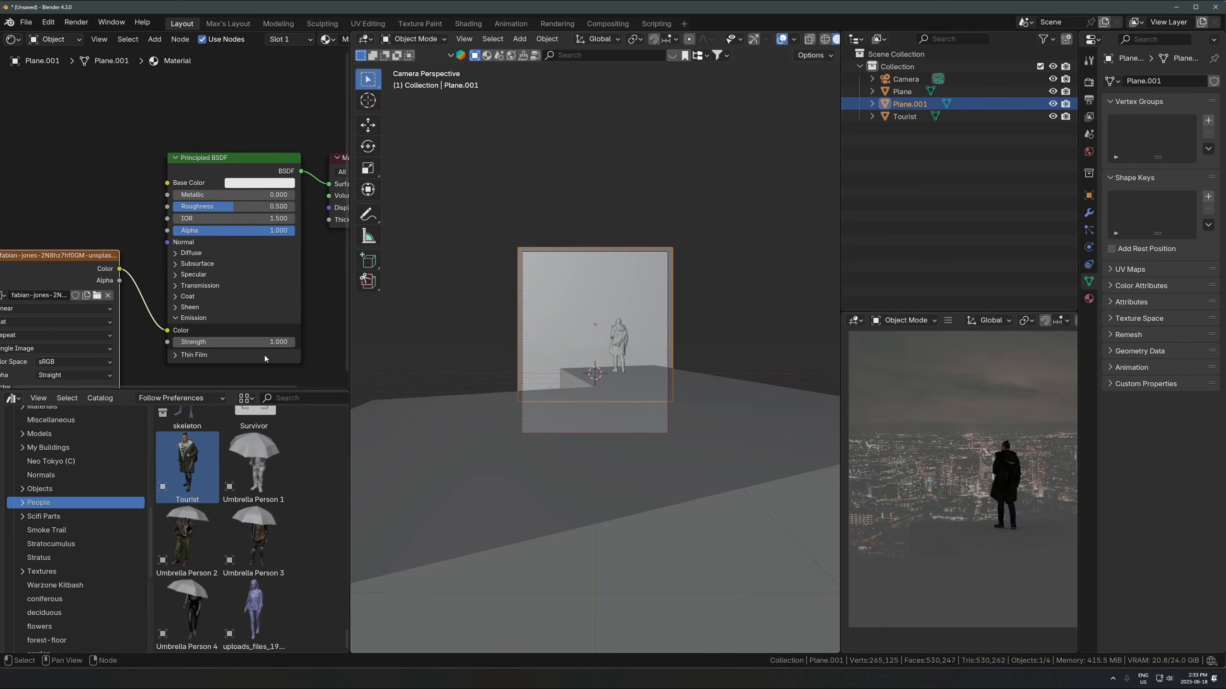
# Step: Try an emission strength of 7.1 on the backdrop material and undo it
pyautogui.moveTo(241, 342)
pyautogui.mouseDown()
pyautogui.moveTo(260, 342)
pyautogui.moveTo(245, 341)
pyautogui.mouseUp()
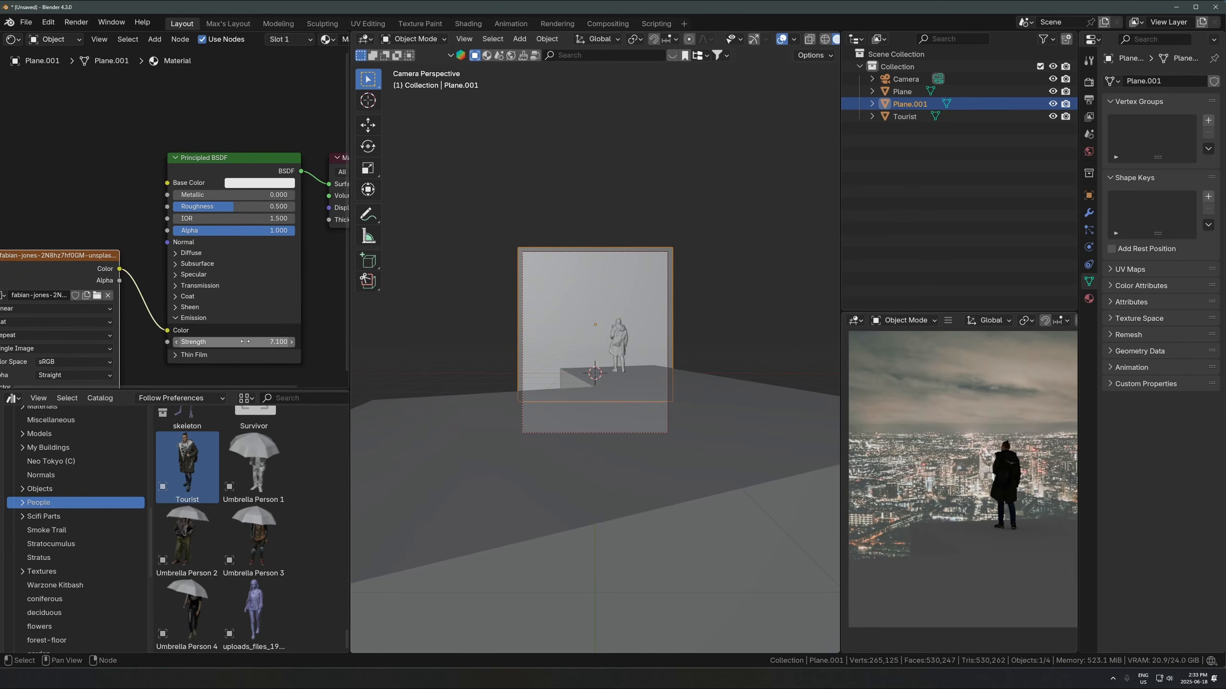
pyautogui.hotkey('ctrl', 'z')
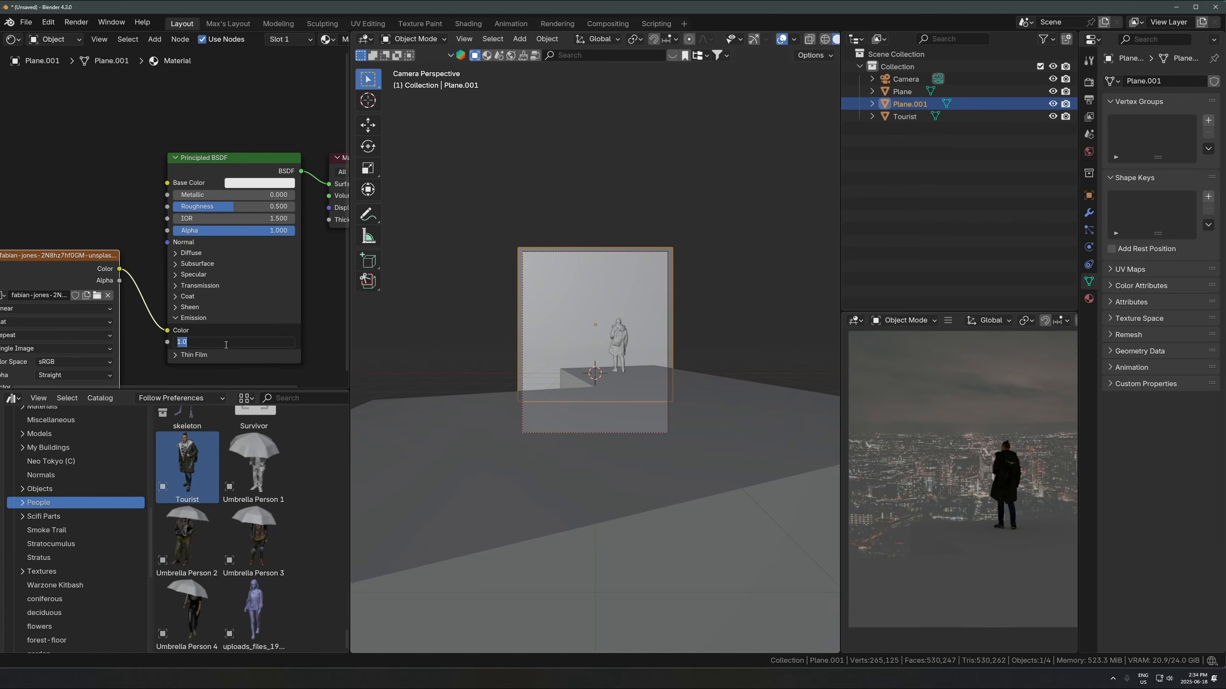
# Step: Set the world background strength to 0 and disconnect the Background node from the World Output
pyautogui.click(54, 40)
pyautogui.click(54, 57)
pyautogui.moveTo(264, 203); pyautogui.dragTo(199, 213, button='middle')
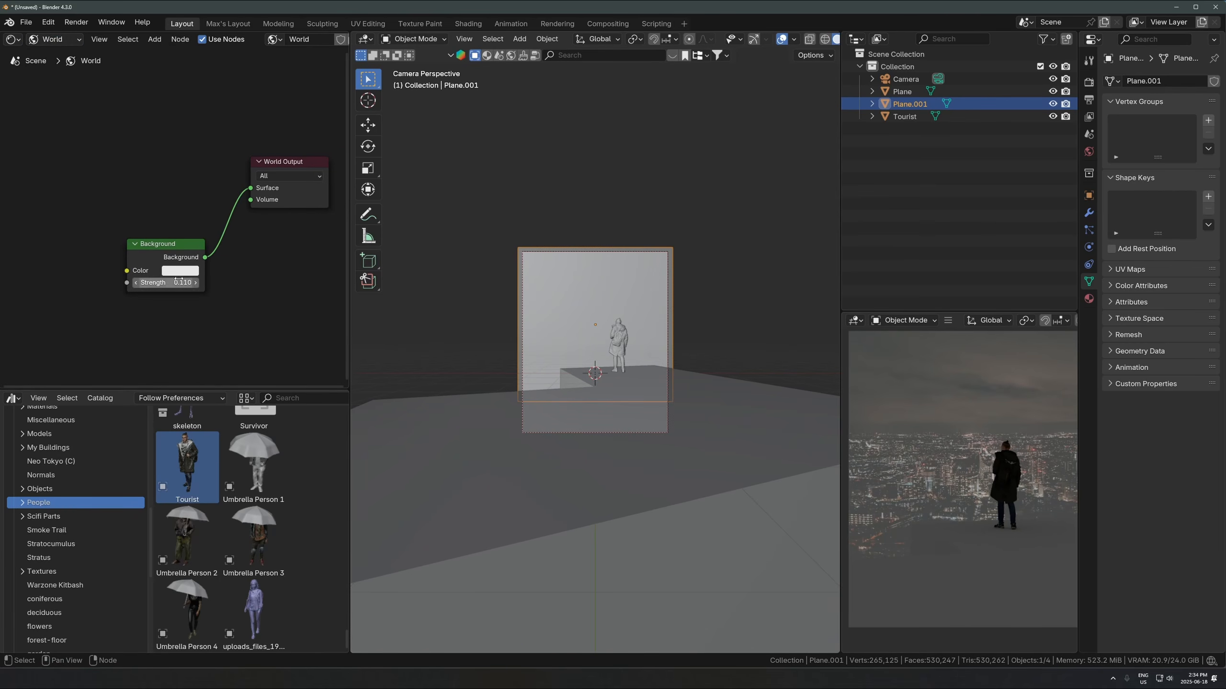
pyautogui.moveTo(178, 282); pyautogui.dragTo(145, 281)
pyautogui.moveTo(251, 191); pyautogui.dragTo(254, 269)
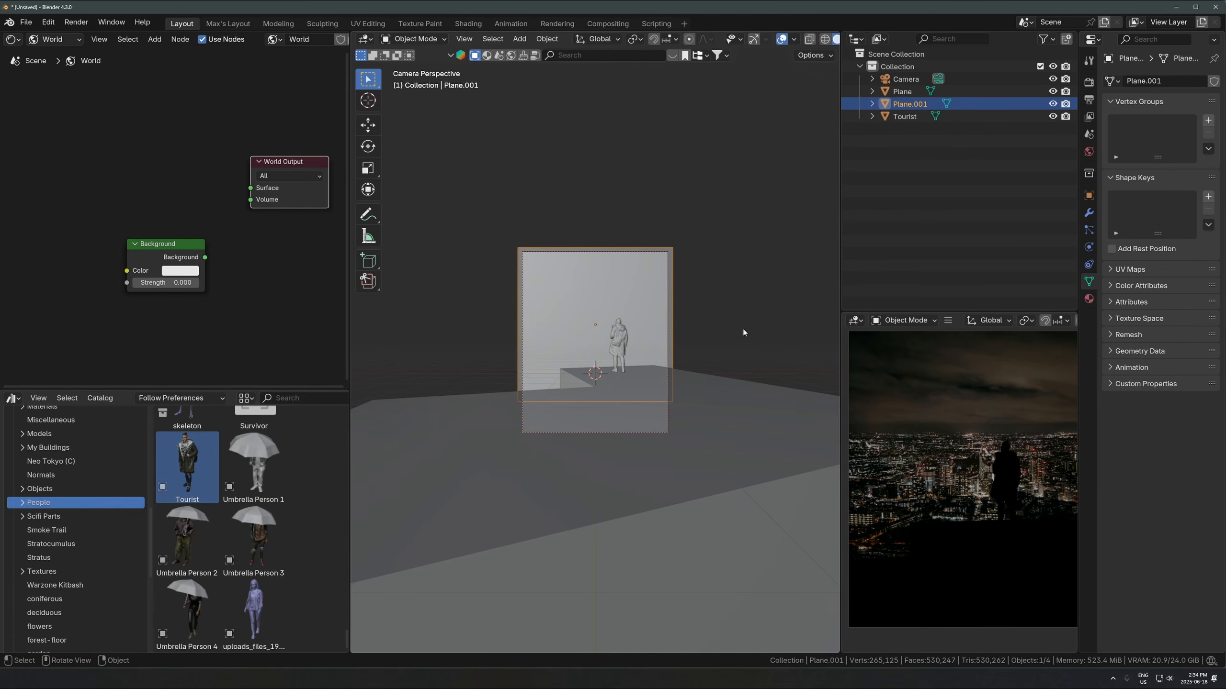
pyautogui.scroll(3, 628, 351)
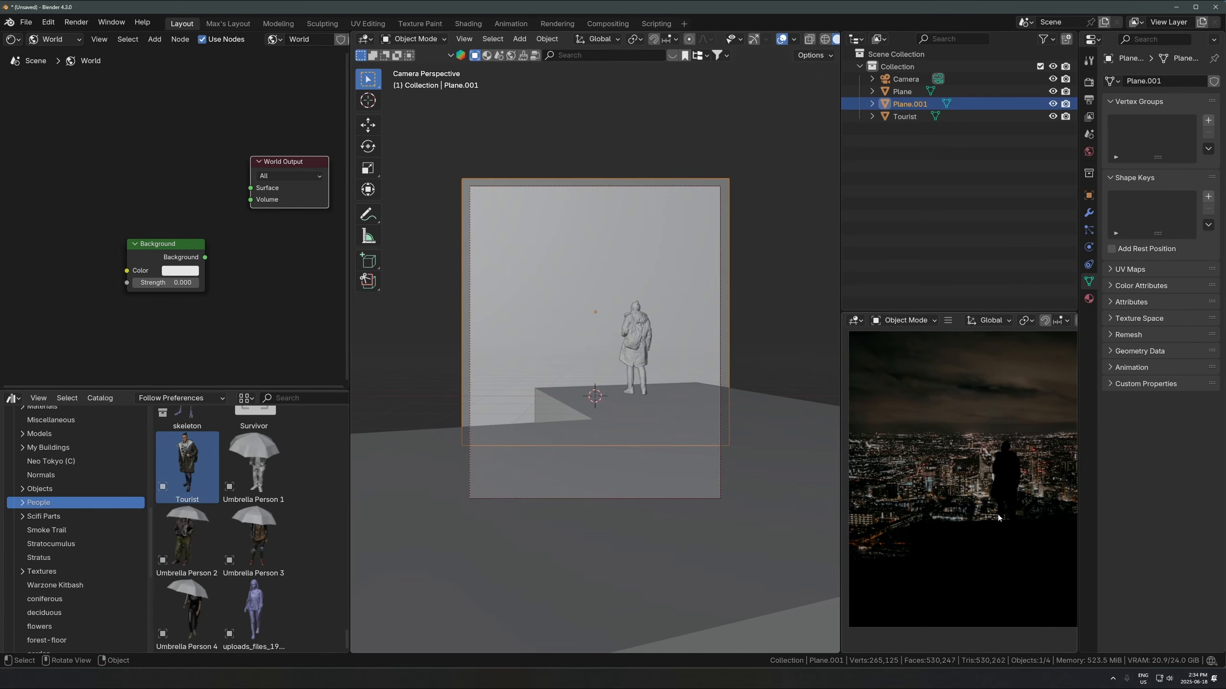
pyautogui.press('s')
pyautogui.press('z')
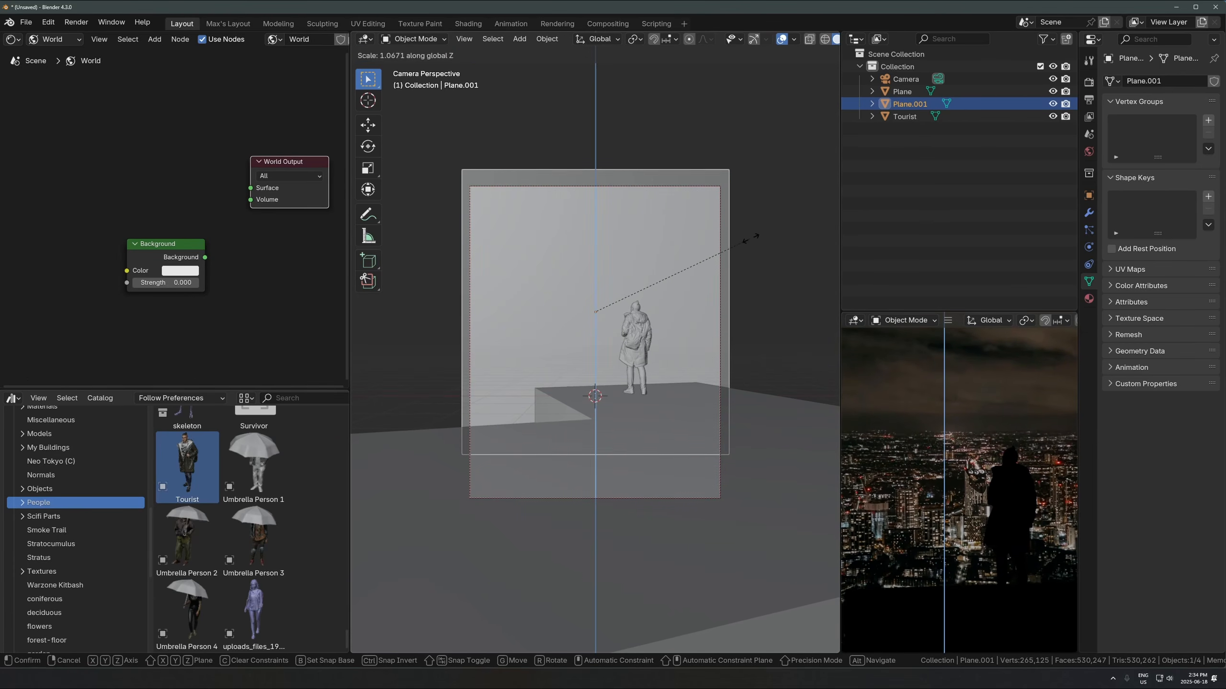
pyautogui.click(740, 231)
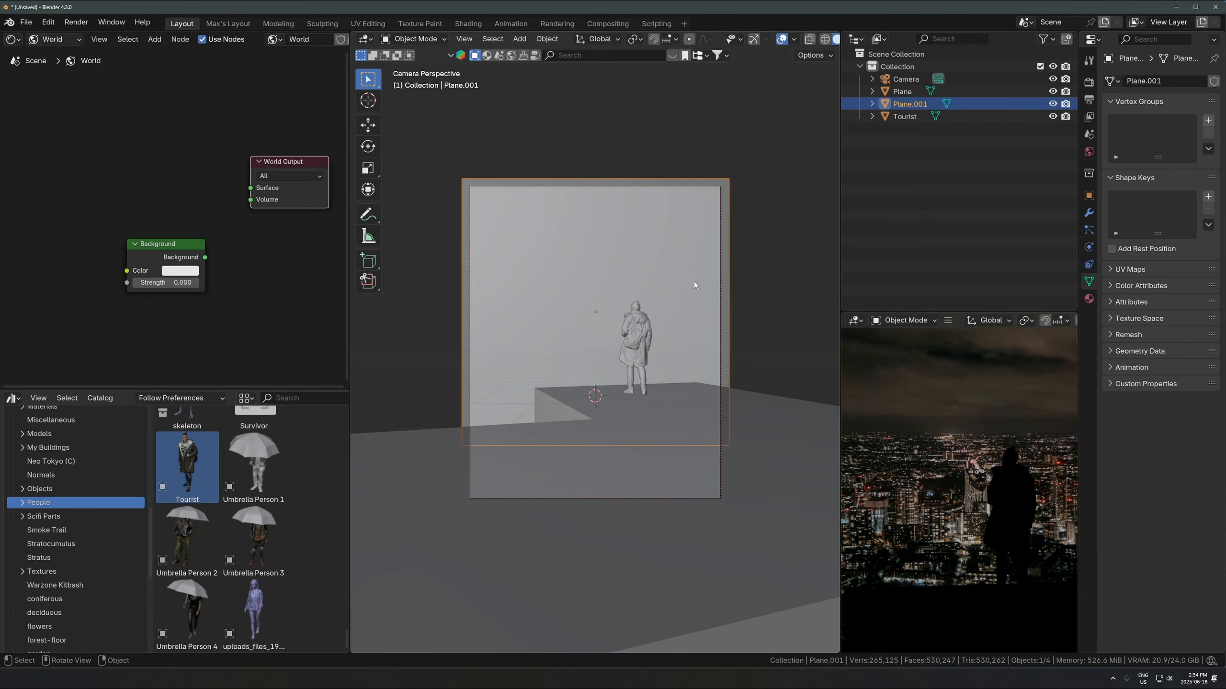
# Step: Change the asset browser area to an Image Editor and make it taller
pyautogui.click(15, 399)
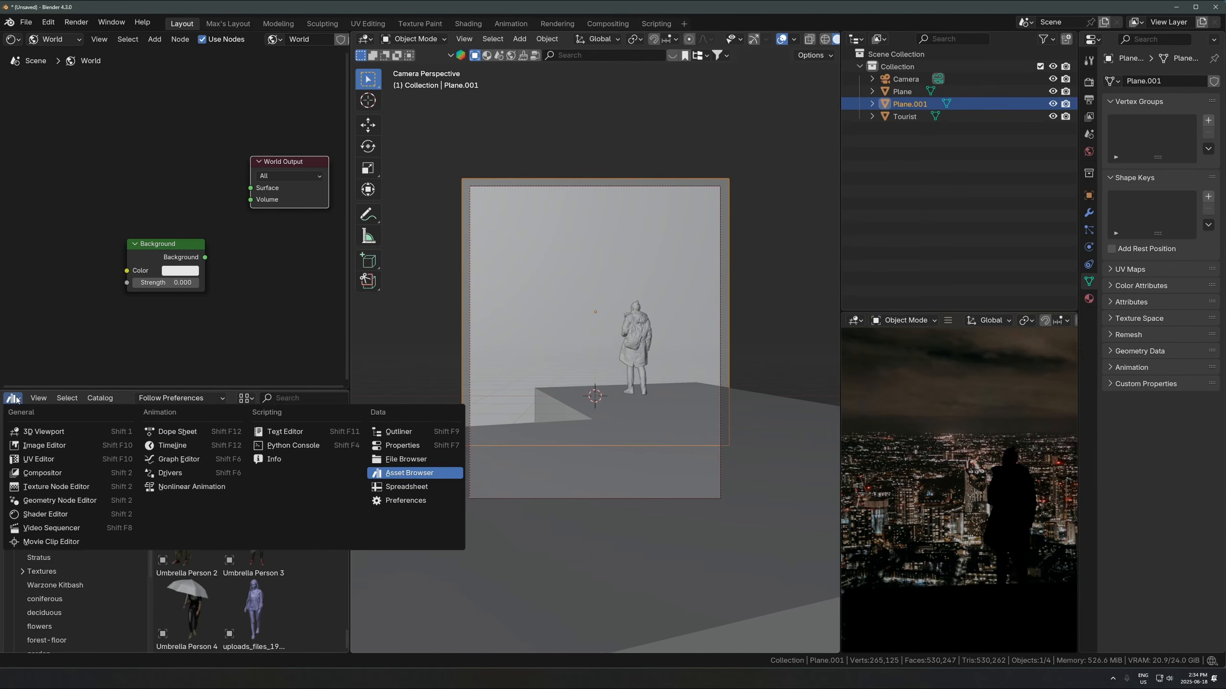
pyautogui.click(44, 445)
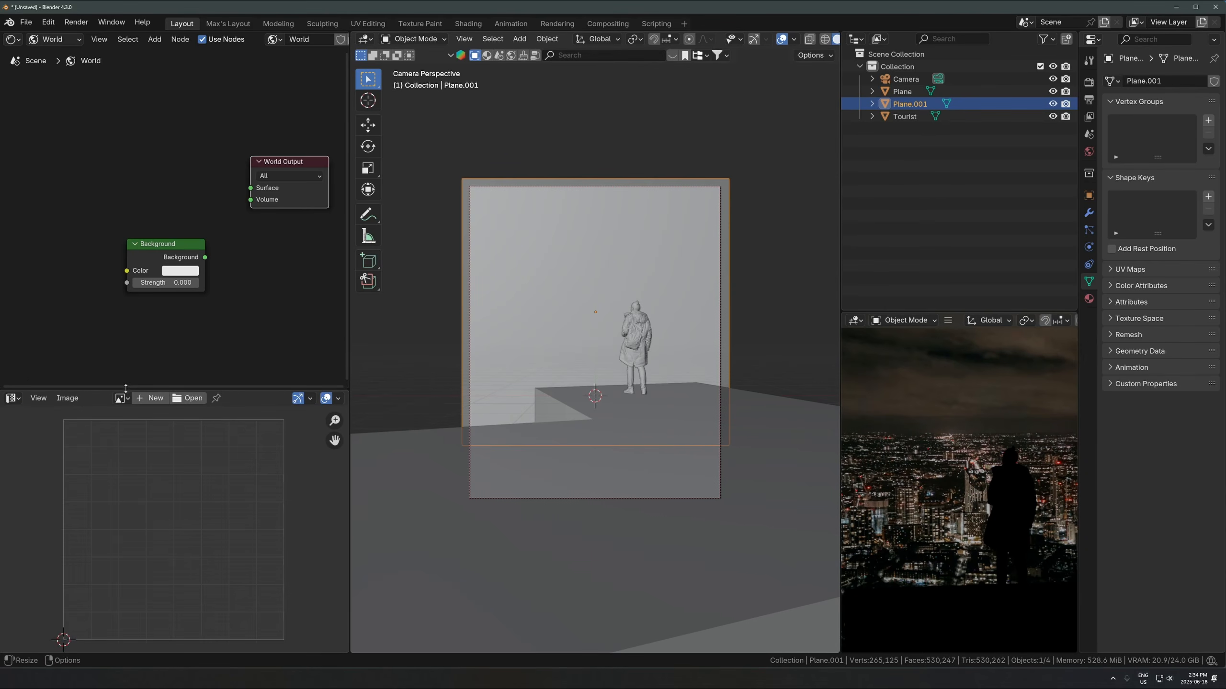
pyautogui.moveTo(125, 388); pyautogui.dragTo(126, 349)
# Step: Unwrap the backdrop plane's face with Cube Projection in Edit Mode and select all of its UVs
pyautogui.press('Tab')
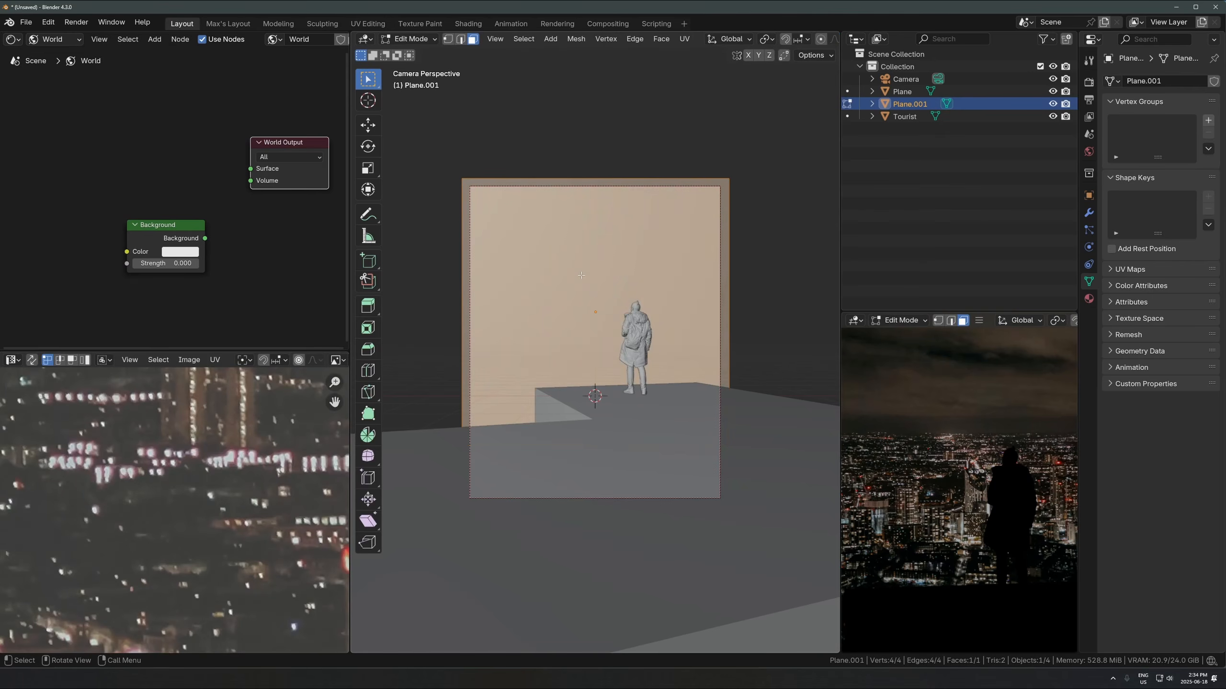
pyautogui.scroll(-4, 581, 277)
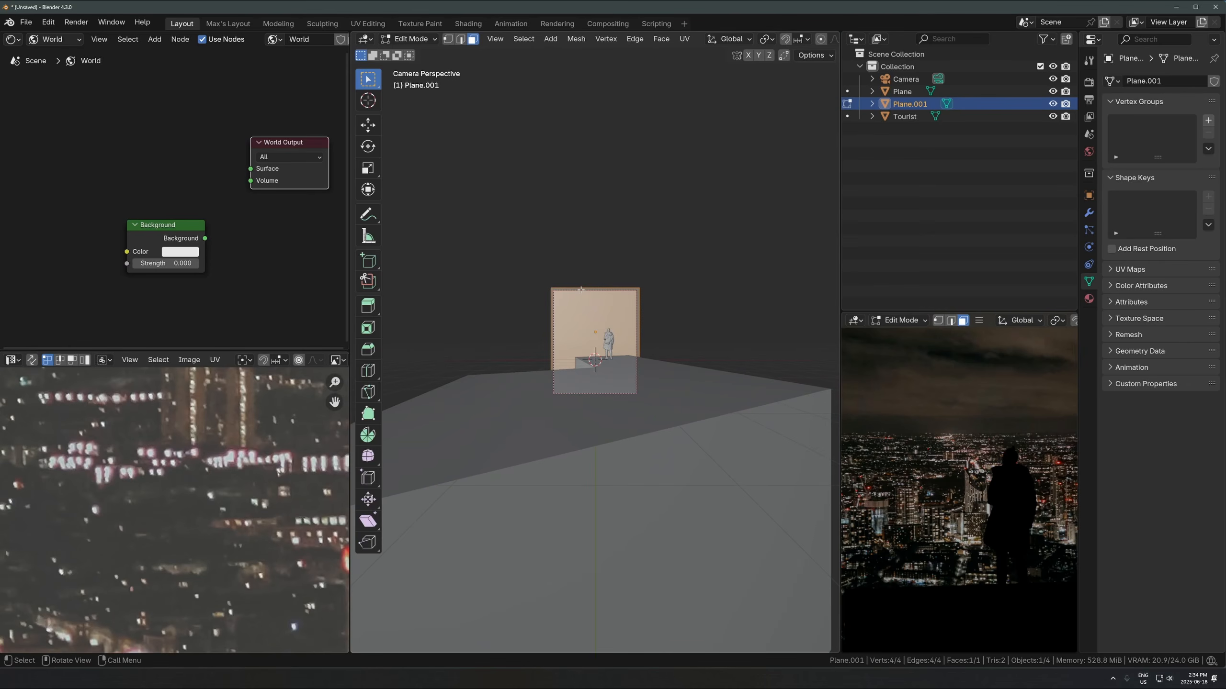
pyautogui.press('u')
pyautogui.moveTo(582, 291)
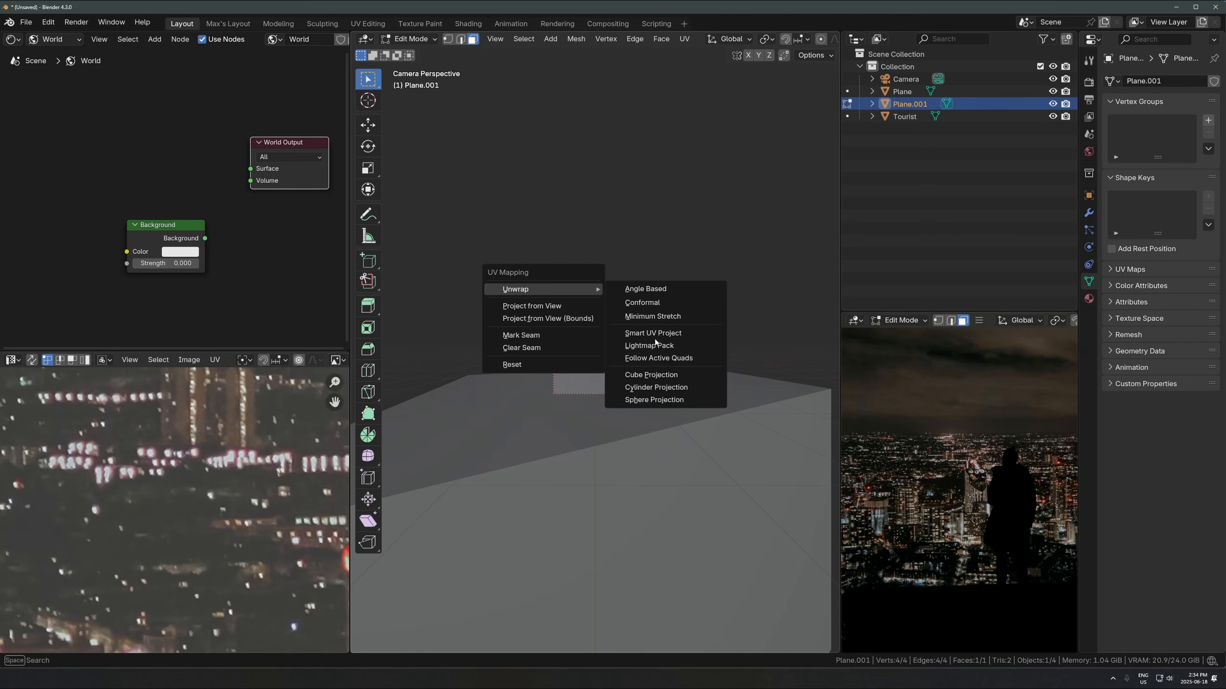
pyautogui.click(651, 375)
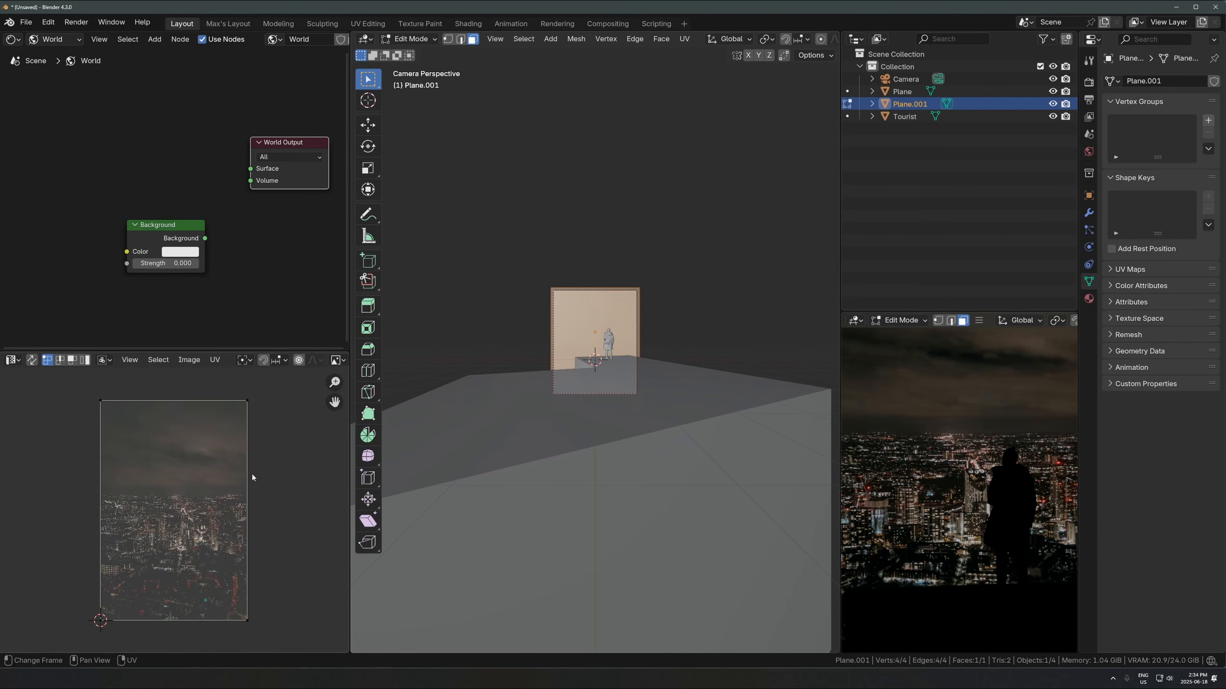
pyautogui.press('u')
pyautogui.moveTo(483, 365)
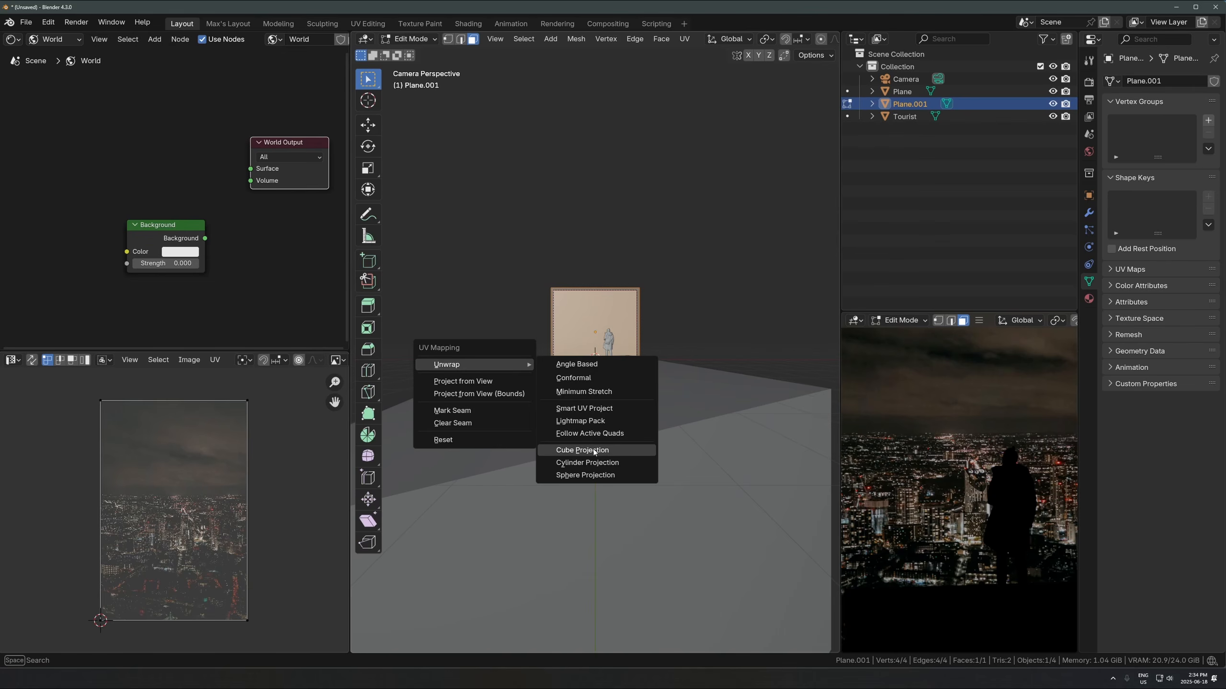
pyautogui.click(595, 451)
pyautogui.press('a')
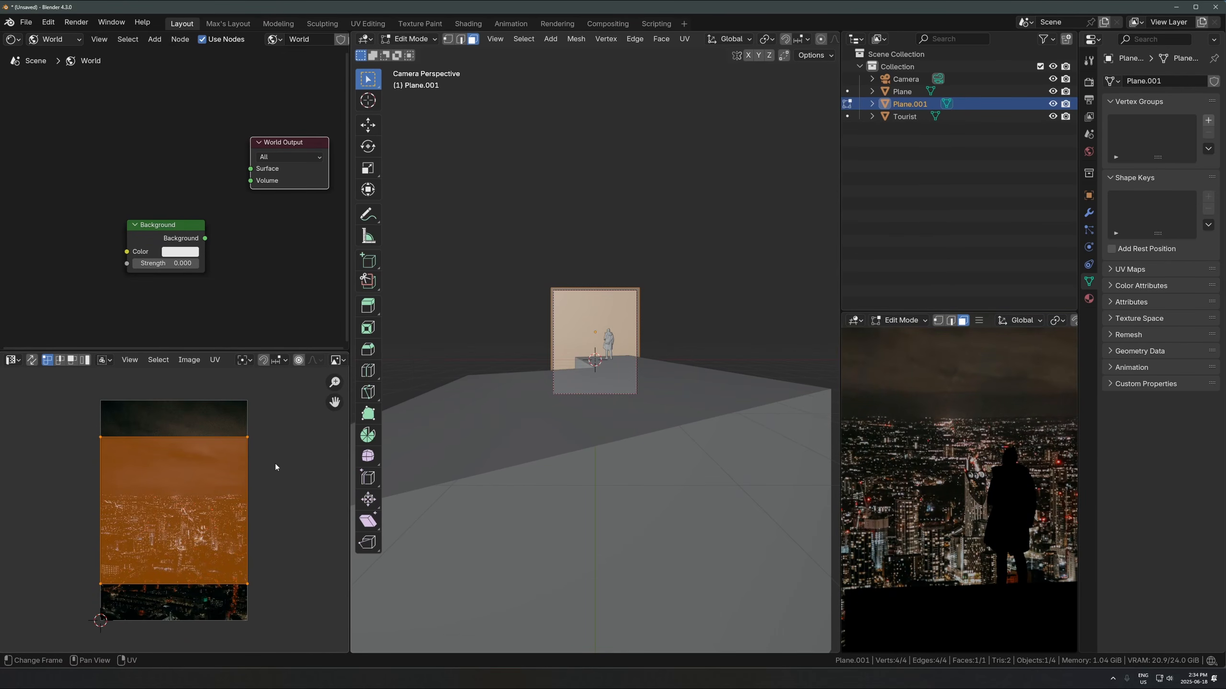
# Step: Move the backdrop plane's UVs up along Y by about 0.2 so more sky fills the frame, and return to Object Mode
pyautogui.press('Tab')
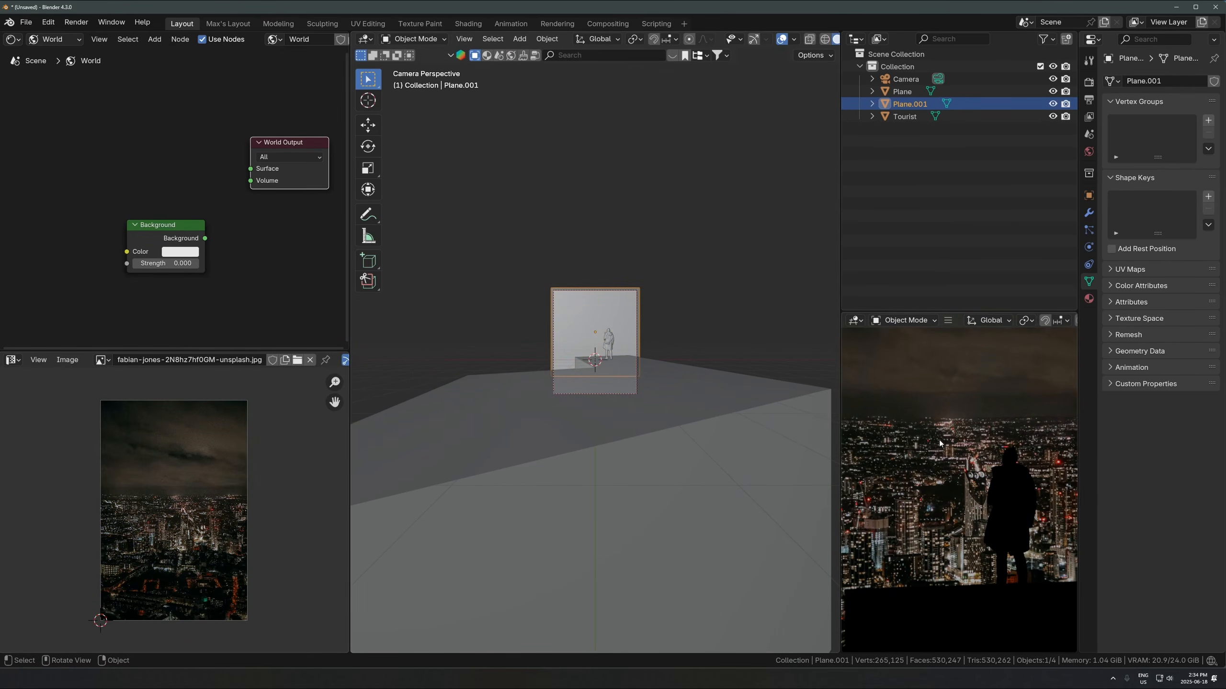
pyautogui.press('Tab')
pyautogui.press('g')
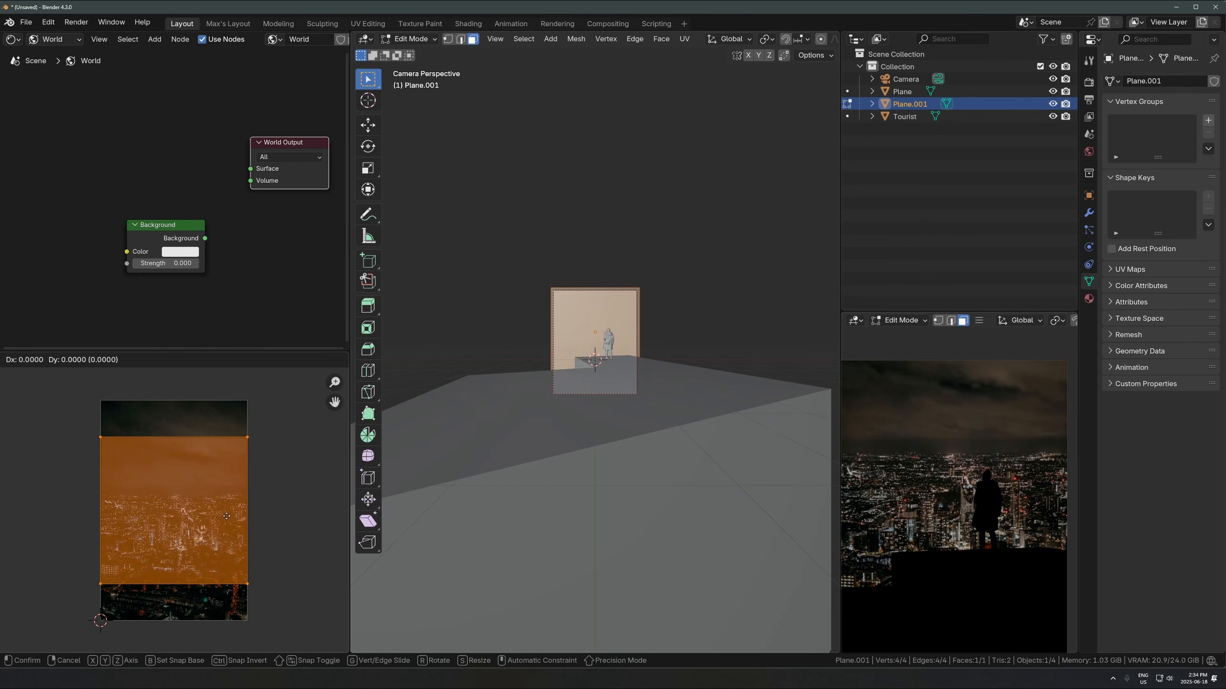
pyautogui.press('y')
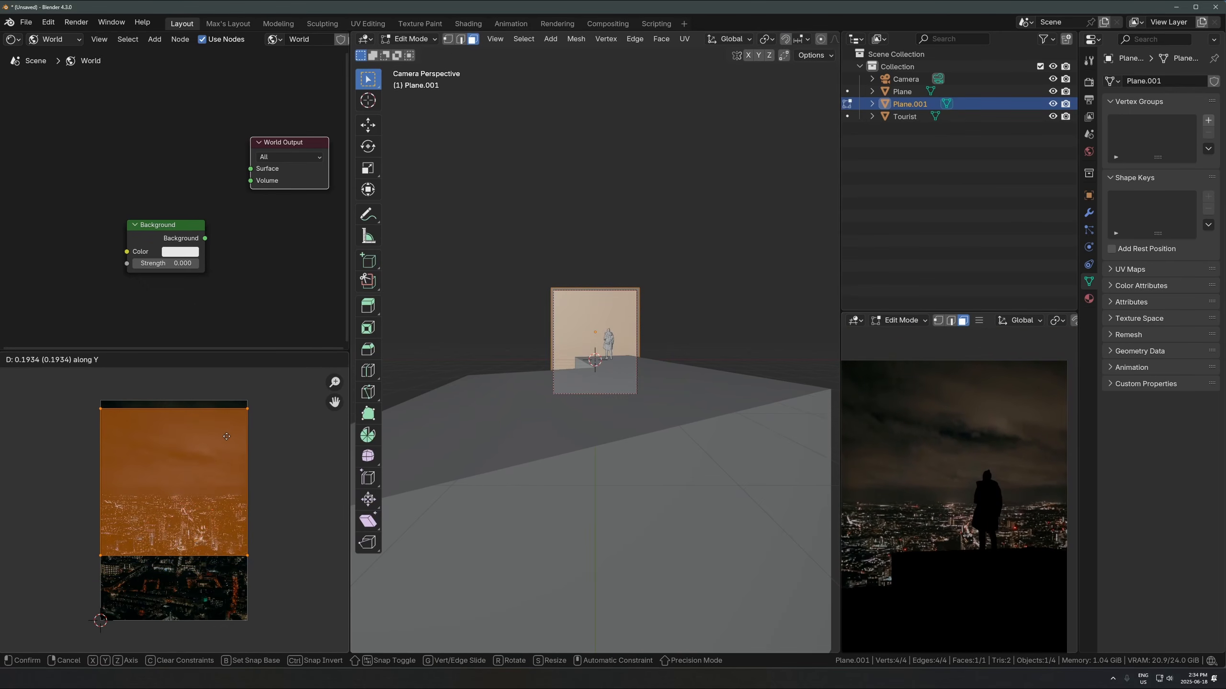
pyautogui.click(227, 437)
pyautogui.press('Tab')
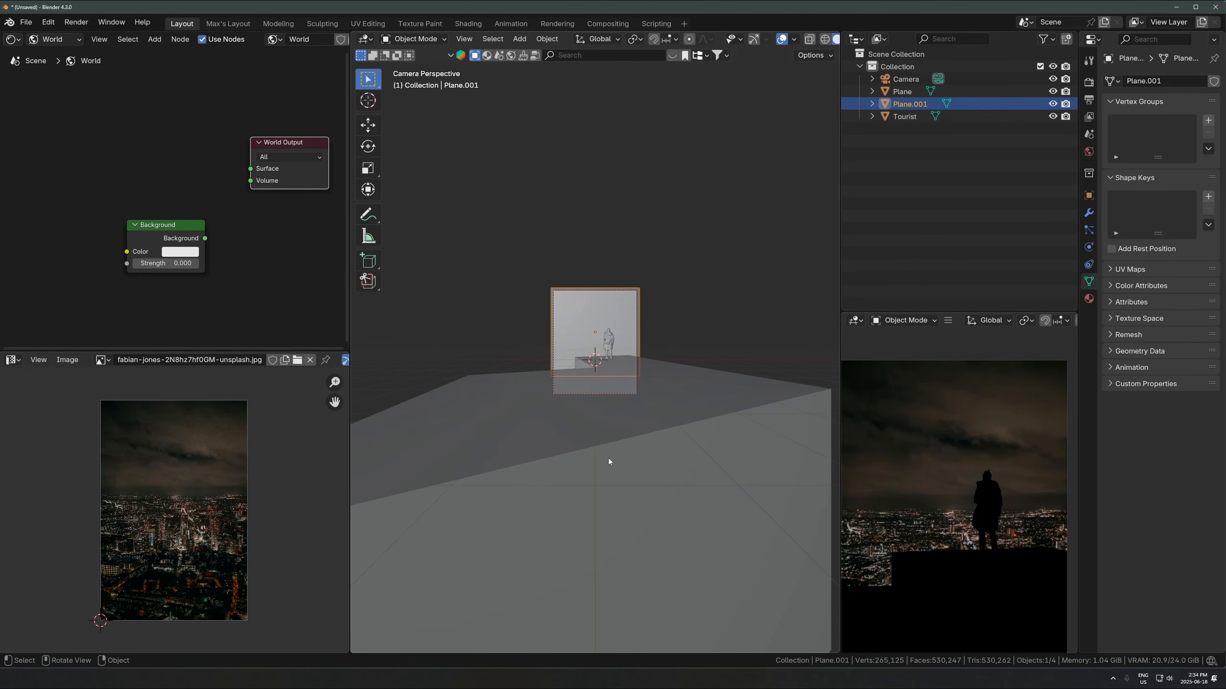
pyautogui.press('Tab')
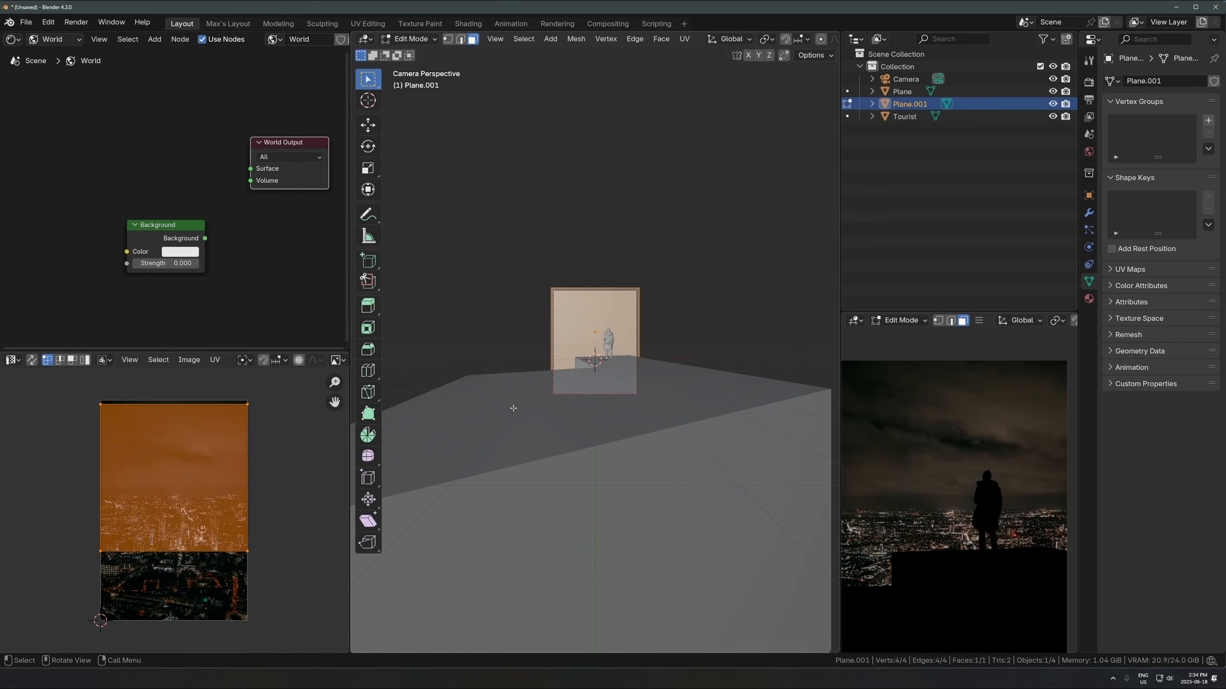
pyautogui.press('Tab')
pyautogui.scroll(2, 629, 388)
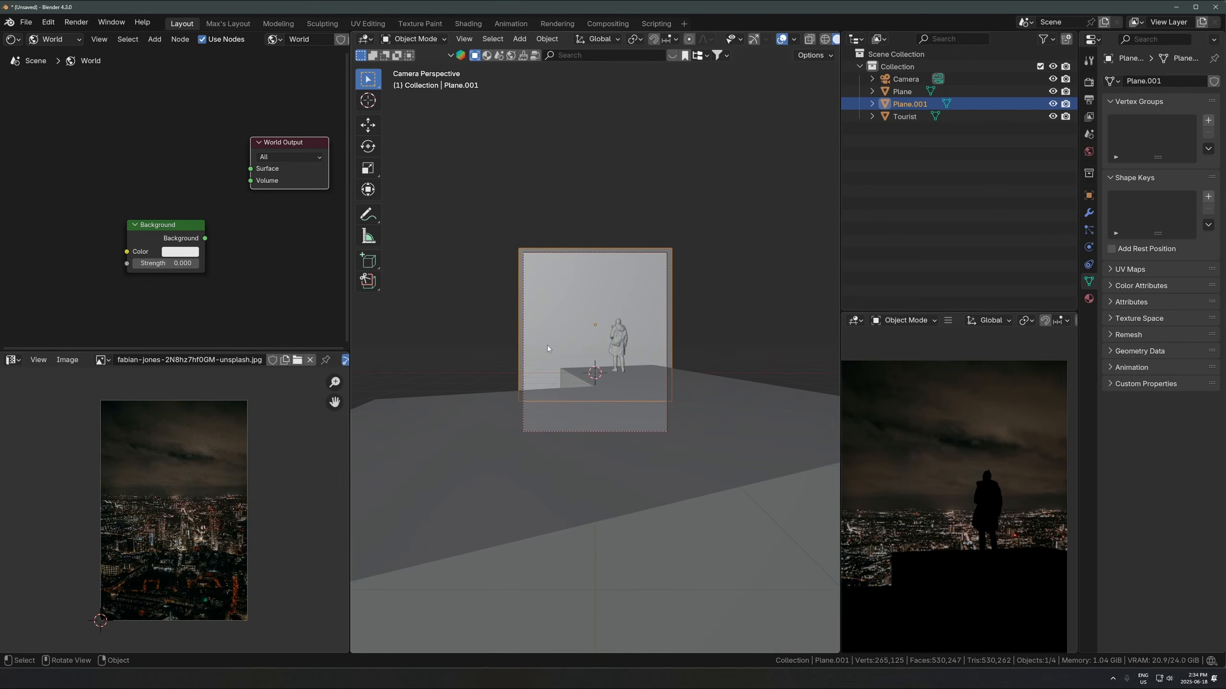
pyautogui.scroll(3, 548, 347)
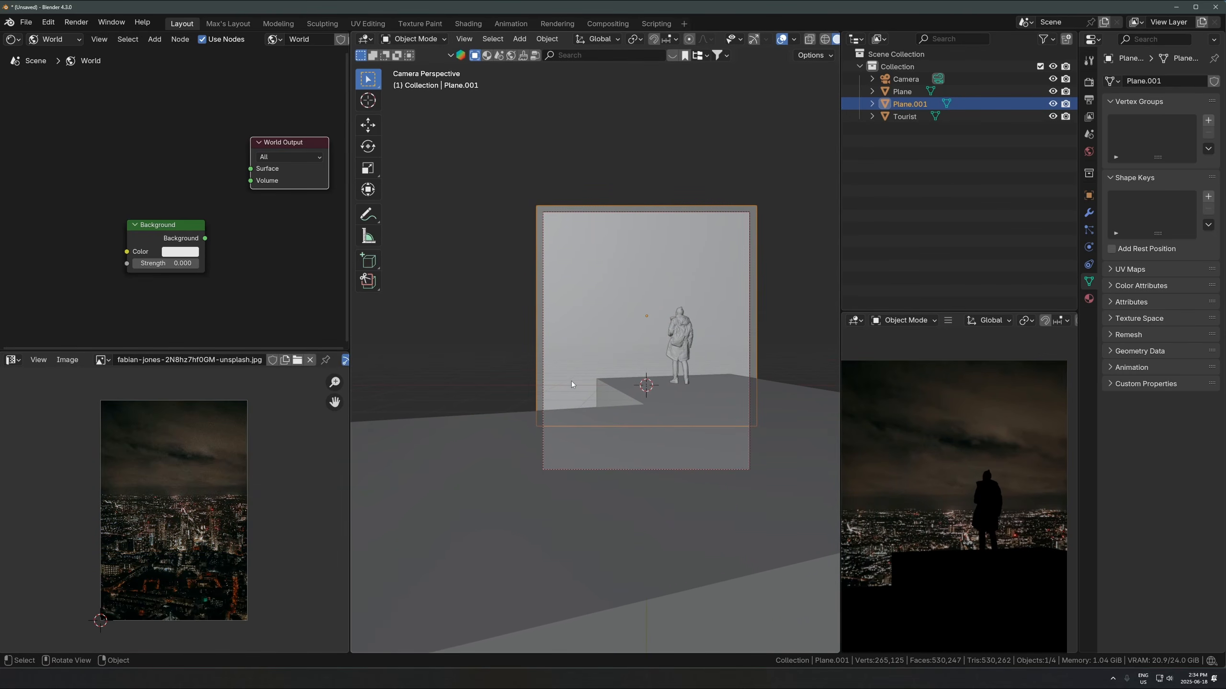
pyautogui.scroll(4, 172, 498)
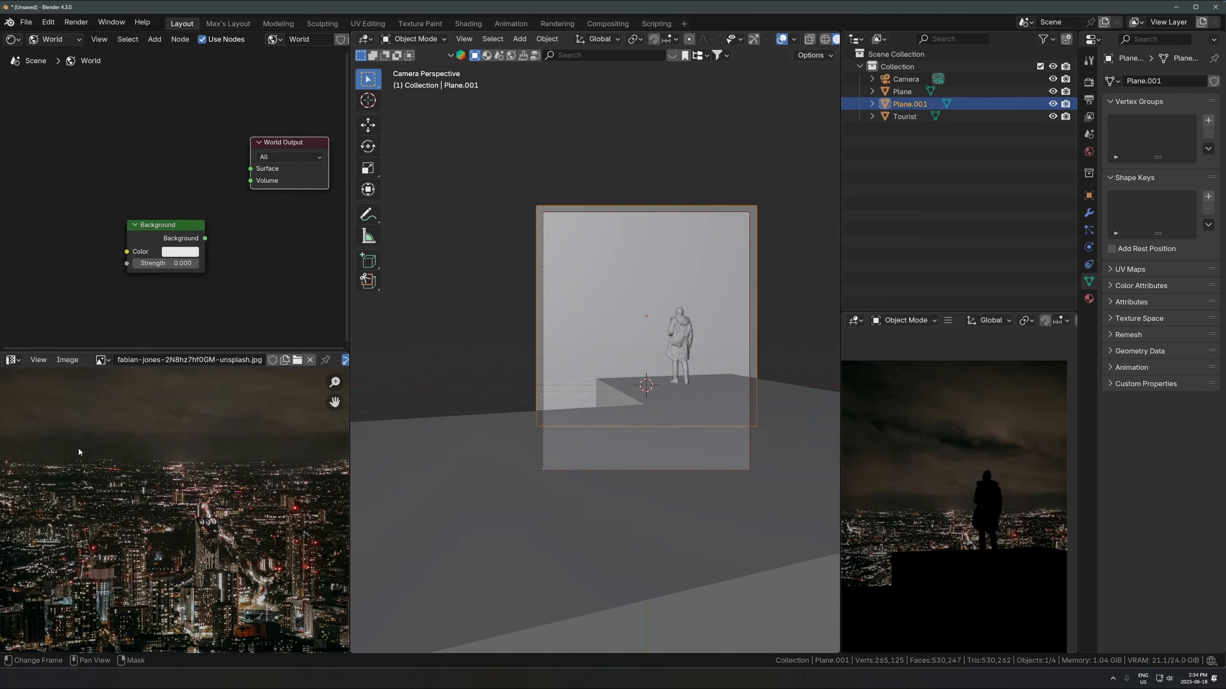
pyautogui.scroll(2, 600, 358)
pyautogui.moveTo(599, 359); pyautogui.dragTo(682, 304, button='middle')
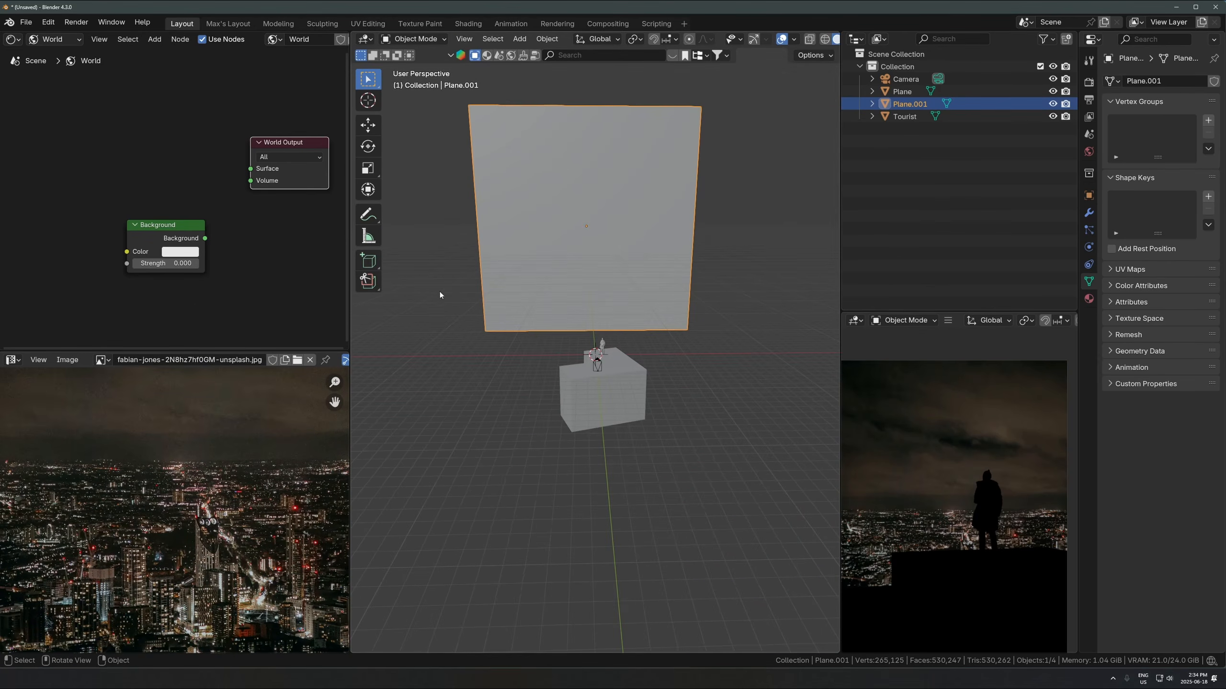
# Step: Add a mesh plane as a trial ground surface and scale it up by a factor of 100
pyautogui.press('KP_0')
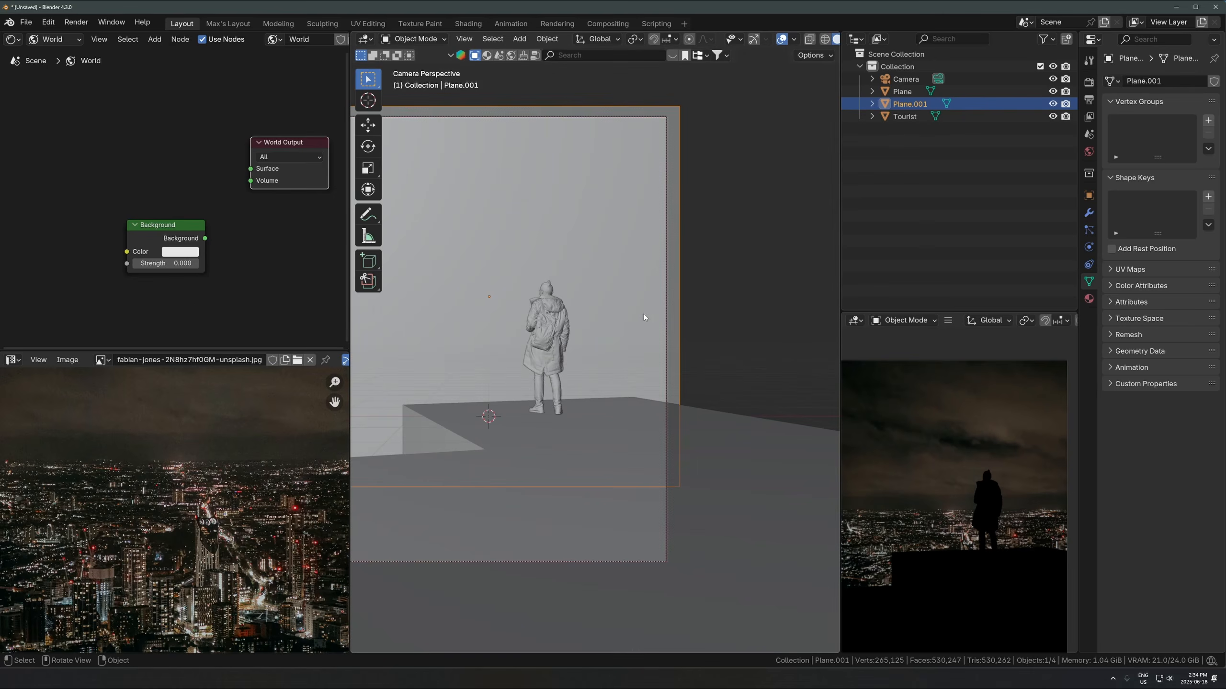
pyautogui.moveTo(644, 314); pyautogui.dragTo(740, 279, button='middle')
pyautogui.press('KP_0')
pyautogui.scroll(-2, 569, 384)
pyautogui.hotkey('shift', 'a')
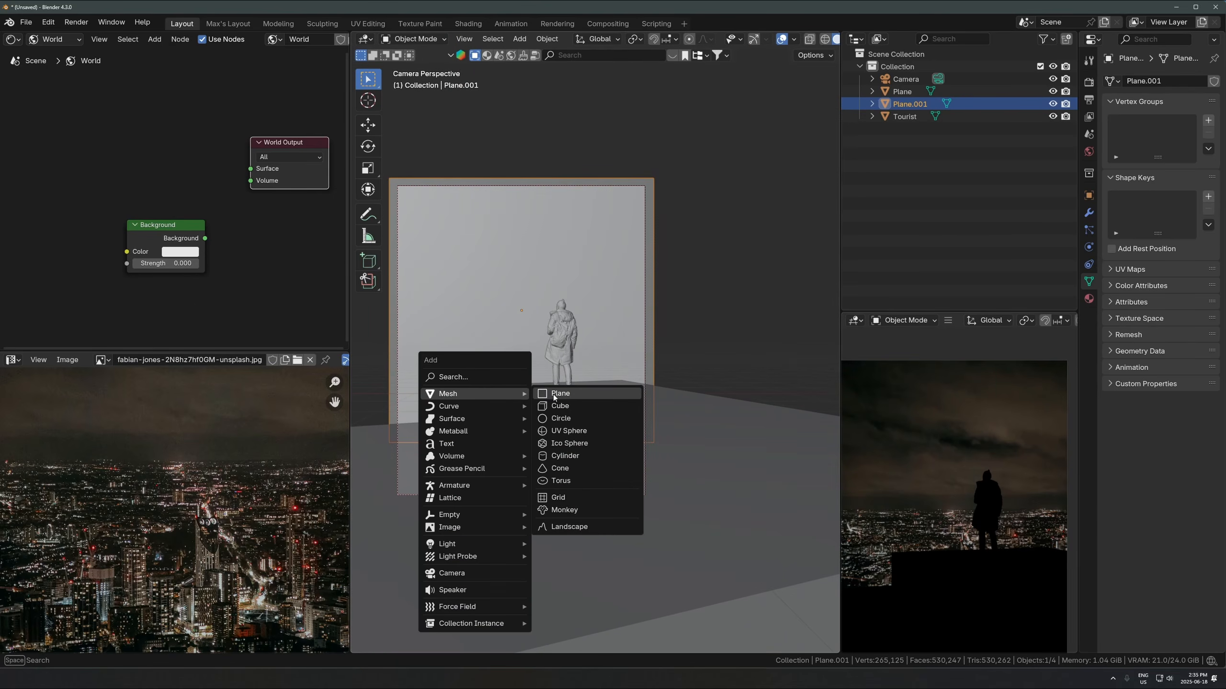
pyautogui.click(561, 394)
pyautogui.press('s')
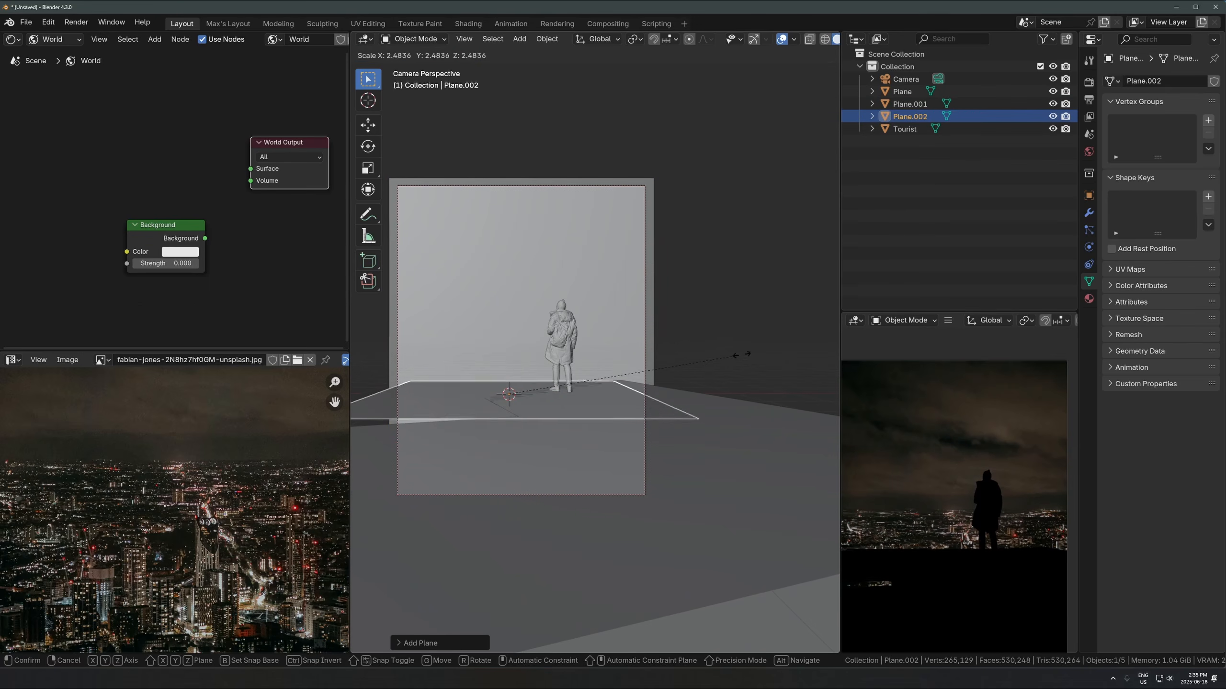
pyautogui.click(561, 367)
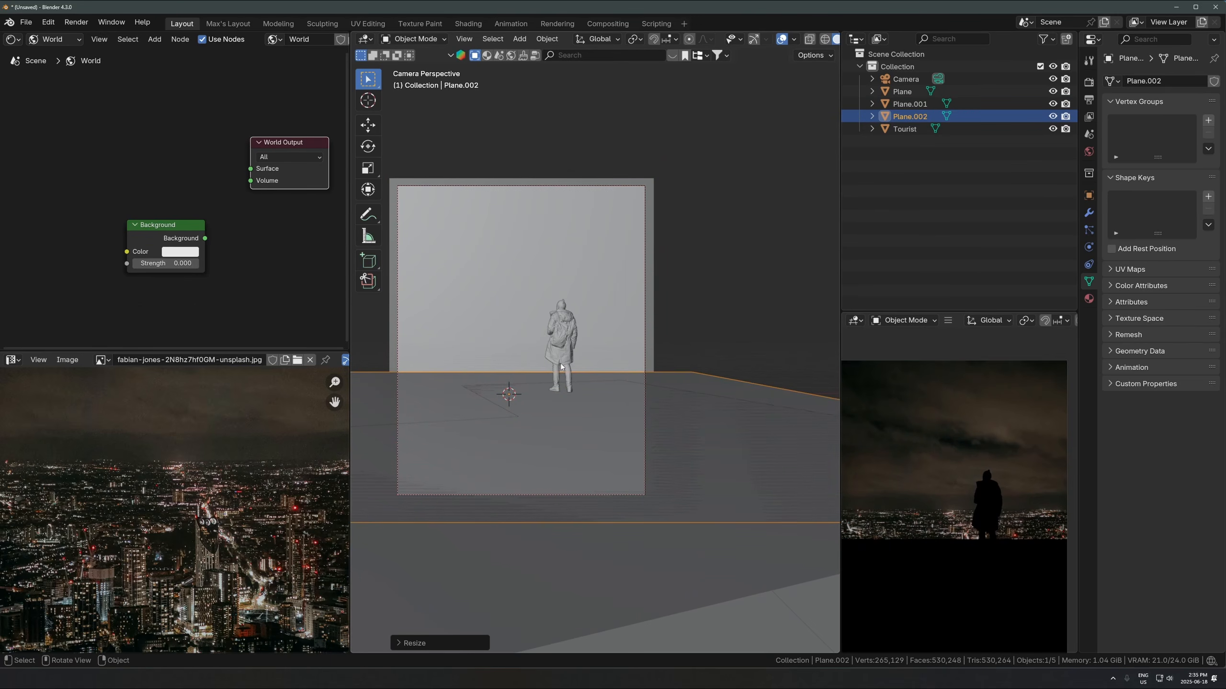
pyautogui.write('s100')
pyautogui.press('Return')
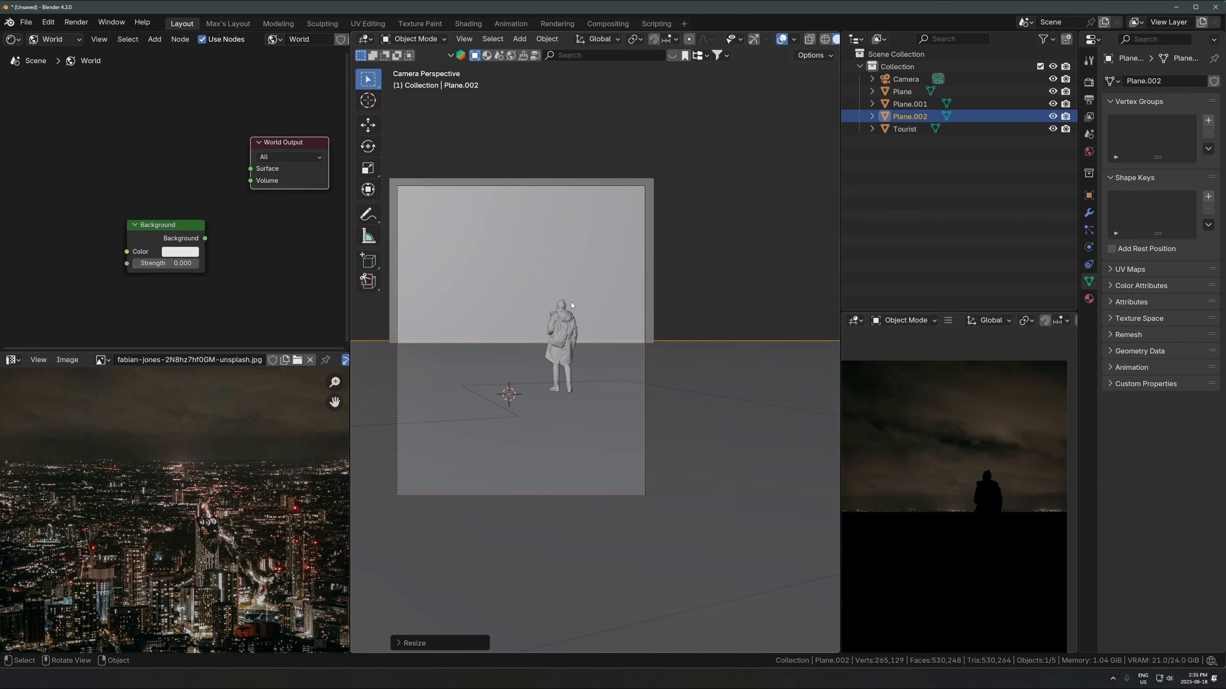
# Step: Try raising the backdrop plane about 9 m along global Z so more of the city clears the ground's horizon
pyautogui.click(560, 316)
pyautogui.click(575, 247)
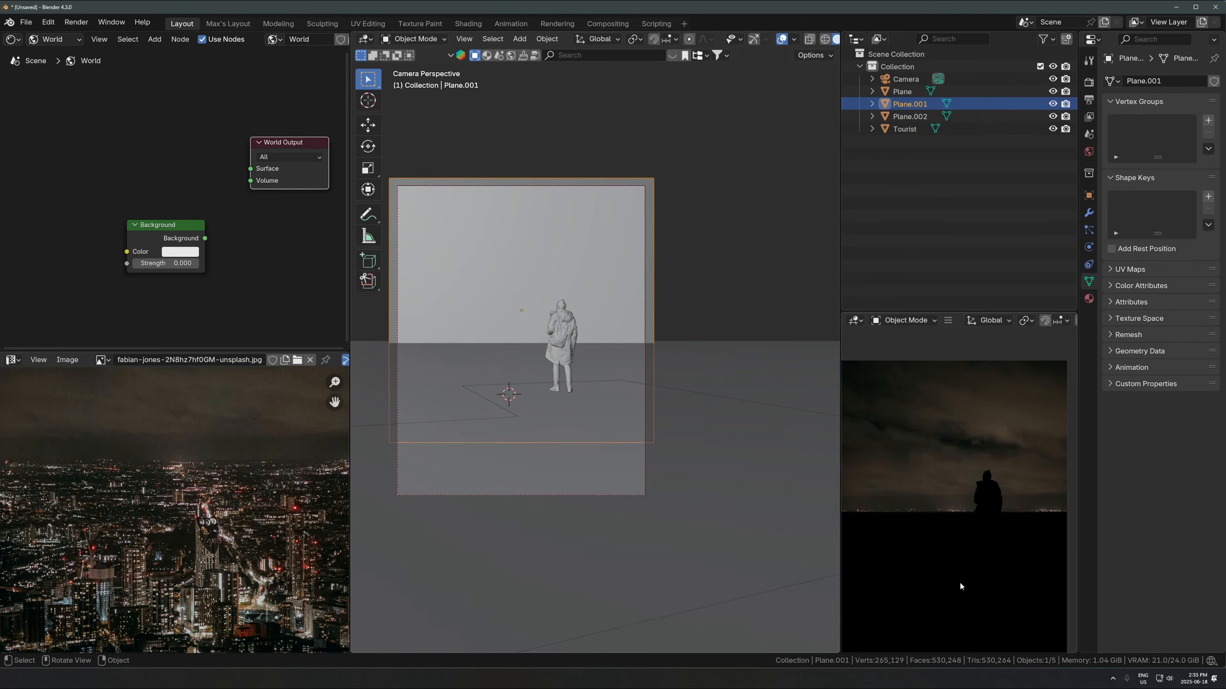
pyautogui.moveTo(961, 587); pyautogui.dragTo(975, 494, button='middle')
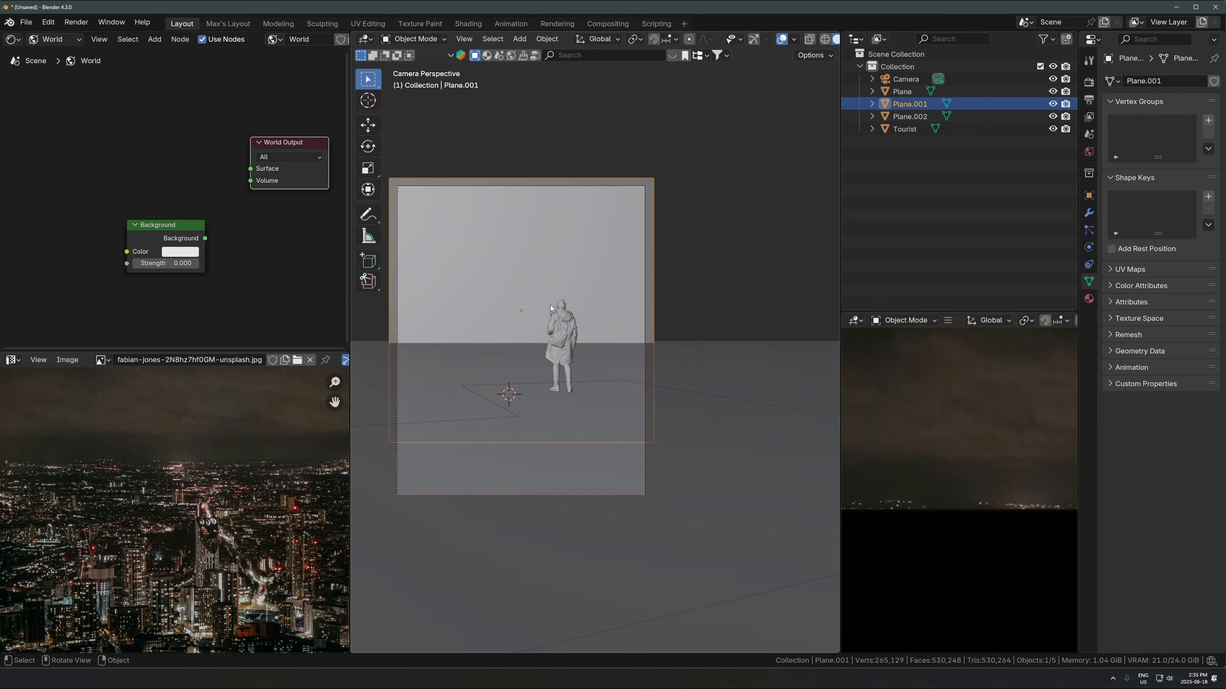
pyautogui.press('g')
pyautogui.press('z')
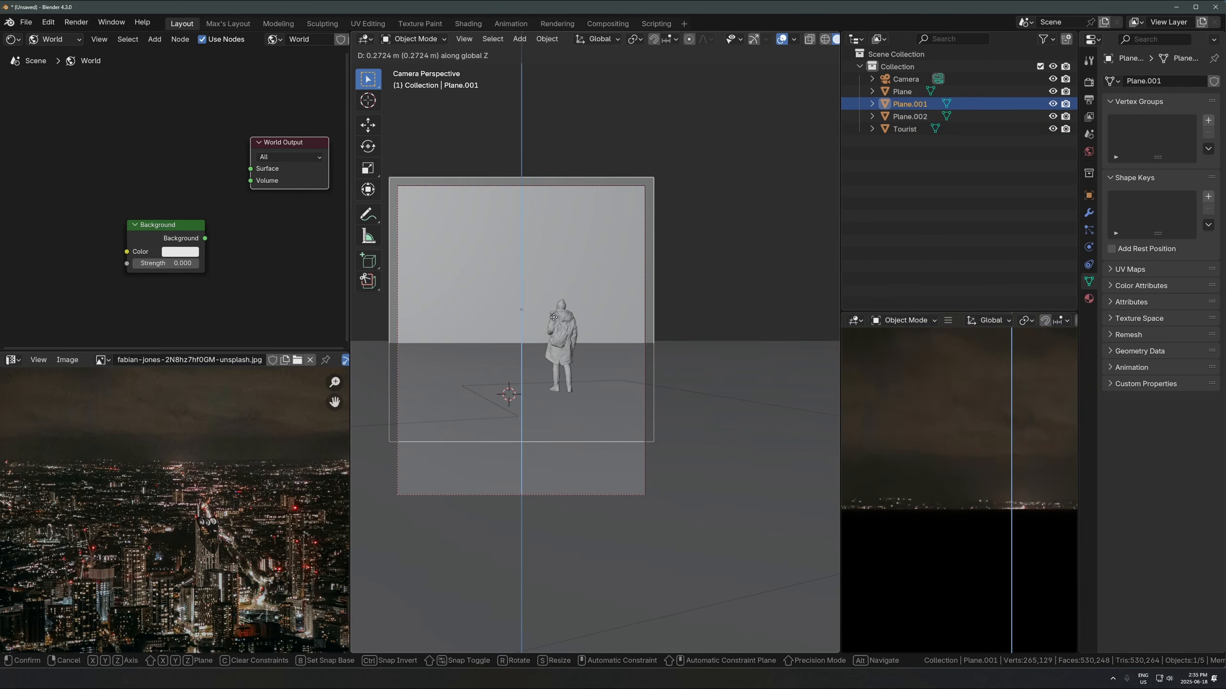
pyautogui.click(546, 358)
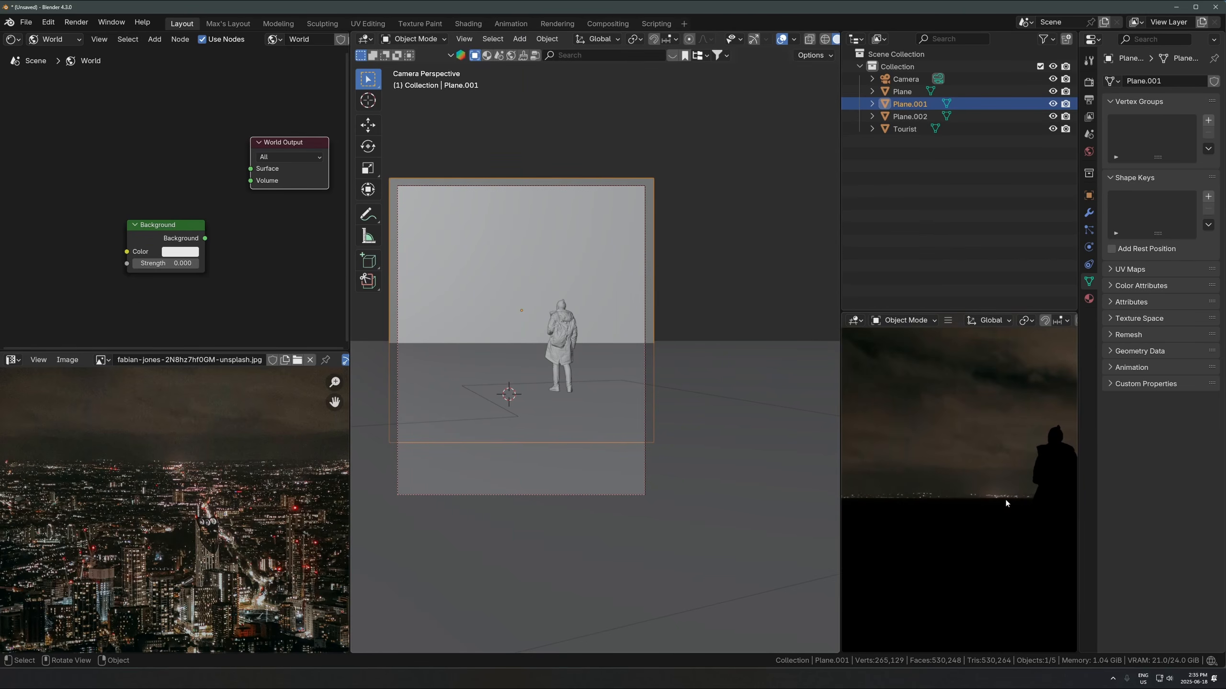
pyautogui.press('g')
pyautogui.press('z')
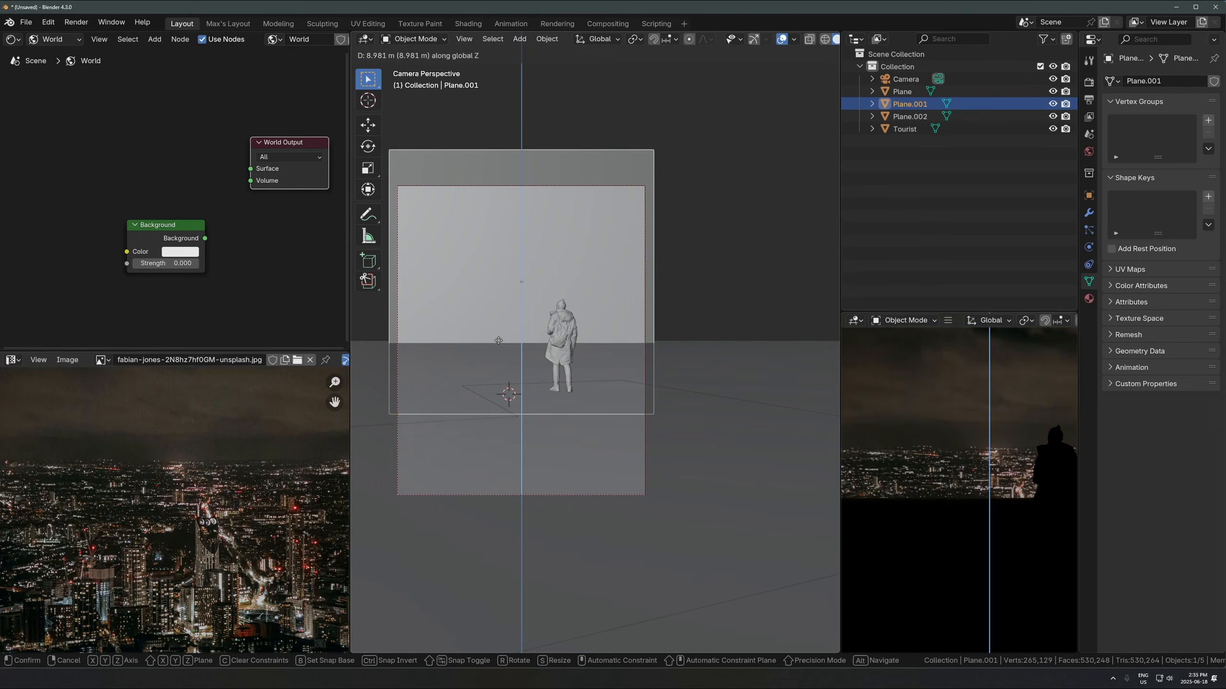
pyautogui.click(972, 520)
# Step: Lower the backdrop plane along global Z behind the ground's horizon
pyautogui.keyDown('shift'); pyautogui.moveTo(972, 521); pyautogui.dragTo(916, 513, button='middle'); pyautogui.keyUp('shift')
pyautogui.scroll(-1, 916, 513)
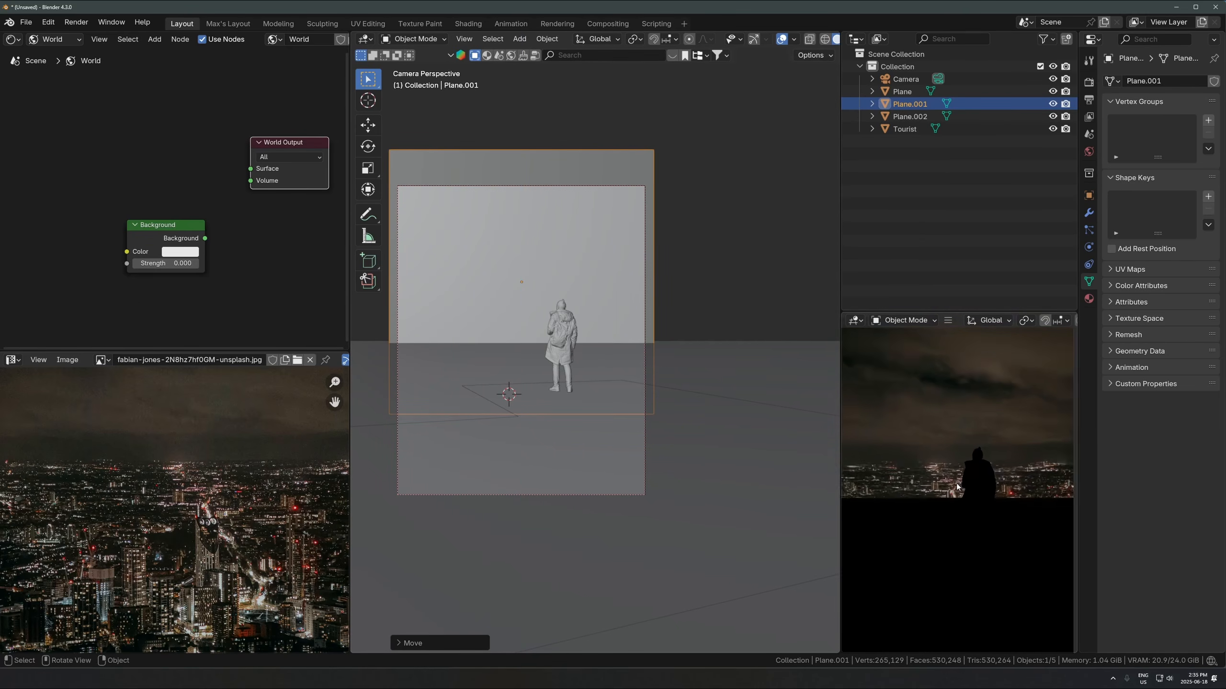
pyautogui.press('g')
pyautogui.press('z')
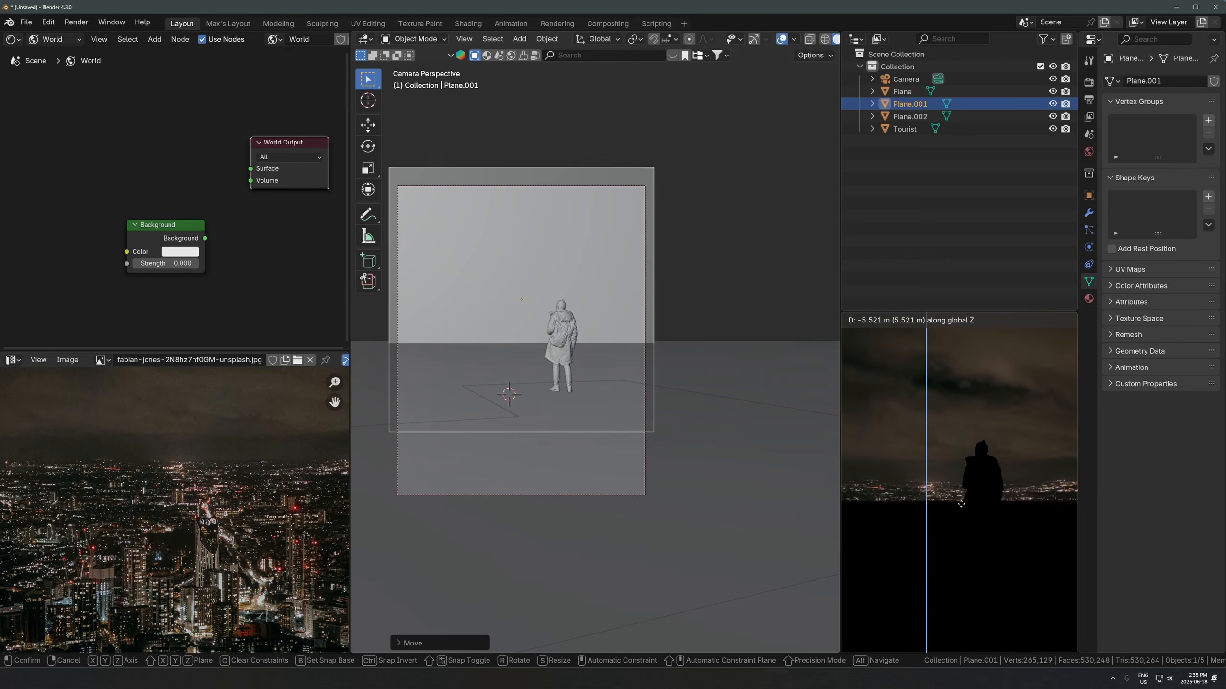
pyautogui.click(944, 565)
# Step: Delete the large trial ground plane
pyautogui.moveTo(781, 509); pyautogui.dragTo(733, 233, button='middle')
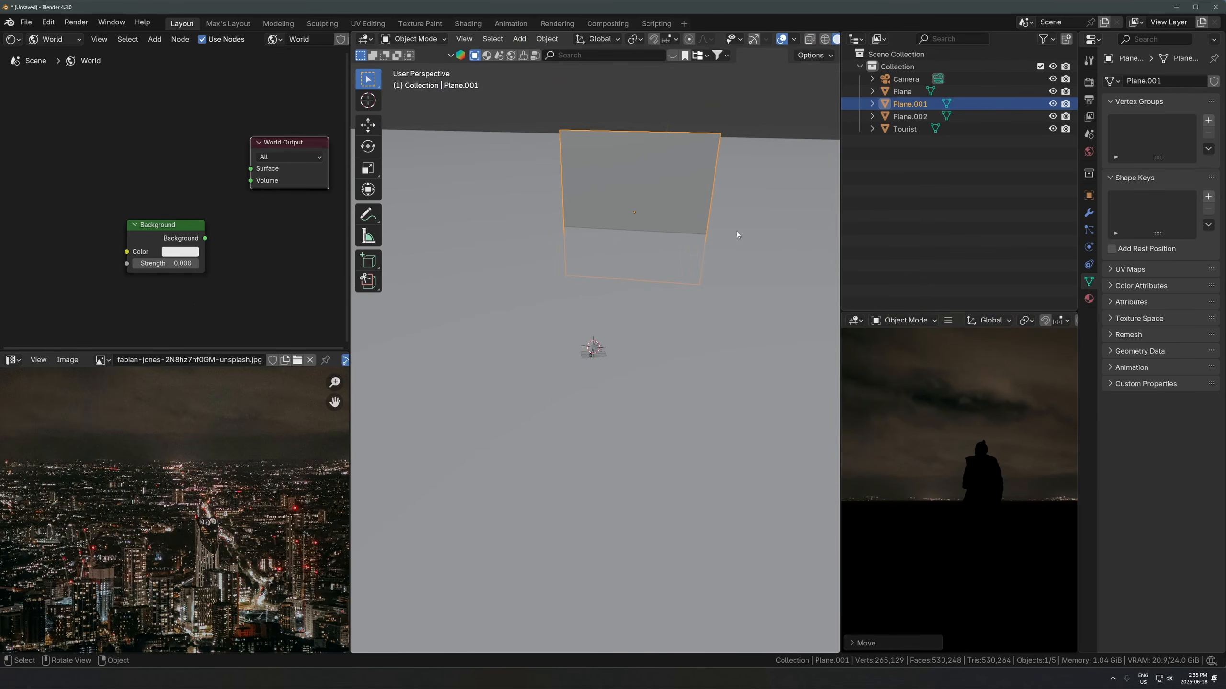
pyautogui.click(632, 500)
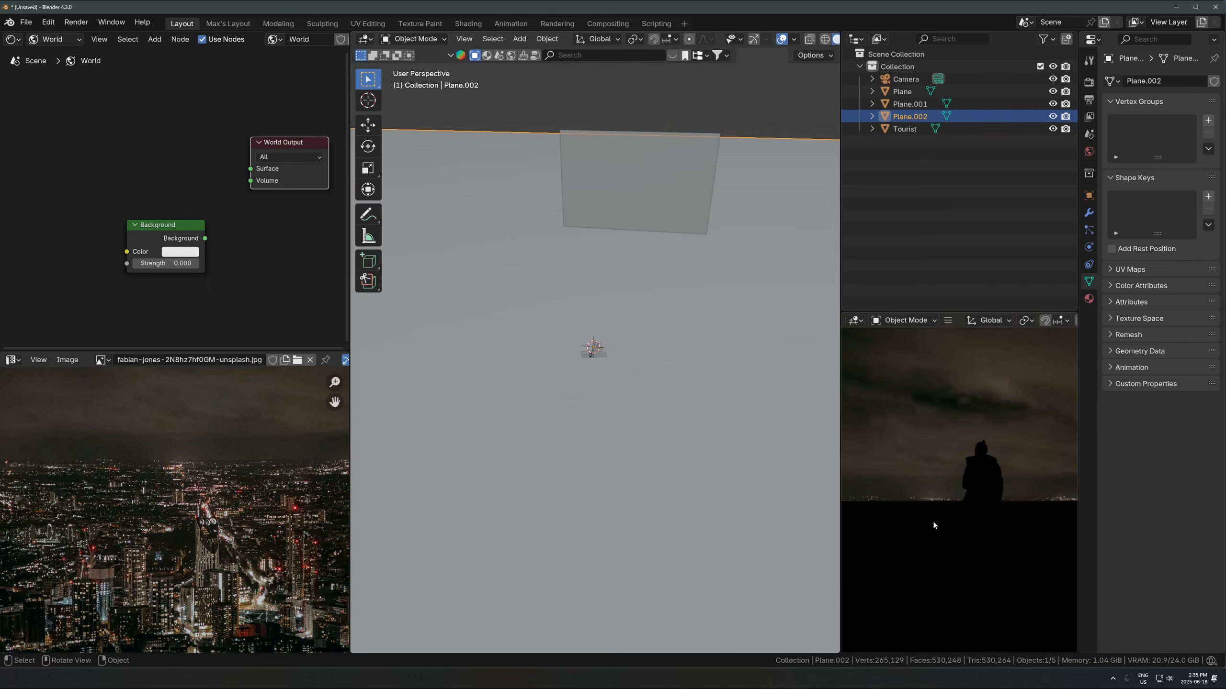
pyautogui.press('x')
pyautogui.click(615, 363)
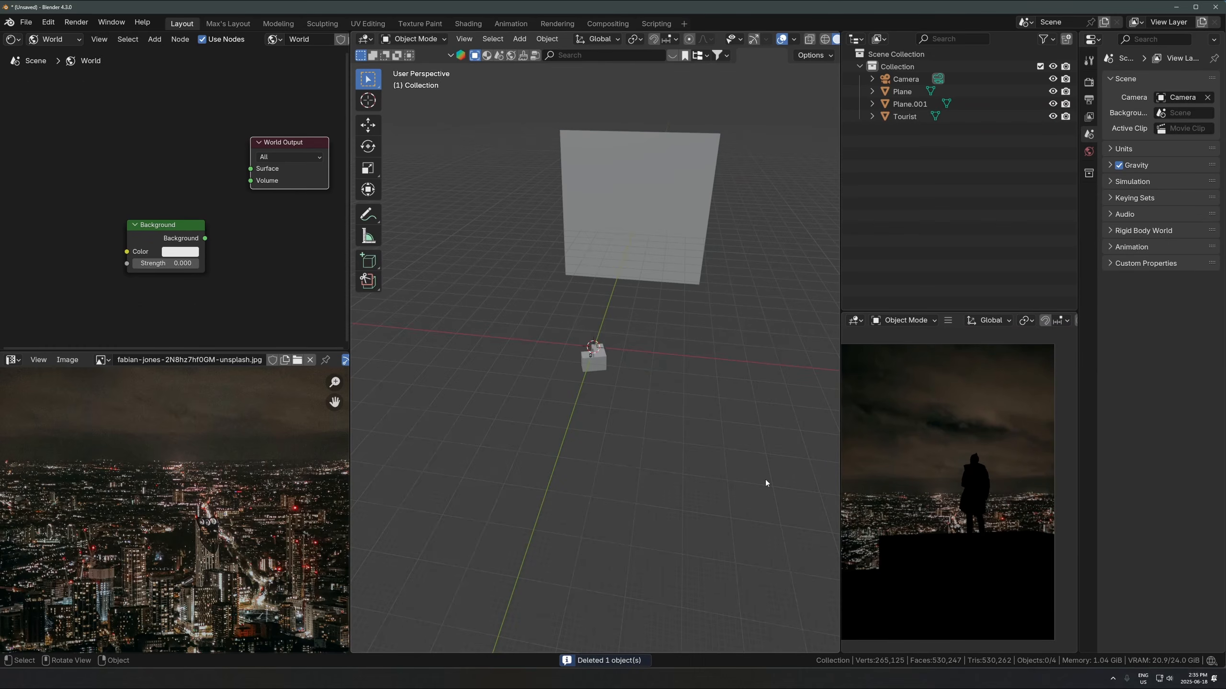
# Step: Reframe the rendered preview, return the main viewport to the camera view and select the camera
pyautogui.scroll(-2, 971, 484)
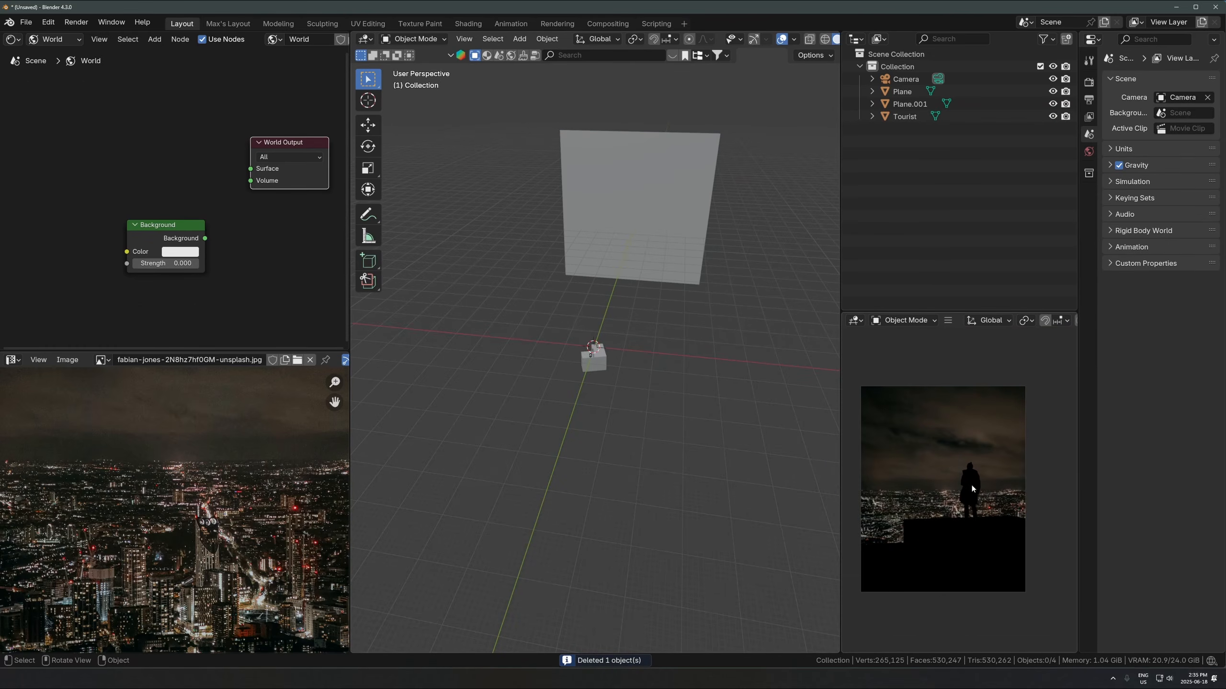
pyautogui.keyDown('shift'); pyautogui.moveTo(971, 484); pyautogui.dragTo(1008, 516, button='middle'); pyautogui.keyUp('shift')
pyautogui.scroll(2, 1008, 507)
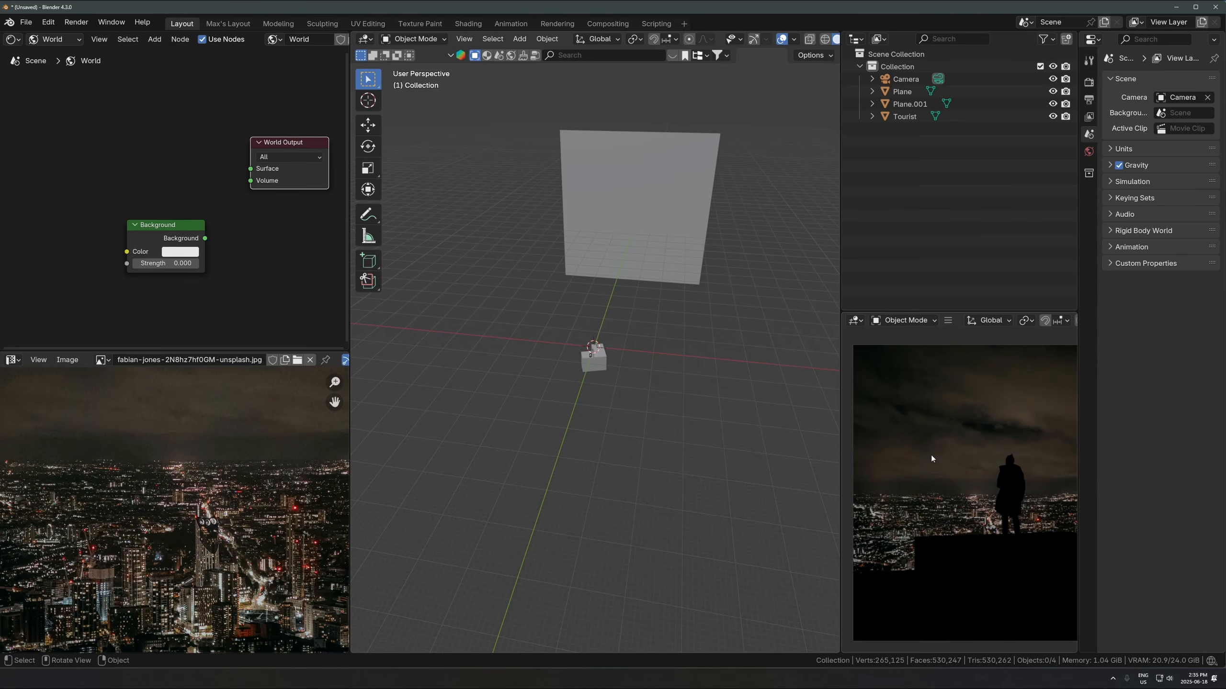
pyautogui.moveTo(931, 455); pyautogui.dragTo(910, 476, button='middle')
pyautogui.press('KP_0')
pyautogui.press('KP_0')
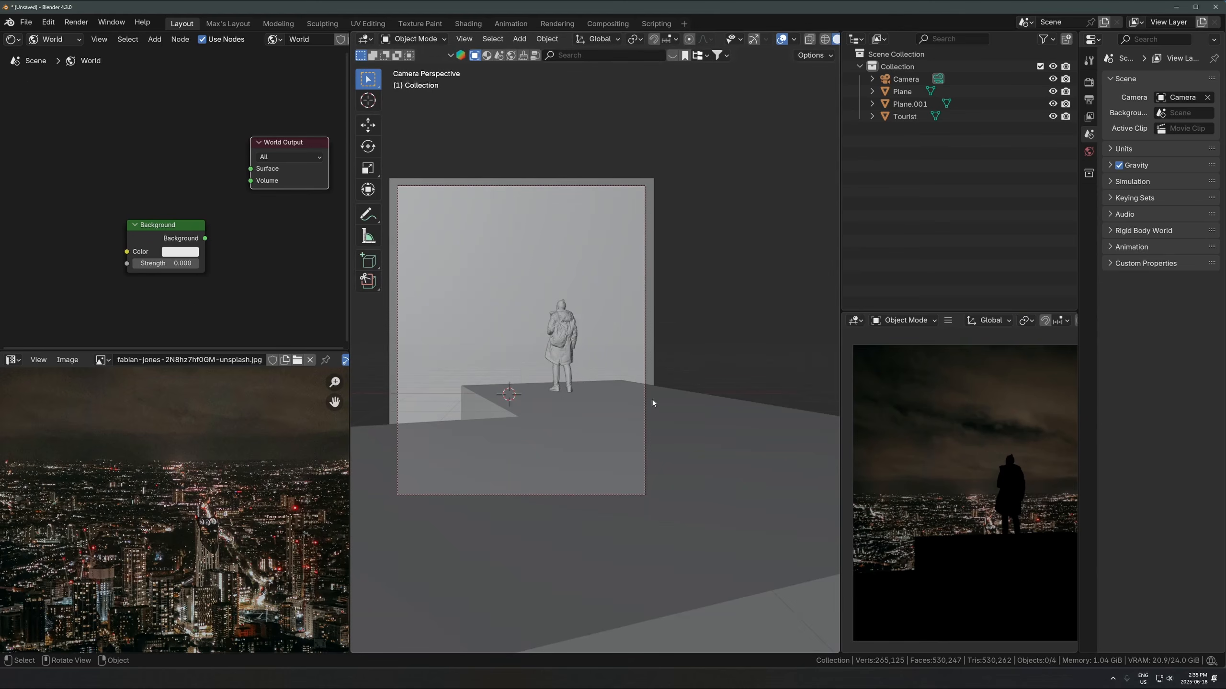
pyautogui.click(615, 187)
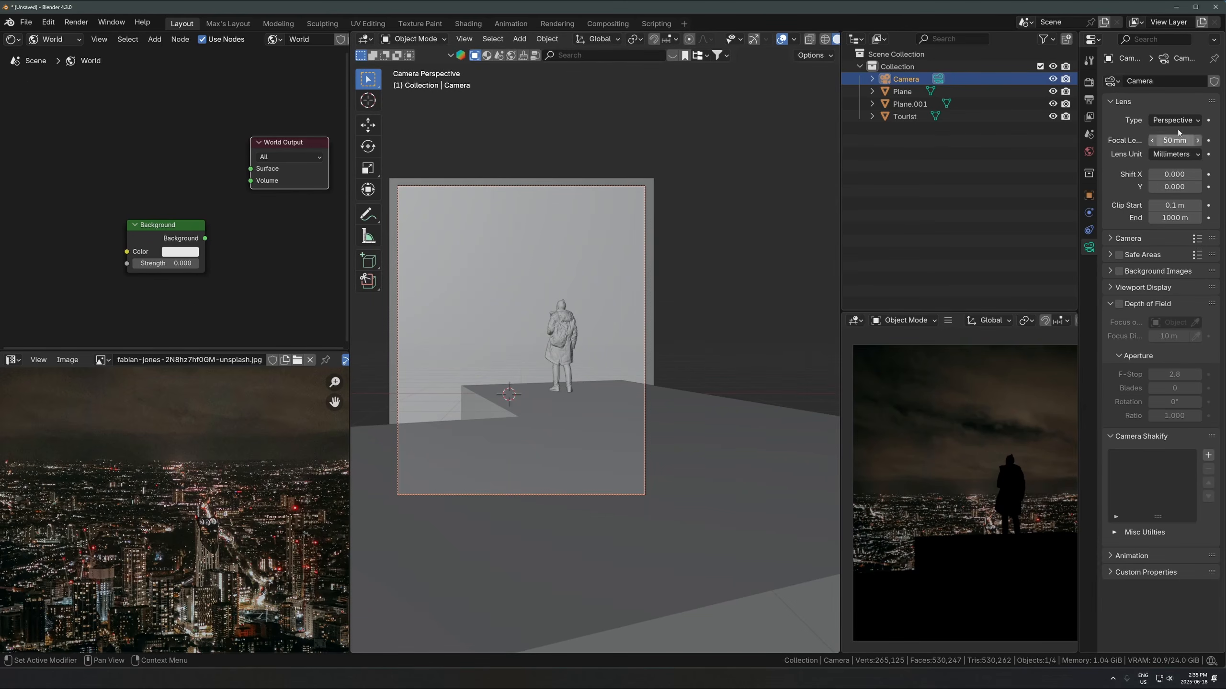
# Step: Make the Image Editor taller and wider to fit the whole city photo, and hide the main viewport's toolbar
pyautogui.scroll(-3, 280, 494)
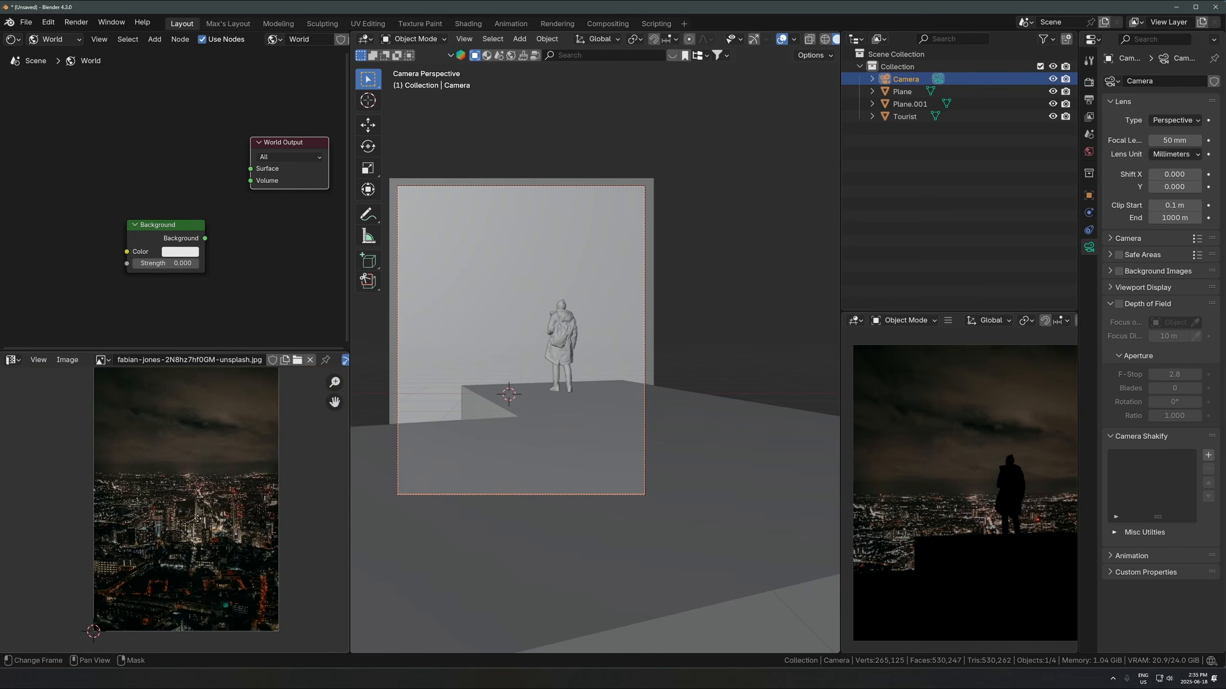
pyautogui.scroll(1, 270, 482)
pyautogui.moveTo(245, 350); pyautogui.dragTo(245, 197)
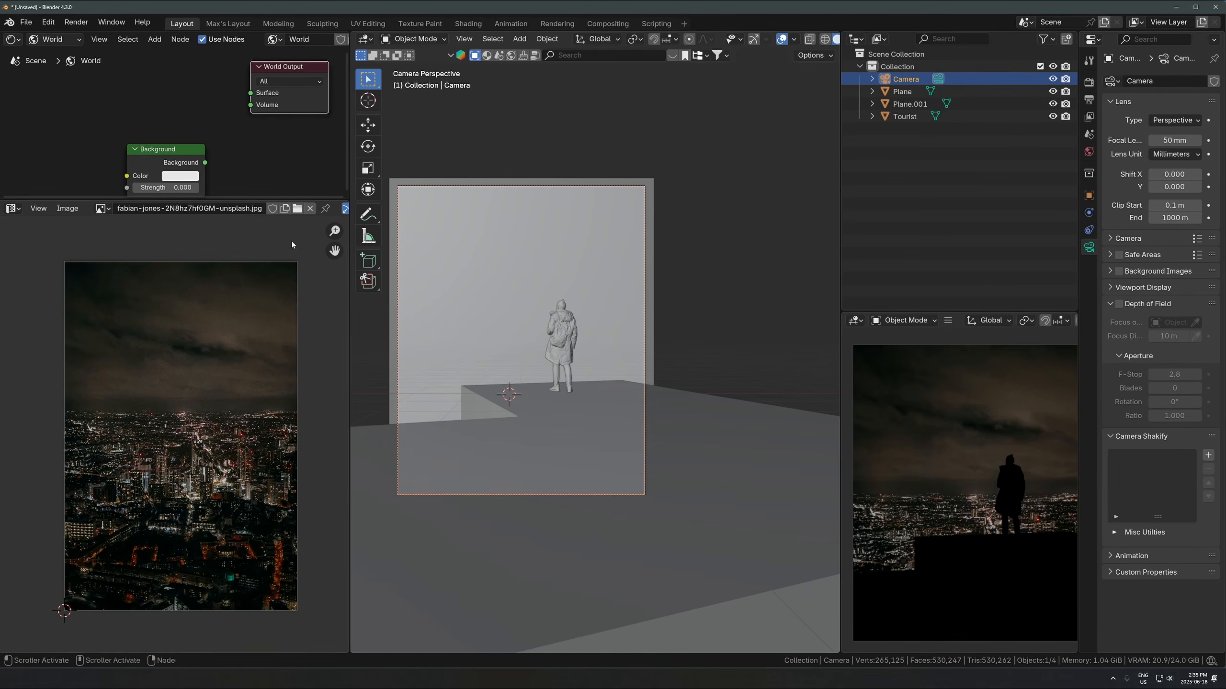
pyautogui.moveTo(351, 416); pyautogui.dragTo(441, 415)
pyautogui.scroll(2, 298, 414)
pyautogui.scroll(-1, 285, 389)
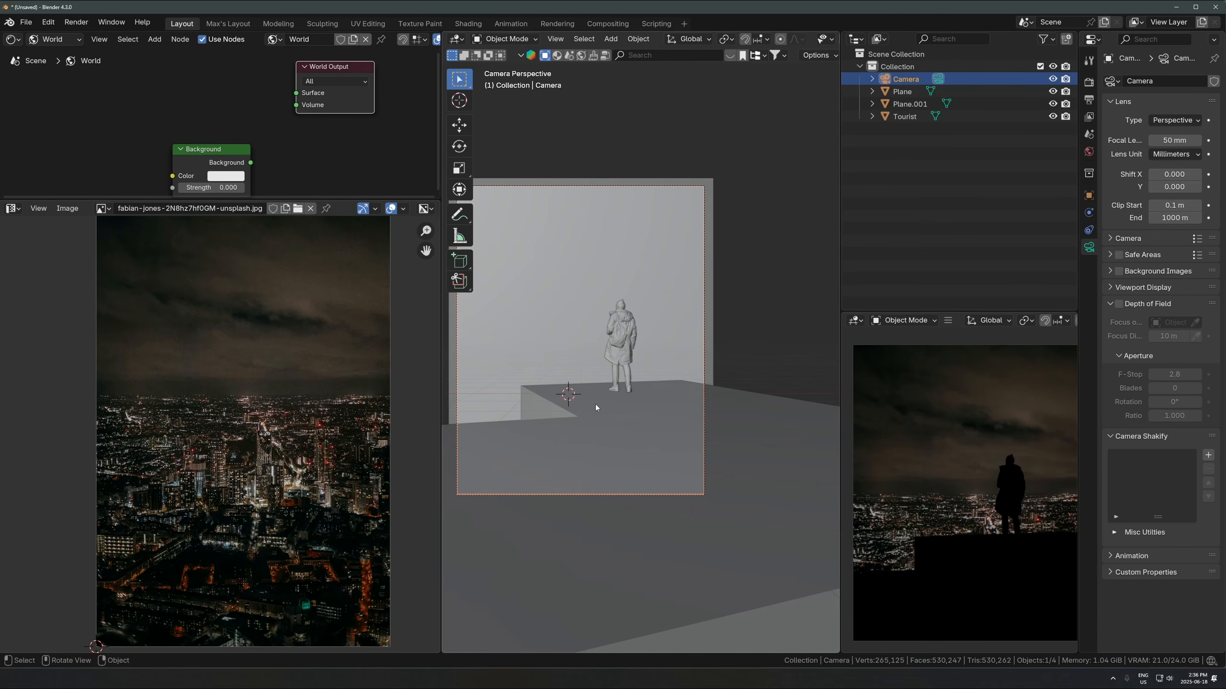
pyautogui.press('t')
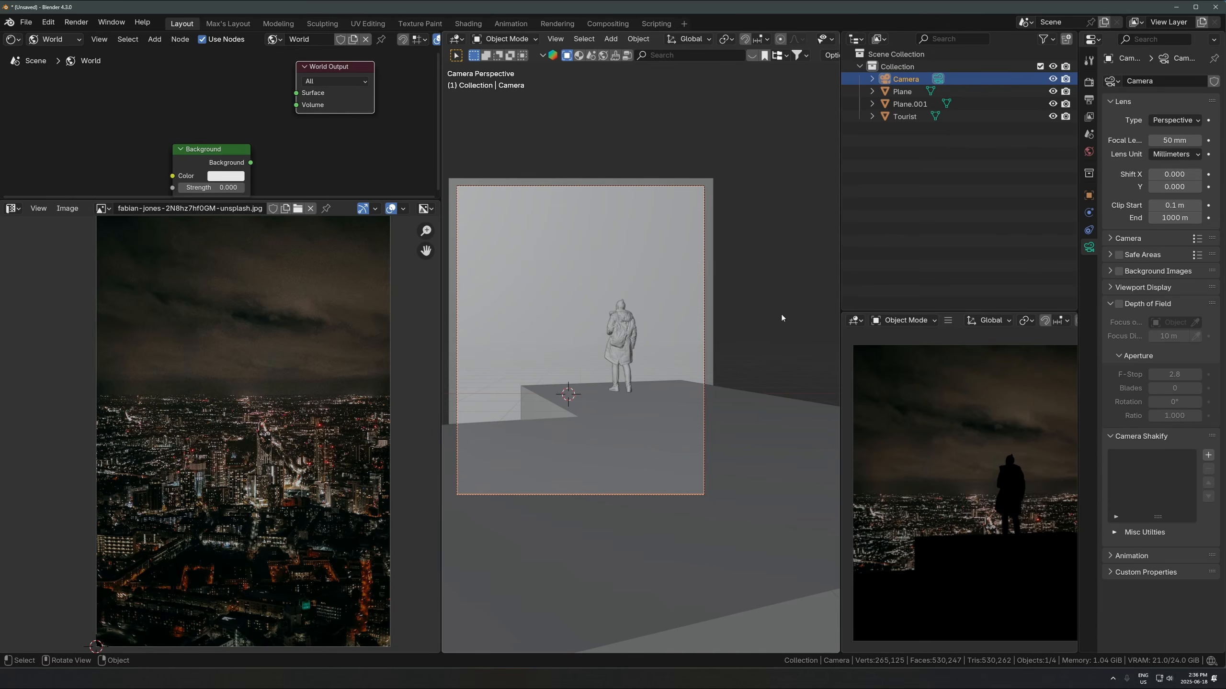
# Step: Set the camera's focal length to 24 mm
pyautogui.click(668, 244)
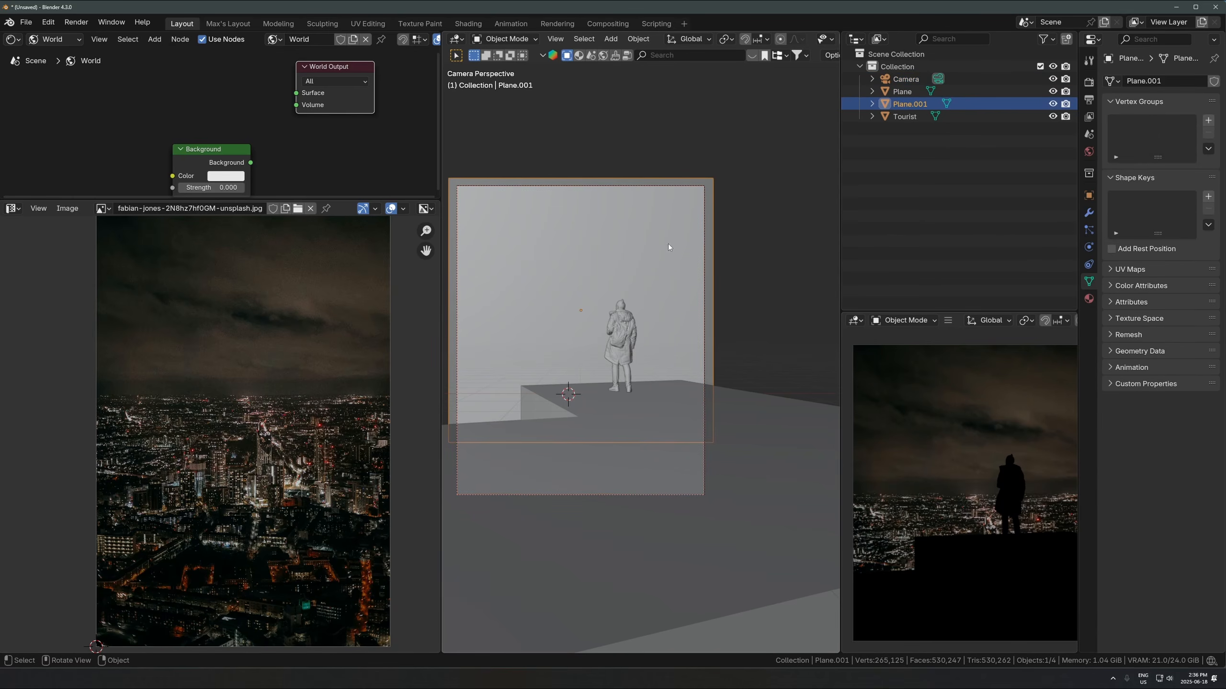
pyautogui.click(668, 192)
pyautogui.doubleClick(1143, 145)
pyautogui.write('24')
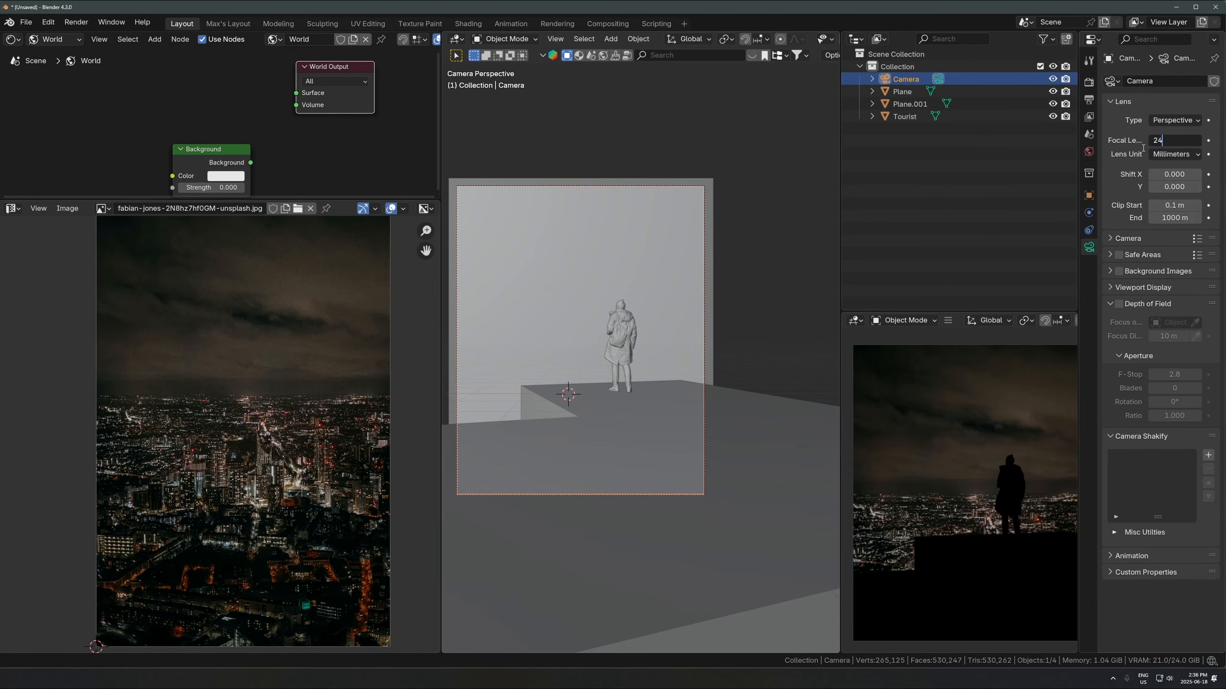
pyautogui.press('Return')
# Step: Scale the backdrop plane up and position it so it covers the width and upper part of the camera frame
pyautogui.click(642, 285)
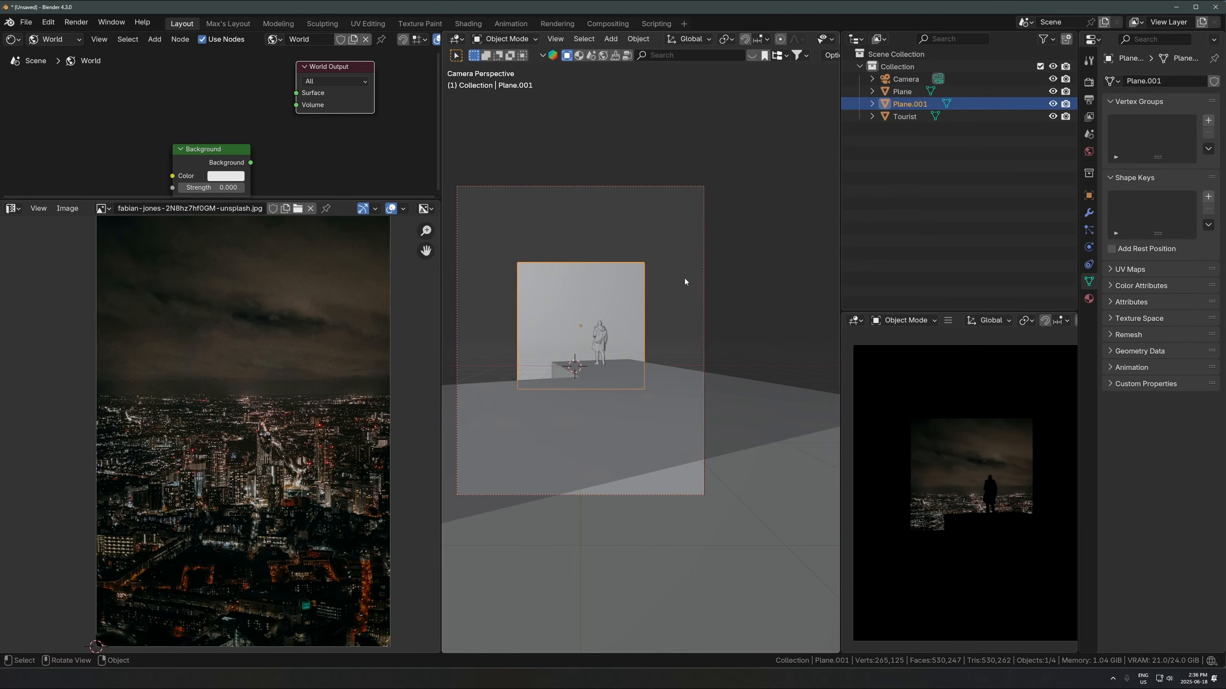
pyautogui.press('s')
pyautogui.click(818, 262)
pyautogui.press('g')
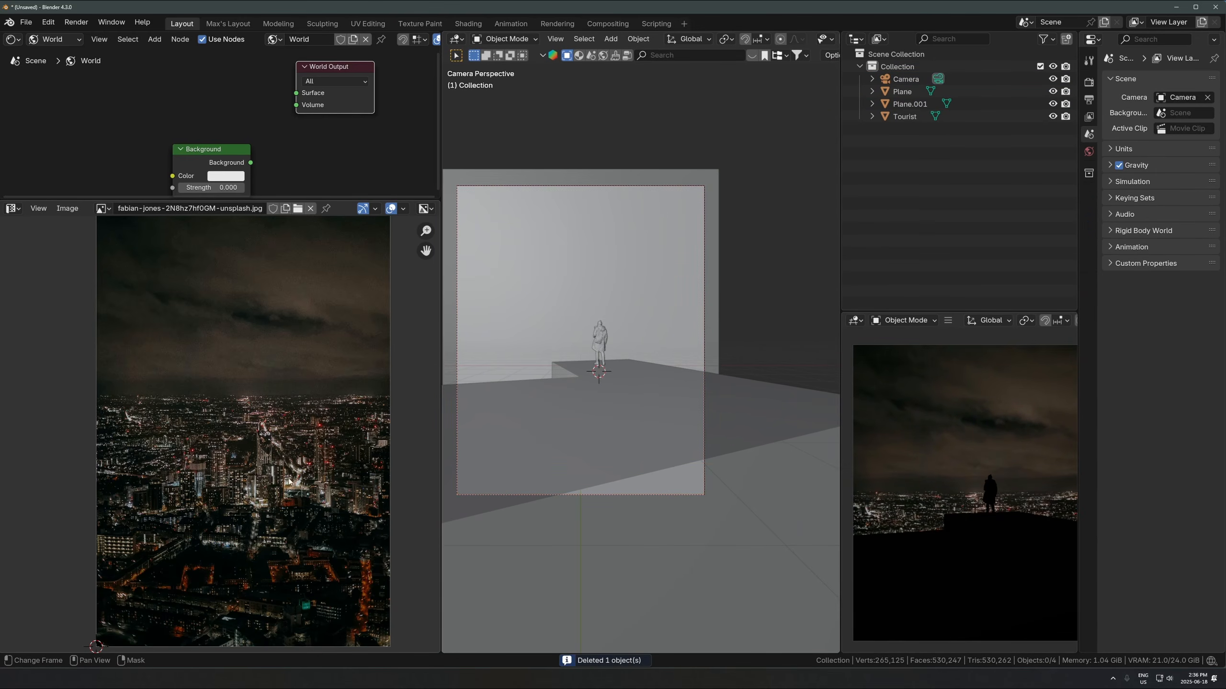
# Step: Add a cube and move it horizontally, with Z locked, off the rooftop towards the backdrop
pyautogui.moveTo(289, 425); pyautogui.dragTo(263, 436, button='middle')
pyautogui.moveTo(497, 457); pyautogui.dragTo(577, 428, button='middle')
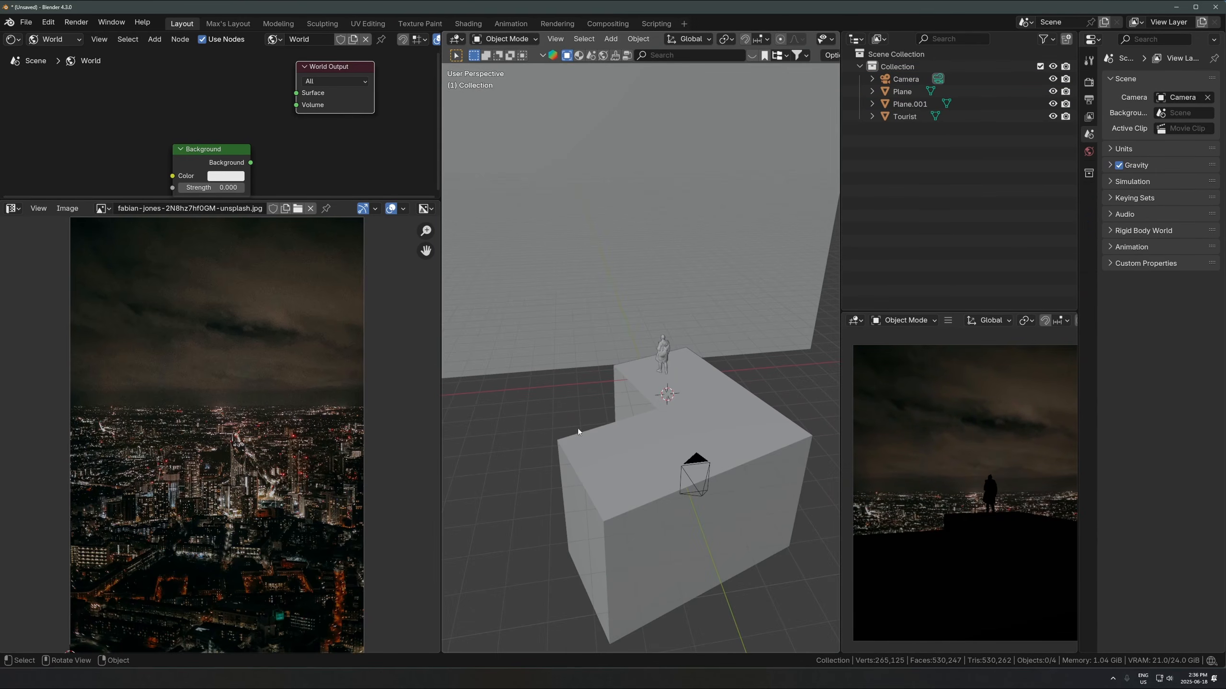
pyautogui.hotkey('shift', 'a')
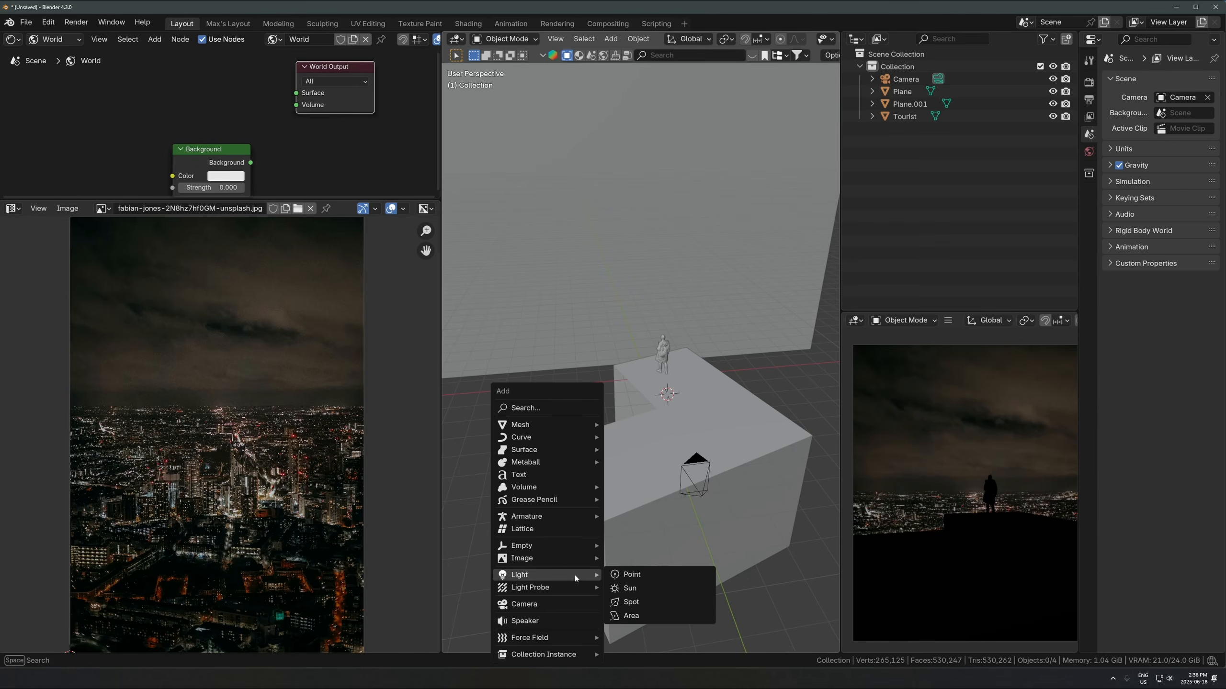
pyautogui.hotkey('shift', 'a')
pyautogui.moveTo(626, 403)
pyautogui.click(671, 419)
pyautogui.press('g')
pyautogui.hotkey('shift', 'z')
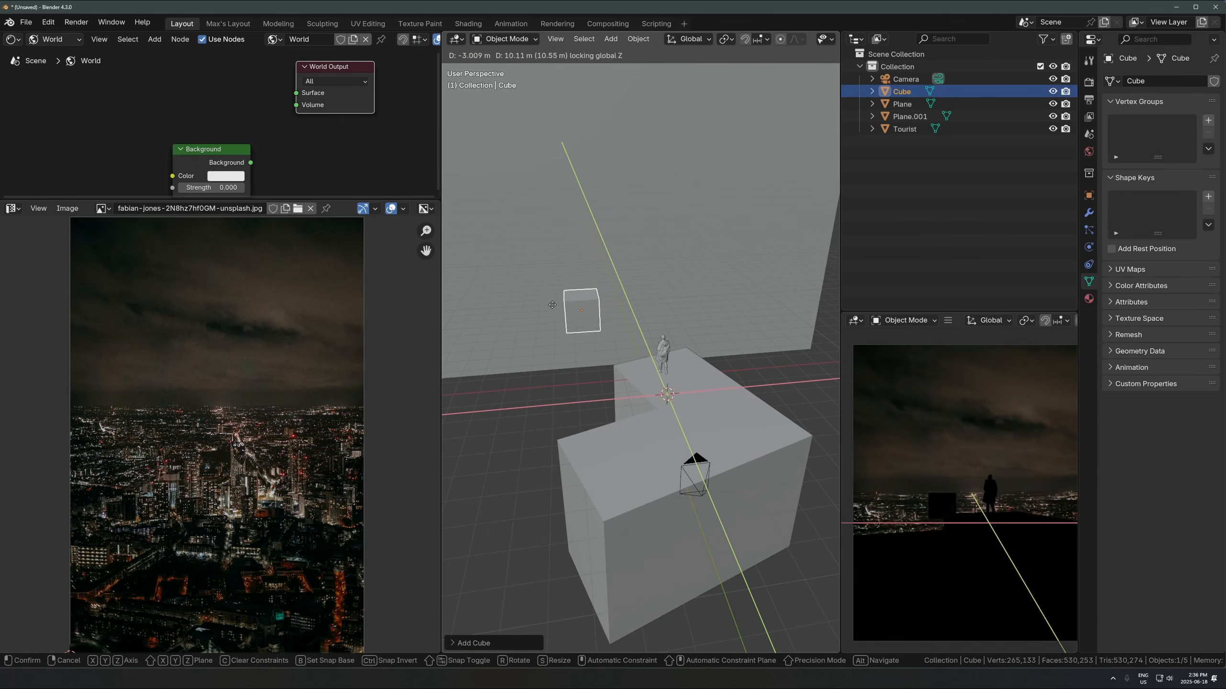
pyautogui.click(564, 331)
# Step: Scale the cube up to building size and shift it horizontally further out beside the tourist
pyautogui.press('s')
pyautogui.click(757, 365)
pyautogui.press('g')
pyautogui.hotkey('shift', 'z')
pyautogui.click(697, 303)
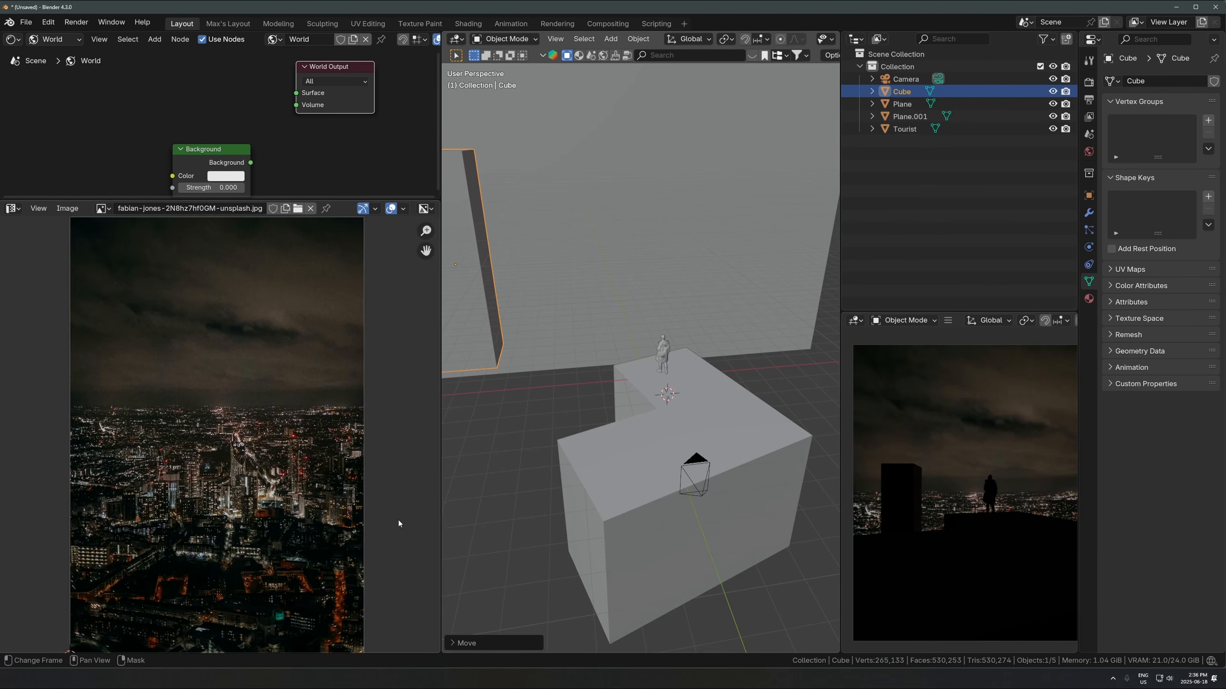
# Step: Add an area light, shifted horizontally to between the rooftop and the cube building, with a pale warm peach colour
pyautogui.hotkey('shift', 'a')
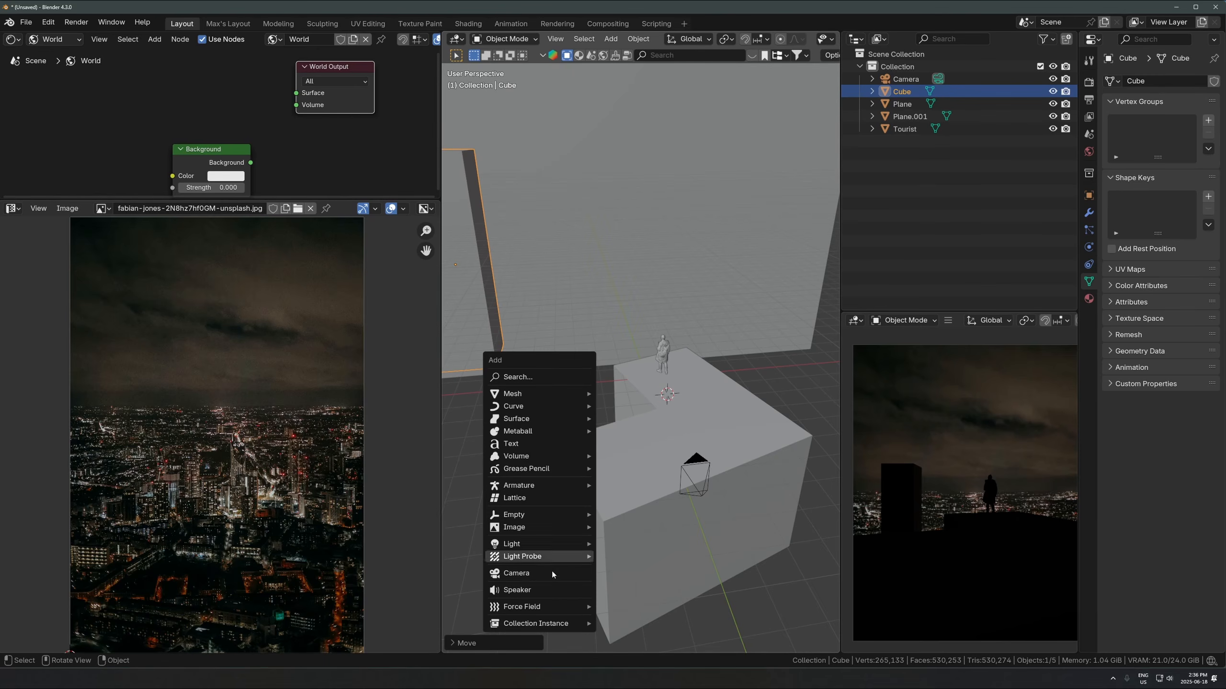
pyautogui.moveTo(555, 544)
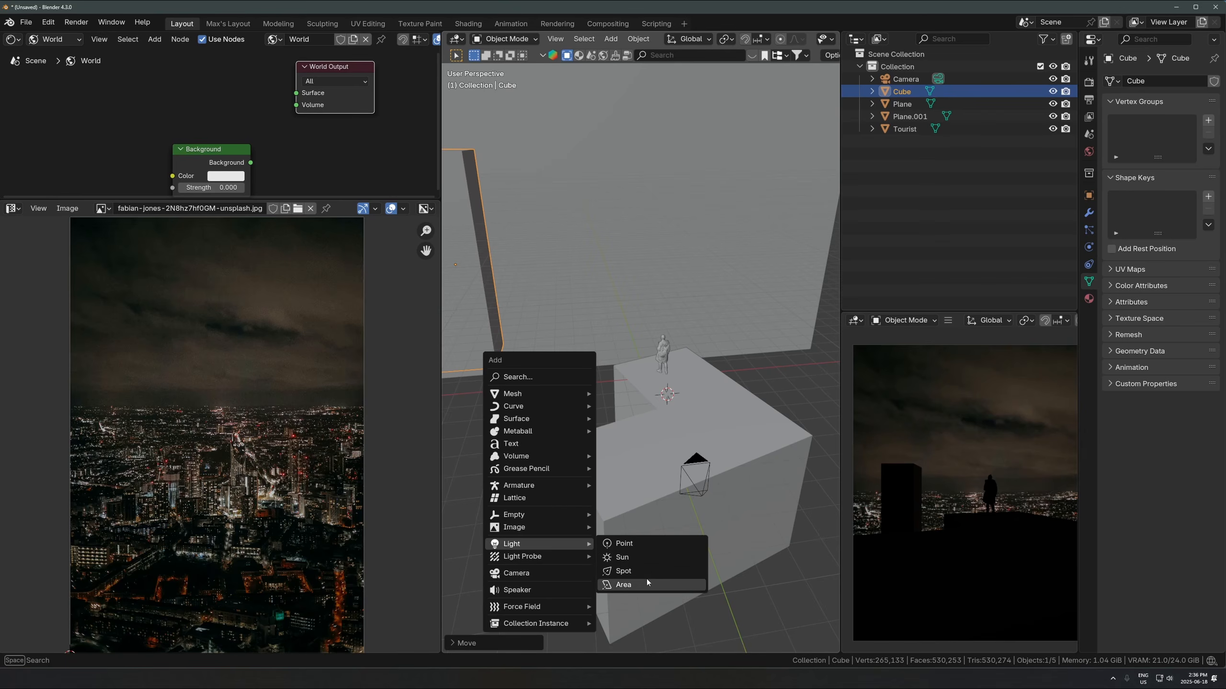
pyautogui.click(648, 583)
pyautogui.press('g')
pyautogui.hotkey('shift', 'z')
pyautogui.click(547, 506)
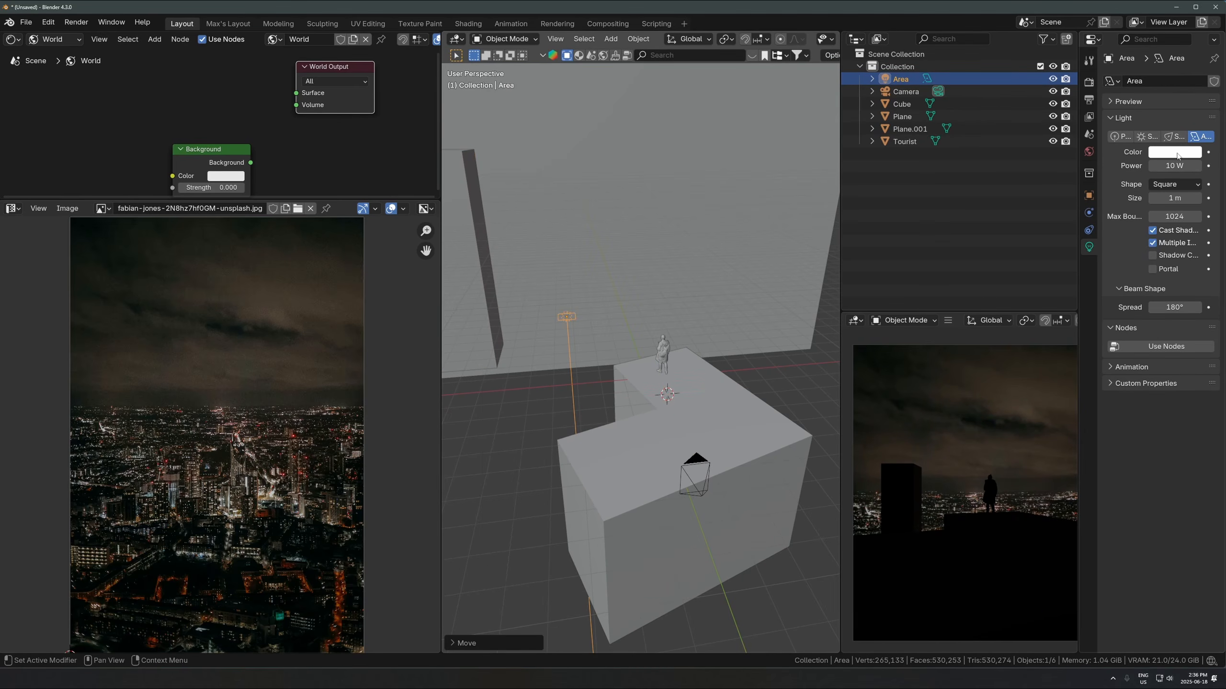
pyautogui.click(1177, 154)
pyautogui.moveTo(1130, 230); pyautogui.dragTo(1128, 223)
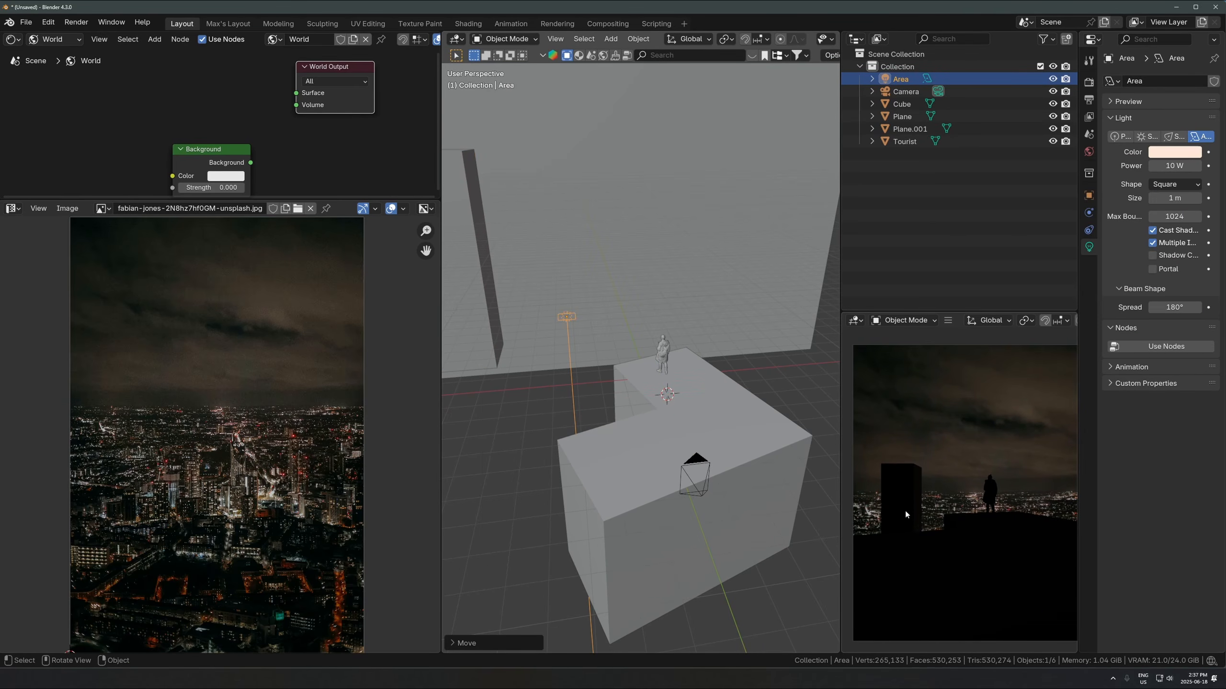
# Step: Set the area light's power to 1234 W and rotate it 180° about the Y axis
pyautogui.click(1175, 166)
pyautogui.write('1234')
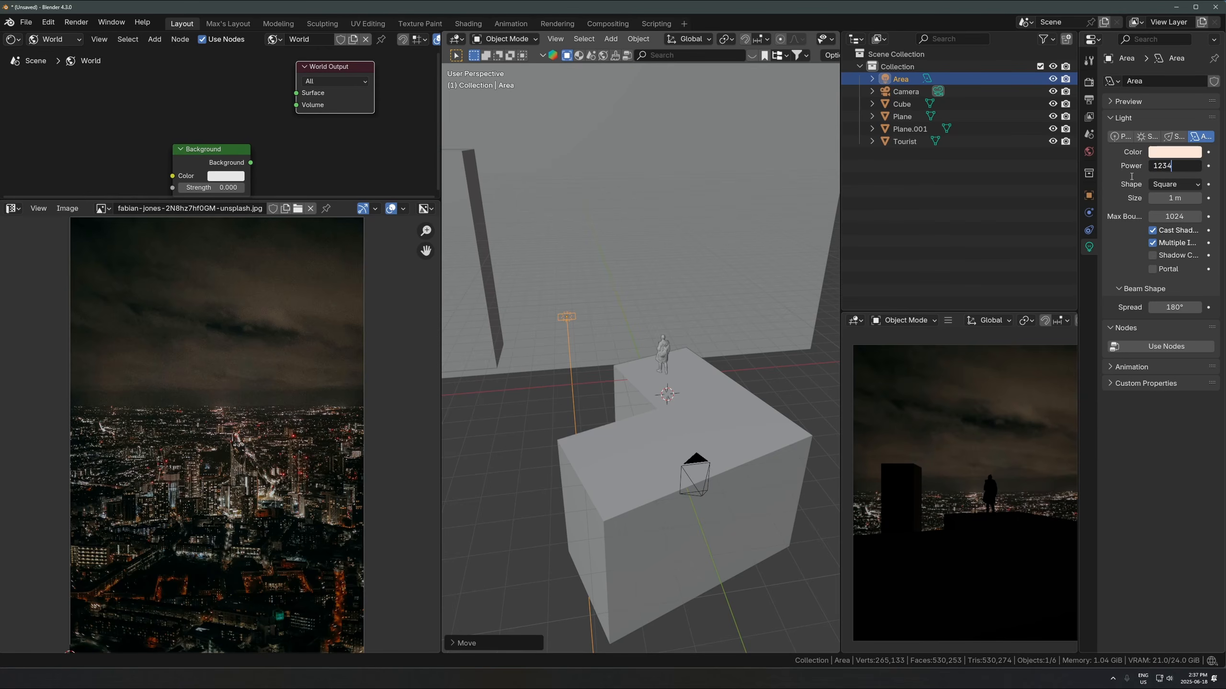
pyautogui.press('Return')
pyautogui.write('ry180')
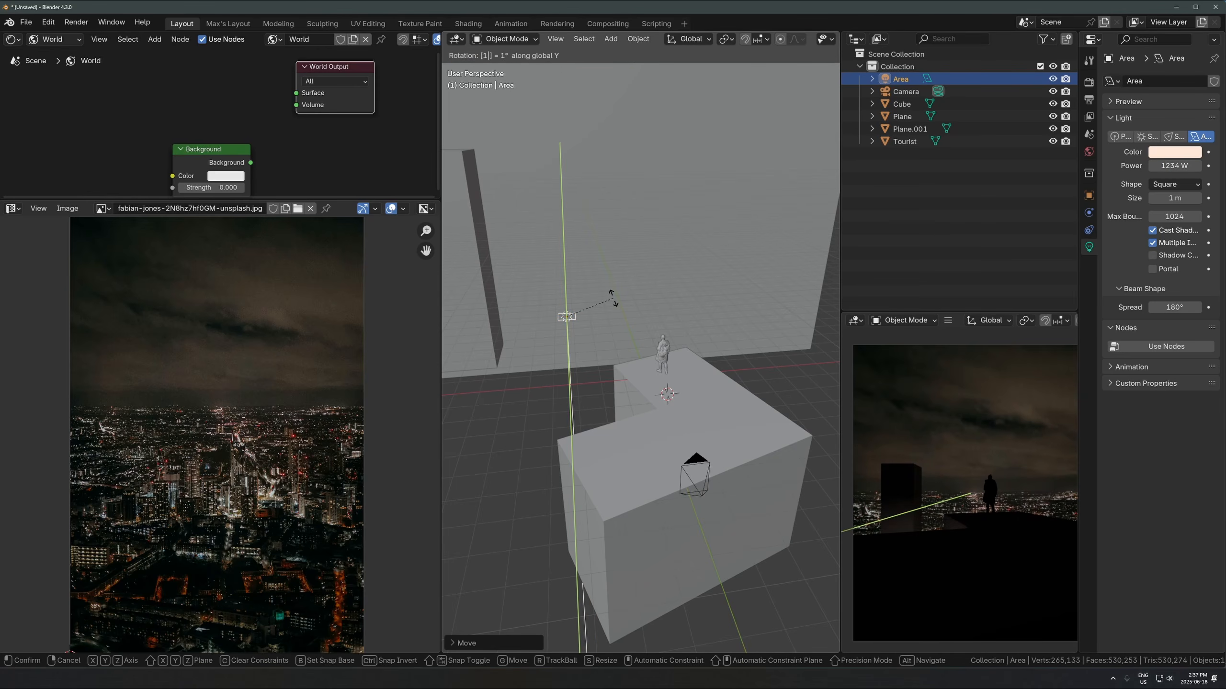
pyautogui.press('Return')
# Step: Lower the area light along Z to well below the rooftop and scale it up
pyautogui.press('g')
pyautogui.press('z')
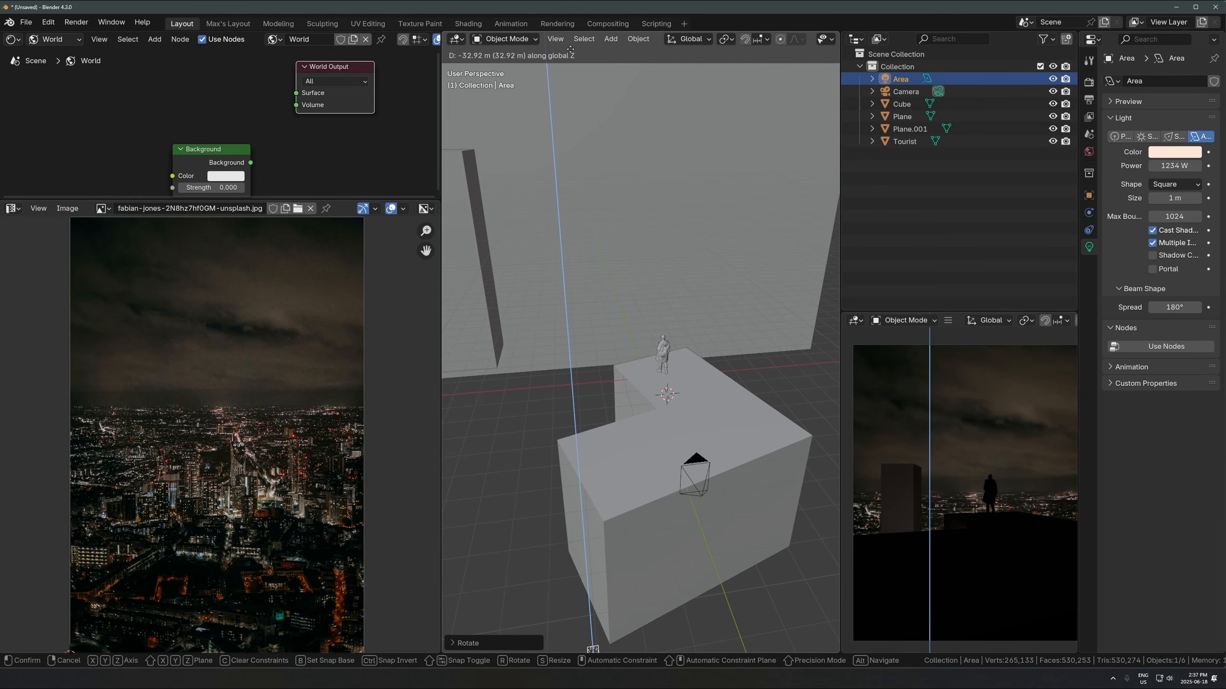
pyautogui.click(575, 492)
pyautogui.scroll(-5, 563, 303)
pyautogui.moveTo(564, 302); pyautogui.dragTo(628, 374, button='middle')
pyautogui.press('s')
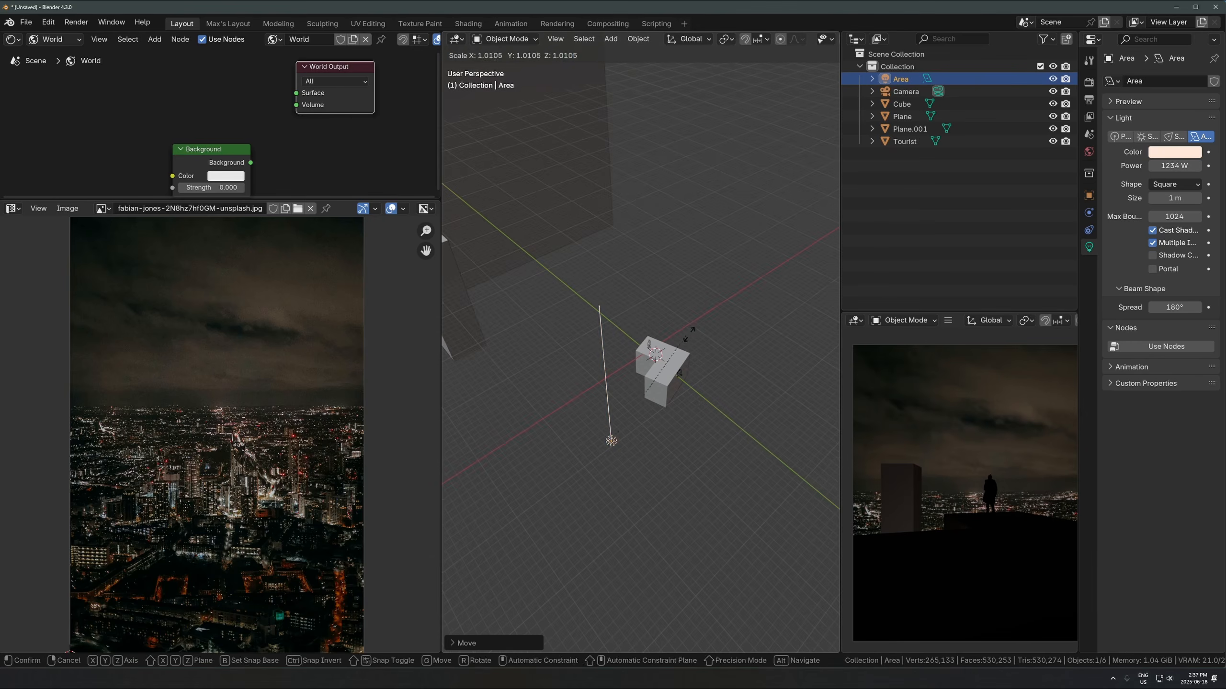
pyautogui.click(540, 126)
# Step: Reposition the enlarged area light horizontally, with Z locked, in the space beside the rooftop block
pyautogui.press('g')
pyautogui.hotkey('shift', 'z')
pyautogui.click(686, 325)
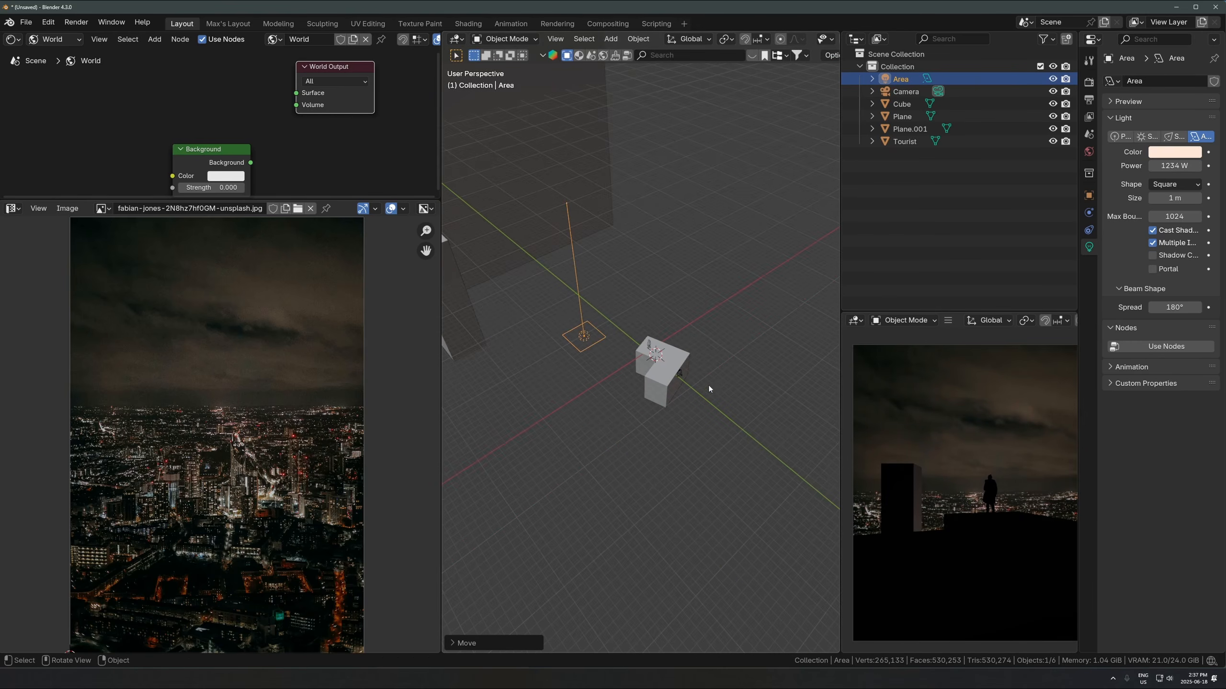
pyautogui.press('g')
pyautogui.hotkey('shift', 'z')
pyautogui.click(700, 406)
# Step: Make a linked duplicate of the area light and place it away from the original, below the rooftop level
pyautogui.moveTo(659, 411); pyautogui.dragTo(644, 329, button='middle')
pyautogui.hotkey('alt', 'd')
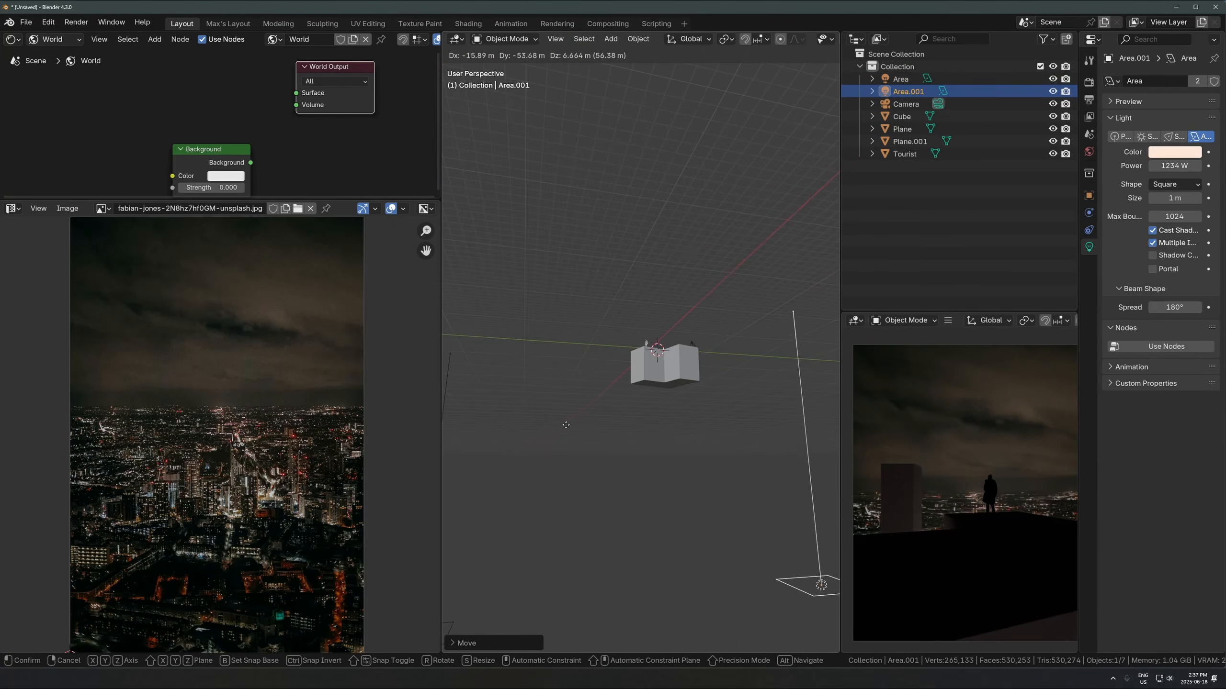
pyautogui.click(466, 411)
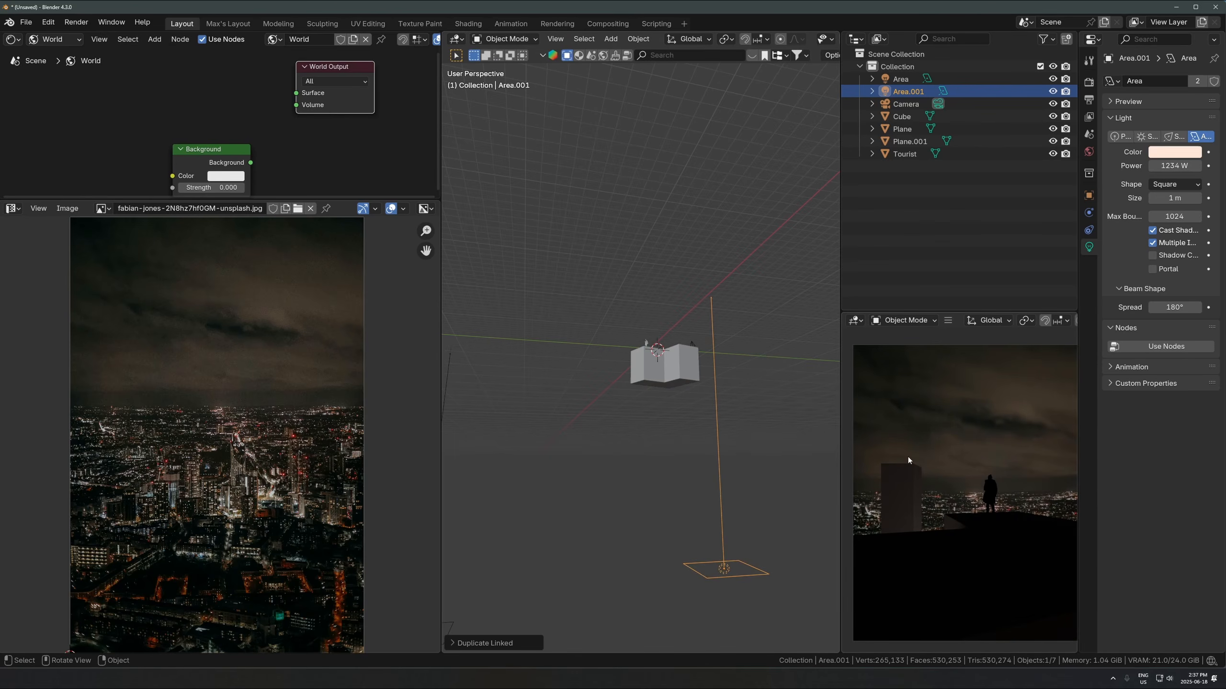
pyautogui.moveTo(570, 401); pyautogui.dragTo(587, 415, button='middle')
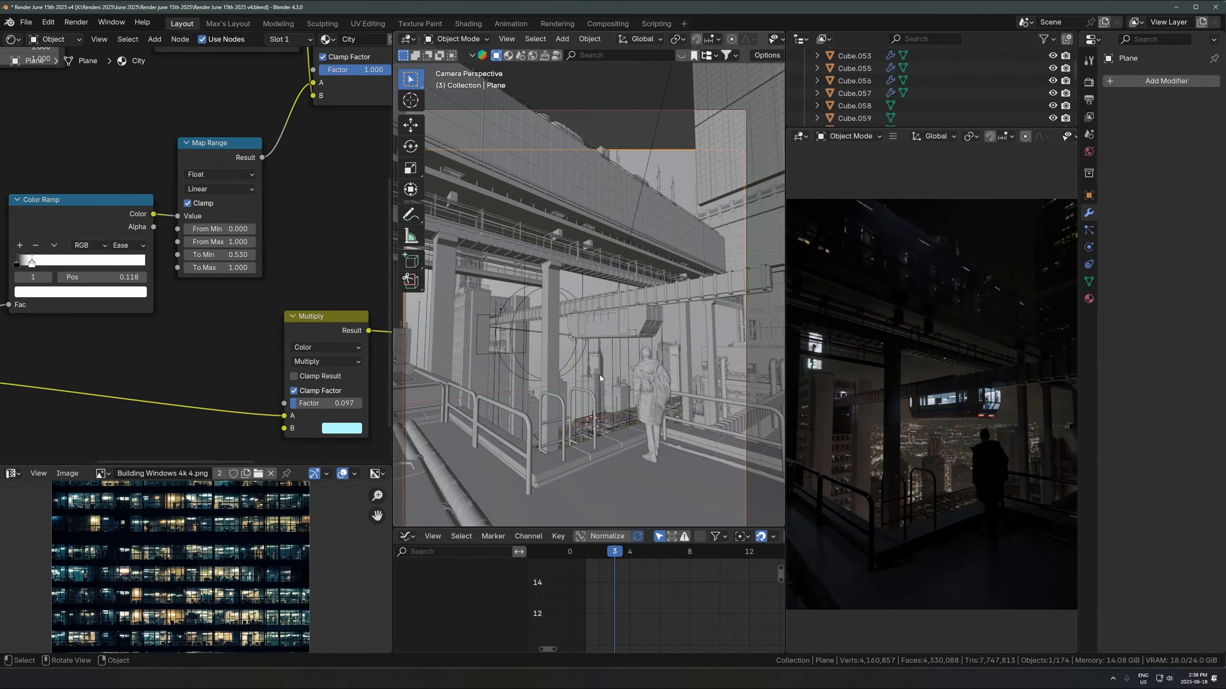
# Step: Select the Office Building Medium.004 tower in the detailed city scene and isolate it in local view
pyautogui.click(600, 377)
pyautogui.press('KP_Decimal')
pyautogui.moveTo(600, 376); pyautogui.dragTo(620, 425, button='middle')
pyautogui.scroll(-3, 620, 425)
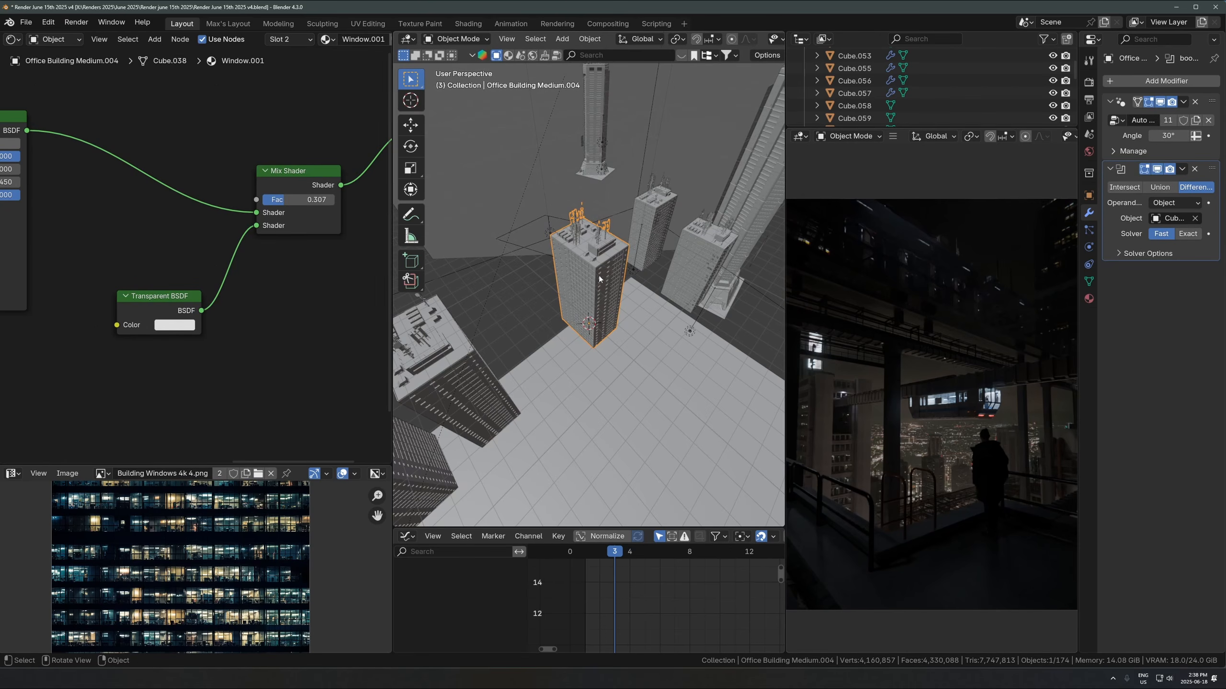
pyautogui.scroll(4, 599, 279)
pyautogui.moveTo(599, 280); pyautogui.dragTo(594, 329, button='middle')
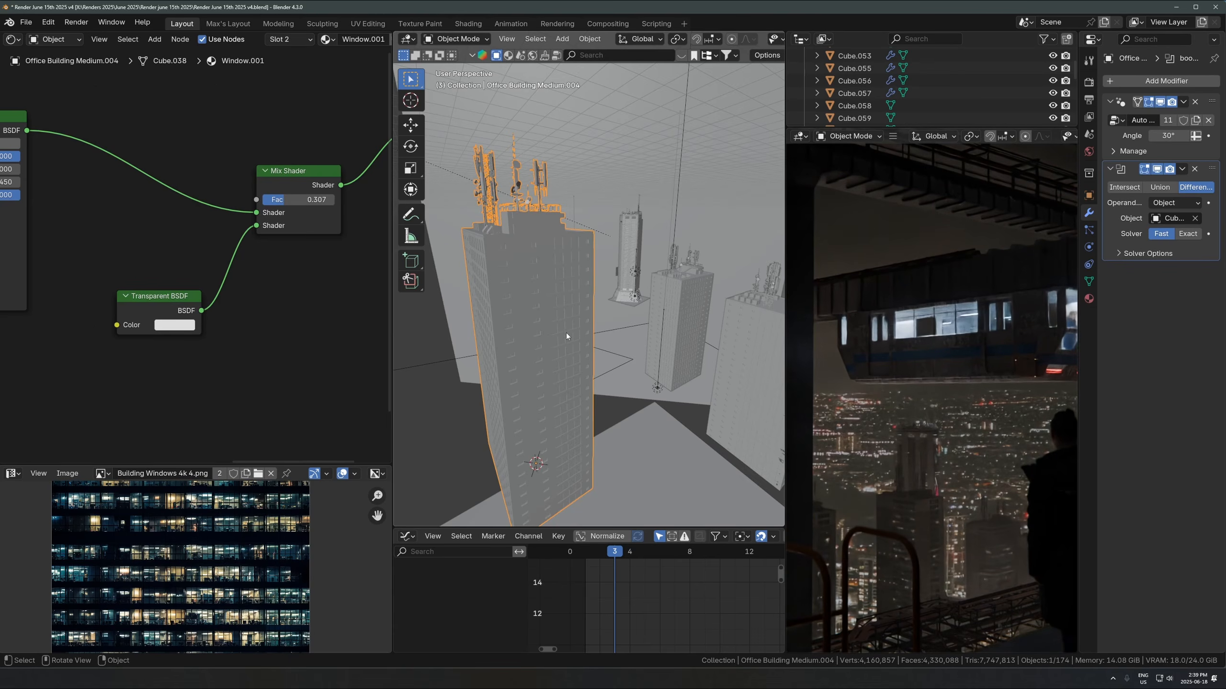
pyautogui.press('KP_Divide')
# Step: Preview the isolated tower in rendered shading and switch back to solid shading
pyautogui.press('z')
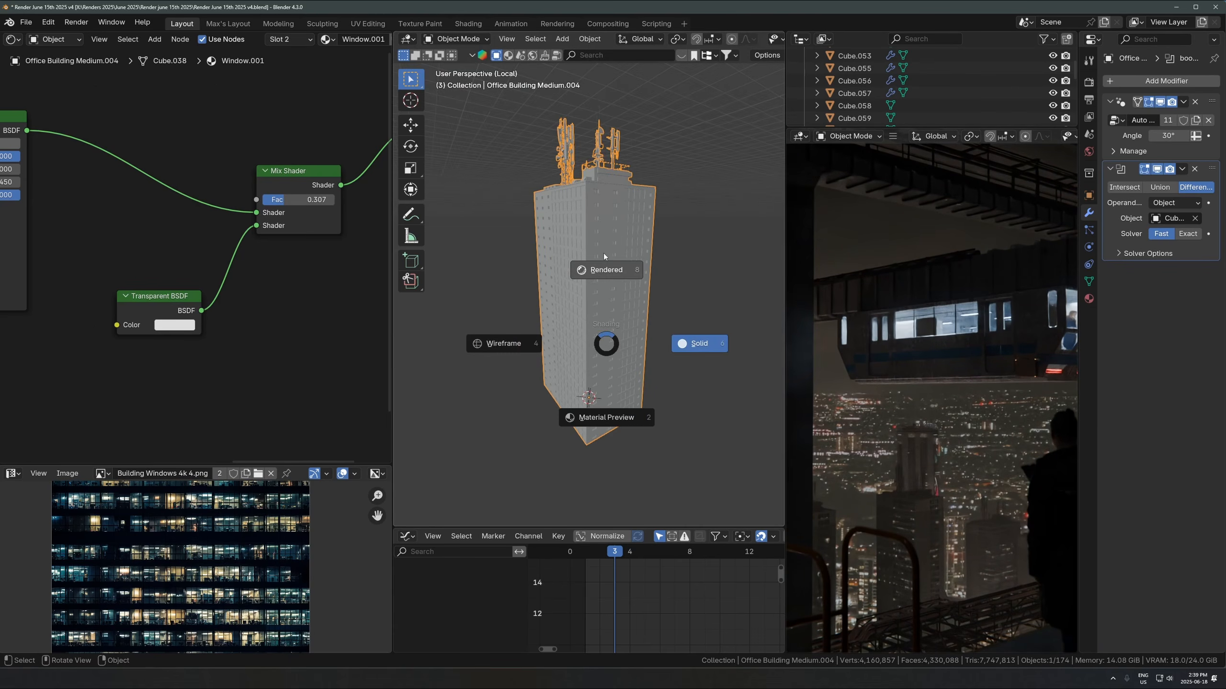
pyautogui.click(603, 253)
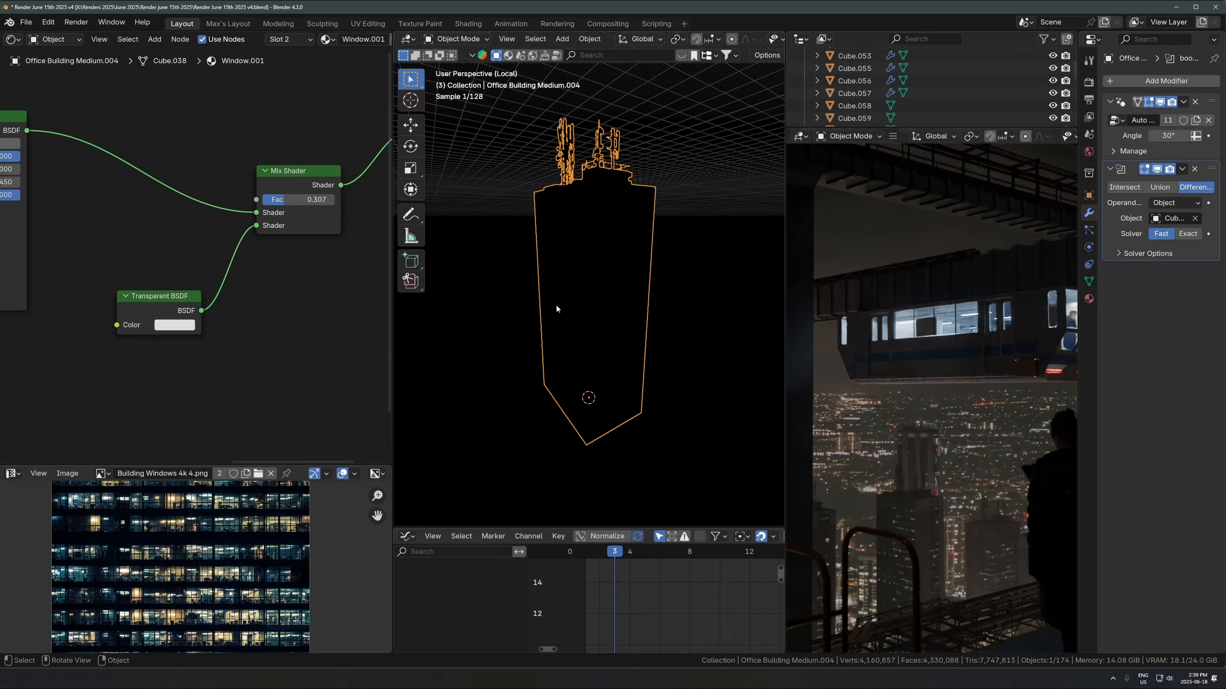
pyautogui.press('z')
pyautogui.click(551, 348)
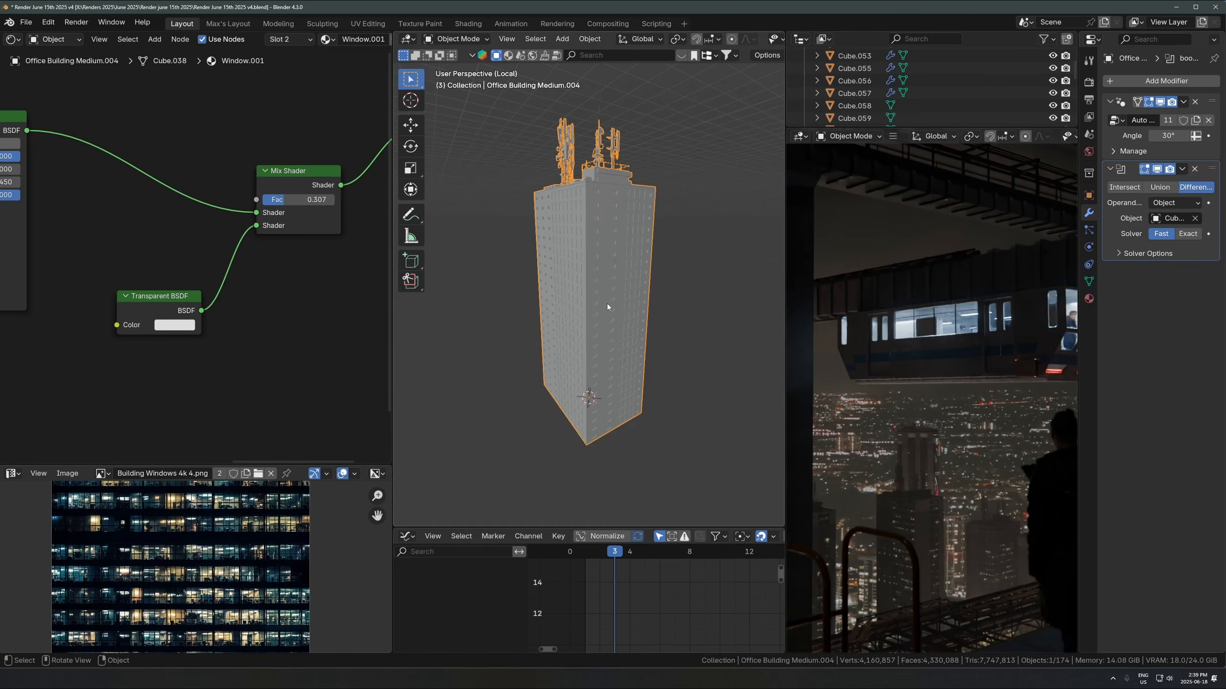
# Step: Examine the window openings on the isolated tower's facades up close and compare them with the camera render
pyautogui.moveTo(633, 295); pyautogui.dragTo(440, 320, button='middle')
pyautogui.scroll(2, 618, 330)
pyautogui.scroll(2, 618, 231)
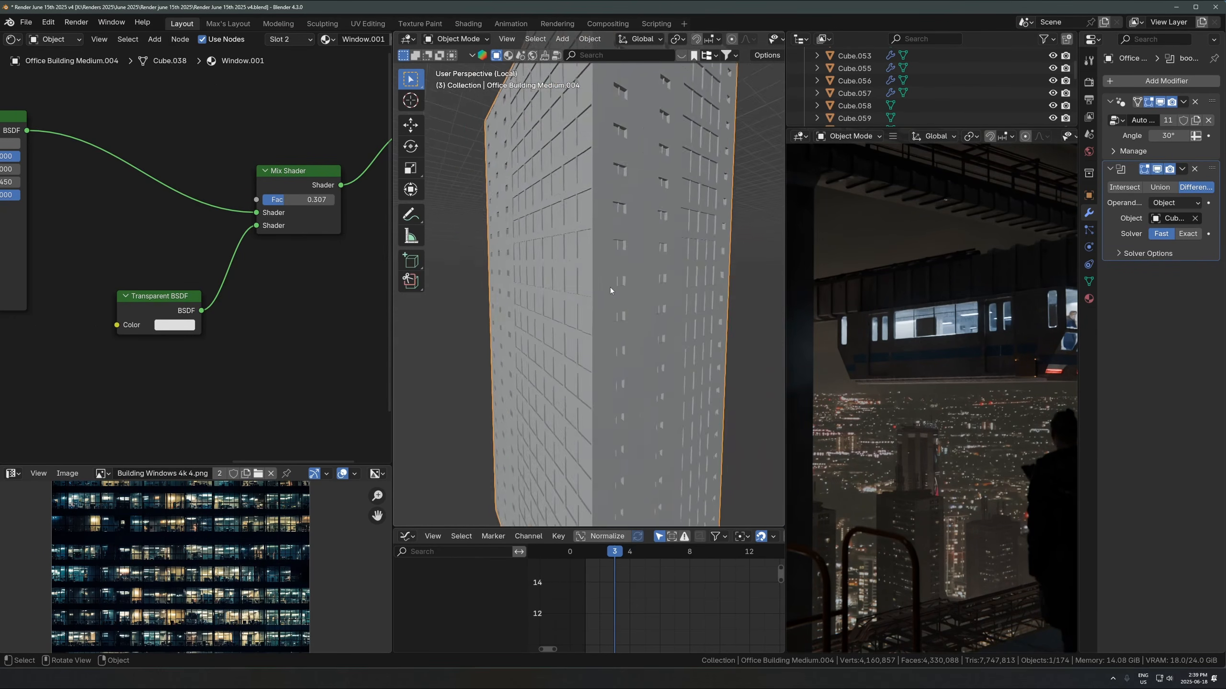
pyautogui.scroll(3, 625, 303)
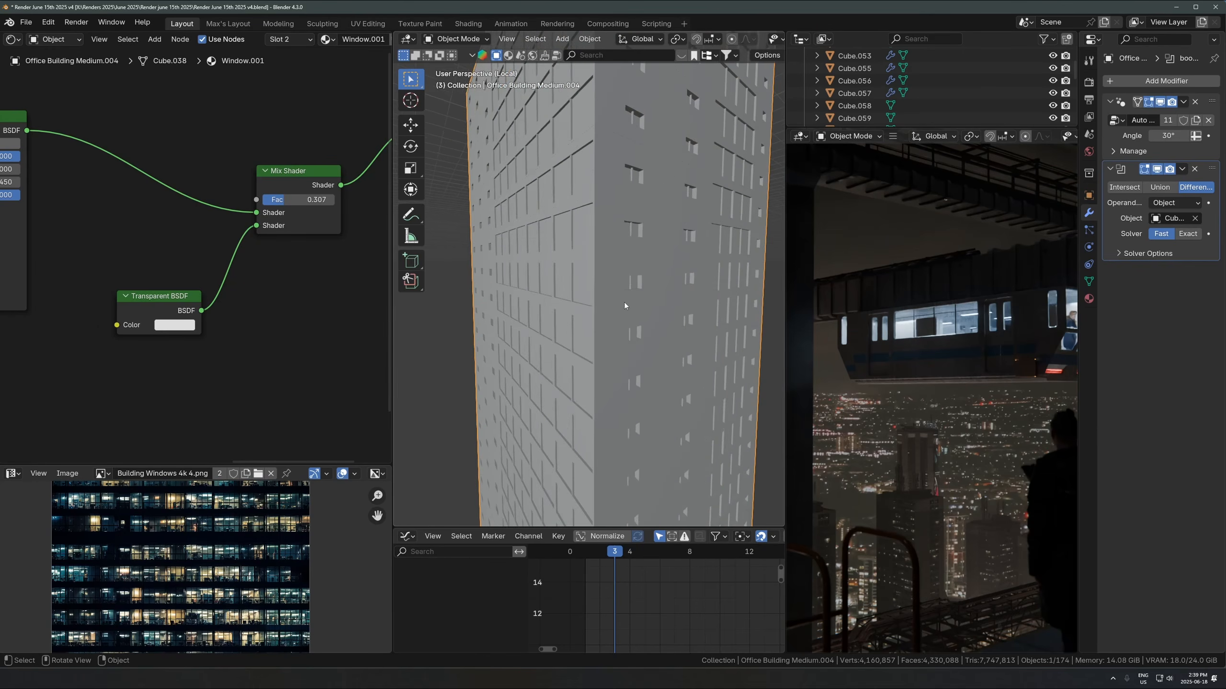
pyautogui.scroll(5, 917, 569)
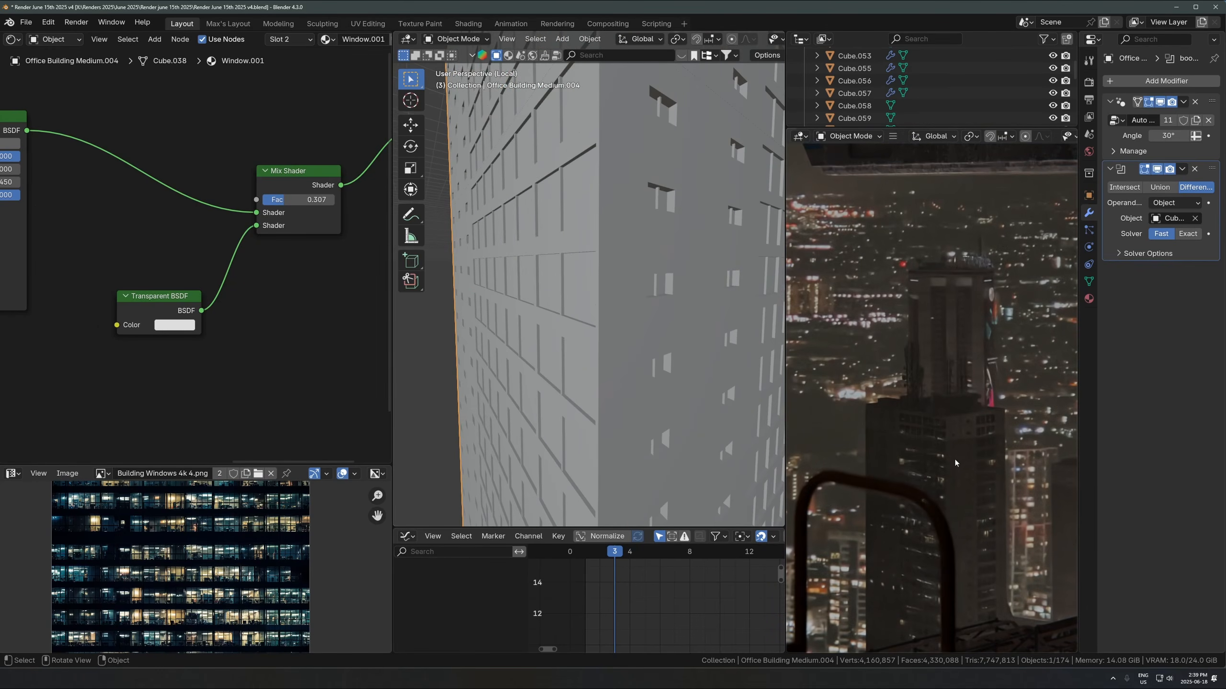
pyautogui.scroll(-5, 947, 490)
pyautogui.scroll(-3, 622, 278)
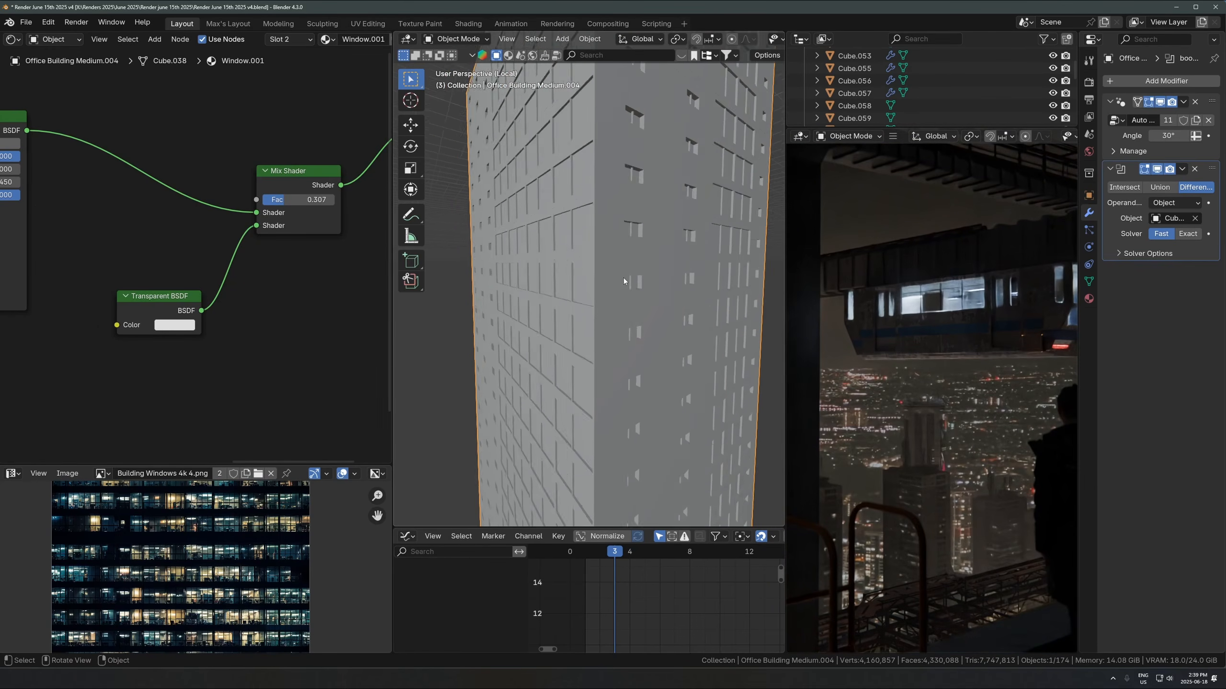
pyautogui.moveTo(617, 266); pyautogui.dragTo(551, 208, button='middle')
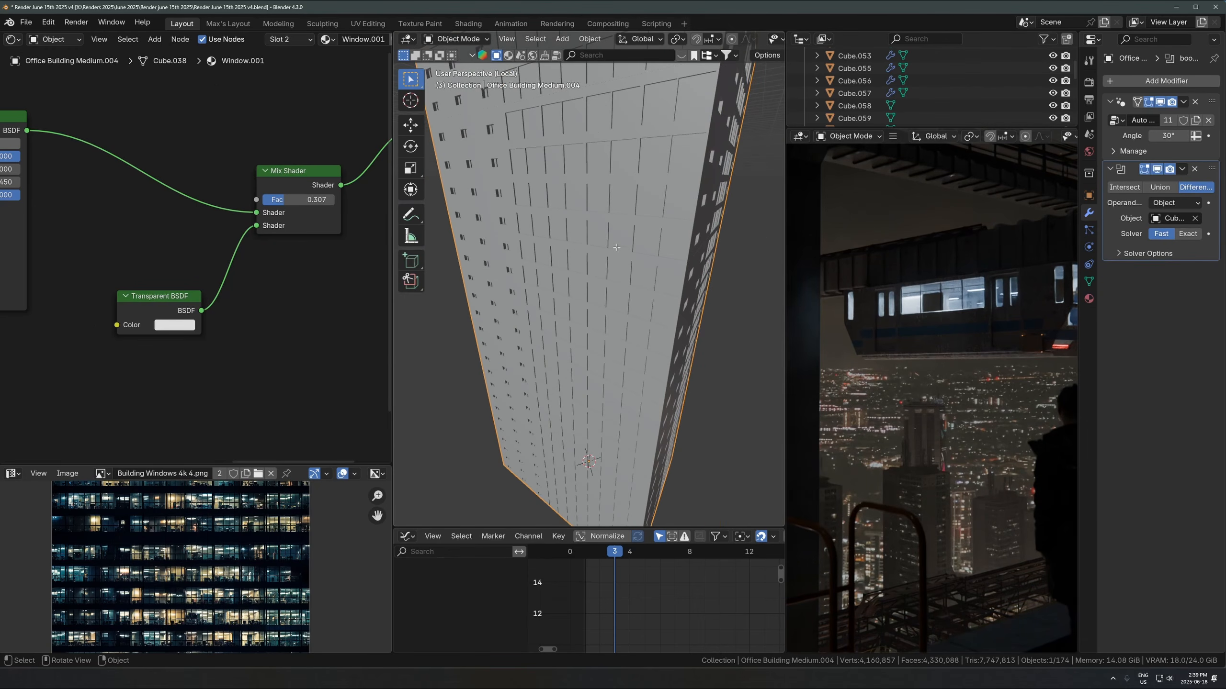
# Step: Select a window pane in the tower's mesh and inspect the Principled BSDF of its Window.001 material
pyautogui.press('Tab')
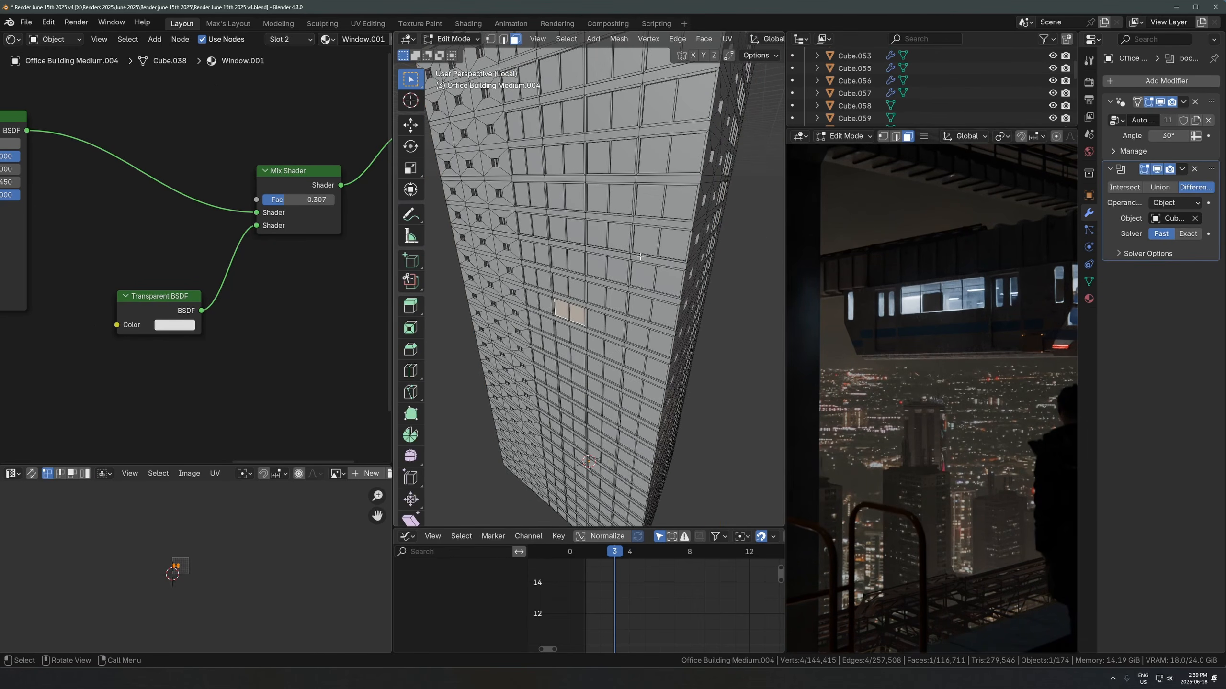
pyautogui.click(610, 238)
pyautogui.keyDown('shift'); pyautogui.moveTo(609, 237); pyautogui.dragTo(607, 286, button='middle'); pyautogui.keyUp('shift')
pyautogui.scroll(-2, 198, 206)
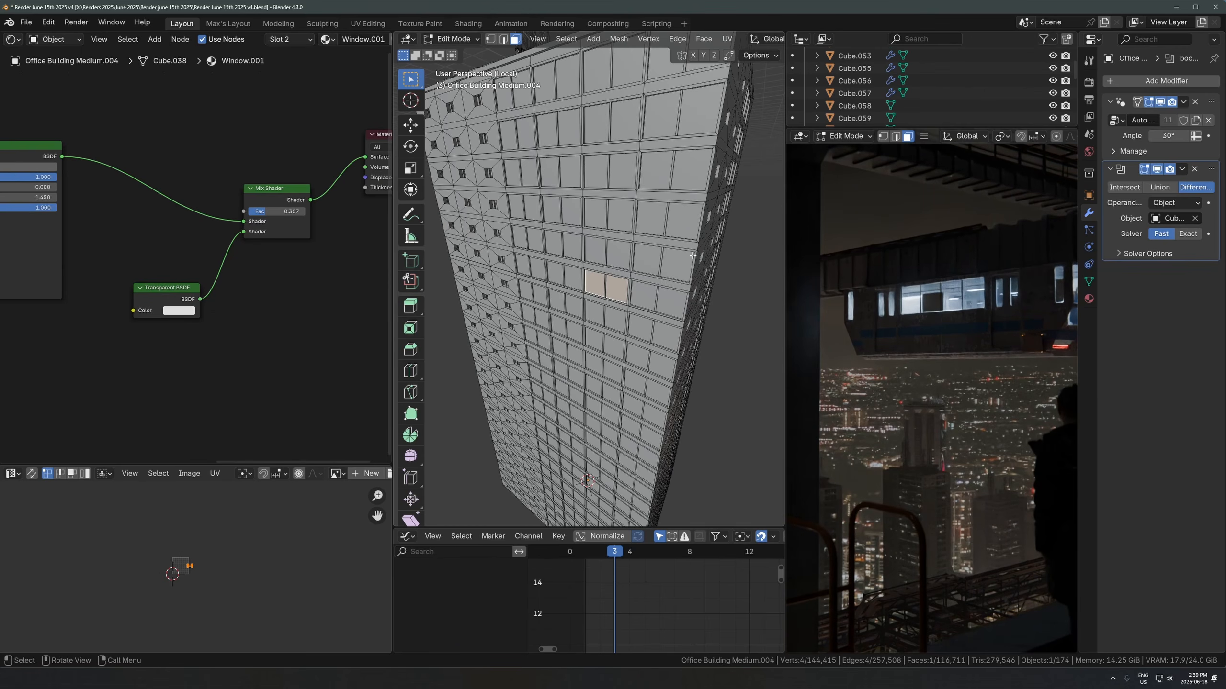
pyautogui.press('Tab')
pyautogui.scroll(-2, 193, 273)
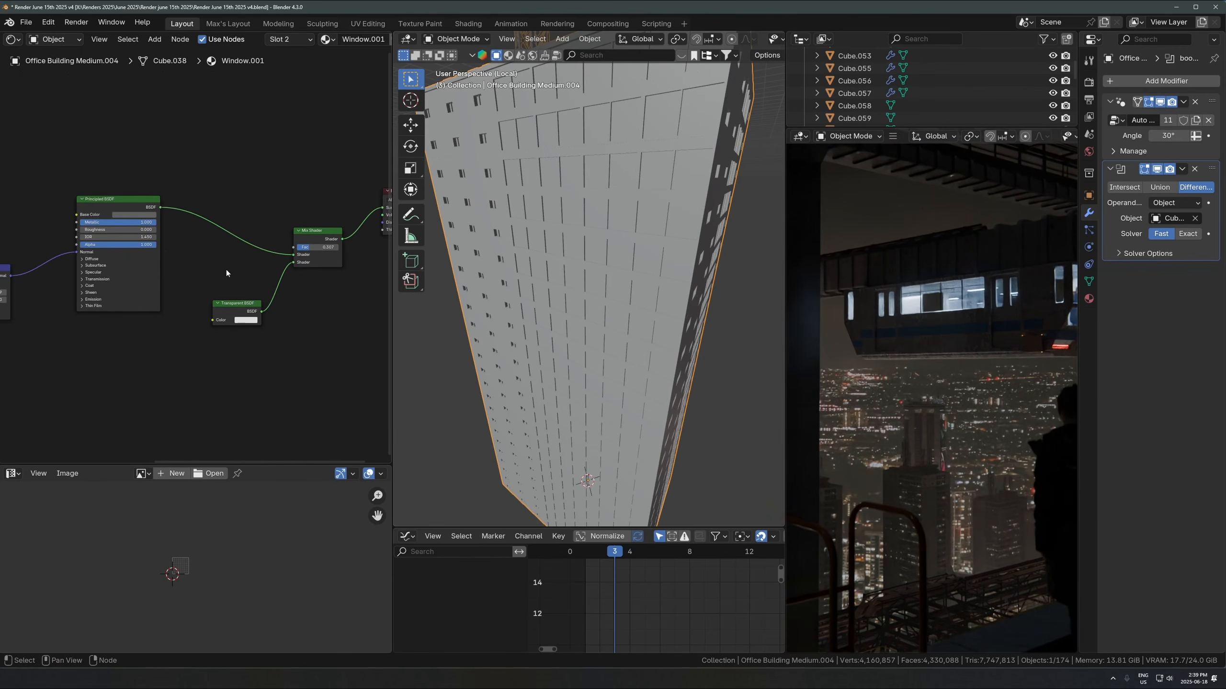
pyautogui.moveTo(180, 305); pyautogui.dragTo(312, 339, button='middle')
pyautogui.scroll(1, 304, 317)
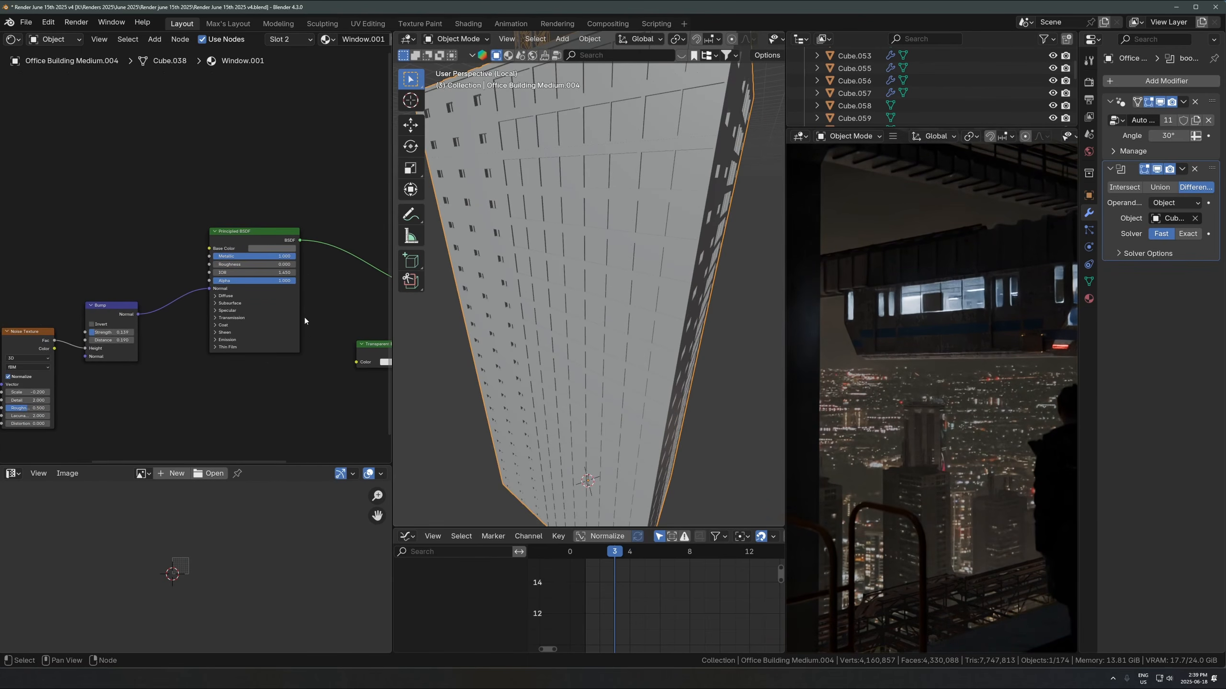
pyautogui.scroll(3, 312, 276)
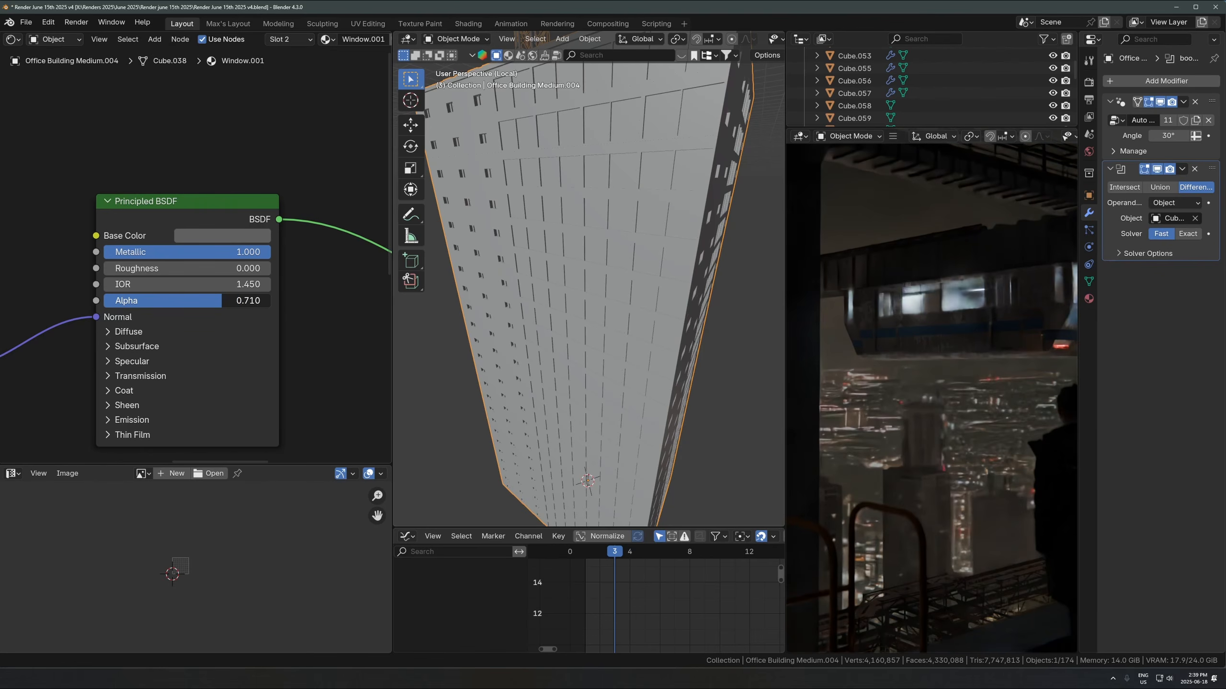
# Step: Try lowering the Principled BSDF alpha of the window material to about 0.69 and undo it
pyautogui.moveTo(373, 309); pyautogui.dragTo(114, 234, button='middle')
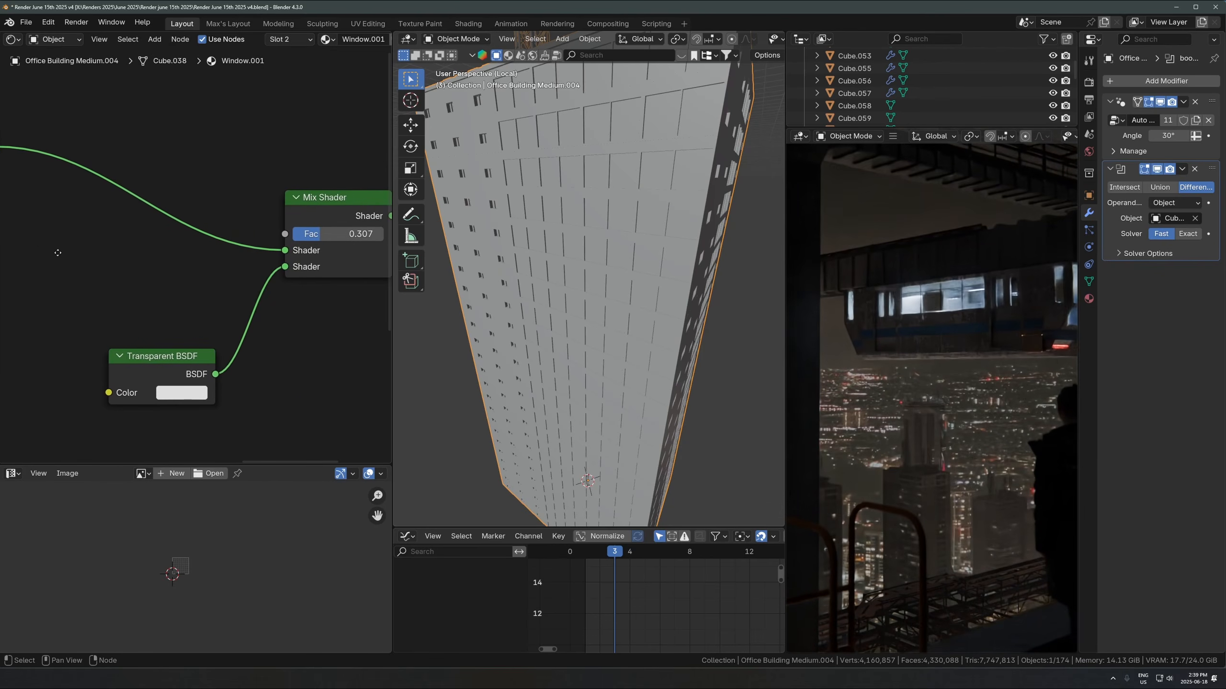
pyautogui.click(346, 205)
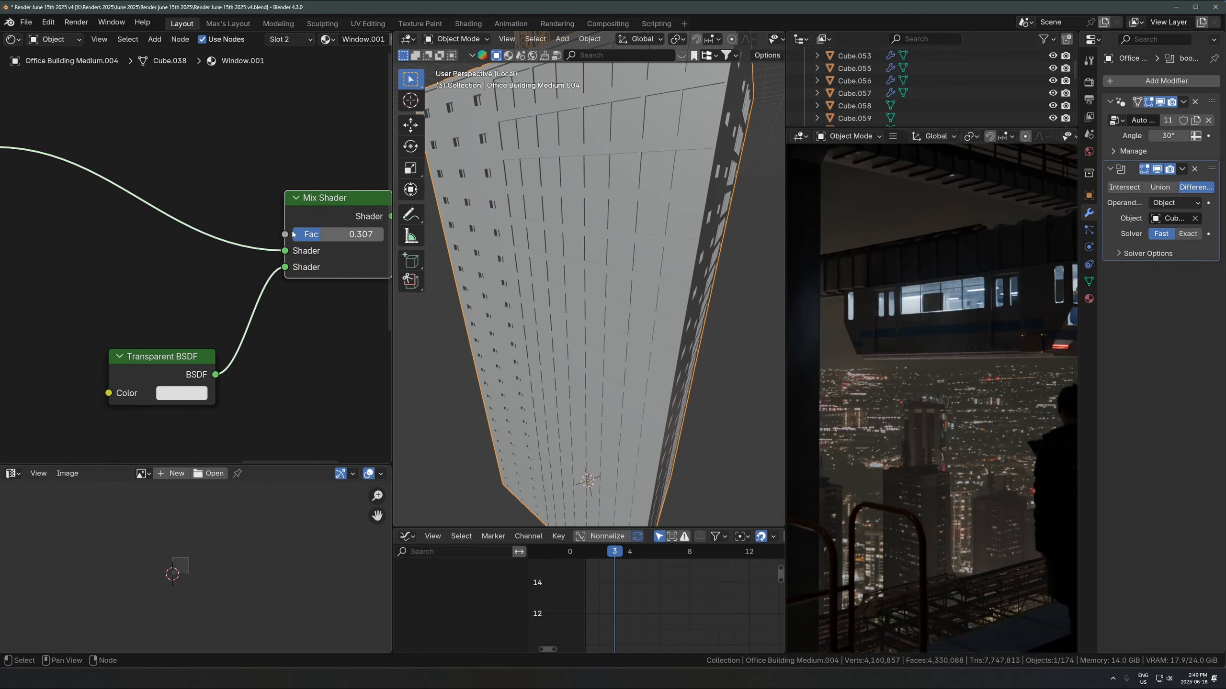
pyautogui.scroll(-2, 138, 237)
pyautogui.moveTo(138, 236); pyautogui.dragTo(215, 236, button='middle')
pyautogui.moveTo(145, 242); pyautogui.dragTo(123, 241)
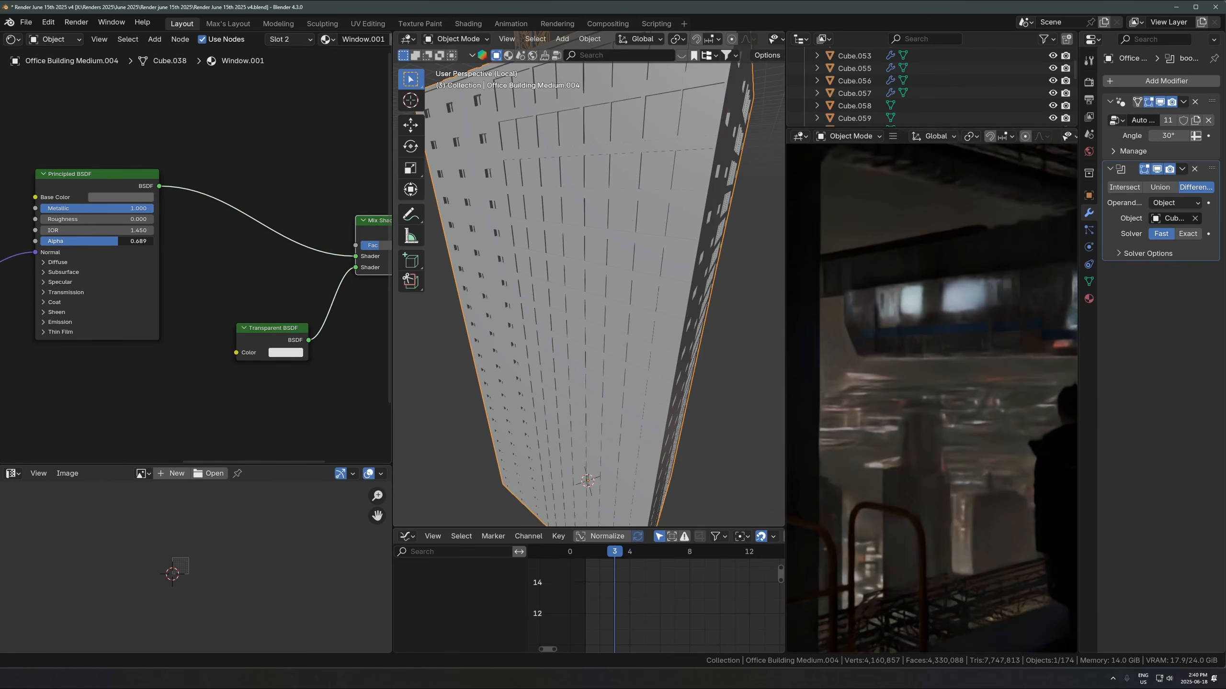
pyautogui.hotkey('ctrl', 'z')
# Step: Examine the Mapping, Noise Texture and Bump nodes feeding the normal of the window material's Principled BSDF
pyautogui.scroll(-7, 241, 282)
pyautogui.moveTo(60, 339); pyautogui.dragTo(205, 321, button='middle')
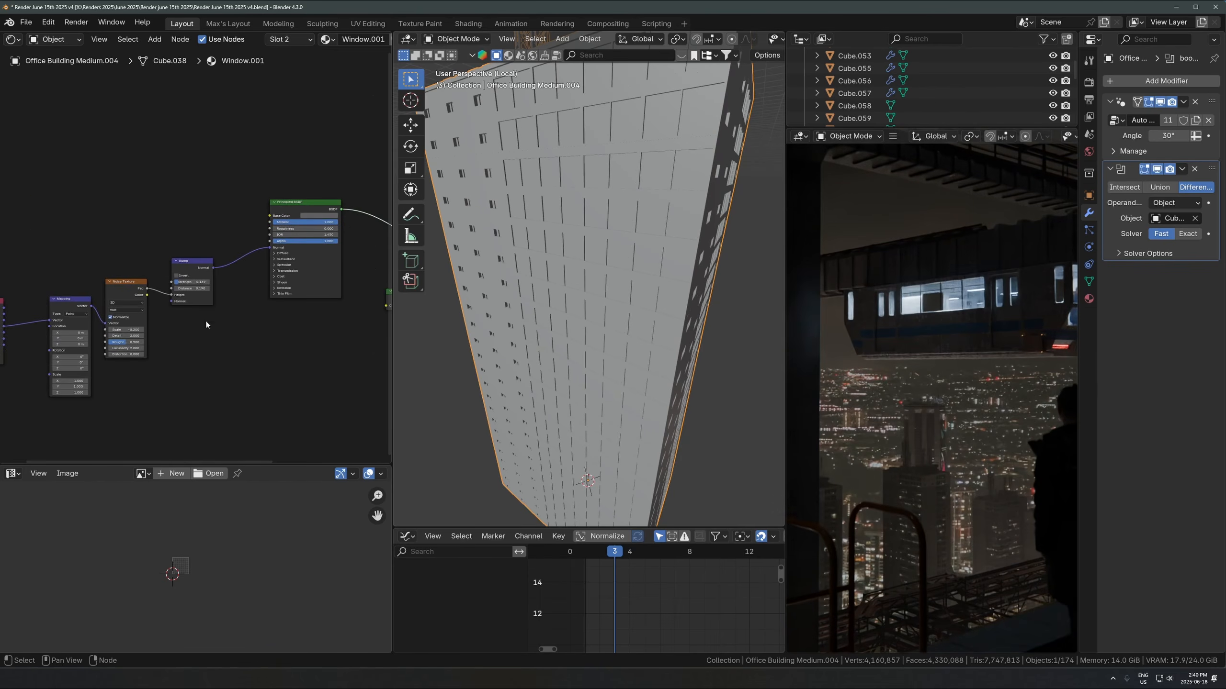
pyautogui.moveTo(194, 410); pyautogui.dragTo(26, 299)
pyautogui.scroll(6, 176, 339)
pyautogui.click(177, 339)
pyautogui.moveTo(225, 341); pyautogui.dragTo(341, 272, button='middle')
pyautogui.moveTo(276, 359); pyautogui.dragTo(168, 340)
pyautogui.moveTo(327, 309); pyautogui.dragTo(180, 375, button='middle')
pyautogui.click(180, 374)
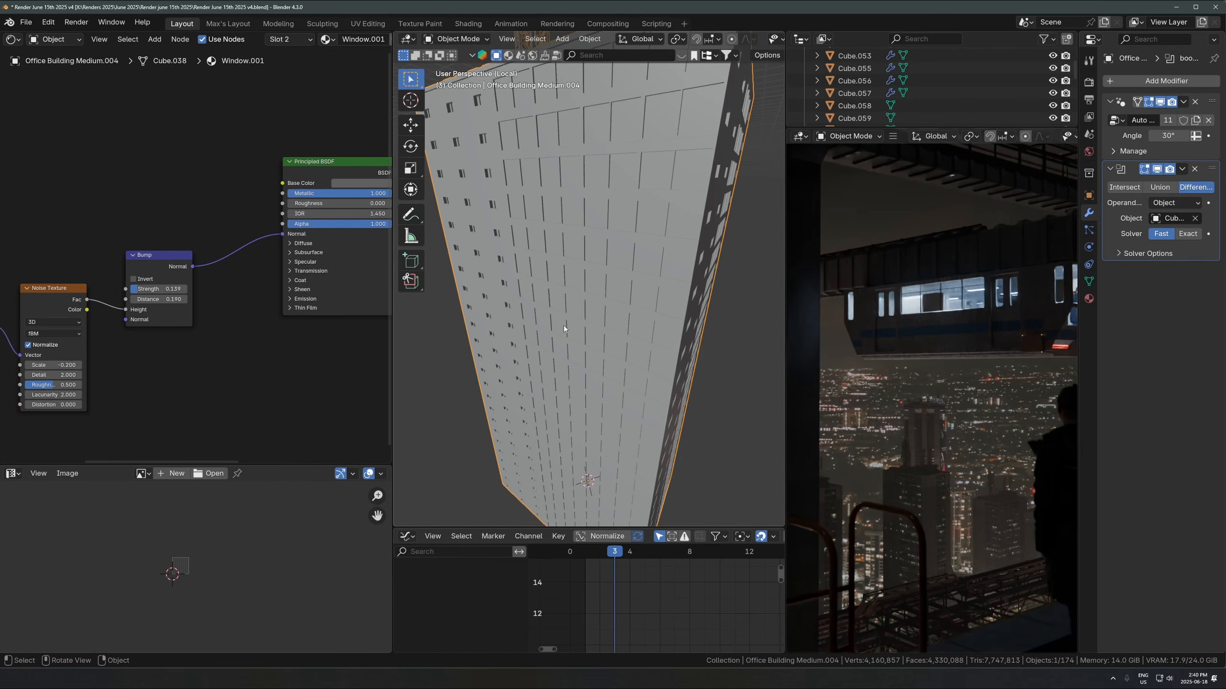
pyautogui.scroll(-3, 268, 328)
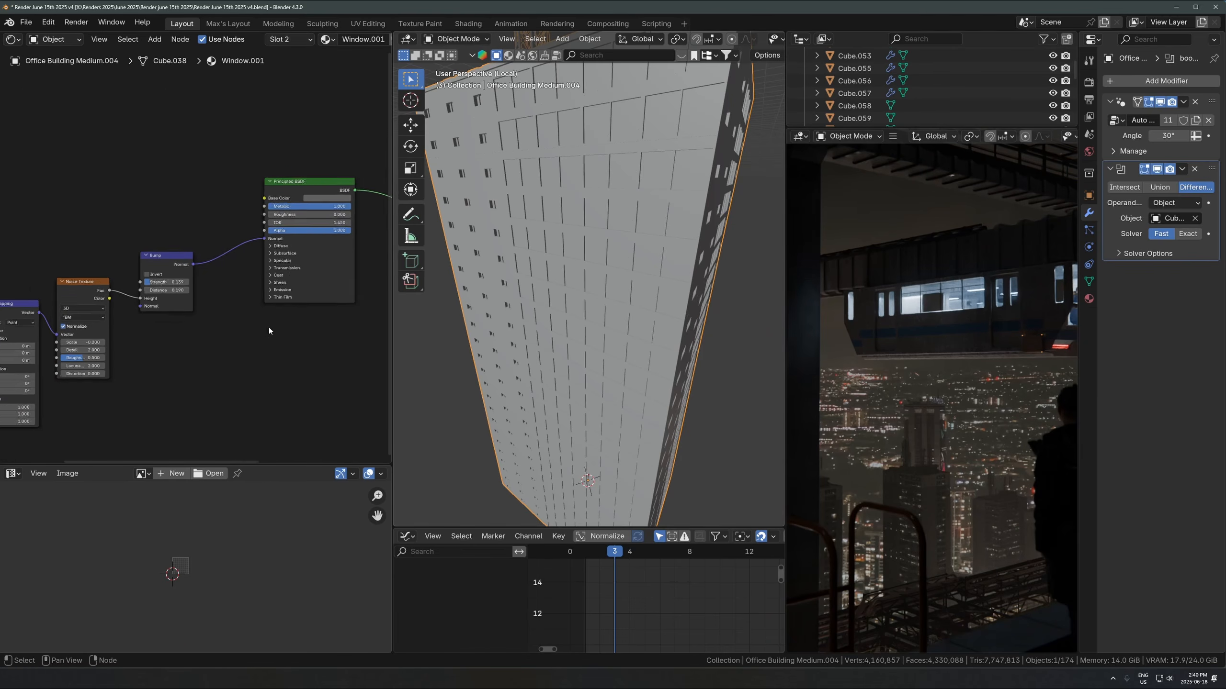
pyautogui.scroll(5, 270, 247)
pyautogui.moveTo(268, 251); pyautogui.dragTo(169, 314, button='middle')
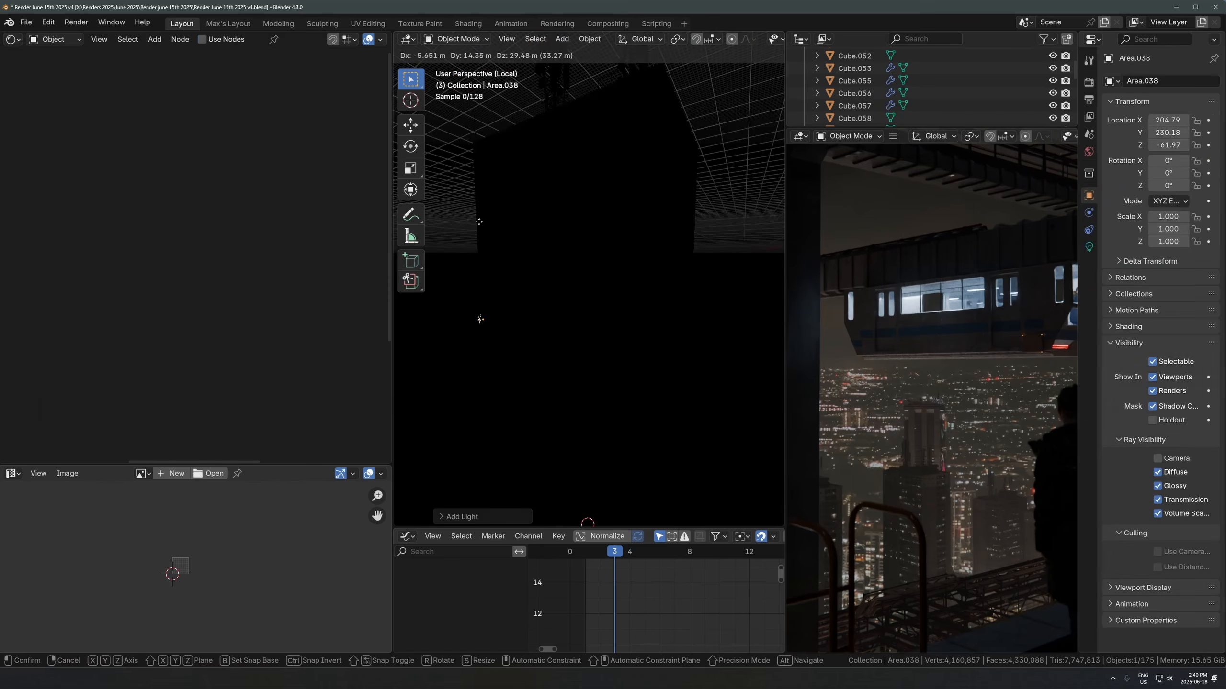
# Step: Enlarge the new area light beside the isolated tower, with its power at 12312 W, and inspect its reflection in the window panes
pyautogui.hotkey('shift', 's')
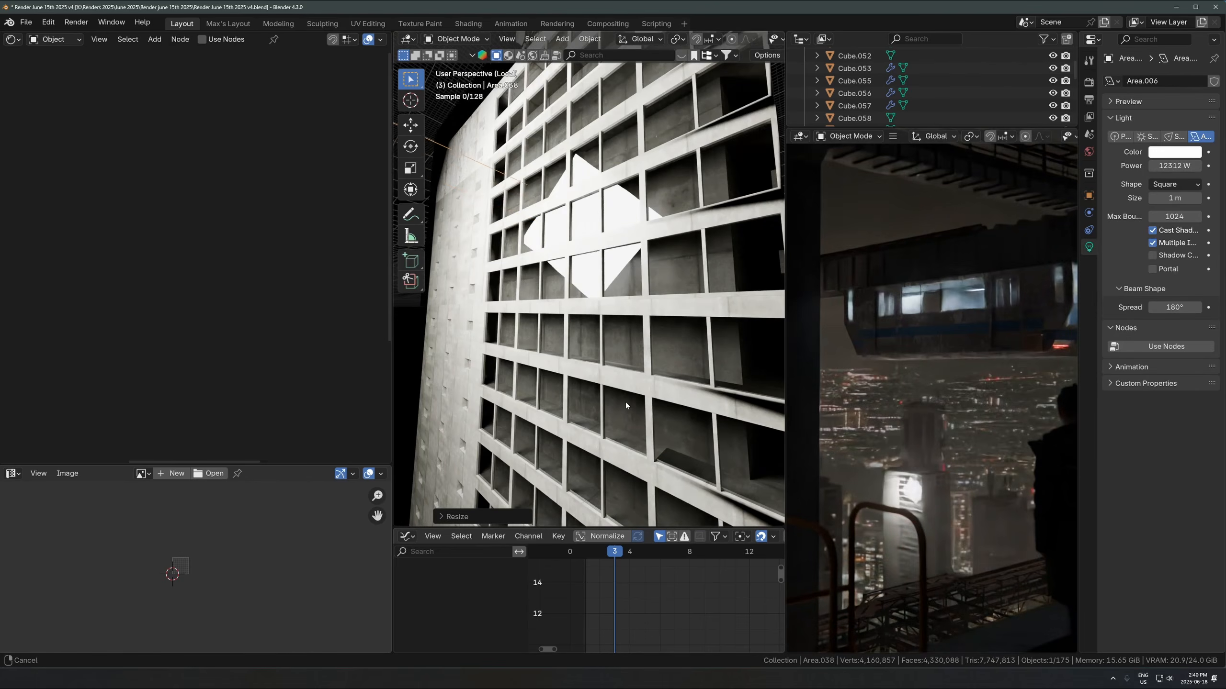
pyautogui.keyDown('shift'); pyautogui.moveTo(603, 221); pyautogui.dragTo(657, 213, button='middle'); pyautogui.keyUp('shift')
pyautogui.scroll(4, 657, 214)
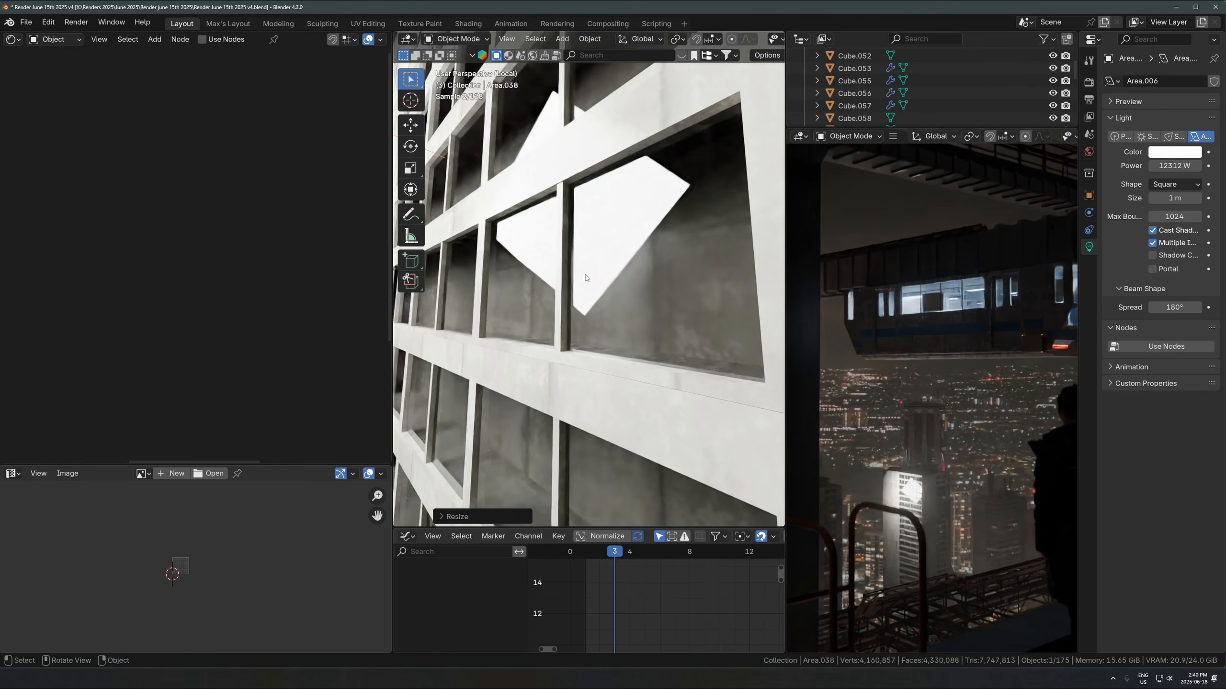
pyautogui.keyDown('shift'); pyautogui.moveTo(598, 320); pyautogui.dragTo(588, 322, button='middle'); pyautogui.keyUp('shift')
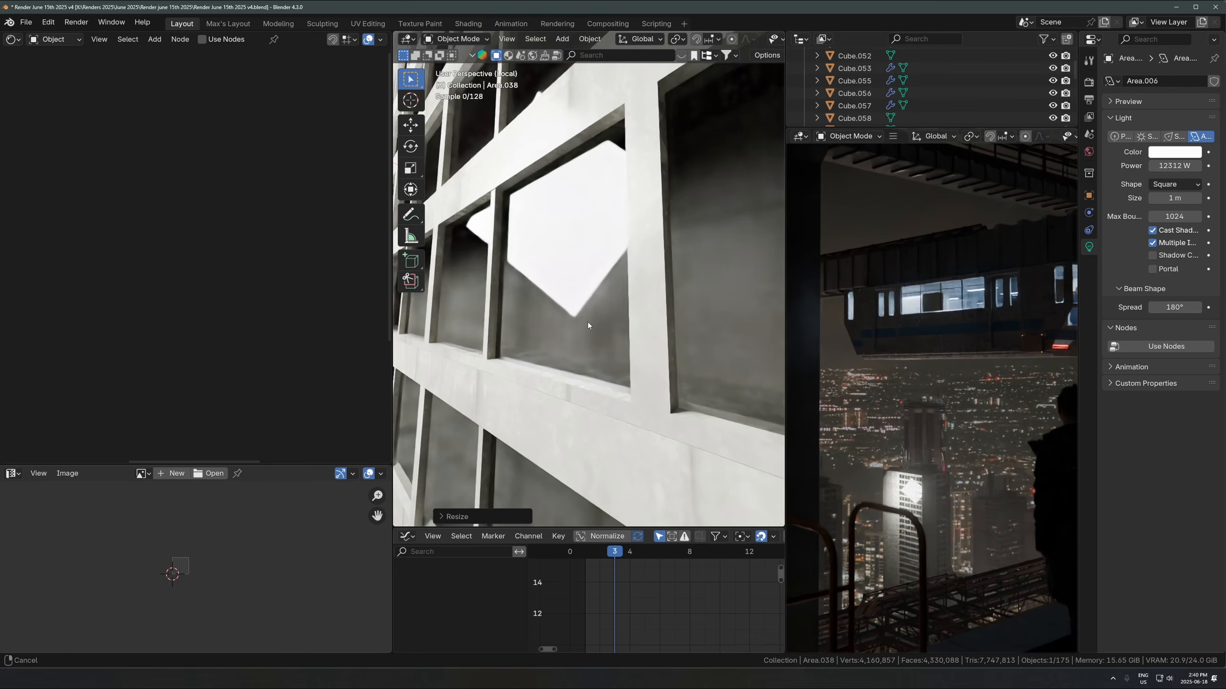
pyautogui.scroll(1, 588, 322)
pyautogui.scroll(2, 639, 328)
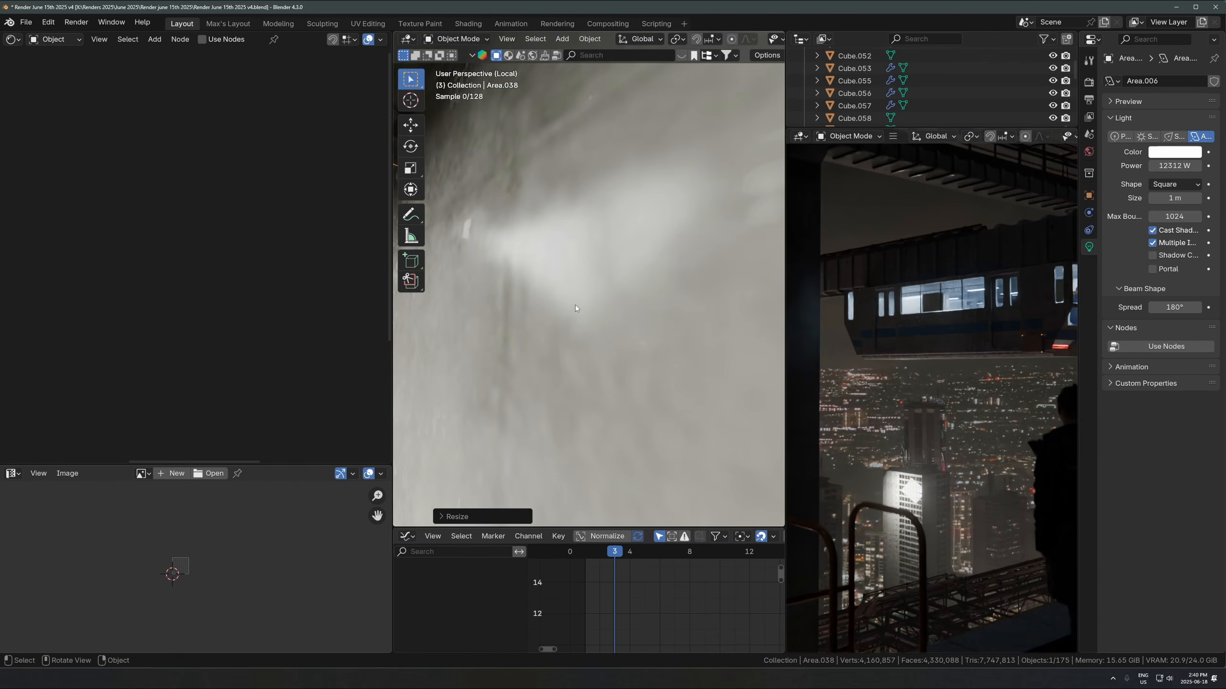
pyautogui.scroll(-3, 560, 314)
pyautogui.scroll(-8, 573, 316)
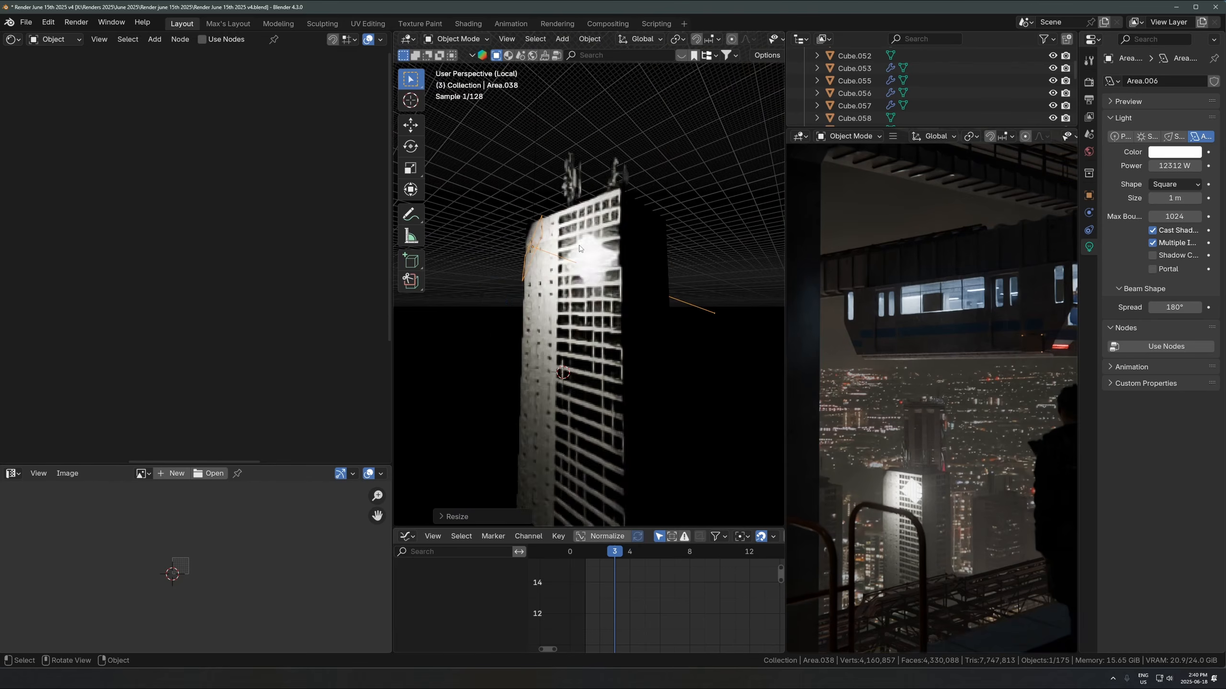
# Step: Switch back to solid shading, delete the area light beside the isolated tower, and select the tower
pyautogui.press('z')
pyautogui.click(534, 269)
pyautogui.press('Delete')
pyautogui.scroll(3, 613, 319)
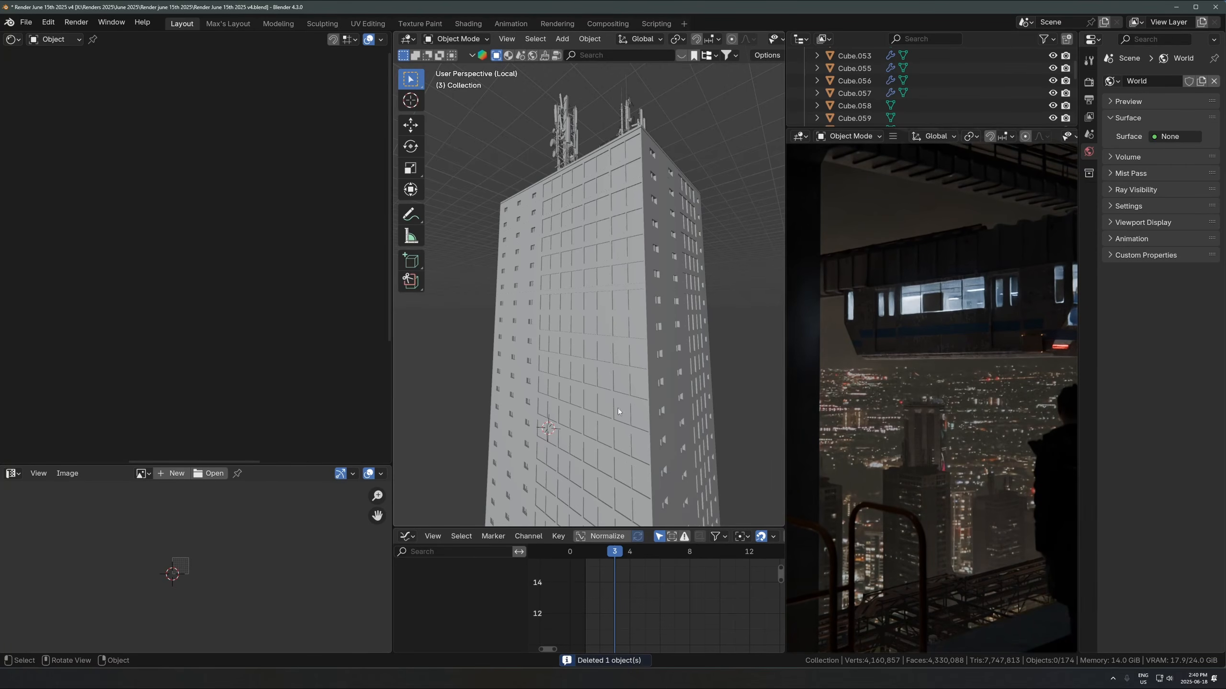
pyautogui.click(615, 335)
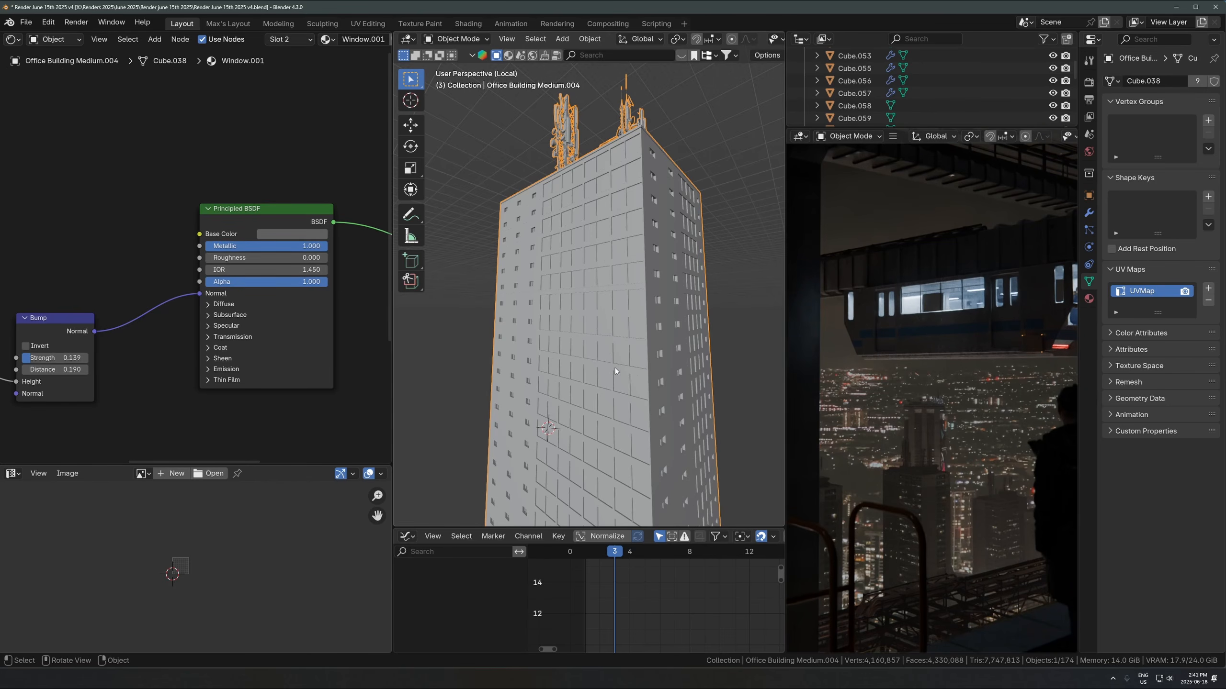
pyautogui.moveTo(615, 367)
pyautogui.mouseDown(button='middle')
pyautogui.moveTo(622, 389)
pyautogui.moveTo(621, 359)
pyautogui.mouseUp(button='middle')
pyautogui.scroll(-3, 623, 391)
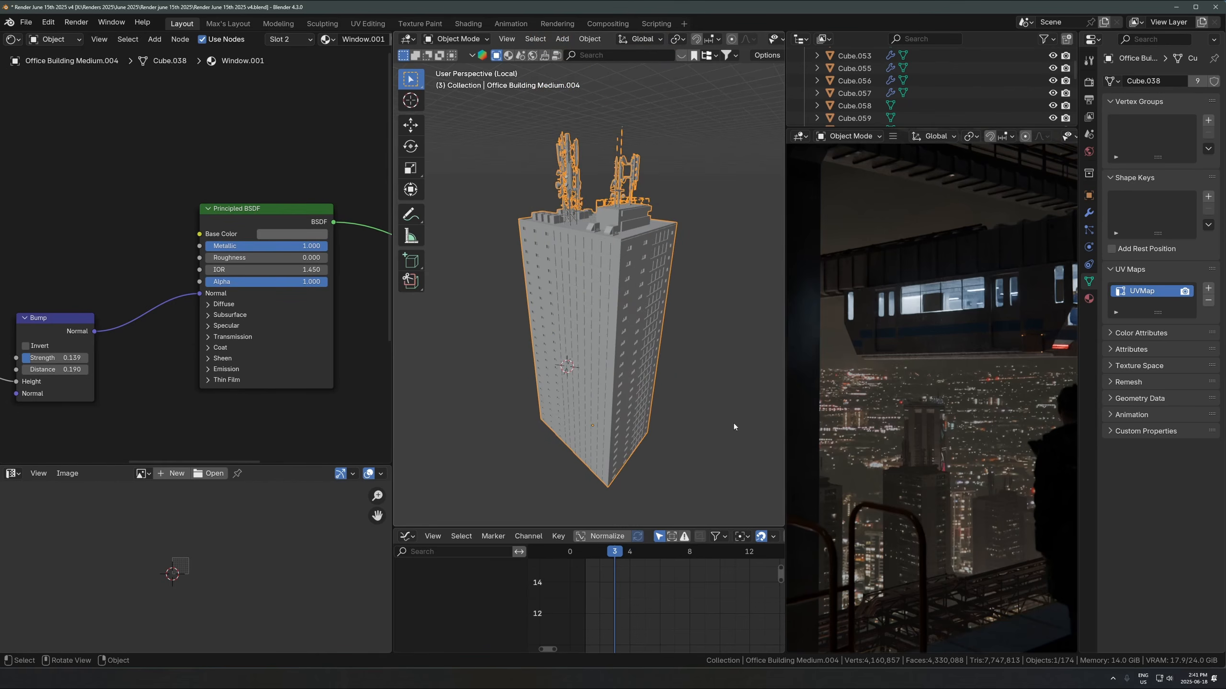
# Step: Leave local view and isolate the tower together with its inner window mesh, Cube.056
pyautogui.press('z')
pyautogui.press('/')
pyautogui.click(556, 310)
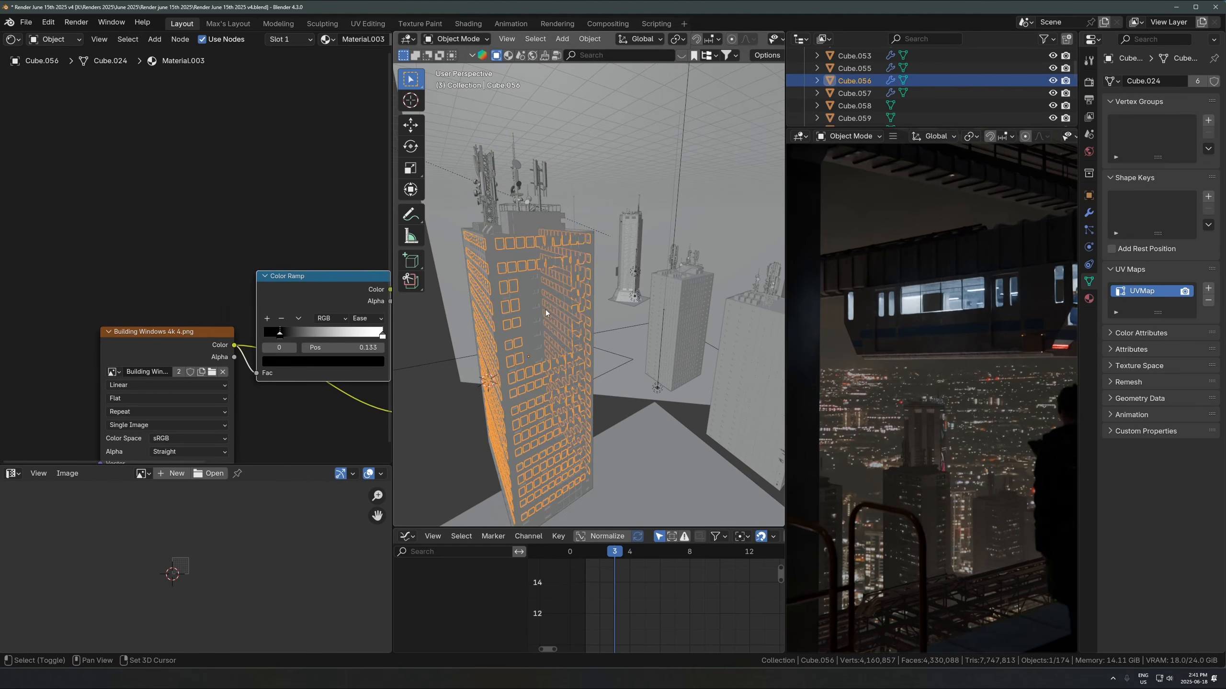
pyautogui.click(546, 309)
pyautogui.press('/')
pyautogui.click(570, 322)
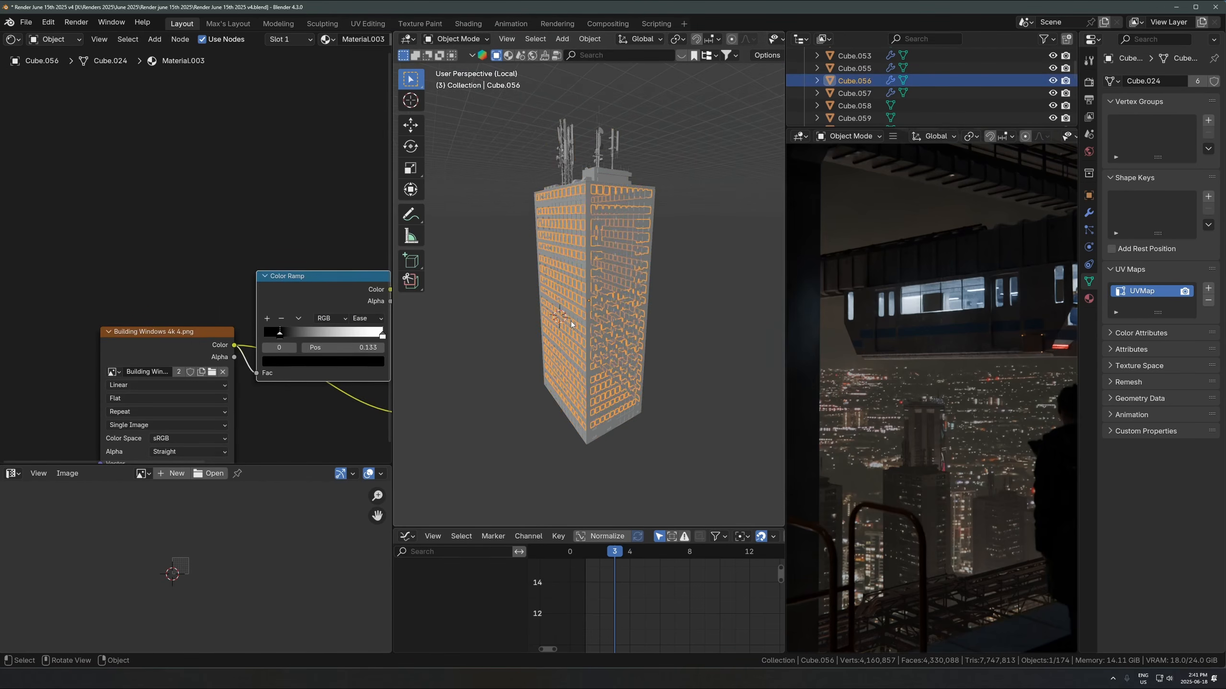
pyautogui.scroll(4, 571, 322)
pyautogui.press('g')
pyautogui.rightClick(560, 338)
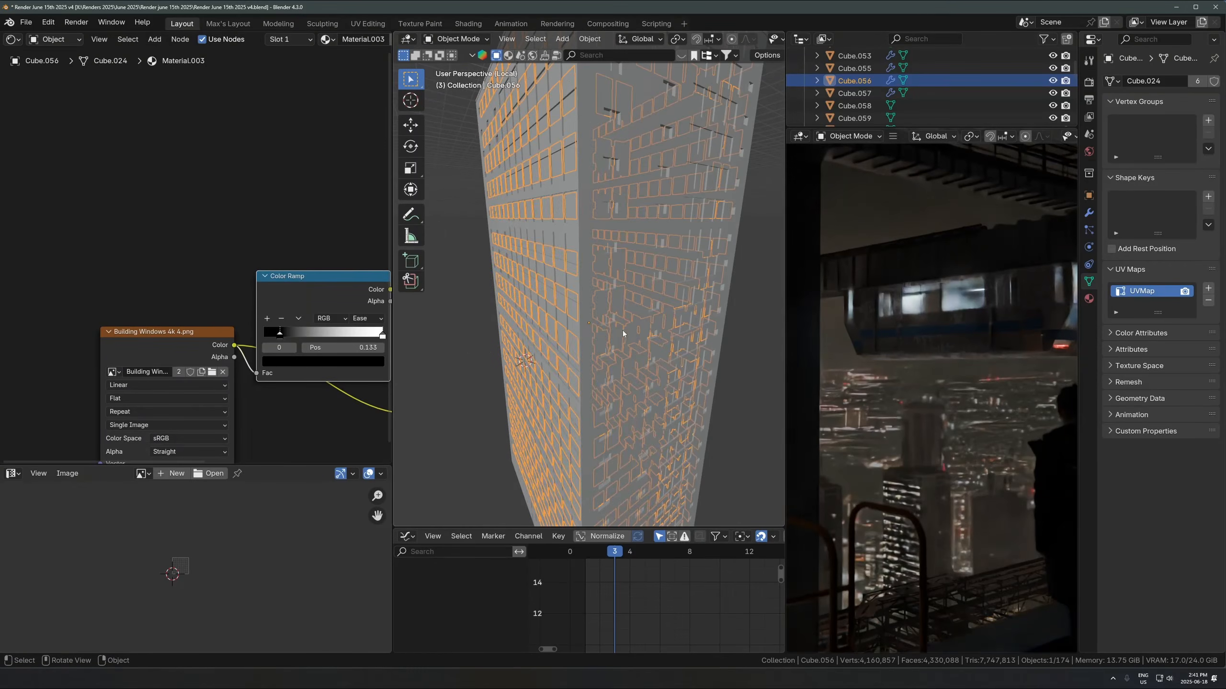
# Step: Examine the material nodes of Cube.056 and take a close look at the towers in the rendered camera view
pyautogui.scroll(-2, 318, 417)
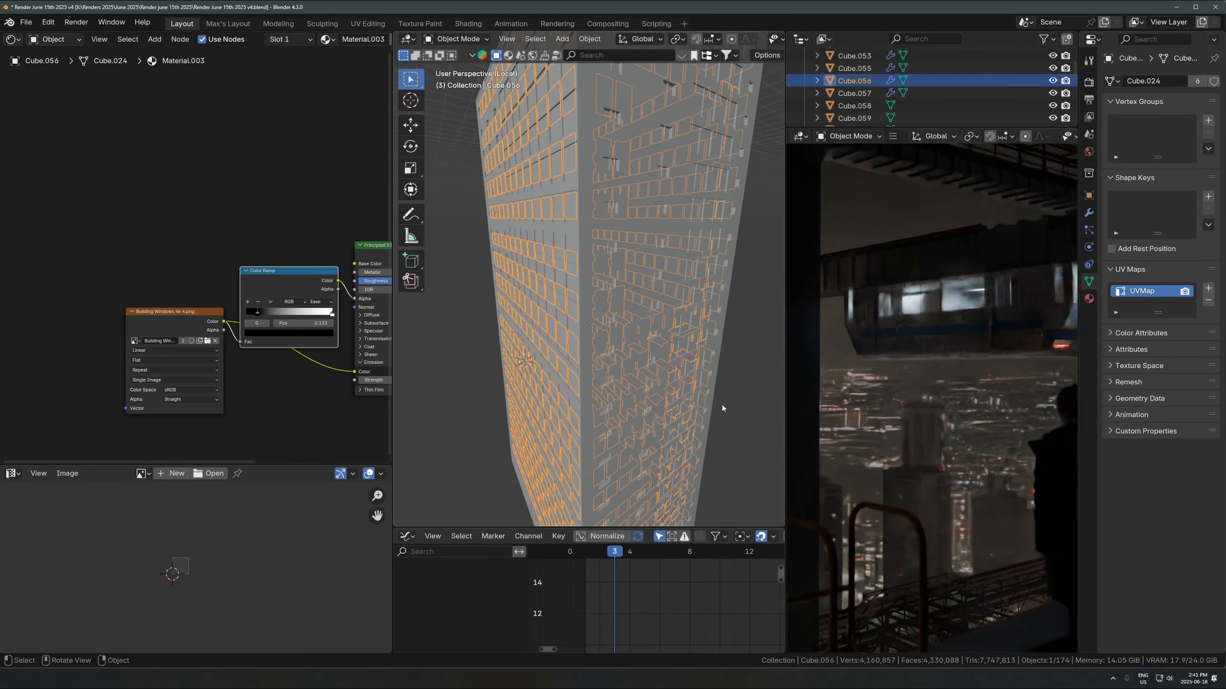
pyautogui.scroll(6, 1008, 559)
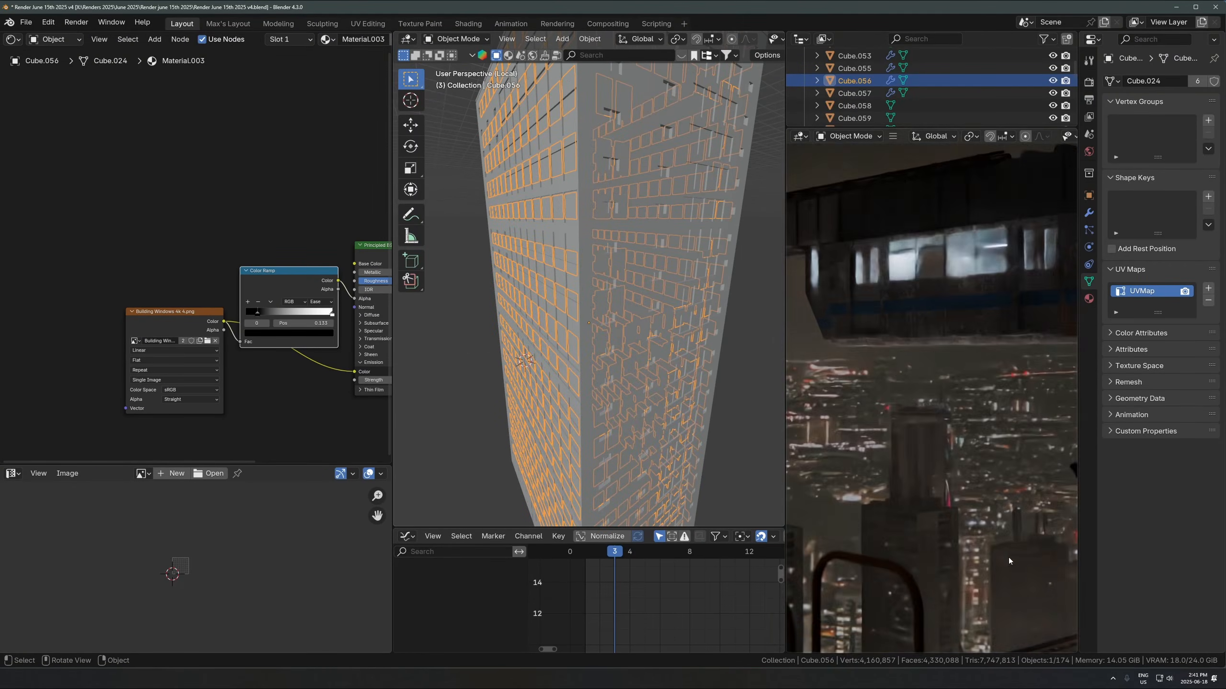
pyautogui.keyDown('shift'); pyautogui.moveTo(860, 583); pyautogui.dragTo(902, 374, button='middle'); pyautogui.keyUp('shift')
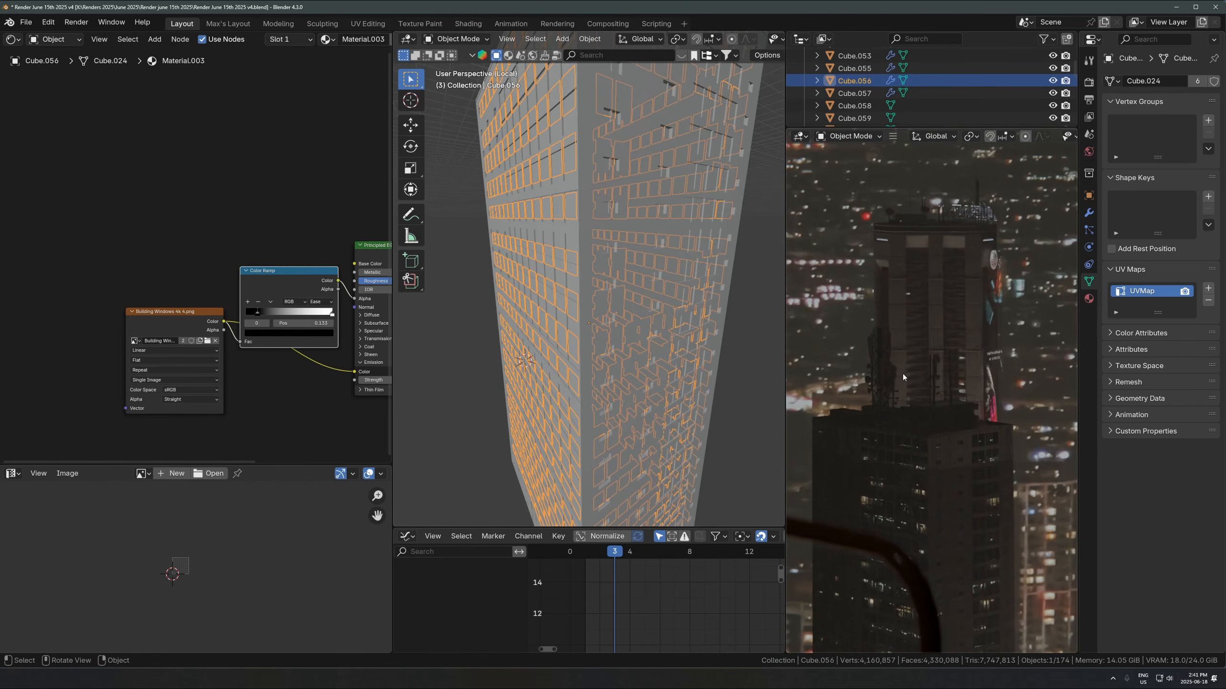
pyautogui.scroll(-2, 552, 351)
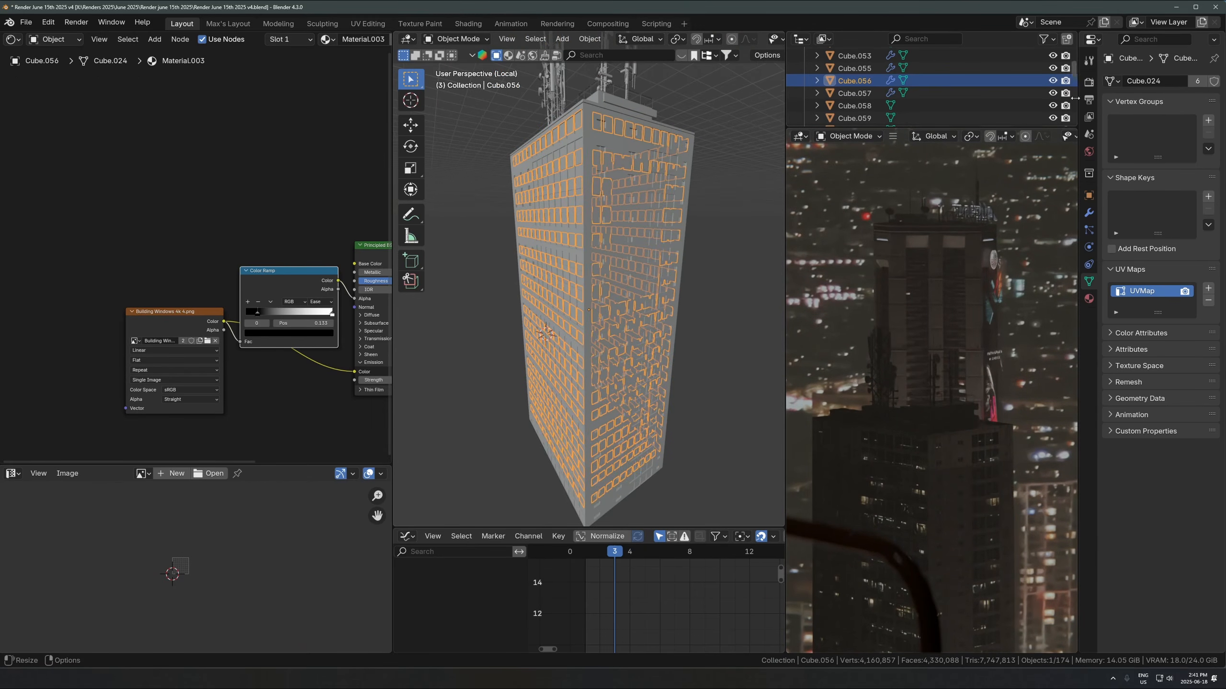
# Step: Hide Cube.056 and add a cube at the 3D cursor after snapping the cursor to the selected tower
pyautogui.click(1053, 81)
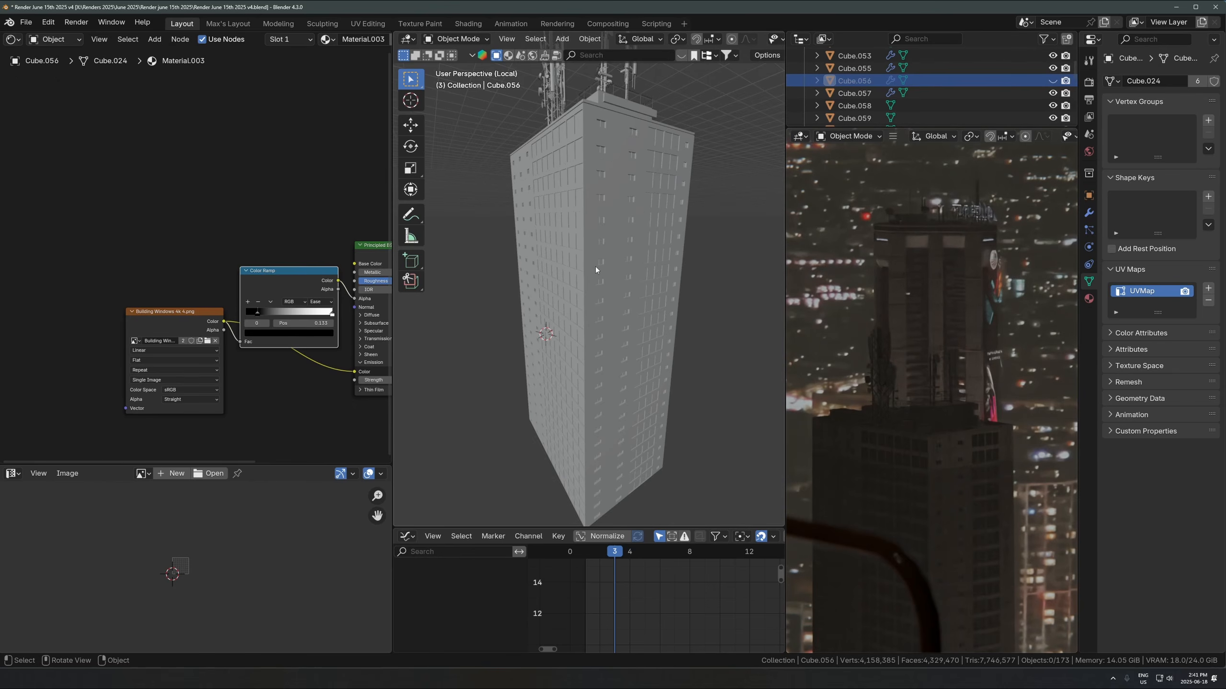
pyautogui.click(613, 261)
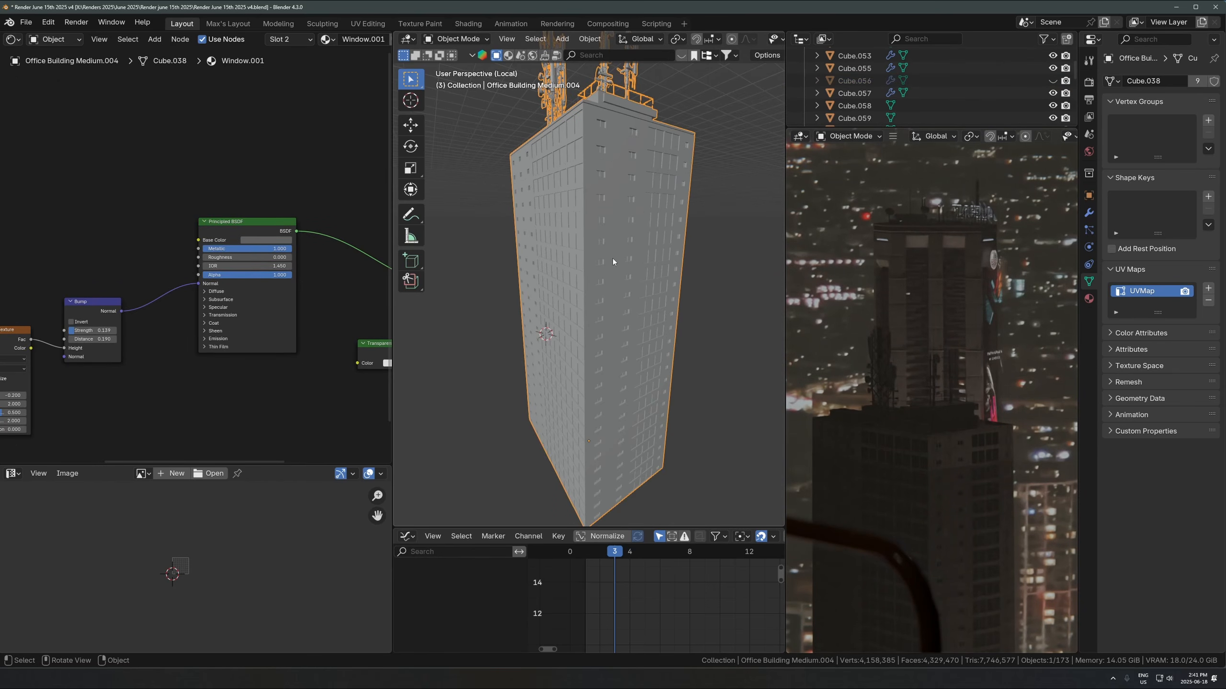
pyautogui.moveTo(605, 348)
pyautogui.mouseDown(button='middle')
pyautogui.moveTo(609, 374)
pyautogui.moveTo(619, 336)
pyautogui.mouseUp(button='middle')
pyautogui.hotkey('shift', 's')
pyautogui.click(608, 394)
pyautogui.hotkey('shift', 'a')
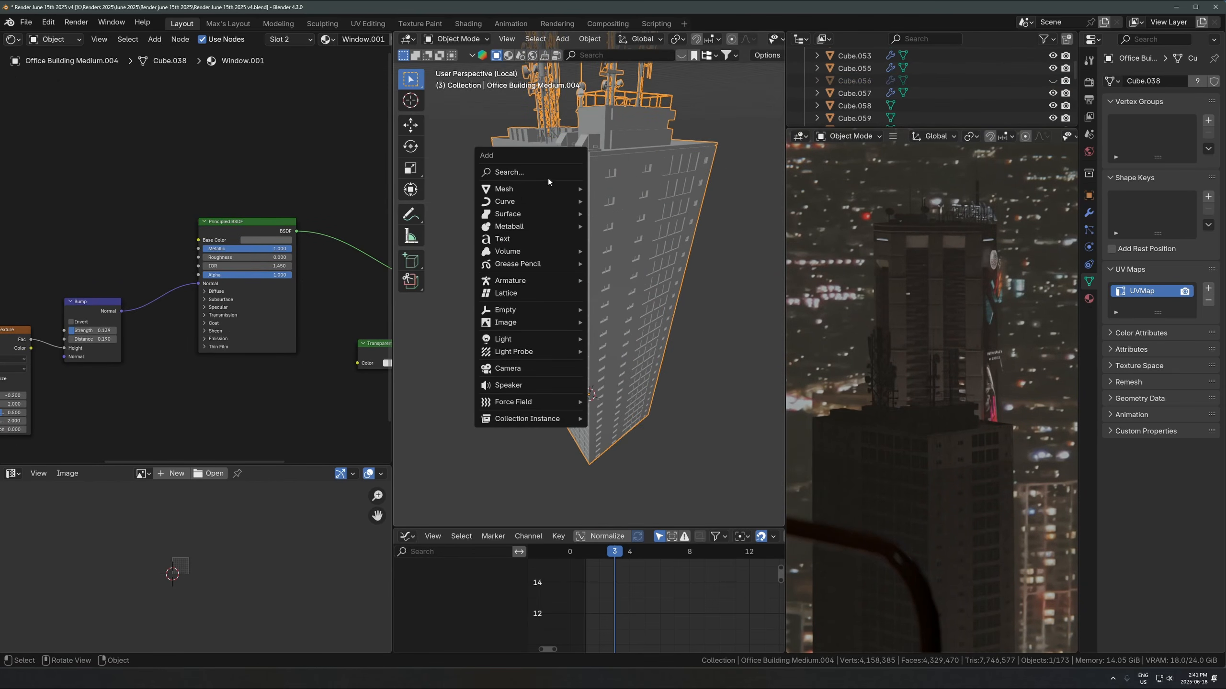
pyautogui.moveTo(572, 191)
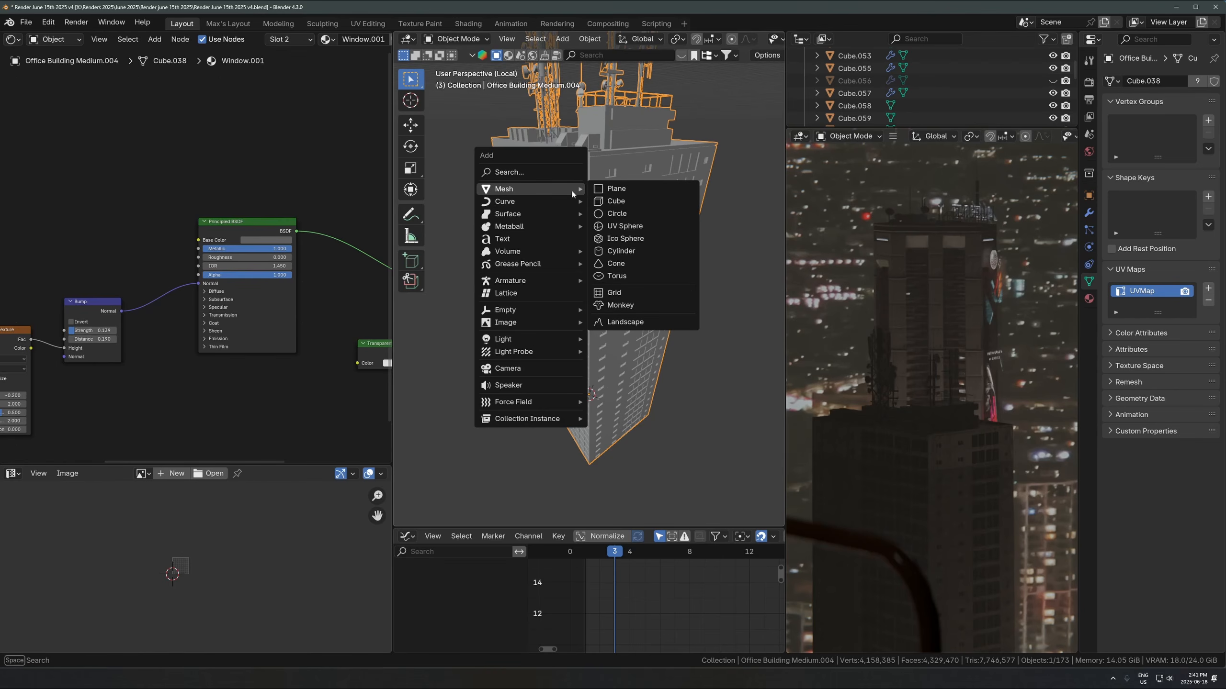
pyautogui.click(629, 200)
# Step: Enlarge the new cube to roughly the tower's footprint and narrow it along the X axis
pyautogui.scroll(-5, 639, 346)
pyautogui.press('s')
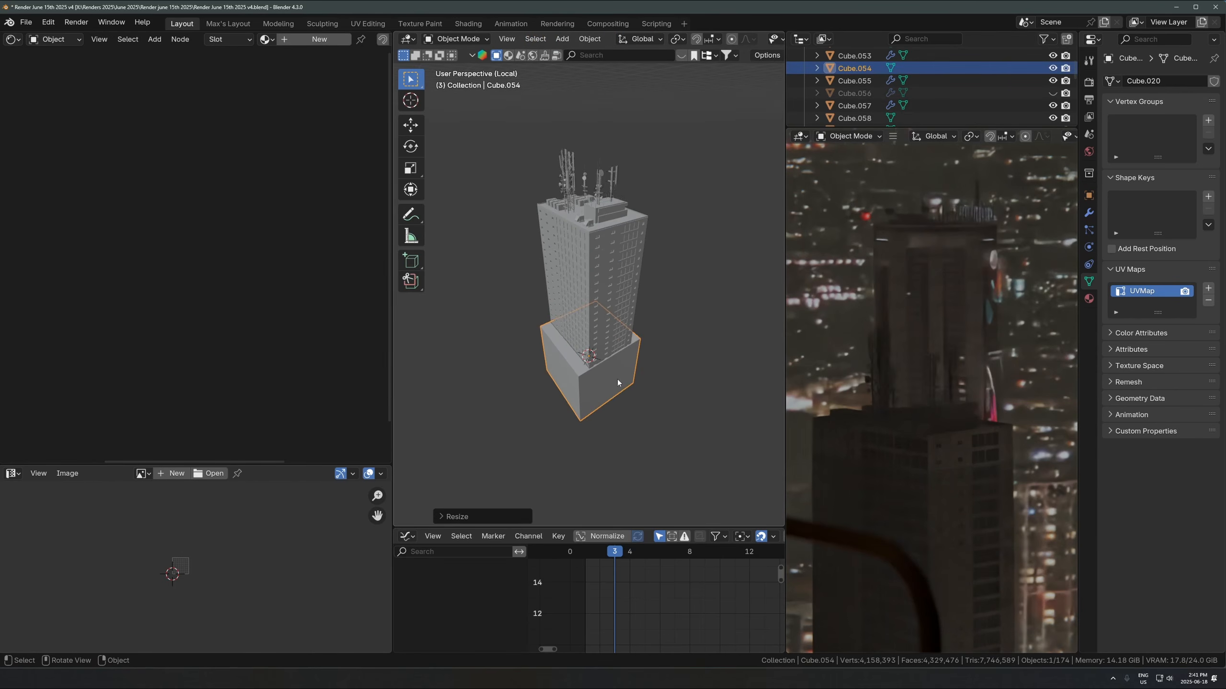
pyautogui.keyDown('alt'); pyautogui.scroll(5, 627, 314); pyautogui.keyUp('alt')
pyautogui.press('x')
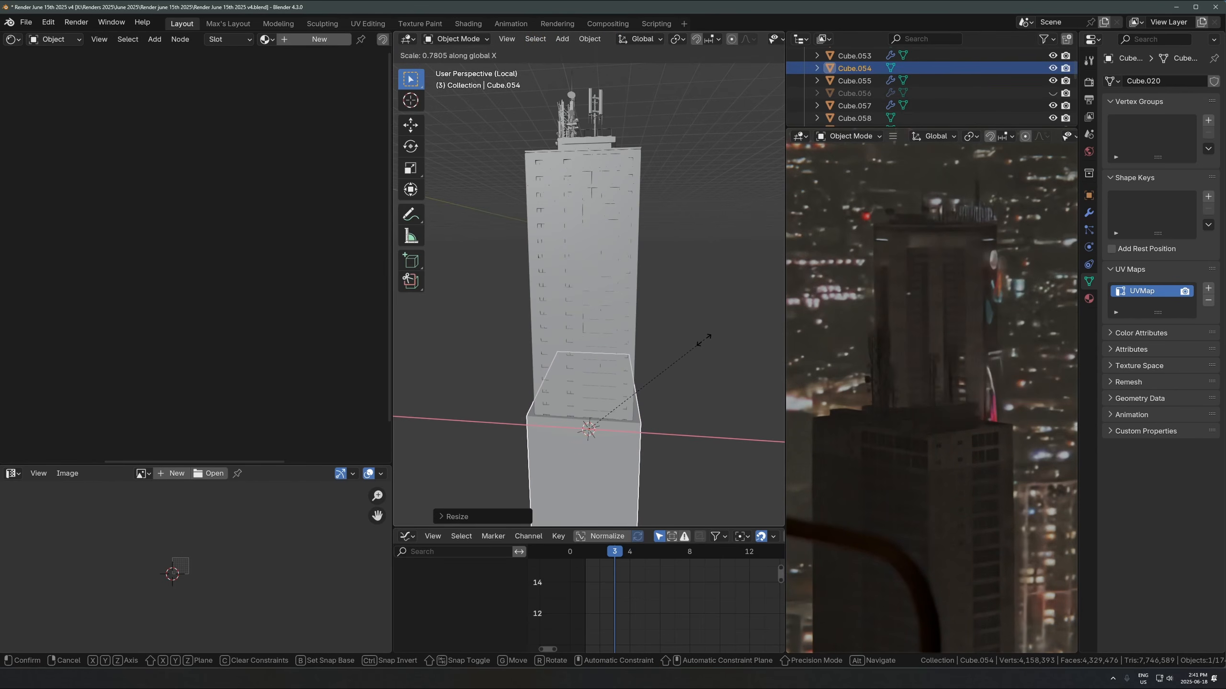
pyautogui.click(693, 345)
# Step: Stretch the cube along the Z axis and raise it so it overlaps the tower's body
pyautogui.moveTo(546, 395); pyautogui.dragTo(668, 361, button='middle')
pyautogui.scroll(-2, 668, 362)
pyautogui.press('s')
pyautogui.press('z')
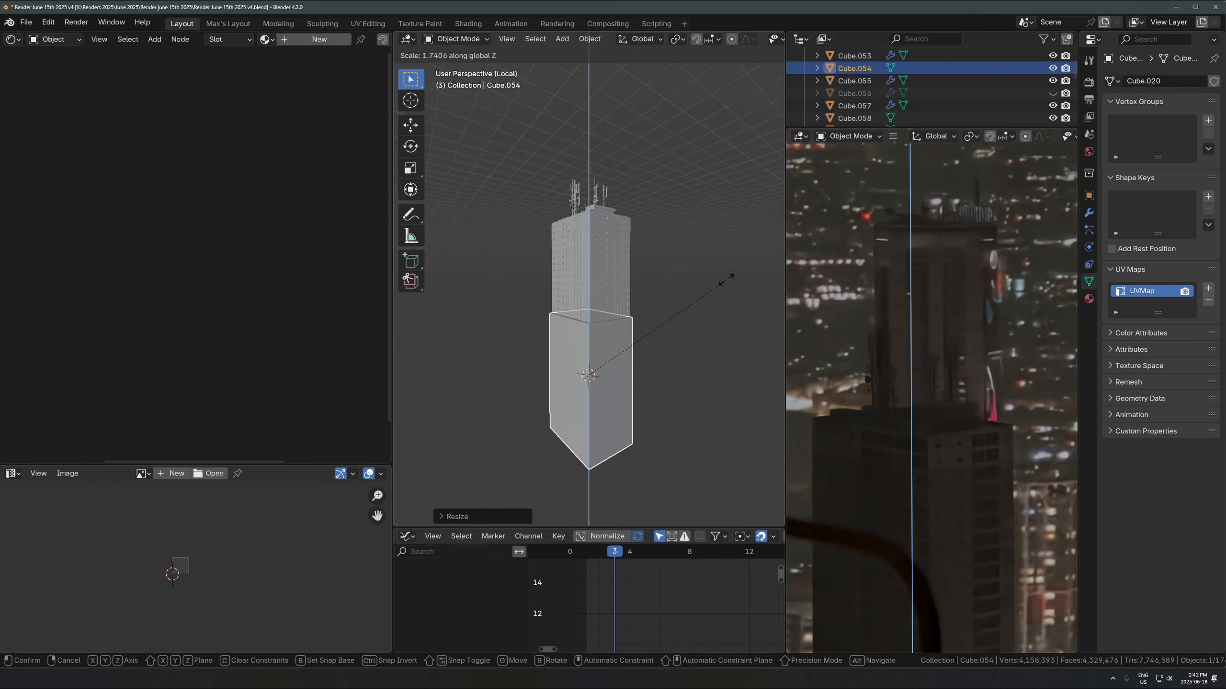
pyautogui.click(728, 276)
pyautogui.press('g')
pyautogui.press('z')
pyautogui.click(695, 292)
# Step: Delete the cube's top and bottom faces, leaving only the four side walls
pyautogui.press('Tab')
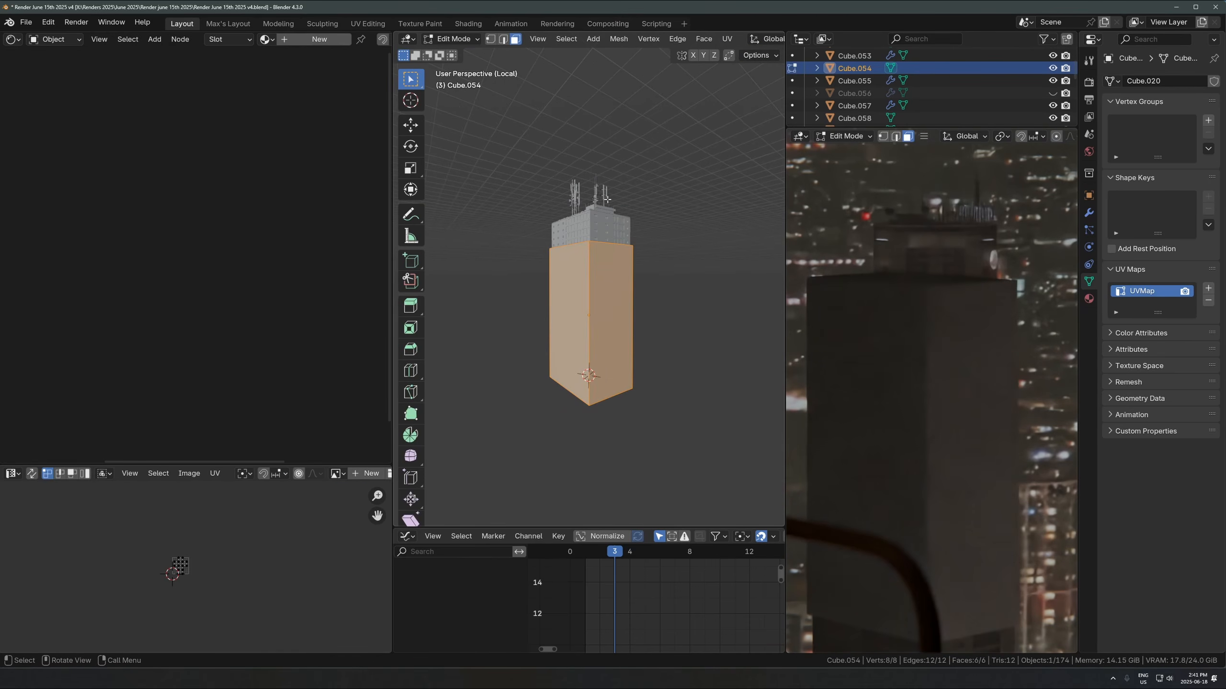
pyautogui.moveTo(635, 203); pyautogui.dragTo(627, 276, button='middle')
pyautogui.click(593, 261)
pyautogui.hotkey('alt', 'z')
pyautogui.keyDown('shift'); pyautogui.click(592, 339); pyautogui.keyUp('shift')
pyautogui.press('x')
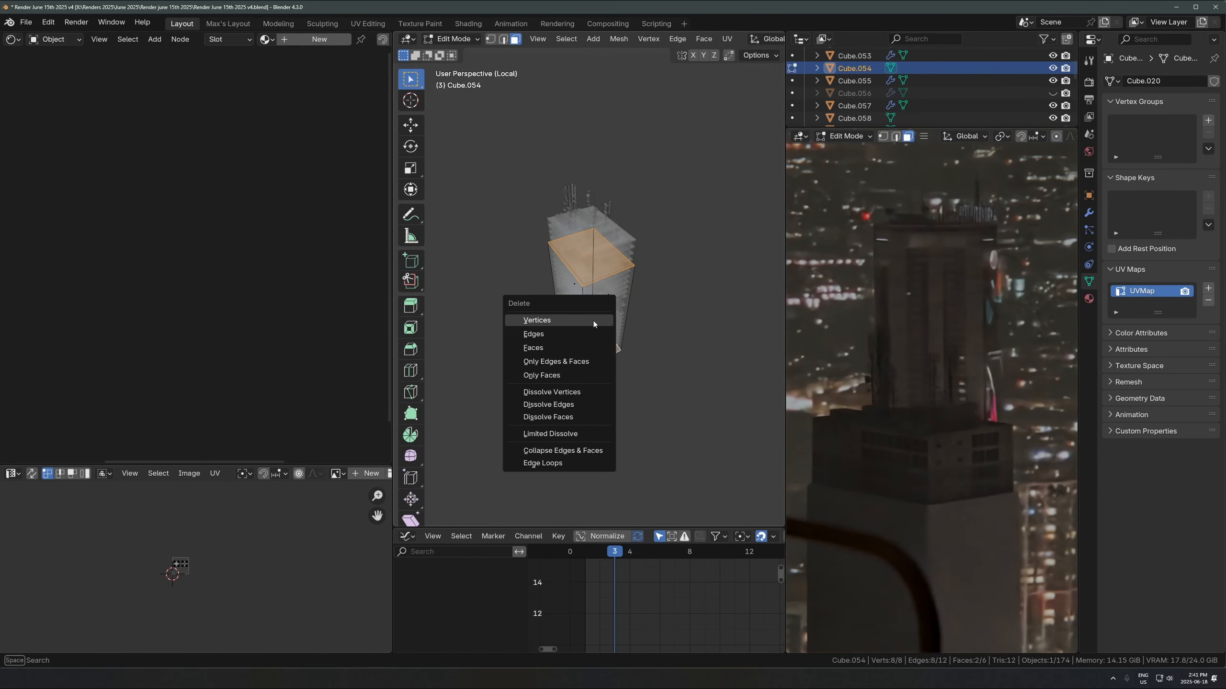
pyautogui.click(594, 321)
pyautogui.press('Tab')
# Step: Fit the open shell's footprint to the tower's walls by scaling it horizontally without Z, plus a separate X-axis scale
pyautogui.hotkey('alt', 'z')
pyautogui.hotkey('alt', 'z')
pyautogui.press('s')
pyautogui.hotkey('shift', 'z')
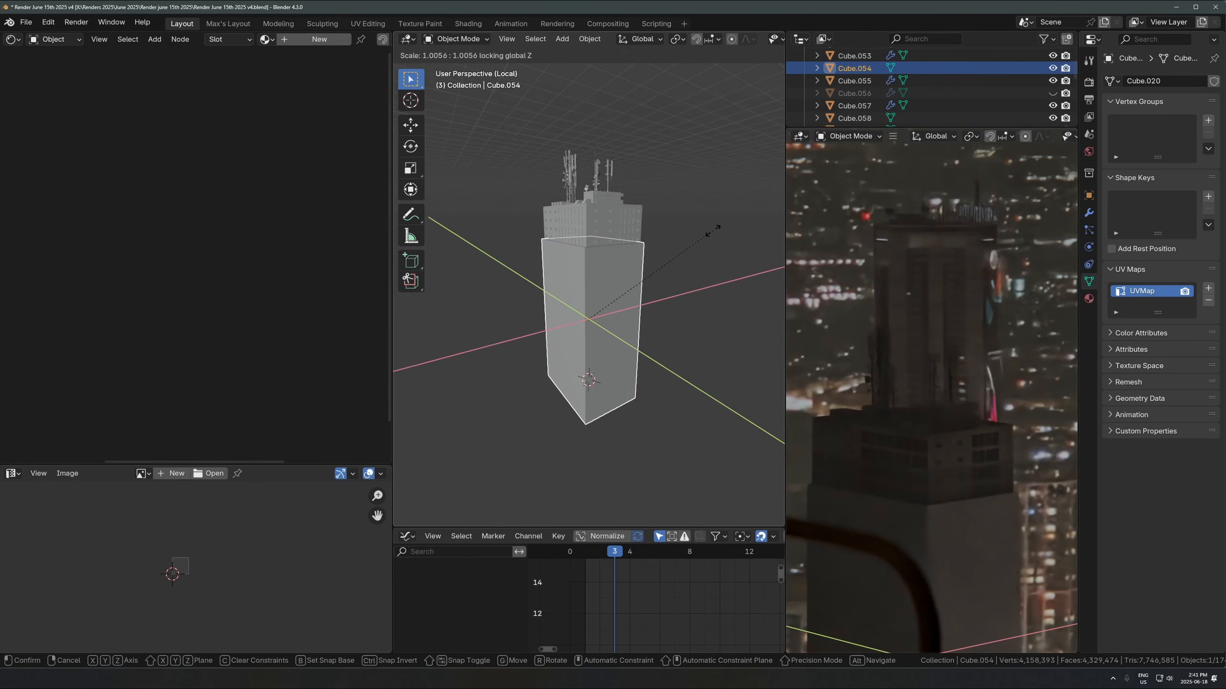
pyautogui.click(730, 240)
pyautogui.hotkey('alt', 'z')
pyautogui.moveTo(731, 240); pyautogui.dragTo(675, 281, button='middle')
pyautogui.press('s')
pyautogui.press('x')
pyautogui.click(724, 237)
# Step: Match the shell's height and vertical position to the tower along the Z axis, and give the shell a new material
pyautogui.press('s')
pyautogui.press('z')
pyautogui.click(654, 273)
pyautogui.press('g')
pyautogui.press('z')
pyautogui.click(676, 290)
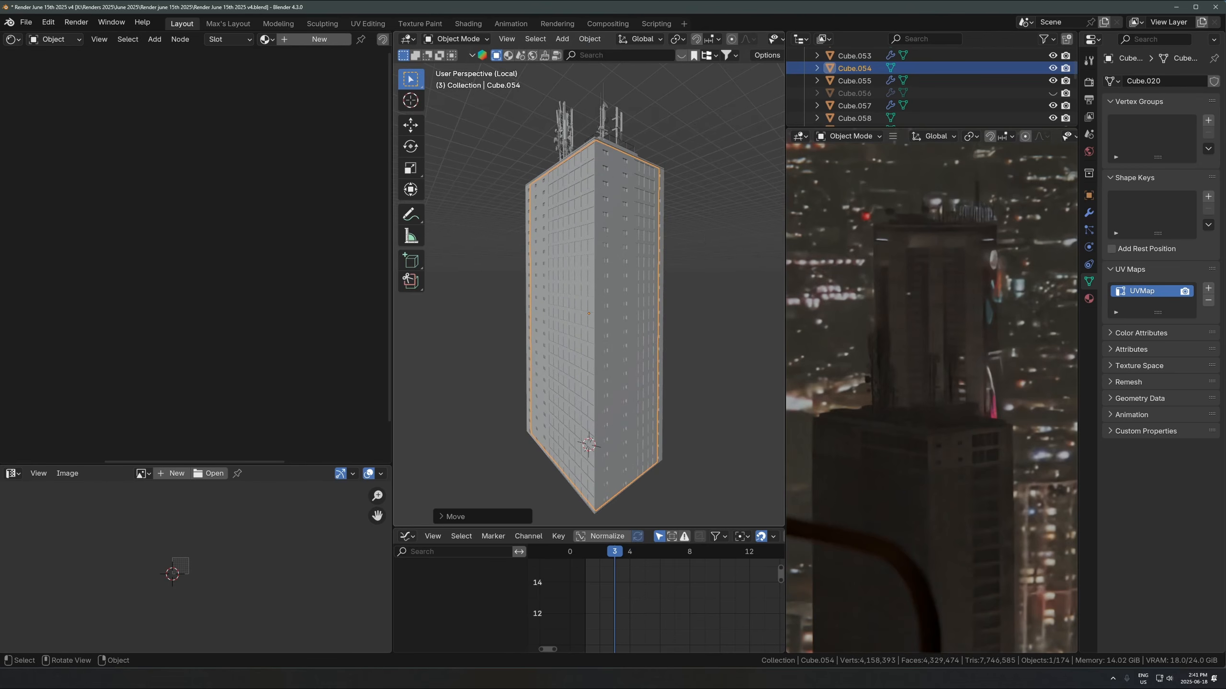
pyautogui.press('s')
pyautogui.press('z')
pyautogui.click(674, 280)
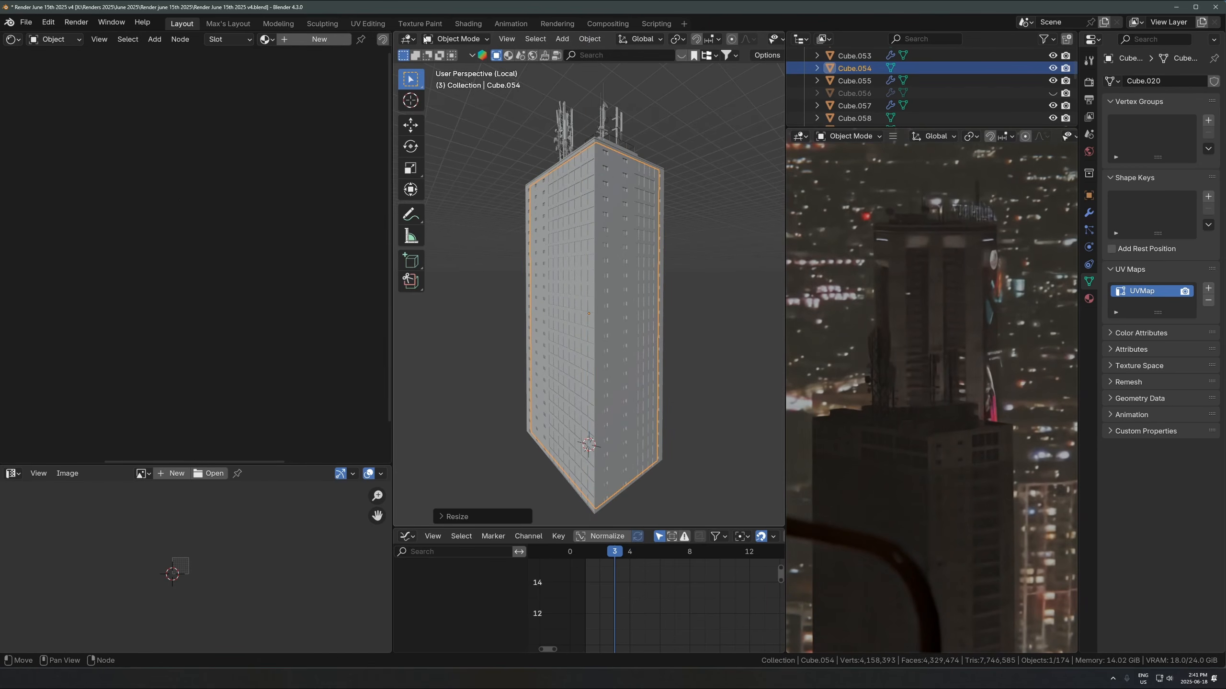
pyautogui.click(319, 39)
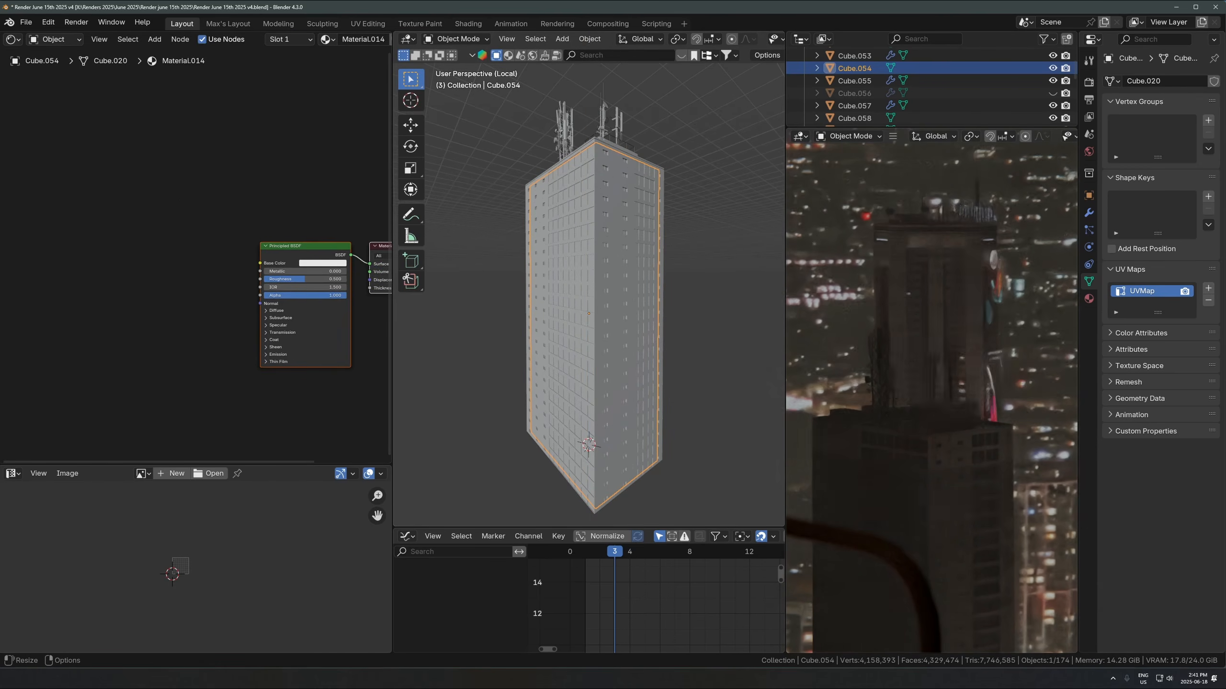
# Step: Switch to File Explorer and study the lit windows in the harbour skyline night photo from the Buildings folder
pyautogui.hotkey('alt', 'Tab')
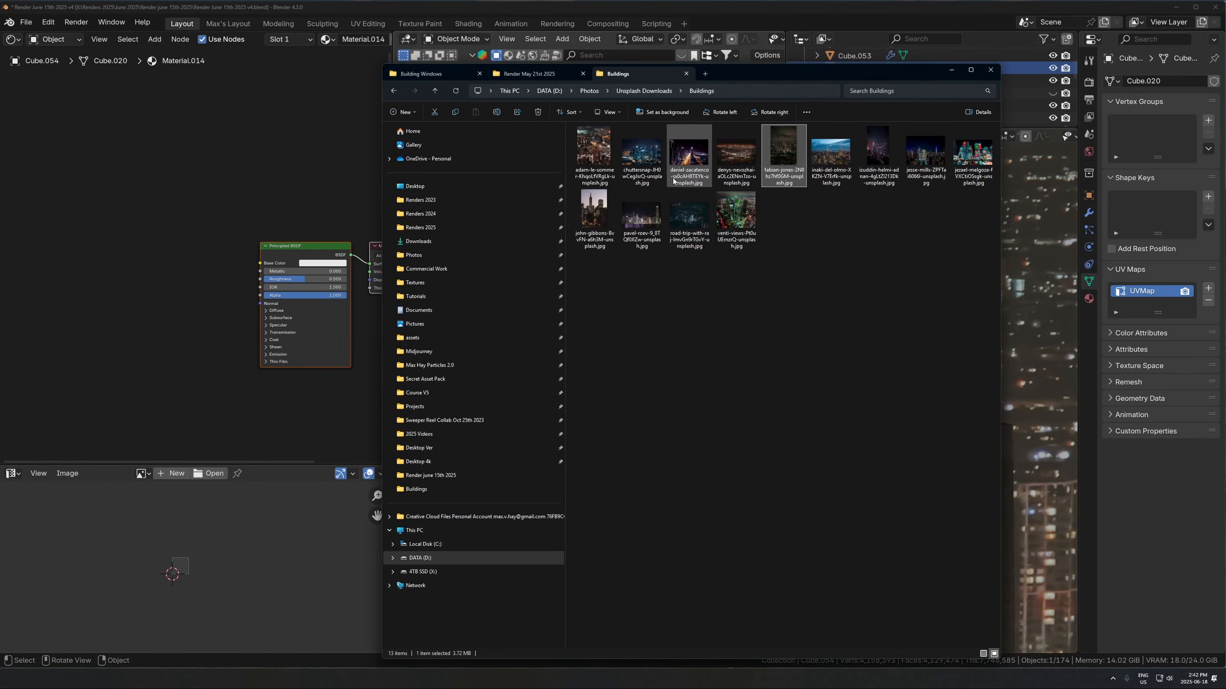
pyautogui.doubleClick(641, 215)
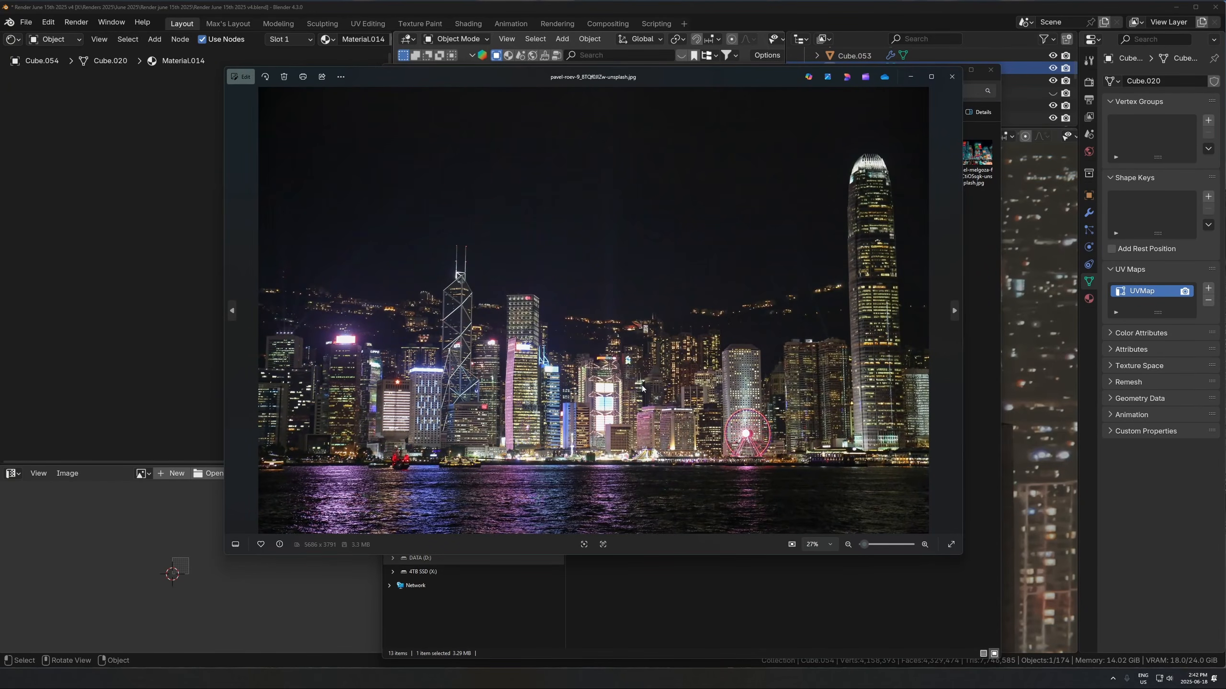
pyautogui.scroll(5, 747, 381)
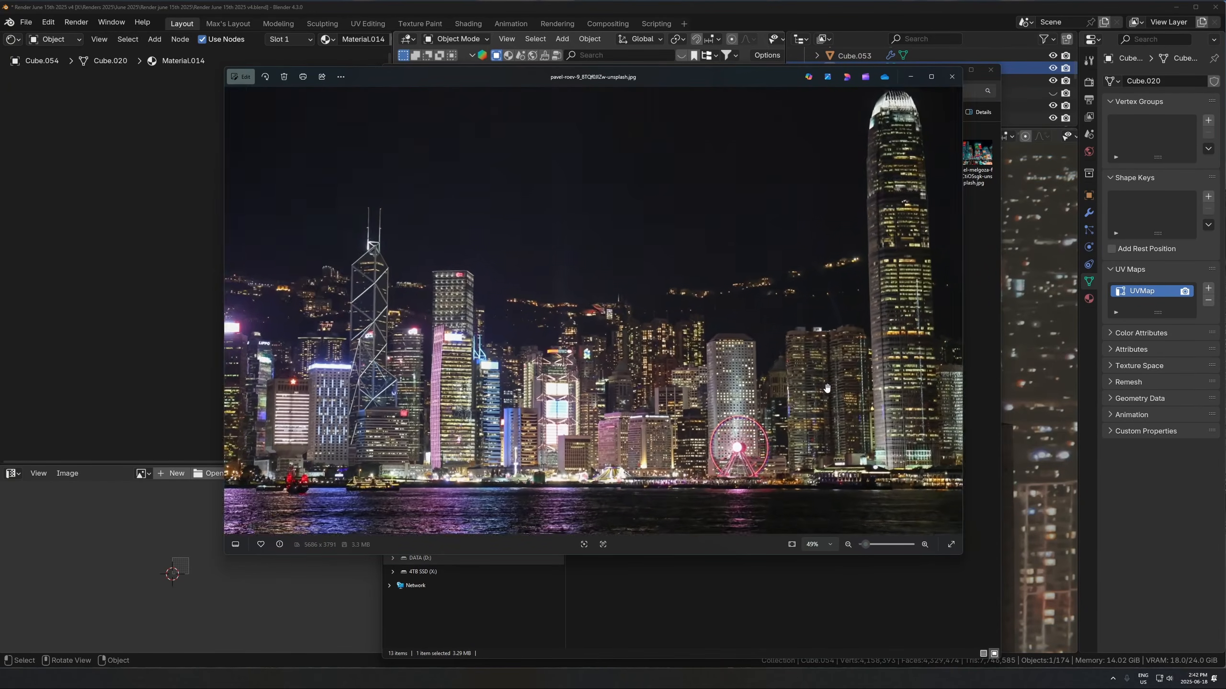
pyautogui.scroll(-5, 671, 395)
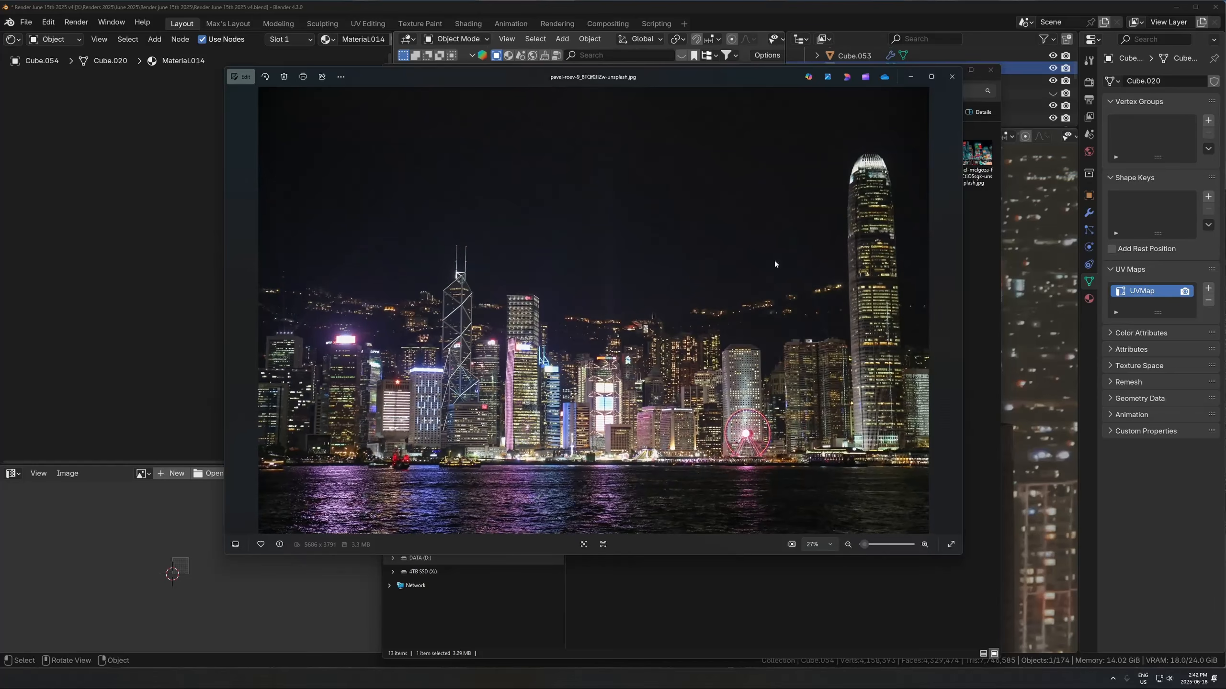
pyautogui.click(952, 77)
pyautogui.click(683, 272)
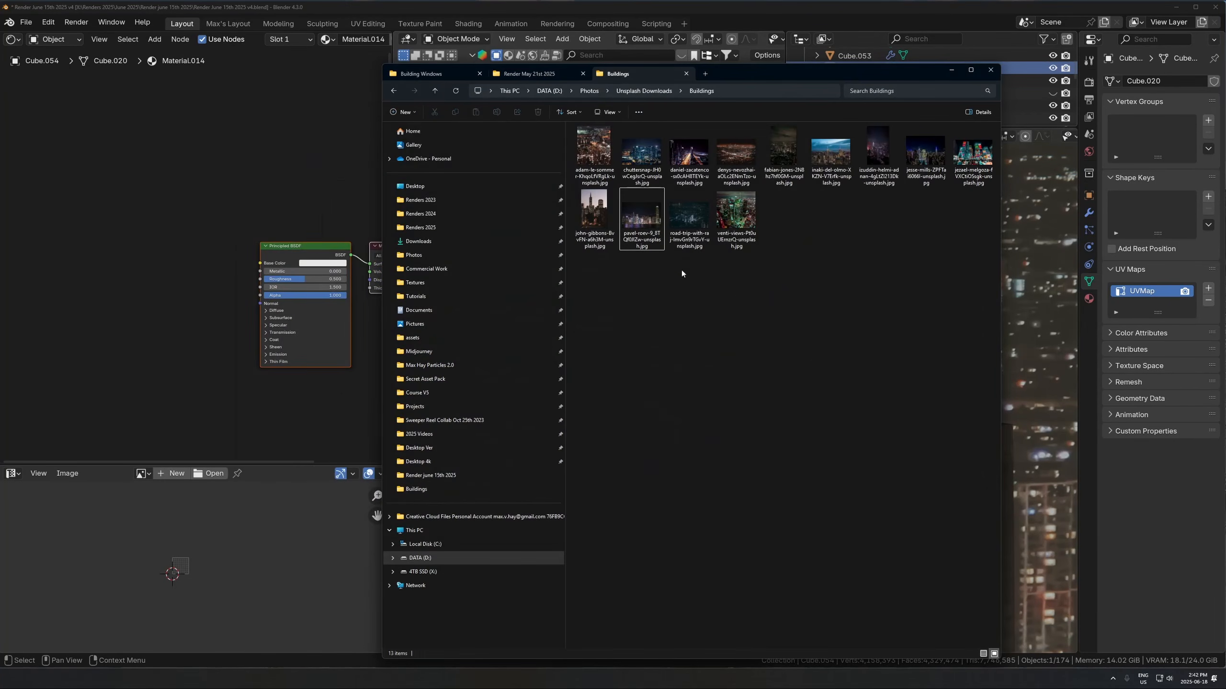
# Step: Open Building Windows 4k 4.png from the Building Windows folder and examine its lit office interiors up close
pyautogui.click(427, 75)
pyautogui.doubleClick(784, 148)
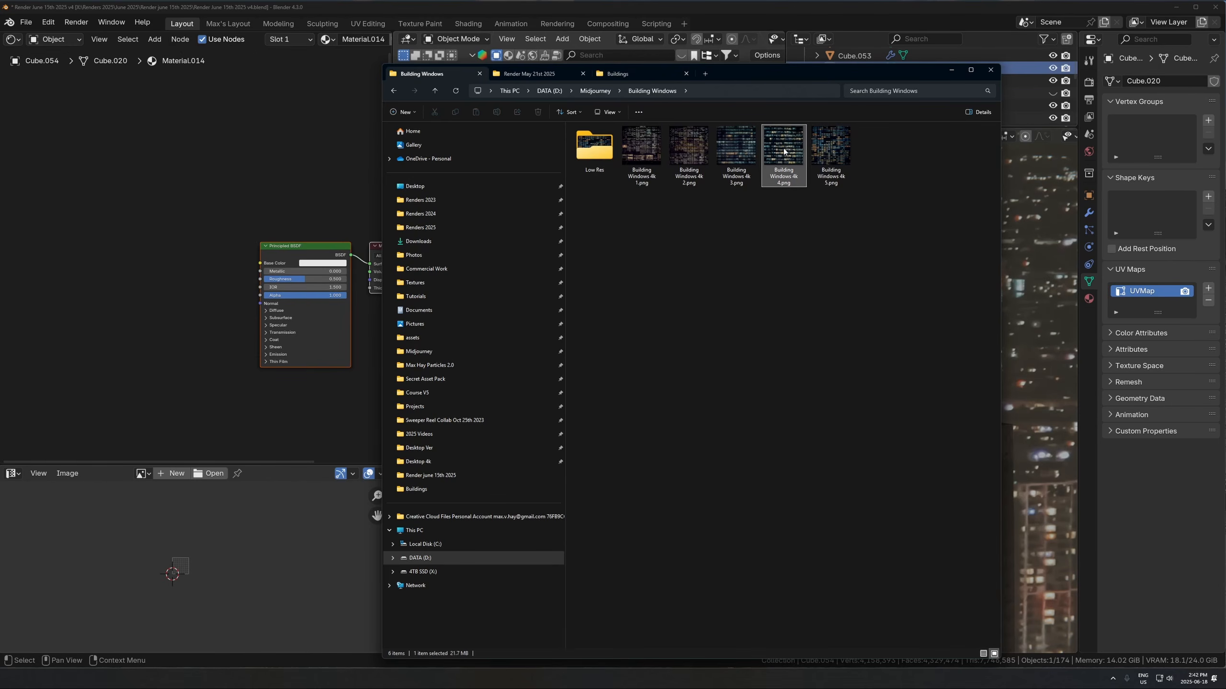
pyautogui.scroll(5, 694, 336)
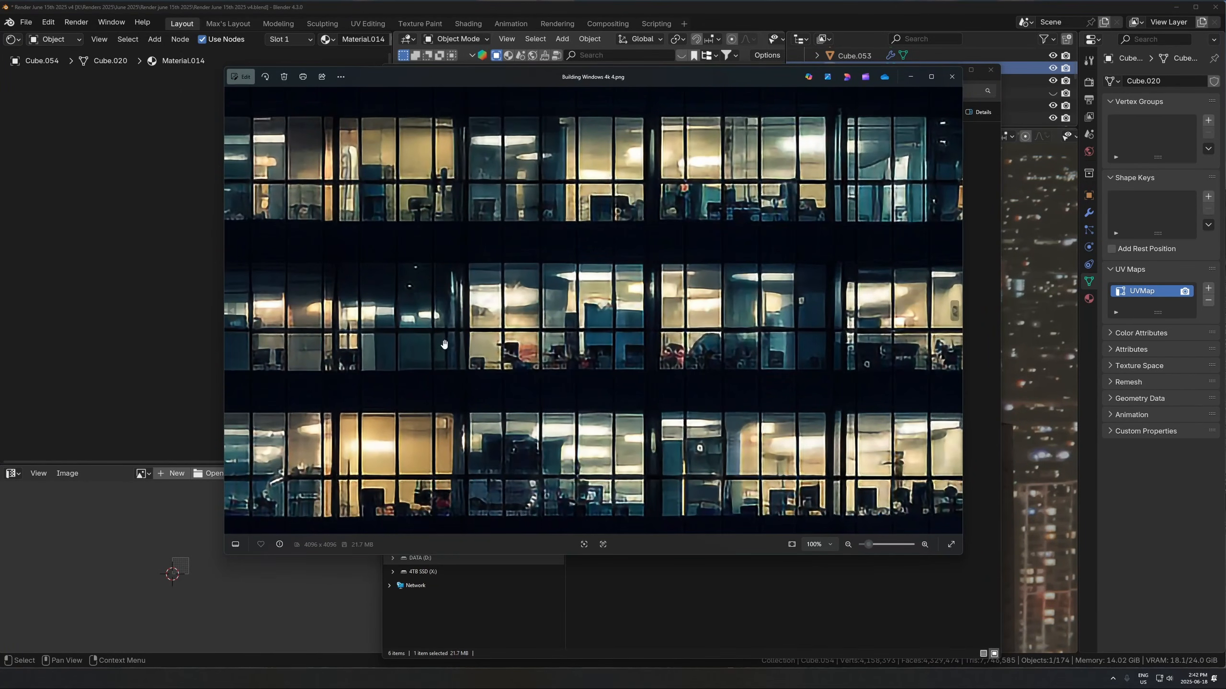
pyautogui.scroll(-5, 601, 379)
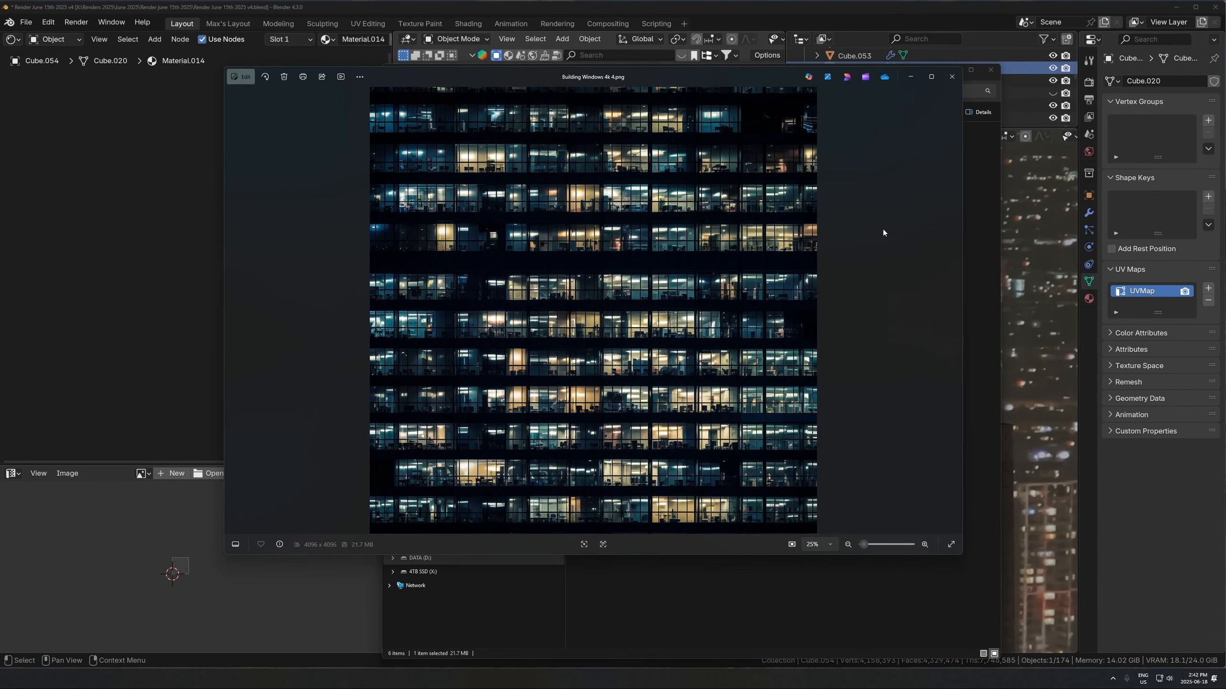
# Step: Compare Building Windows 4k 4.png with the neighbouring window textures in the folder, including Building Windows 4k 5.png
pyautogui.press('Right')
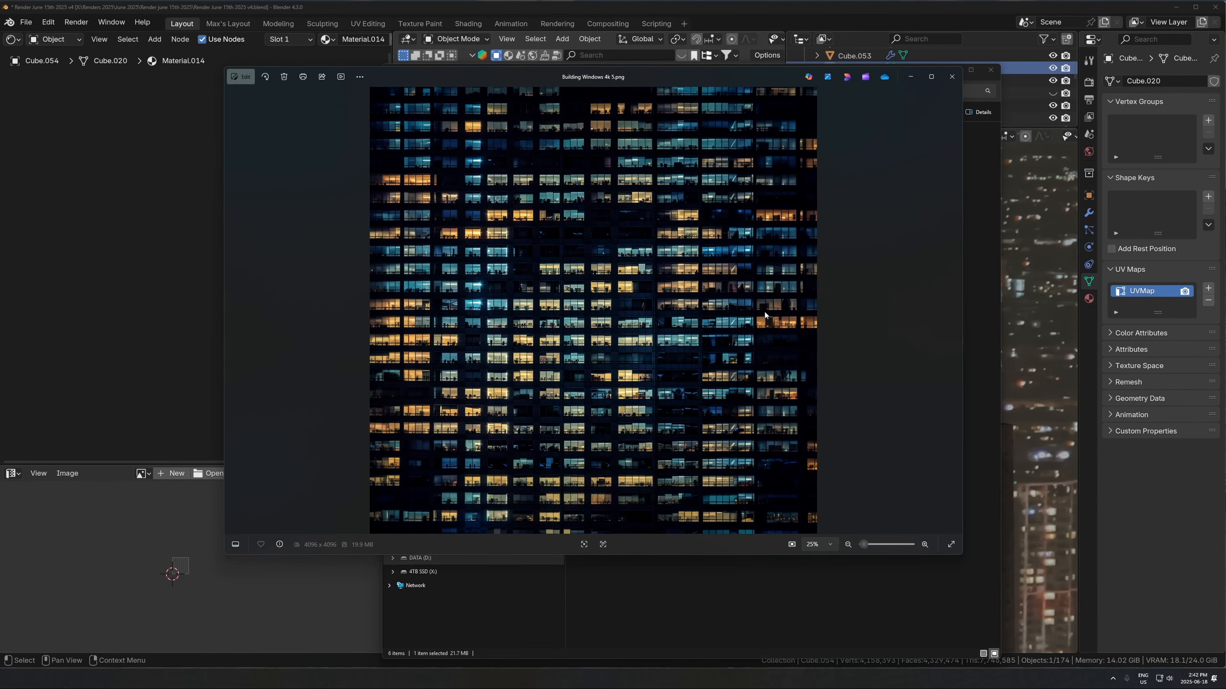
pyautogui.press('Left')
pyautogui.press('Left')
pyautogui.press('Right')
pyautogui.press('Right')
pyautogui.click(953, 78)
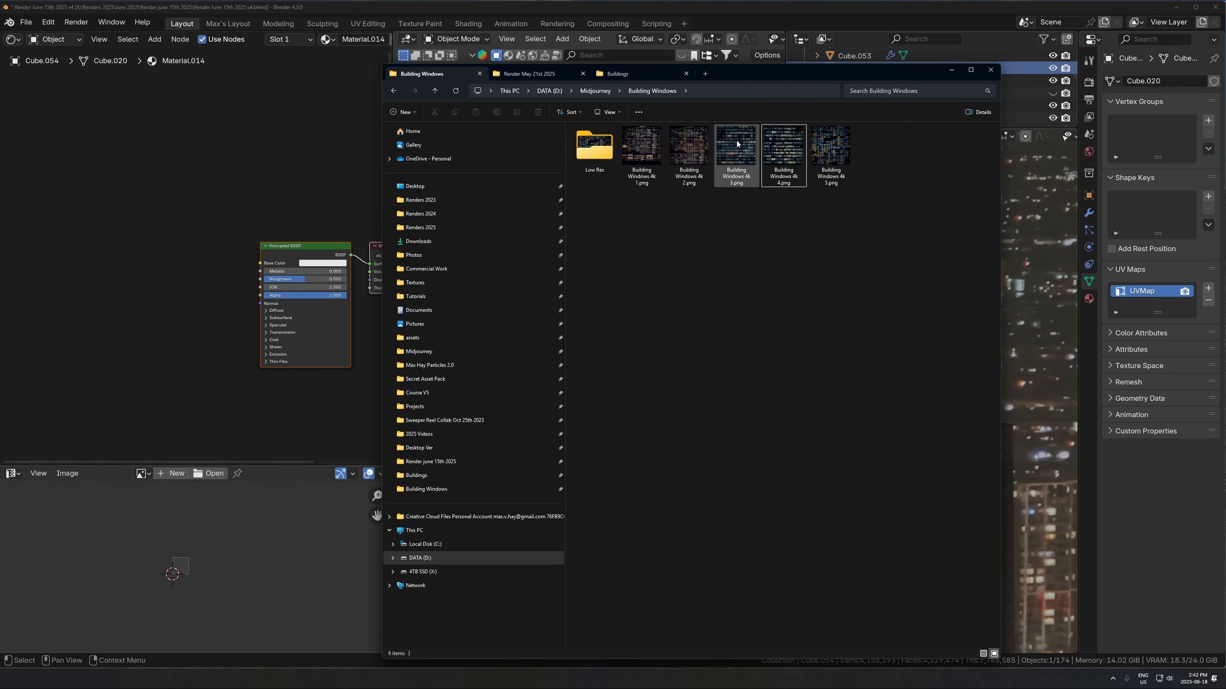
# Step: Bring Building Windows 4k 4.png into the shell's new material as an image texture node beside the Principled BSDF
pyautogui.click(775, 139)
pyautogui.doubleClick(774, 140)
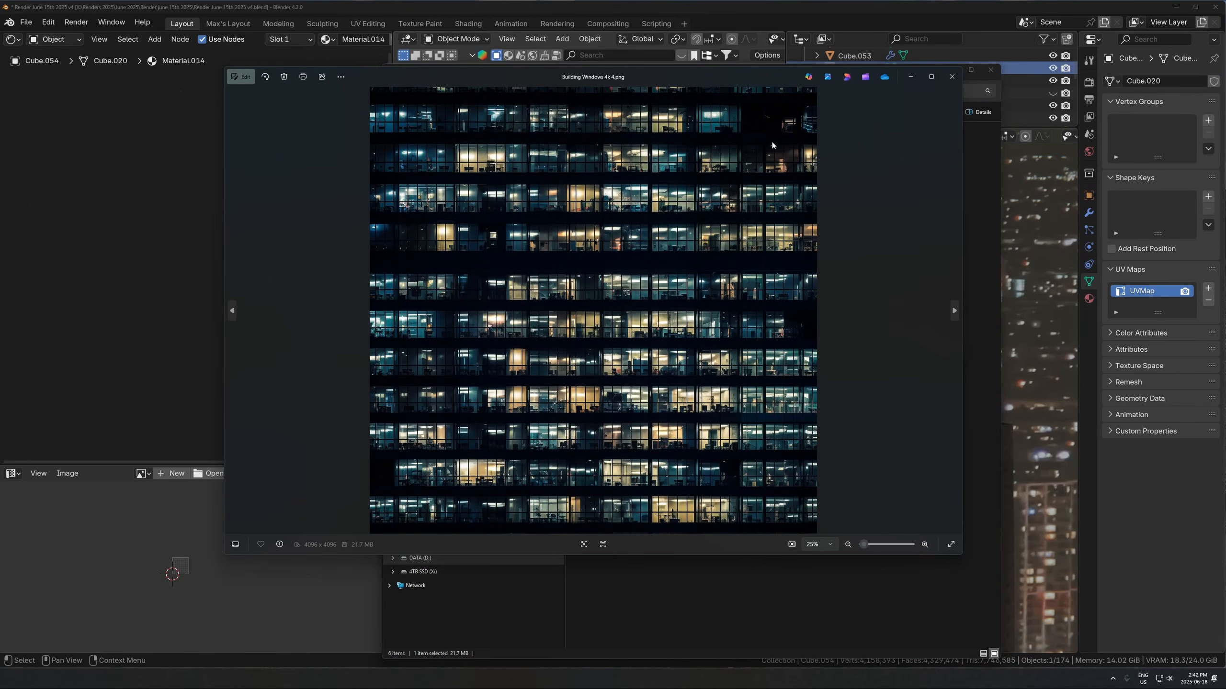
pyautogui.click(952, 77)
pyautogui.moveTo(141, 318); pyautogui.dragTo(145, 320)
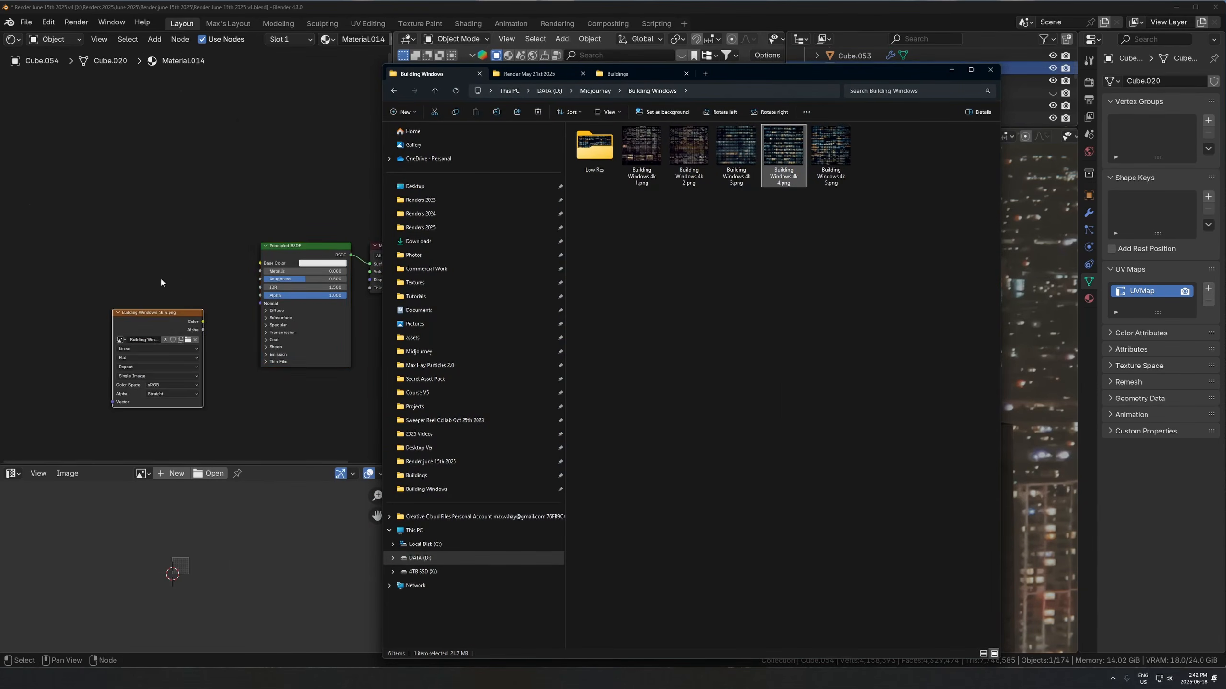
# Step: Feed the Building Windows 4k 4.png color into the Principled BSDF's emission color and set the emission strength to 4.1
pyautogui.click(161, 279)
pyautogui.press('g')
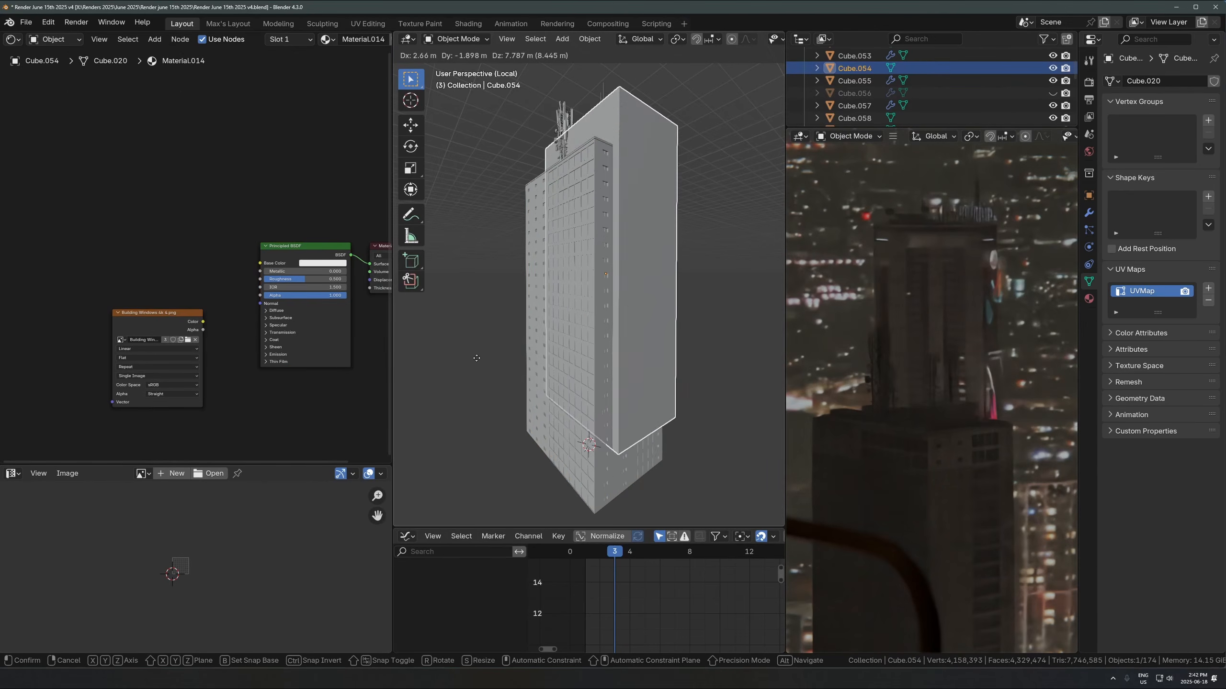
pyautogui.press('Escape')
pyautogui.scroll(3, 242, 377)
pyautogui.click(264, 346)
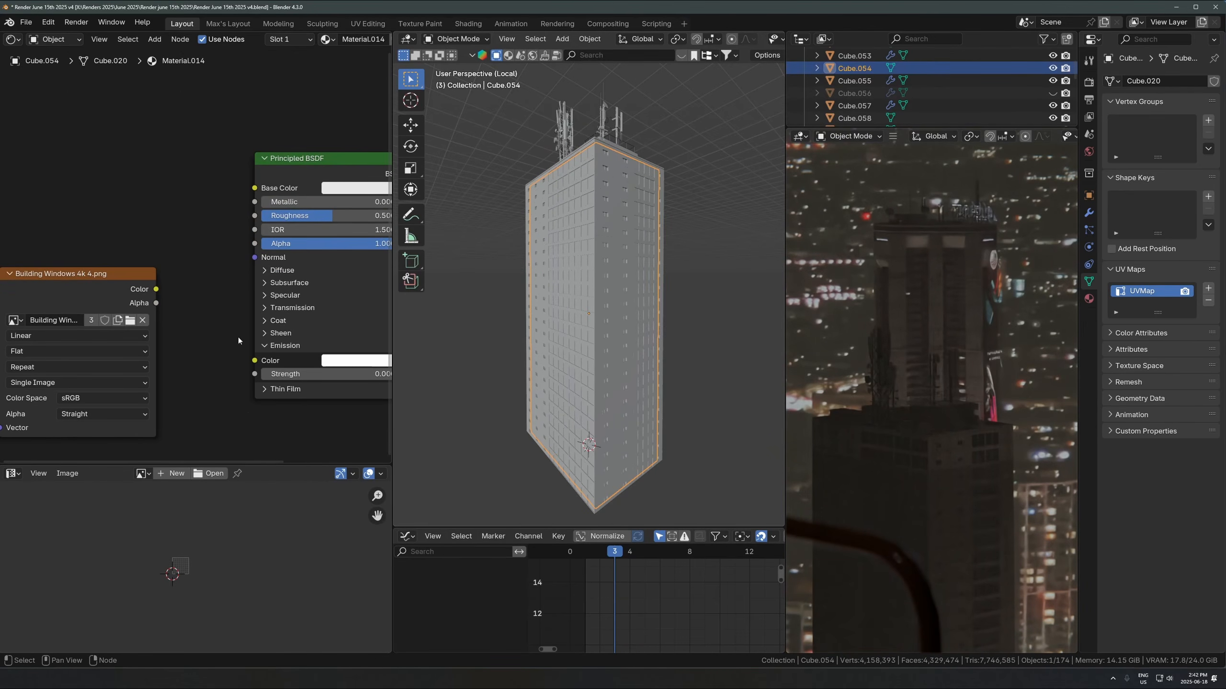
pyautogui.moveTo(155, 289); pyautogui.dragTo(254, 360)
pyautogui.moveTo(274, 410); pyautogui.dragTo(208, 401, button='middle')
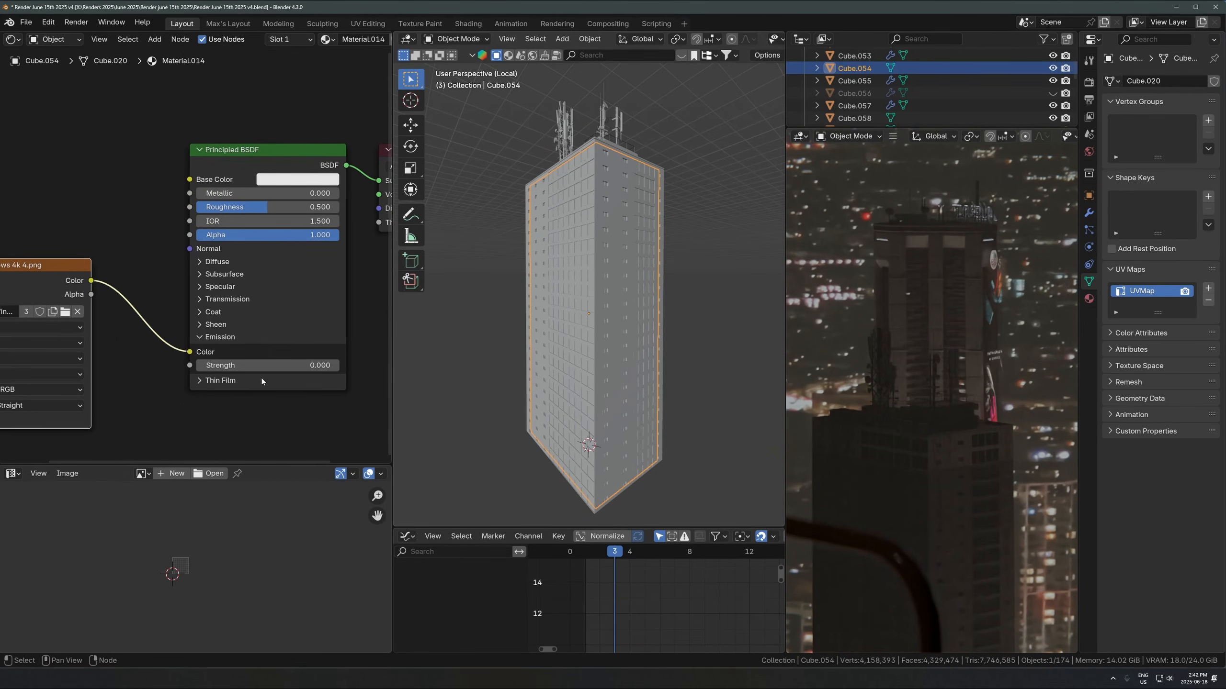
pyautogui.moveTo(261, 366); pyautogui.dragTo(318, 366)
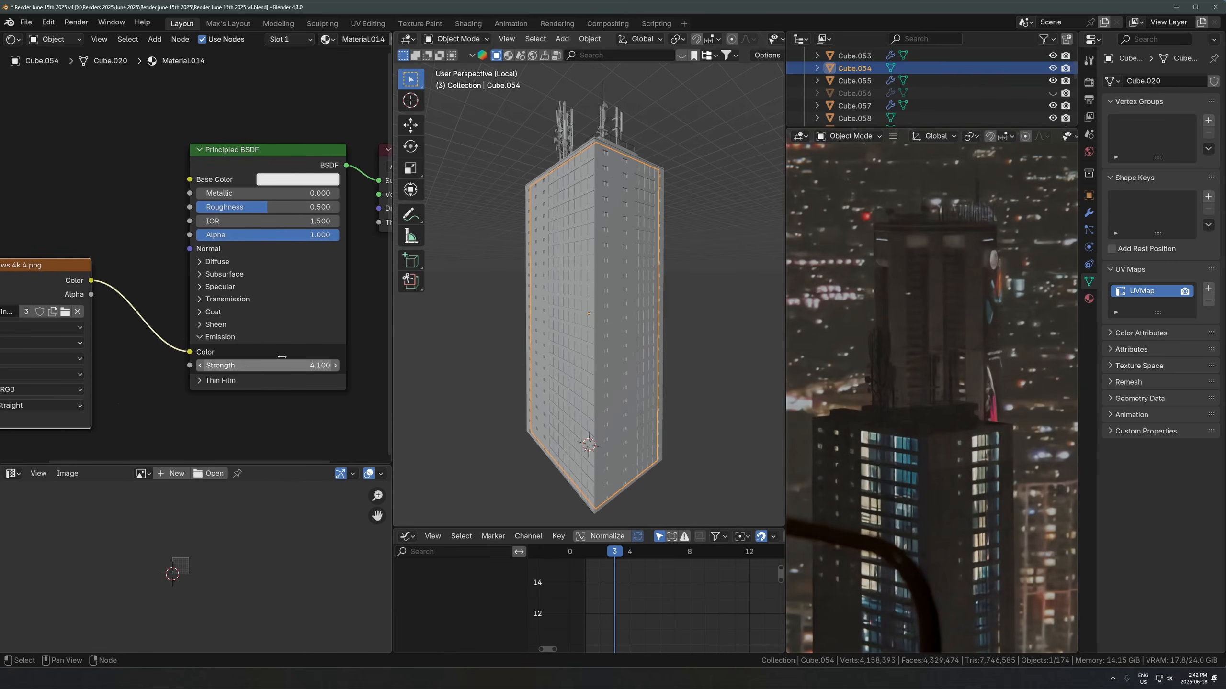
# Step: Drive the shader's alpha with the window image's color and enlarge the image view to inspect its dark and lit areas
pyautogui.moveTo(92, 281); pyautogui.dragTo(192, 236)
pyautogui.press('Tab')
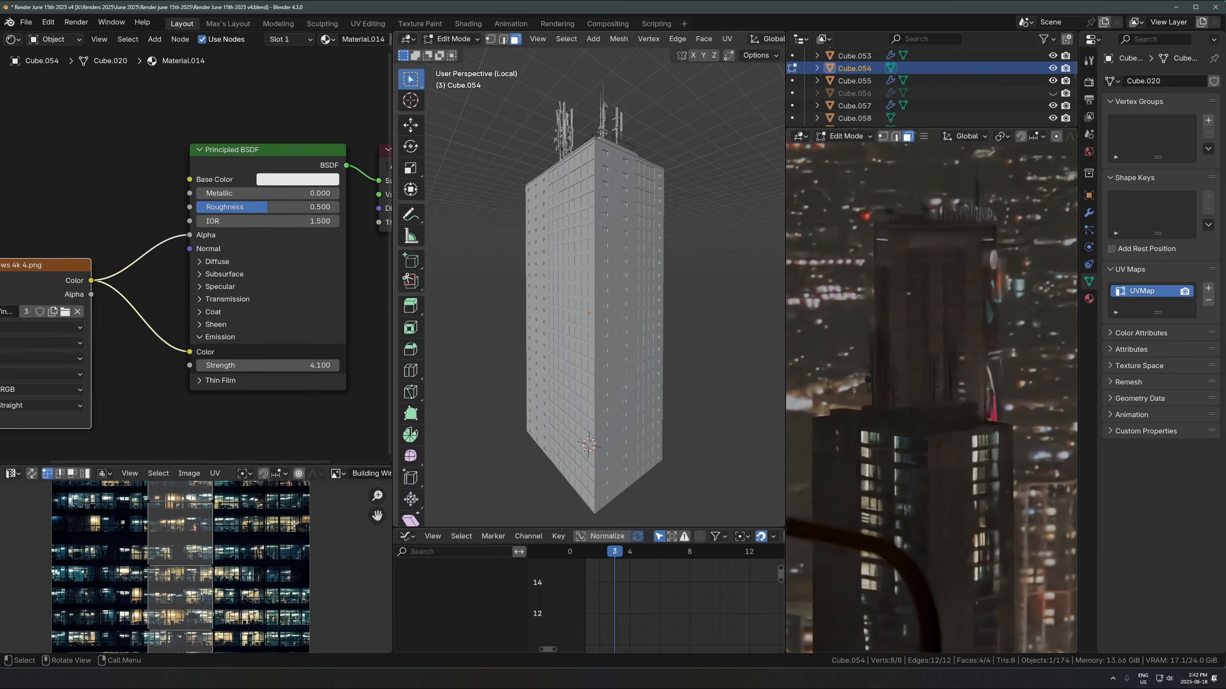
pyautogui.press('Tab')
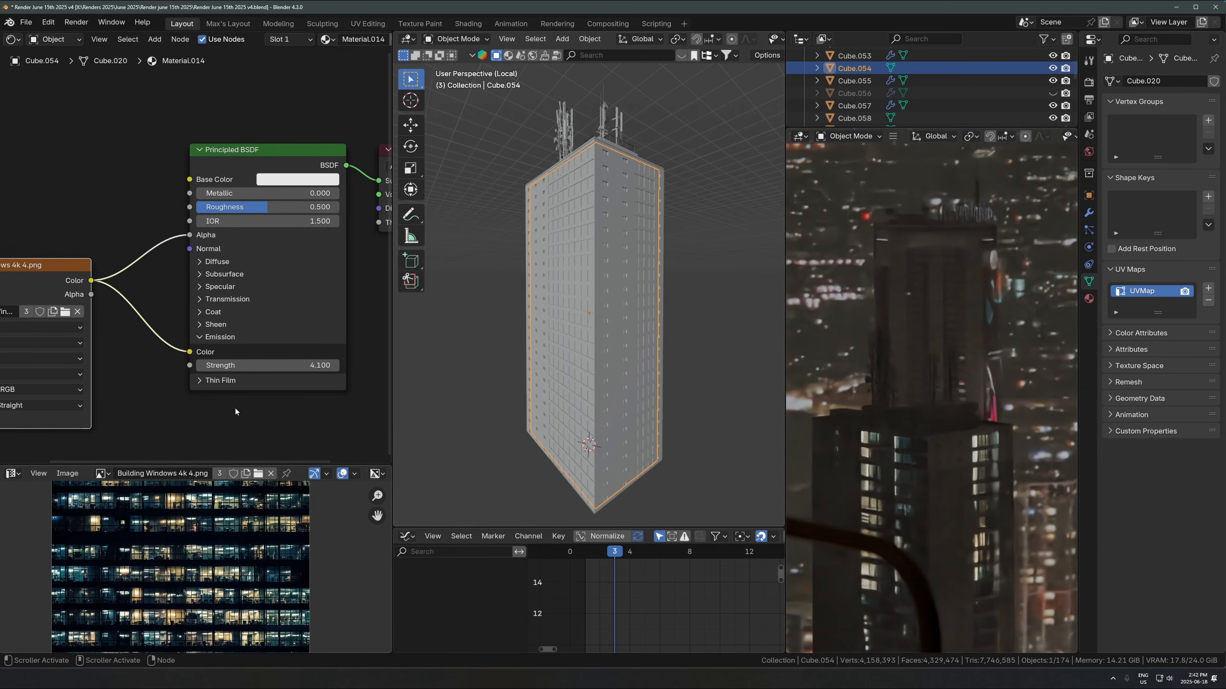
pyautogui.moveTo(213, 465); pyautogui.dragTo(218, 329)
pyautogui.scroll(5, 228, 482)
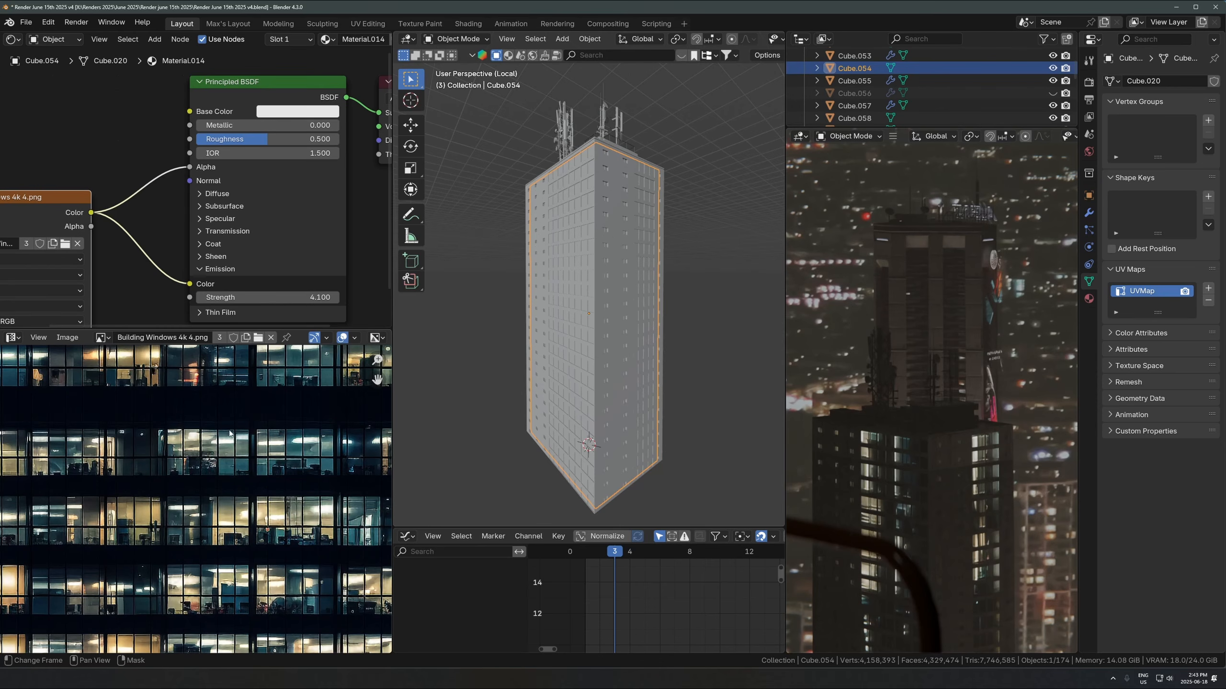
# Step: Insert a Color Ramp between the window image and the alpha input, with the black stop at position 0.236
pyautogui.moveTo(158, 239); pyautogui.dragTo(191, 254, button='middle')
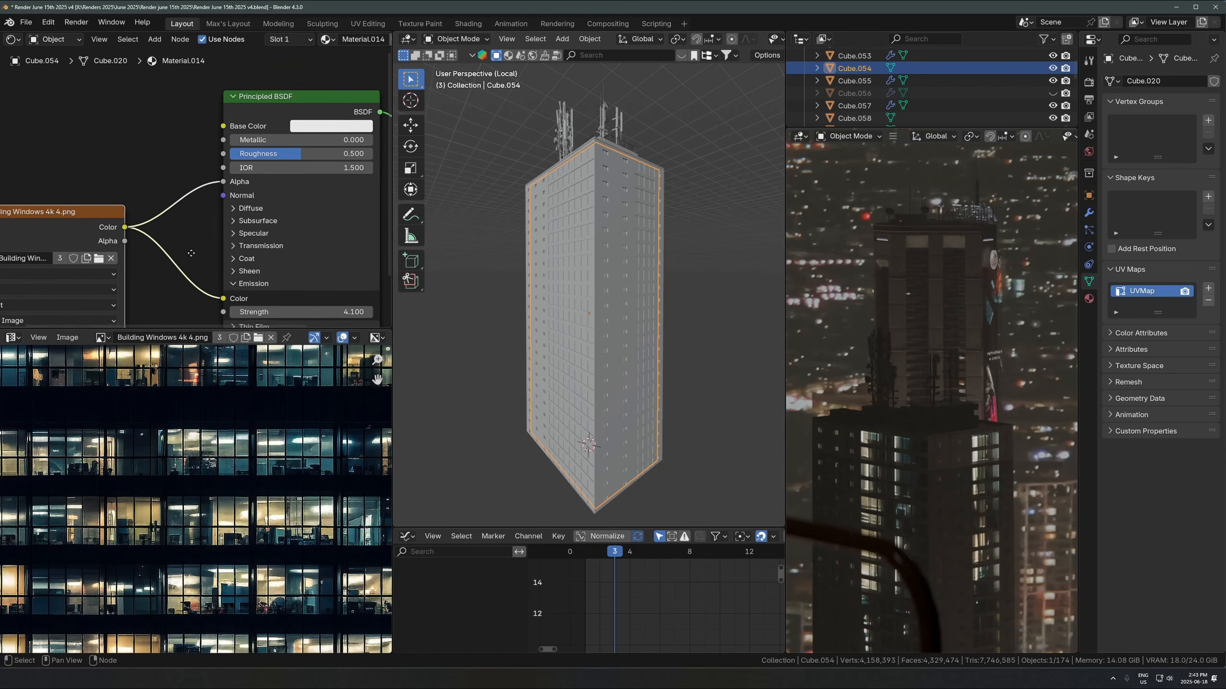
pyautogui.scroll(-1, 193, 252)
pyautogui.hotkey('shift', 'a')
pyautogui.write('col')
pyautogui.press('Down')
pyautogui.press('Return')
pyautogui.click(171, 152)
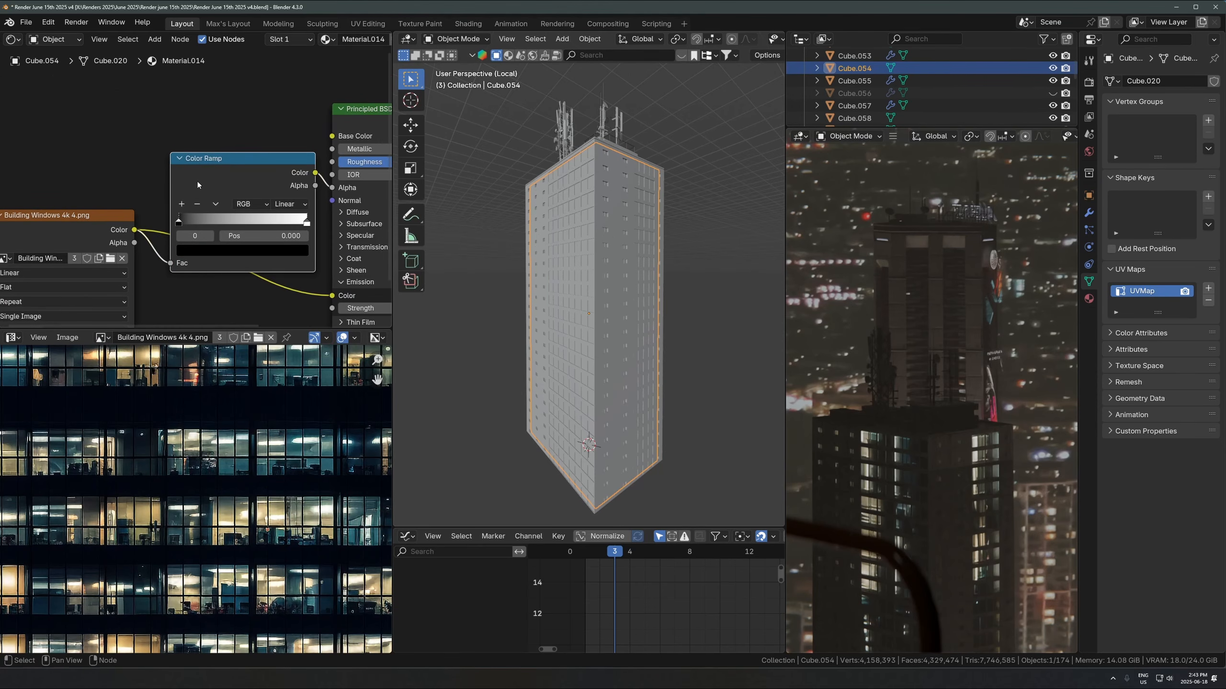
pyautogui.moveTo(178, 220); pyautogui.dragTo(209, 223)
# Step: Apply the inner shell's scale and unwrap its faces with Cube Projection
pyautogui.moveTo(591, 356); pyautogui.dragTo(633, 413, button='middle')
pyautogui.scroll(5, 624, 353)
pyautogui.hotkey('ctrl', 'a')
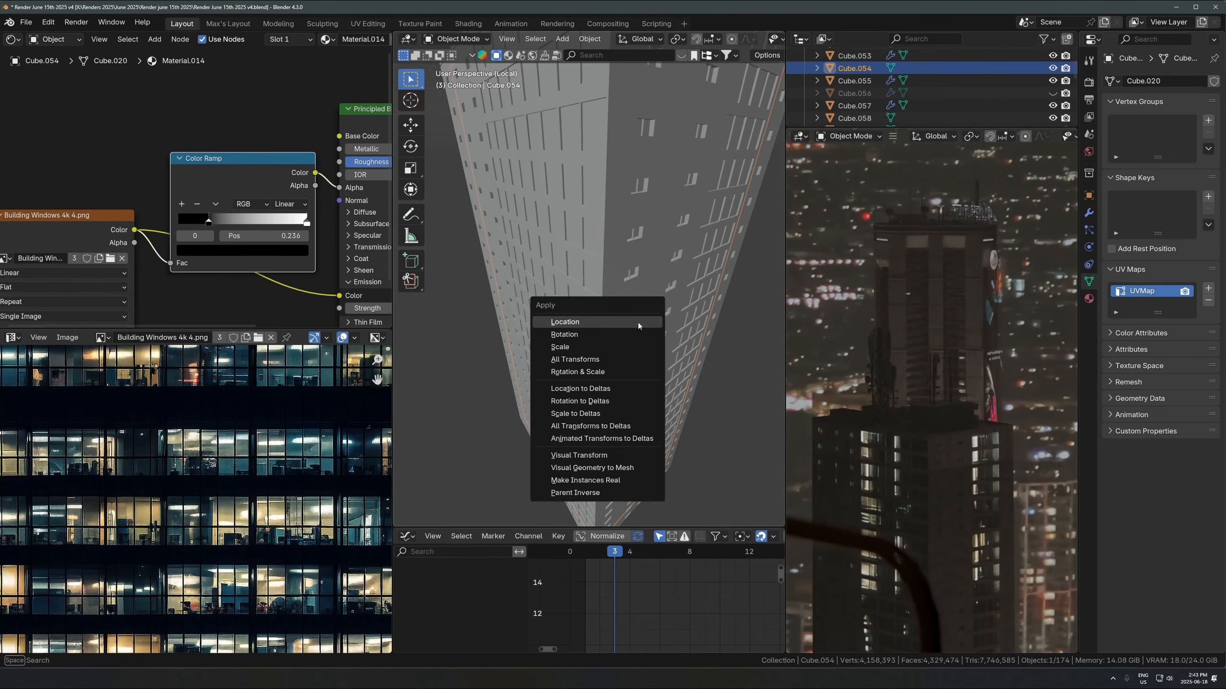
pyautogui.click(612, 348)
pyautogui.press('Tab')
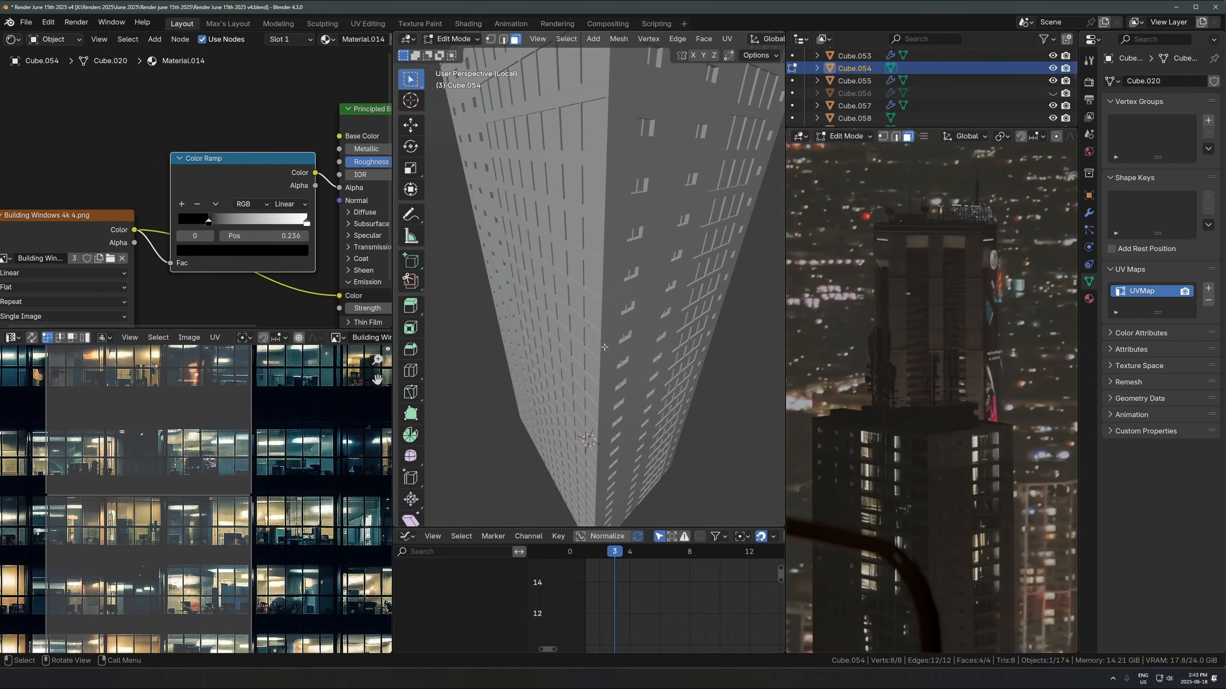
pyautogui.press('u')
pyautogui.moveTo(611, 361)
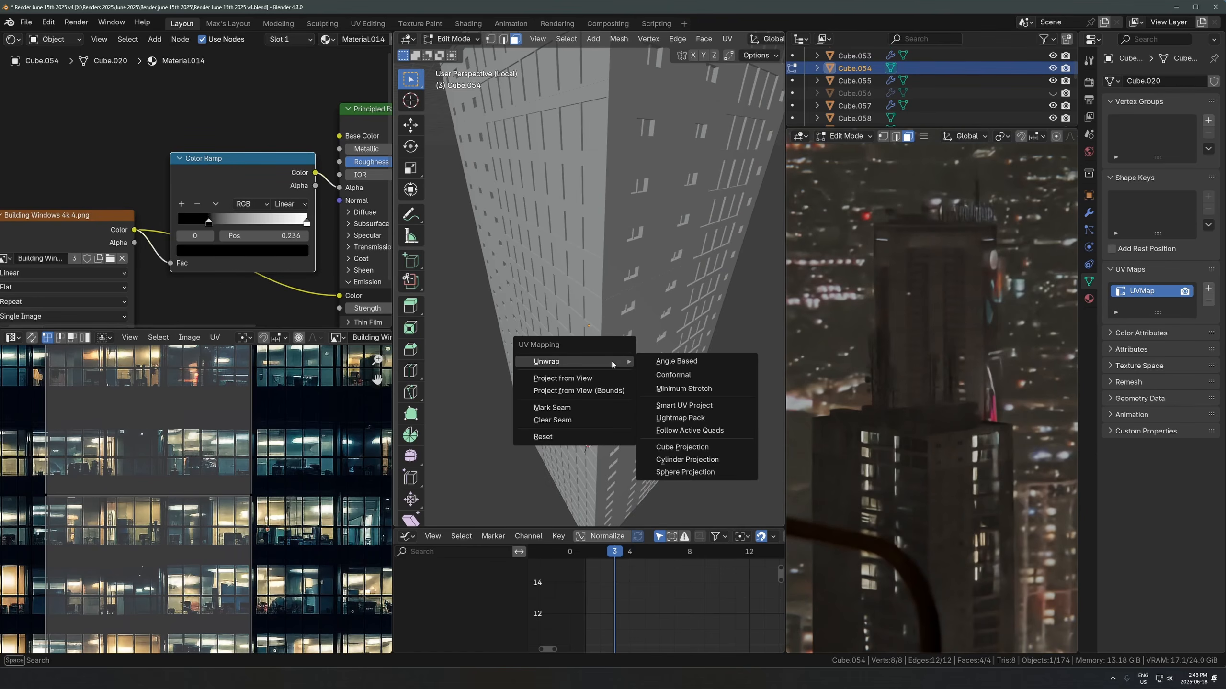
pyautogui.click(702, 449)
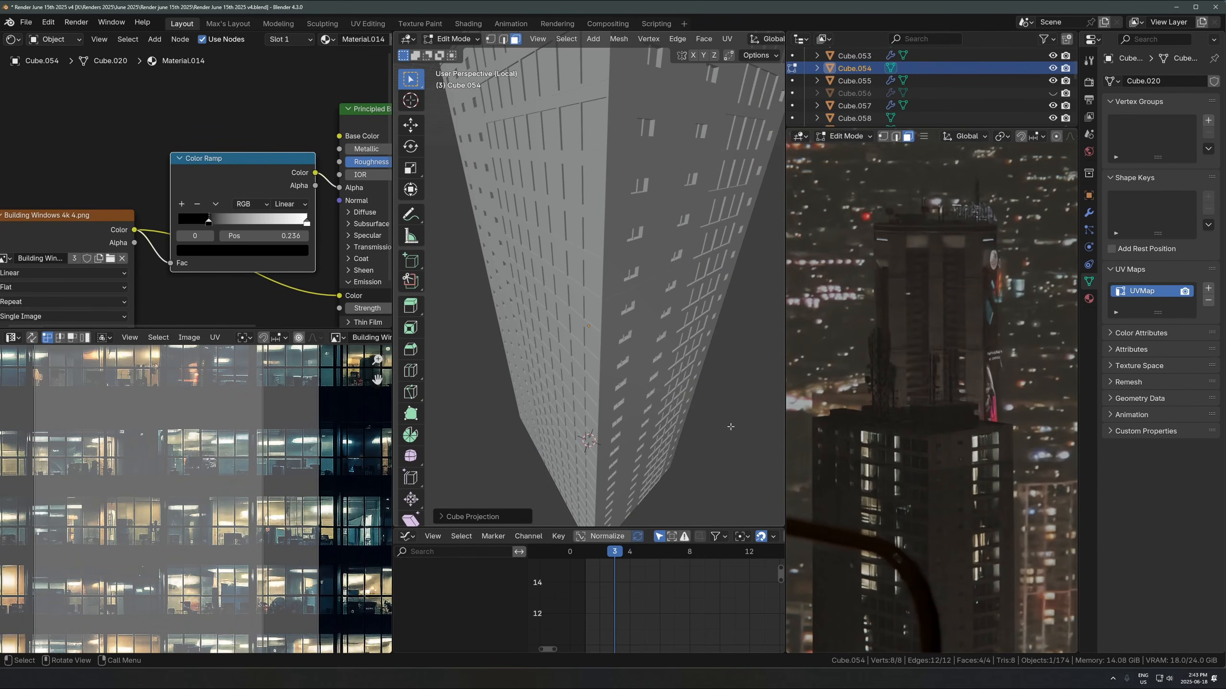
# Step: Scale the shell's UVs up uniformly until they extend beyond the image vertically, then return to Object Mode to check the windows
pyautogui.scroll(-6, 731, 427)
pyautogui.scroll(-5, 290, 459)
pyautogui.press('s')
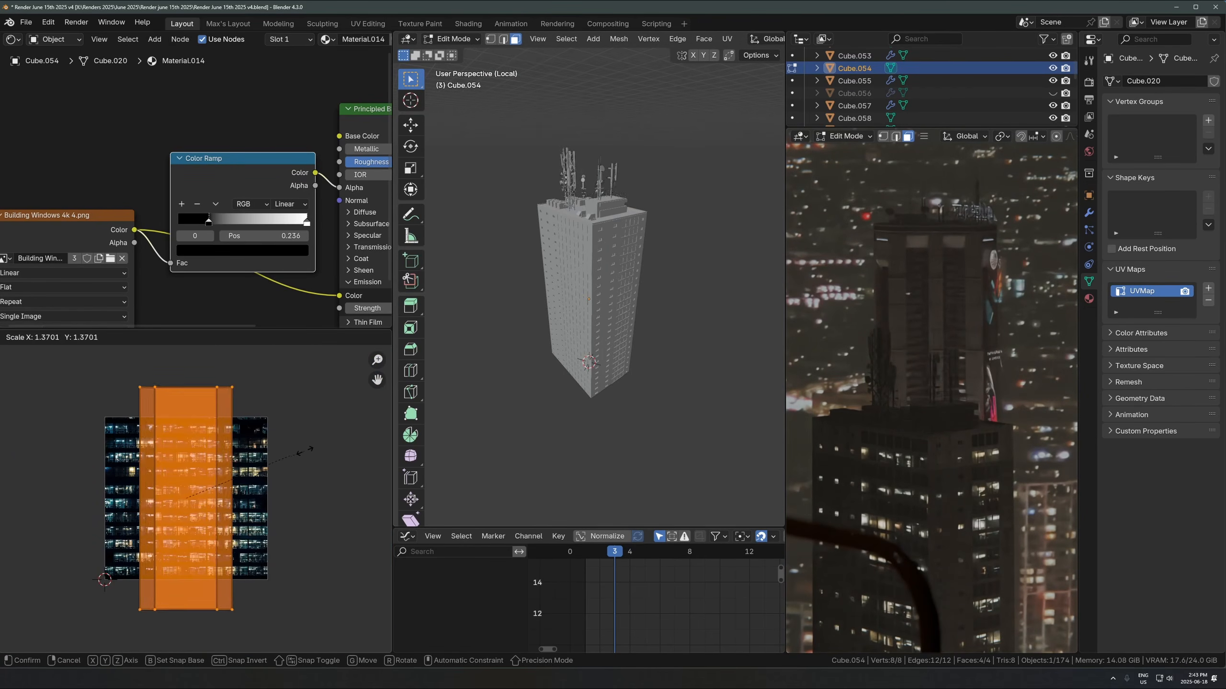
pyautogui.click(364, 586)
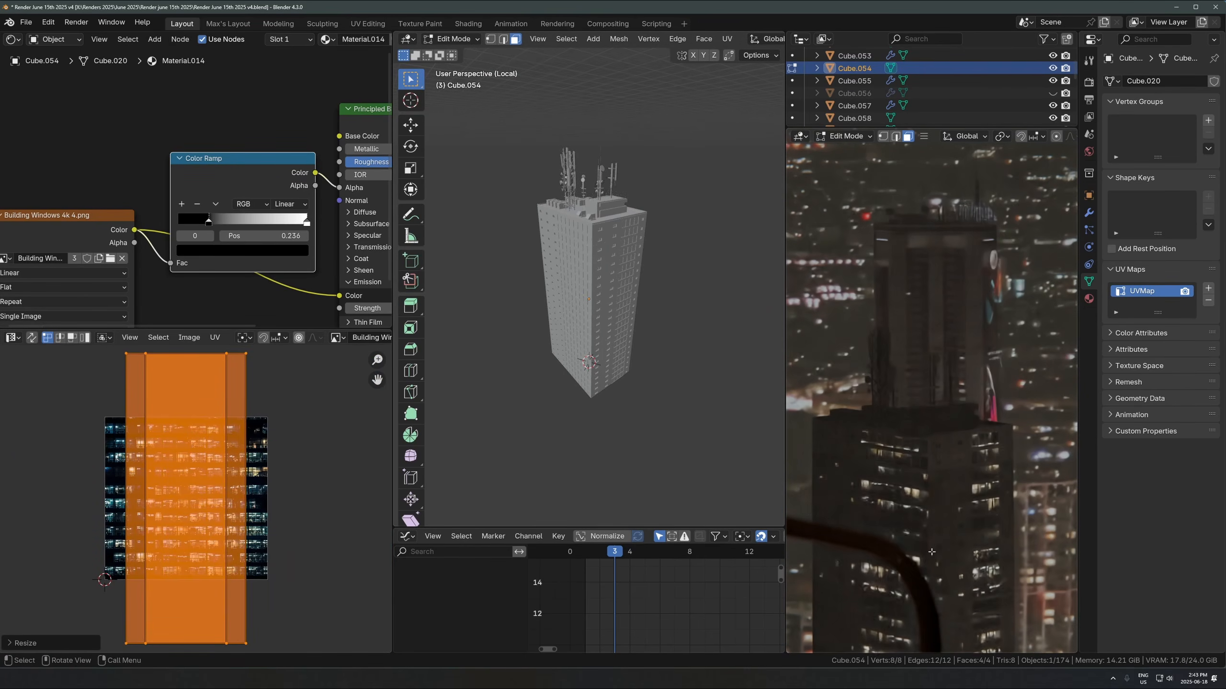
pyautogui.press('Tab')
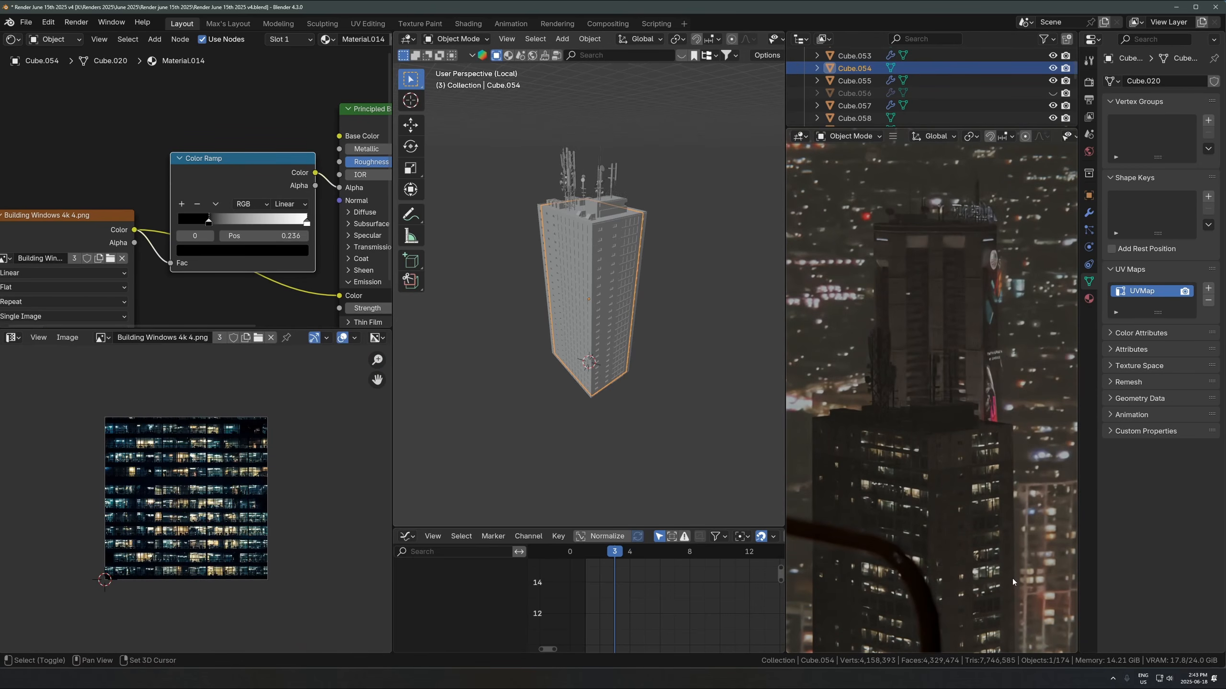
pyautogui.scroll(2, 967, 535)
pyautogui.keyDown('shift'); pyautogui.moveTo(968, 534); pyautogui.dragTo(951, 456, button='middle'); pyautogui.keyUp('shift')
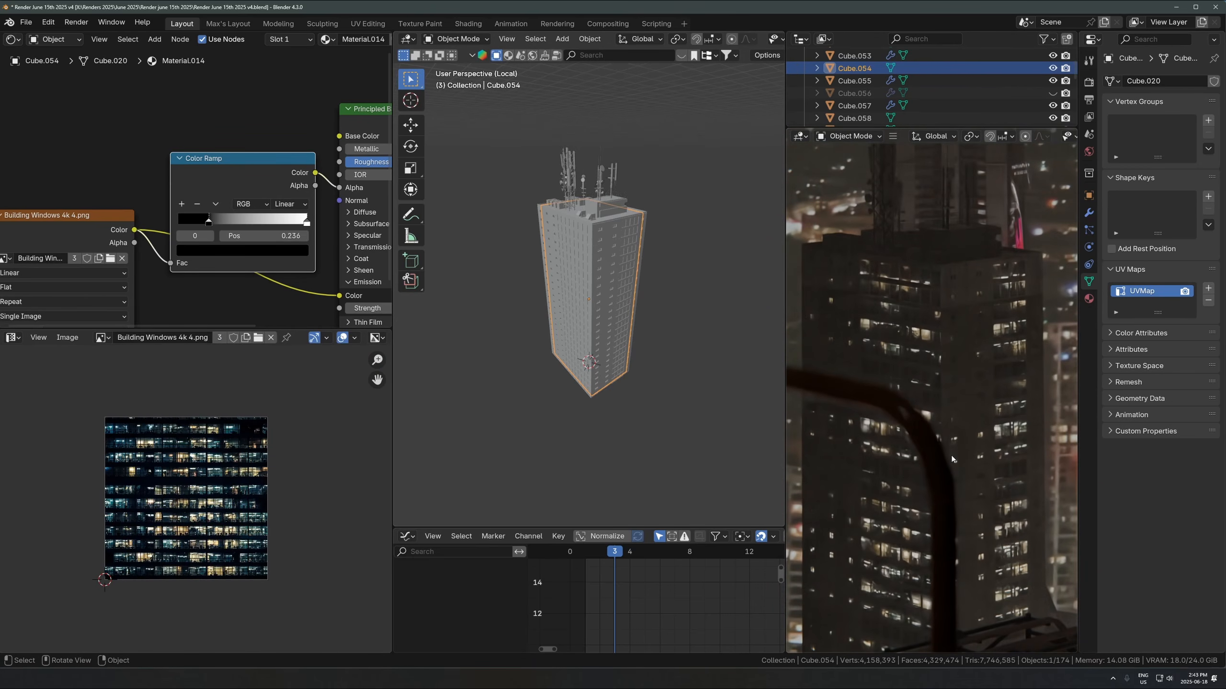
# Step: Shrink the inner shell slightly in width and depth without changing its height, then narrow it a little more along X
pyautogui.press('s')
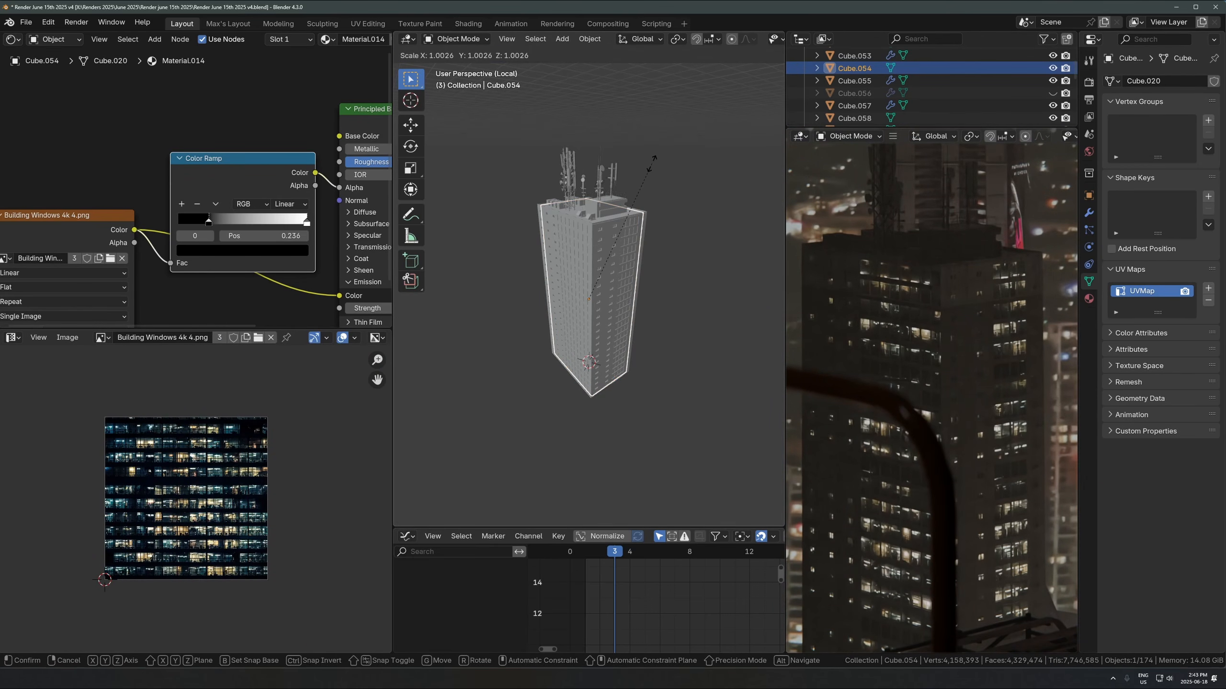
pyautogui.hotkey('shift', 'z')
pyautogui.click(644, 171)
pyautogui.press('s')
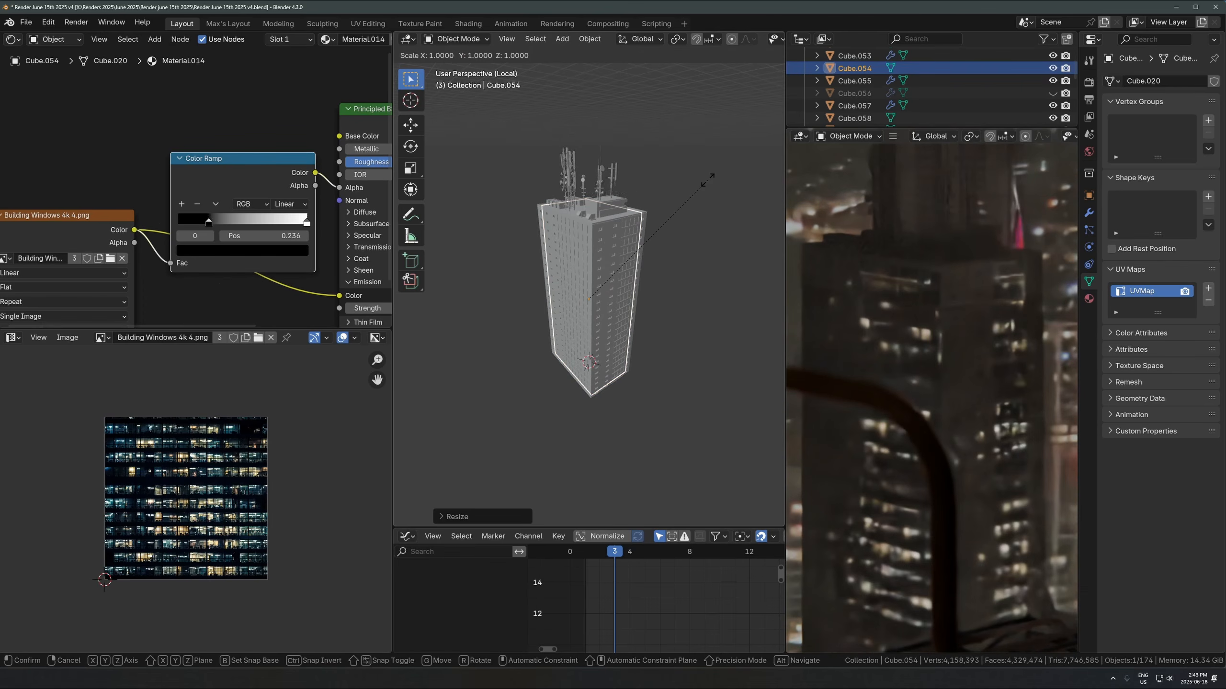
pyautogui.press('x')
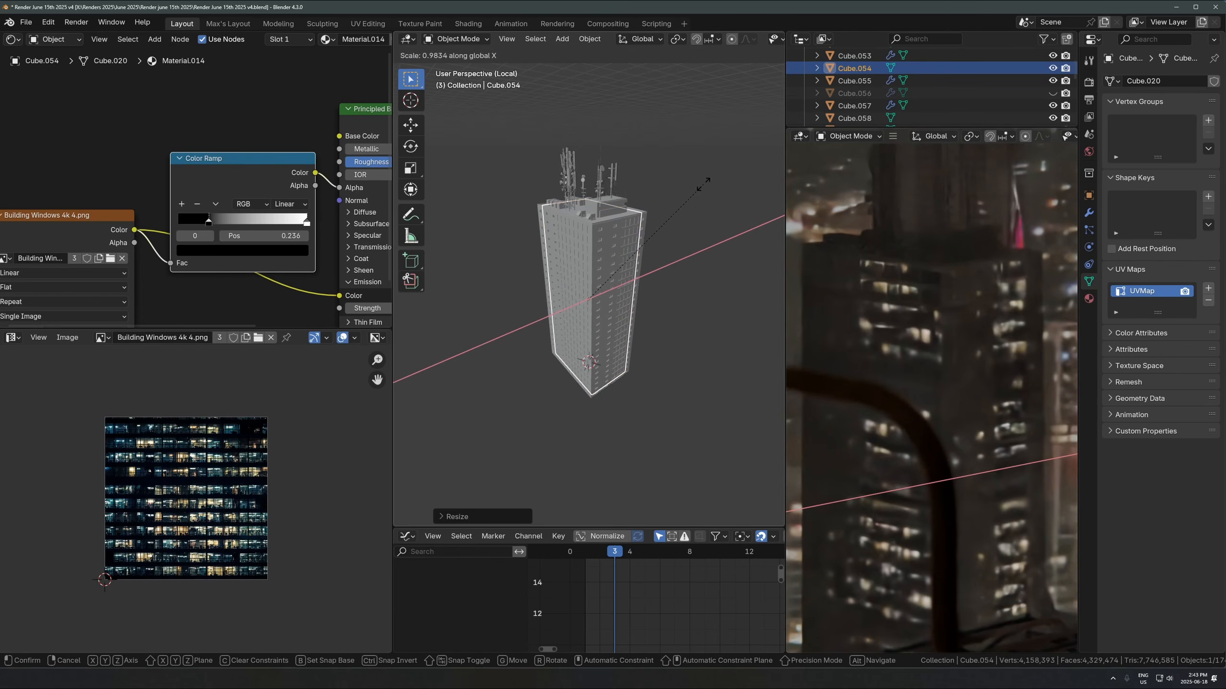
pyautogui.click(698, 187)
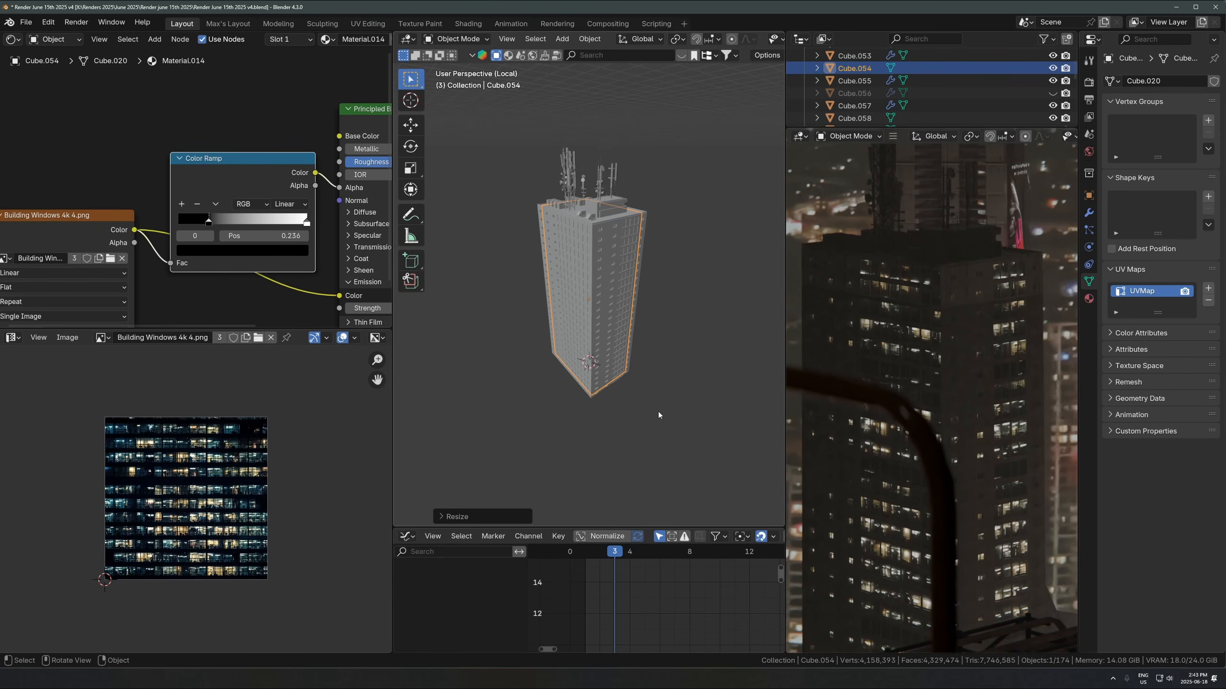
# Step: Shift the shell's UVs slightly downwards along Y to adjust how the lit floors line up with the window openings
pyautogui.scroll(2, 627, 386)
pyautogui.press('Tab')
pyautogui.press('g')
pyautogui.press('y')
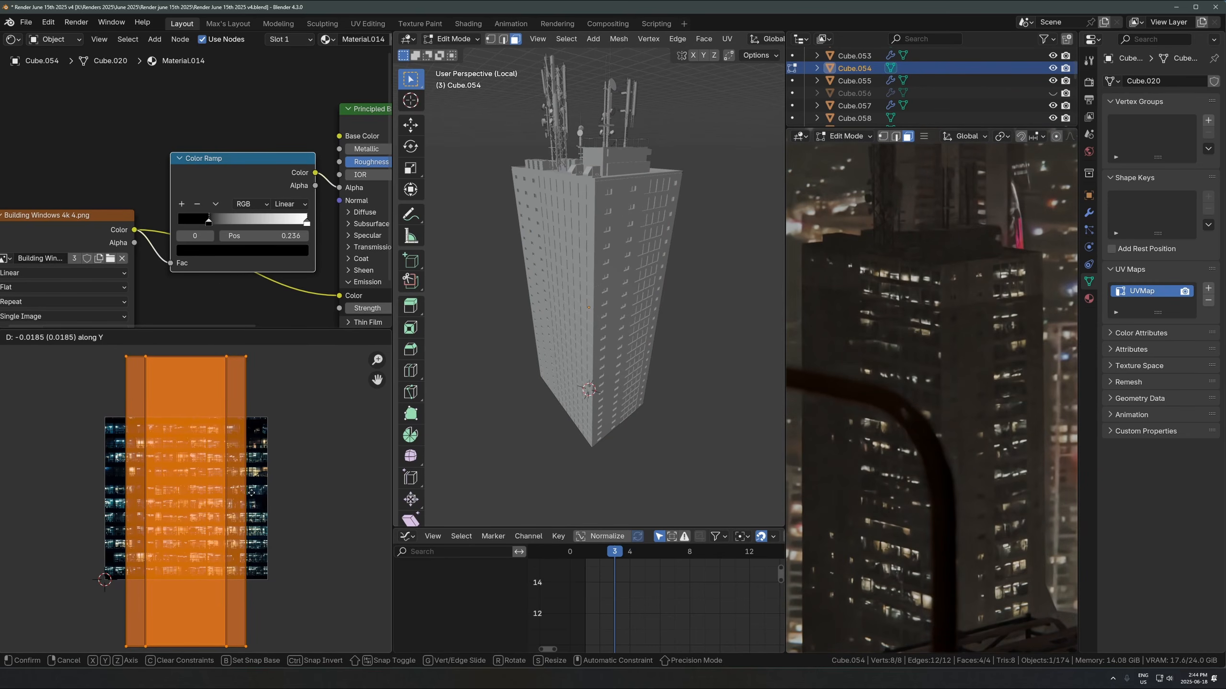
pyautogui.click(250, 498)
pyautogui.press('Tab')
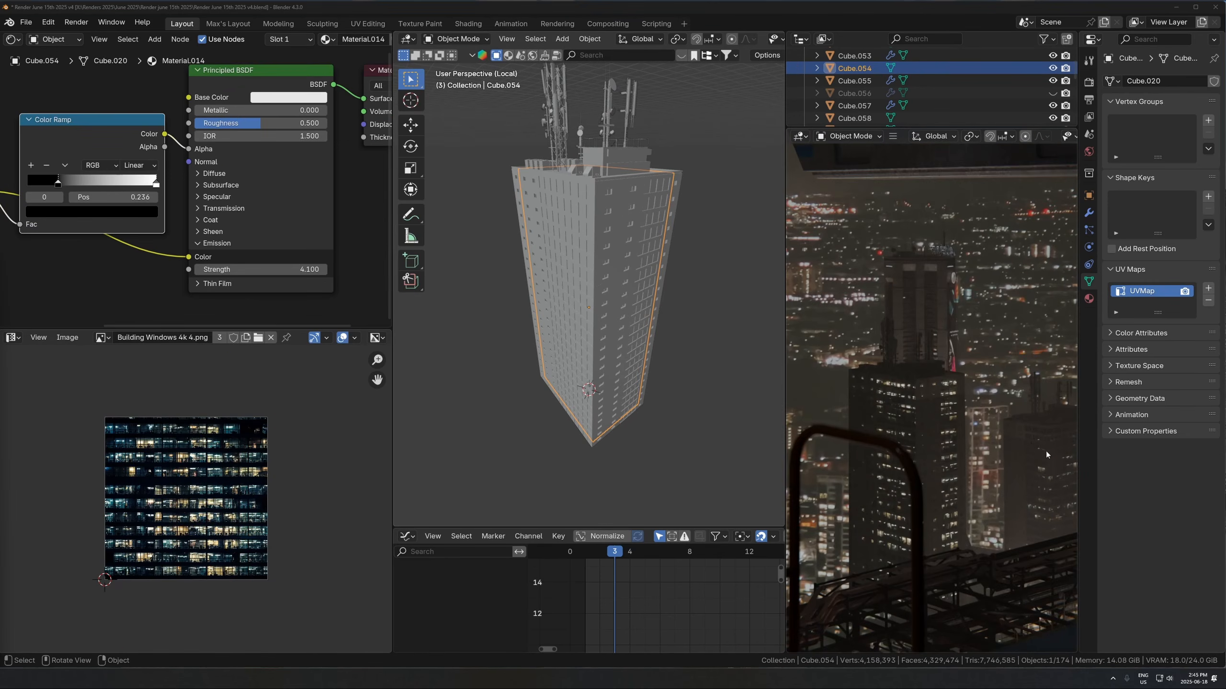
# Step: Reduce the window material's emission strength to 1.58 to suit the surrounding night city
pyautogui.scroll(5, 968, 358)
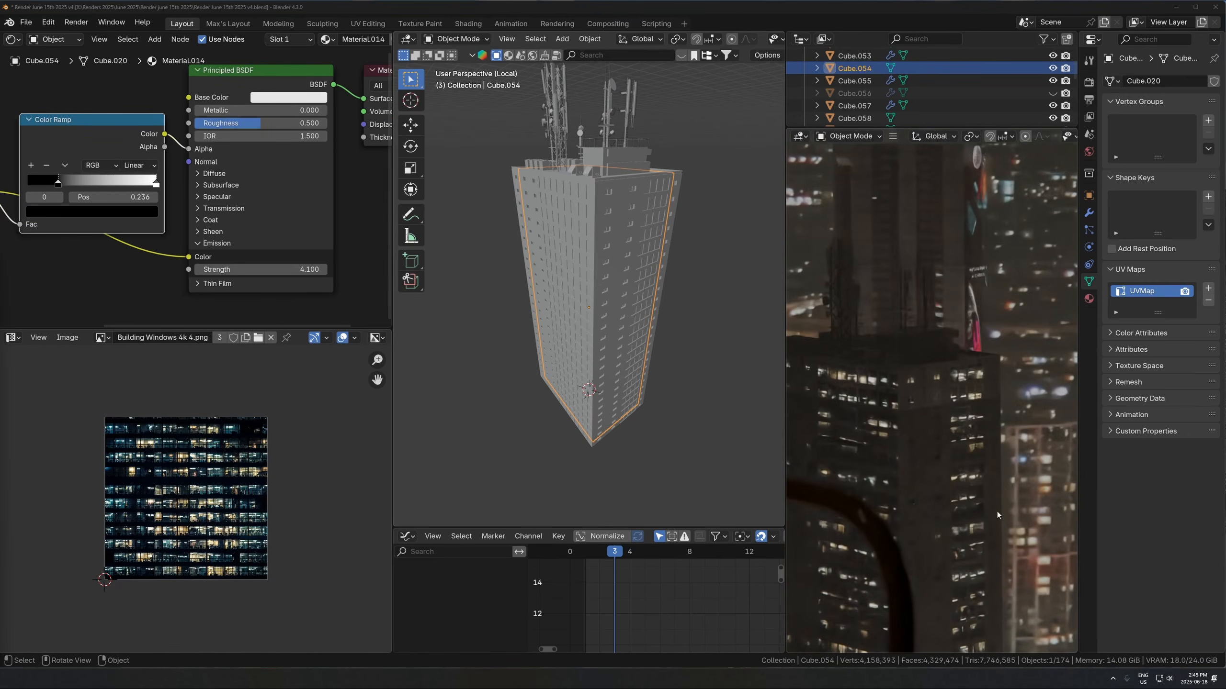
pyautogui.scroll(1, 961, 409)
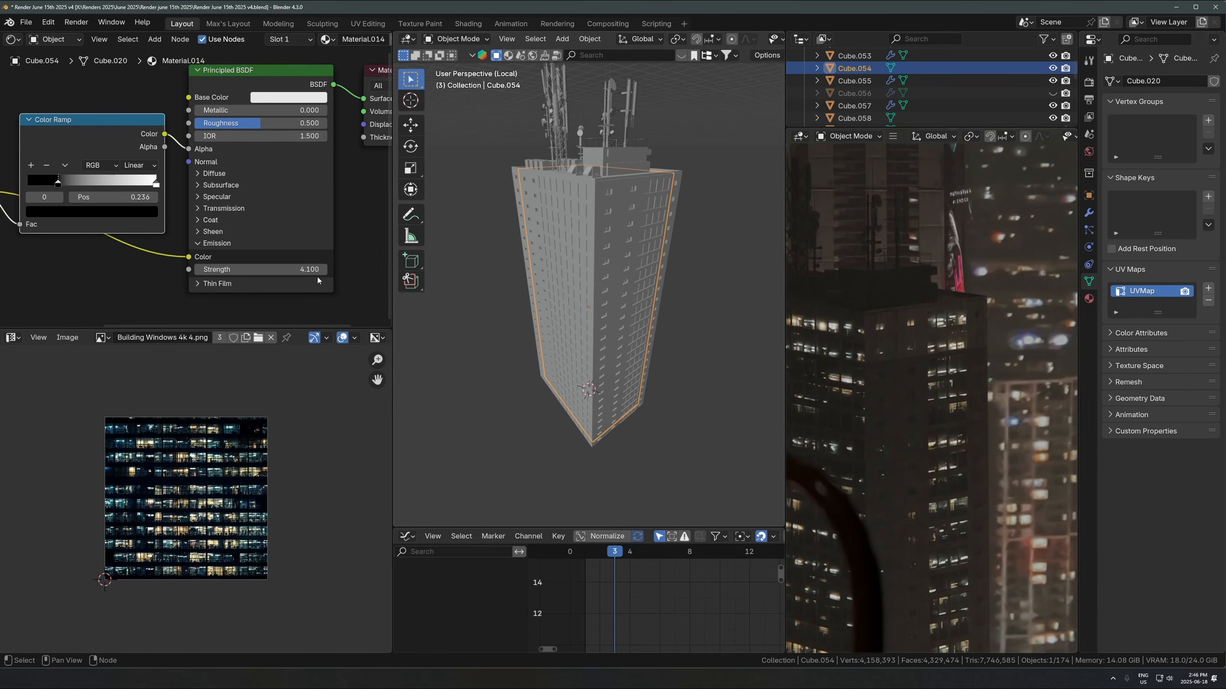
pyautogui.moveTo(317, 280); pyautogui.dragTo(241, 236, button='middle')
pyautogui.moveTo(246, 235); pyautogui.dragTo(193, 235)
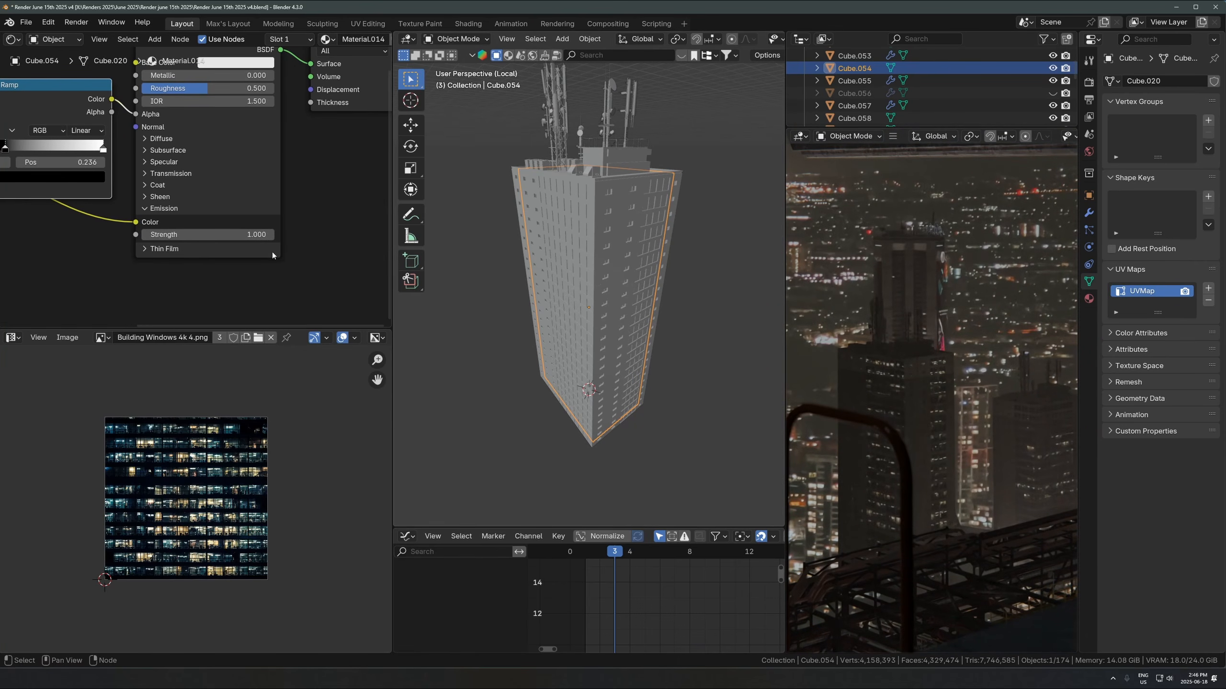
pyautogui.keyDown('shift'); pyautogui.moveTo(208, 235); pyautogui.dragTo(236, 235); pyautogui.keyUp('shift')
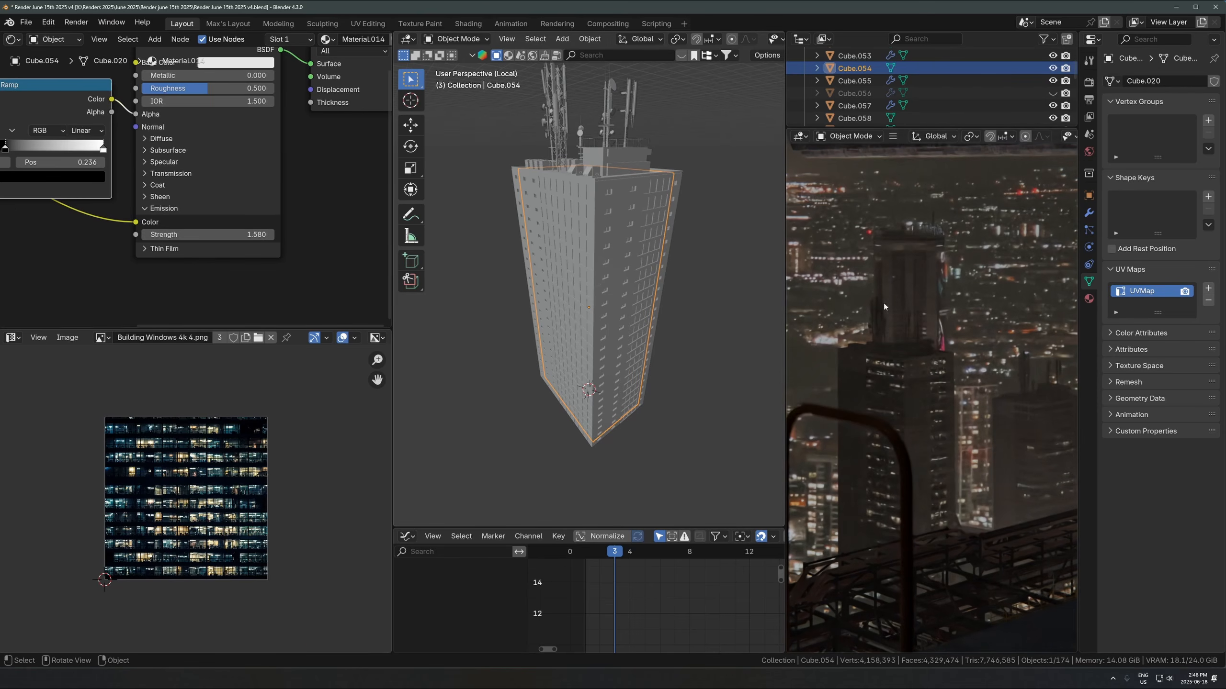
# Step: Examine the lit towers in the rendered view, both up close and within the full platform and train composition
pyautogui.scroll(-4, 949, 400)
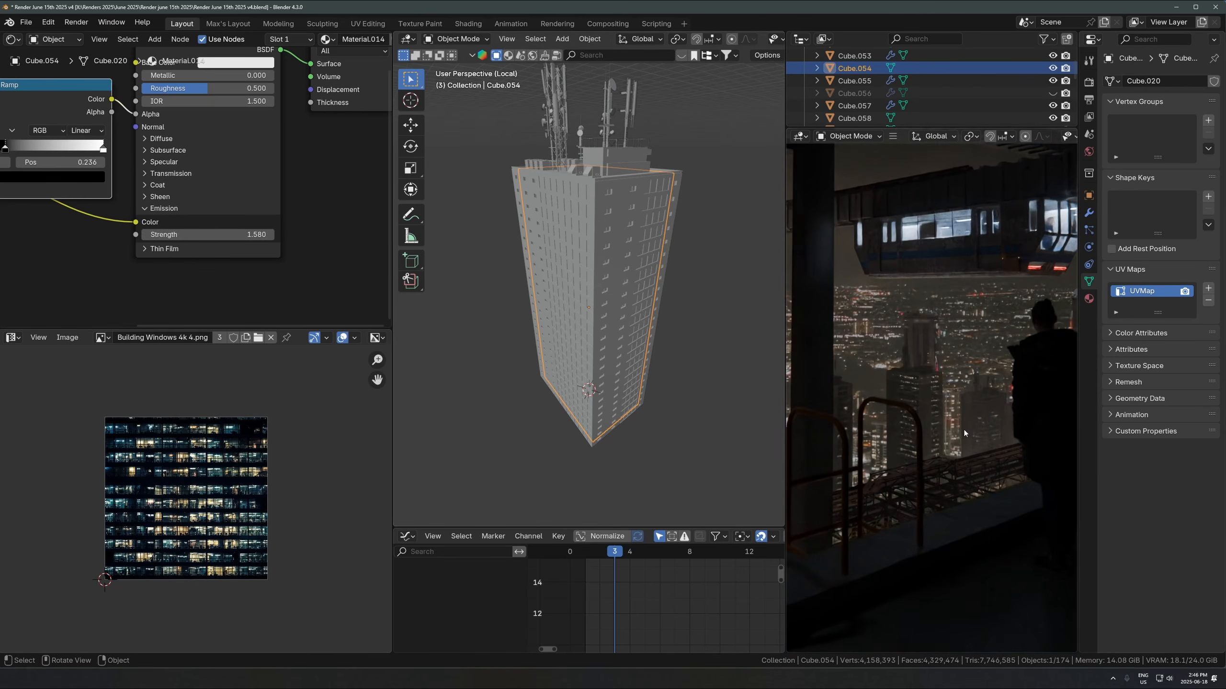
pyautogui.scroll(6, 964, 429)
pyautogui.keyDown('shift'); pyautogui.moveTo(963, 429); pyautogui.dragTo(1003, 461, button='middle'); pyautogui.keyUp('shift')
pyautogui.scroll(4, 942, 441)
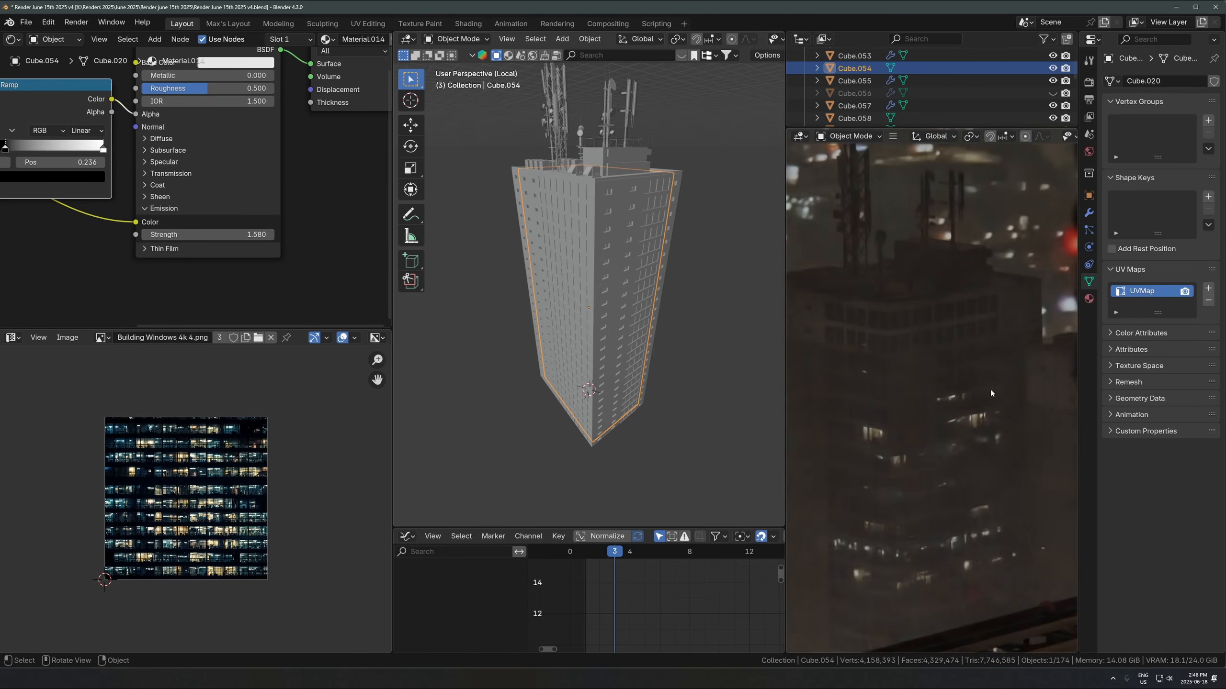
pyautogui.scroll(-5, 913, 440)
pyautogui.keyDown('shift'); pyautogui.moveTo(931, 427); pyautogui.dragTo(1020, 504, button='middle'); pyautogui.keyUp('shift')
pyautogui.scroll(-3, 886, 406)
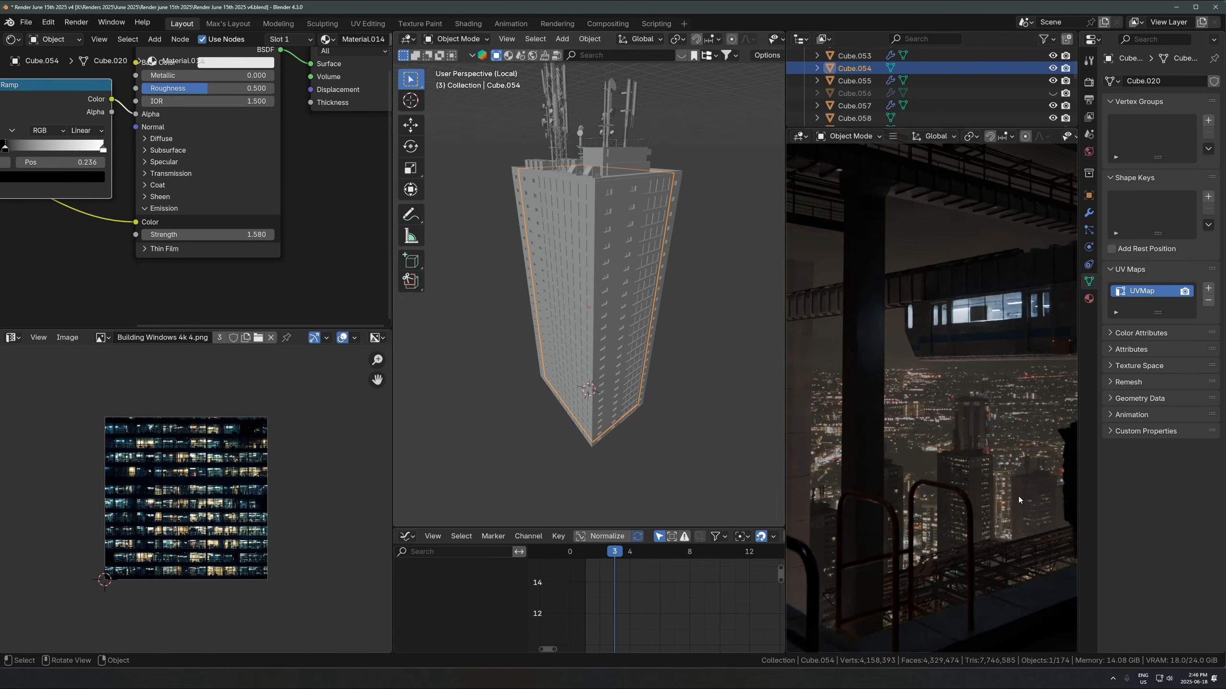
pyautogui.scroll(-5, 1064, 389)
pyautogui.scroll(5, 985, 471)
pyautogui.keyDown('shift'); pyautogui.moveTo(984, 470); pyautogui.dragTo(982, 585, button='middle'); pyautogui.keyUp('shift')
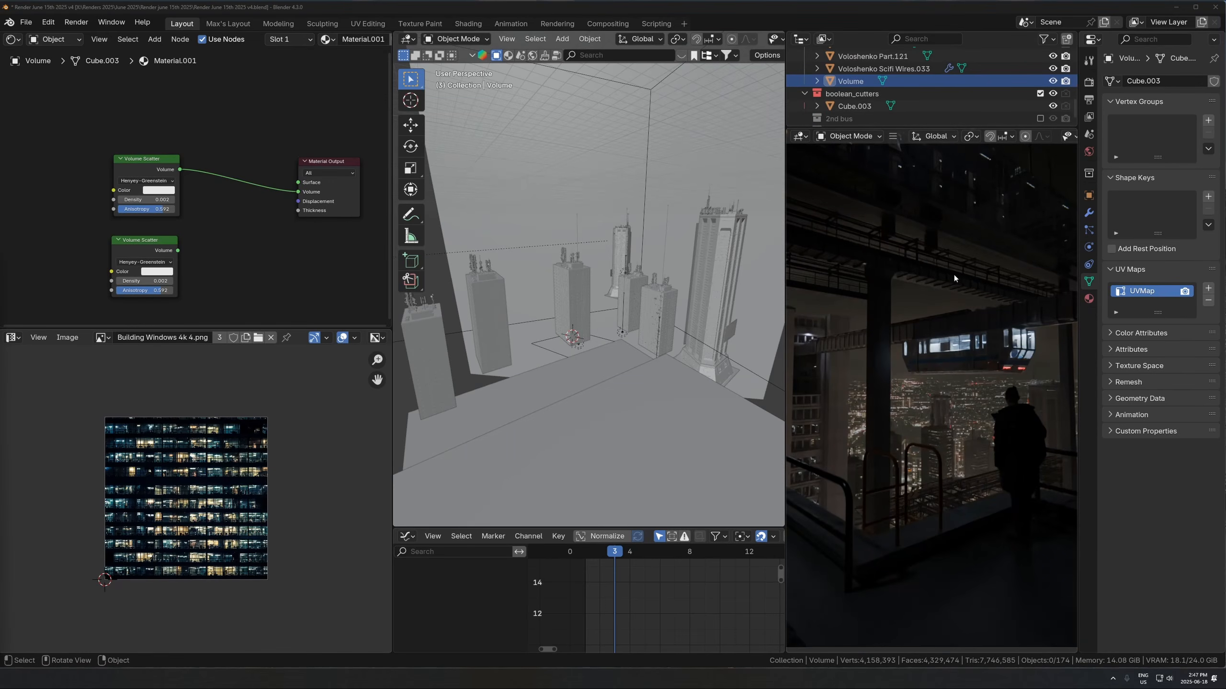
# Step: Select the Volume box that encloses the city and display its object properties
pyautogui.scroll(1, 964, 445)
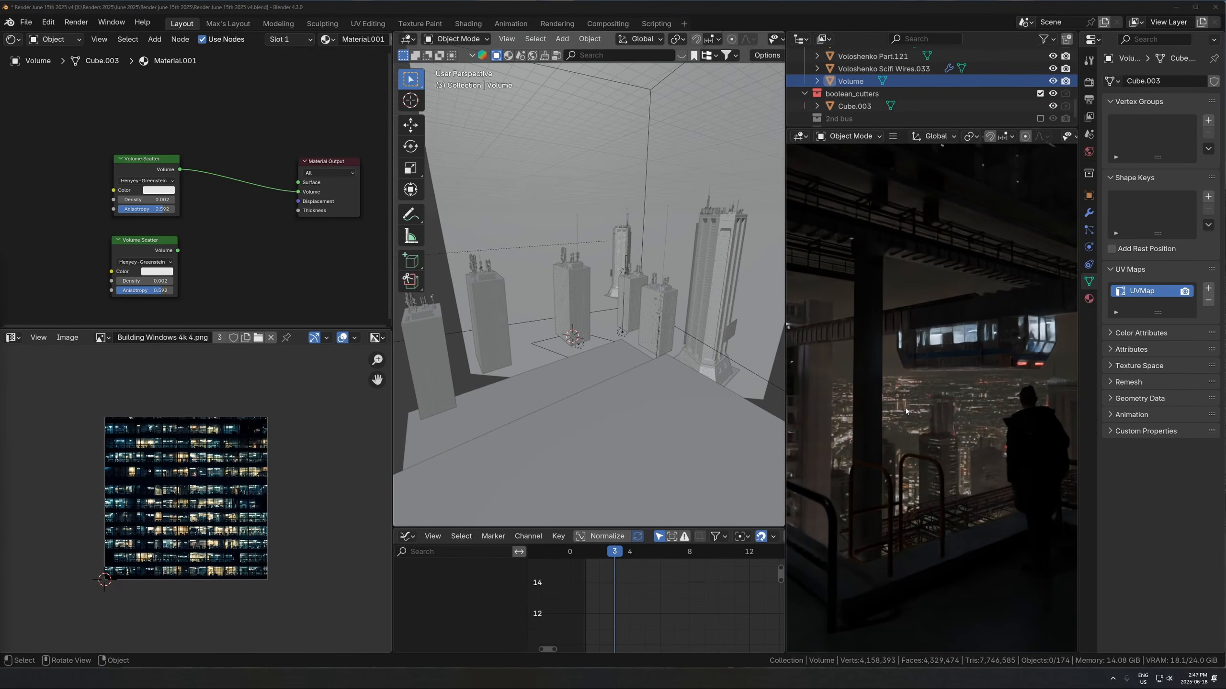
pyautogui.scroll(-8, 578, 207)
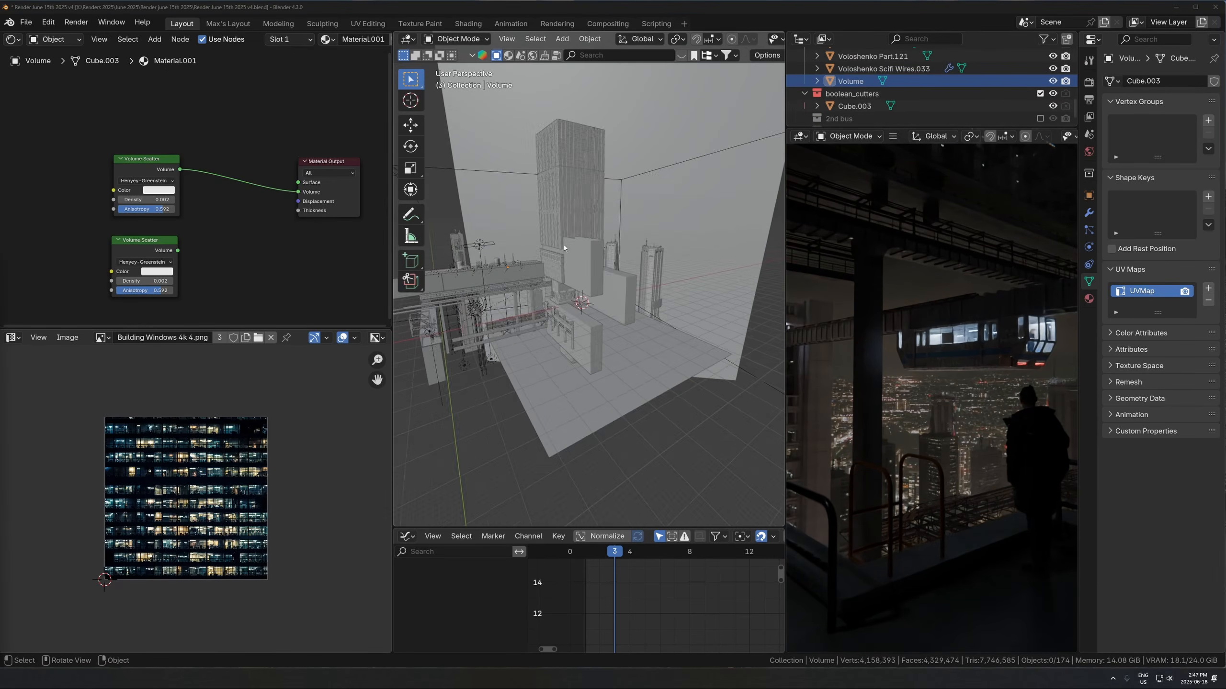
pyautogui.click(521, 205)
pyautogui.moveTo(521, 205); pyautogui.dragTo(637, 227, button='middle')
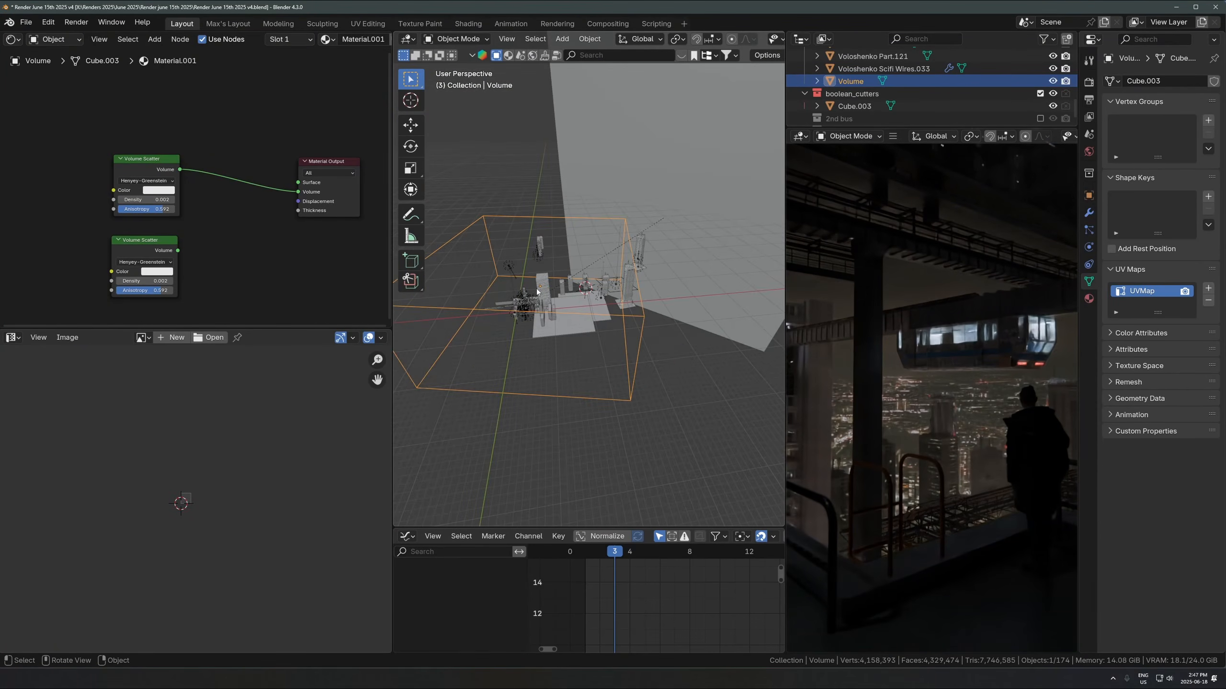
pyautogui.click(1089, 195)
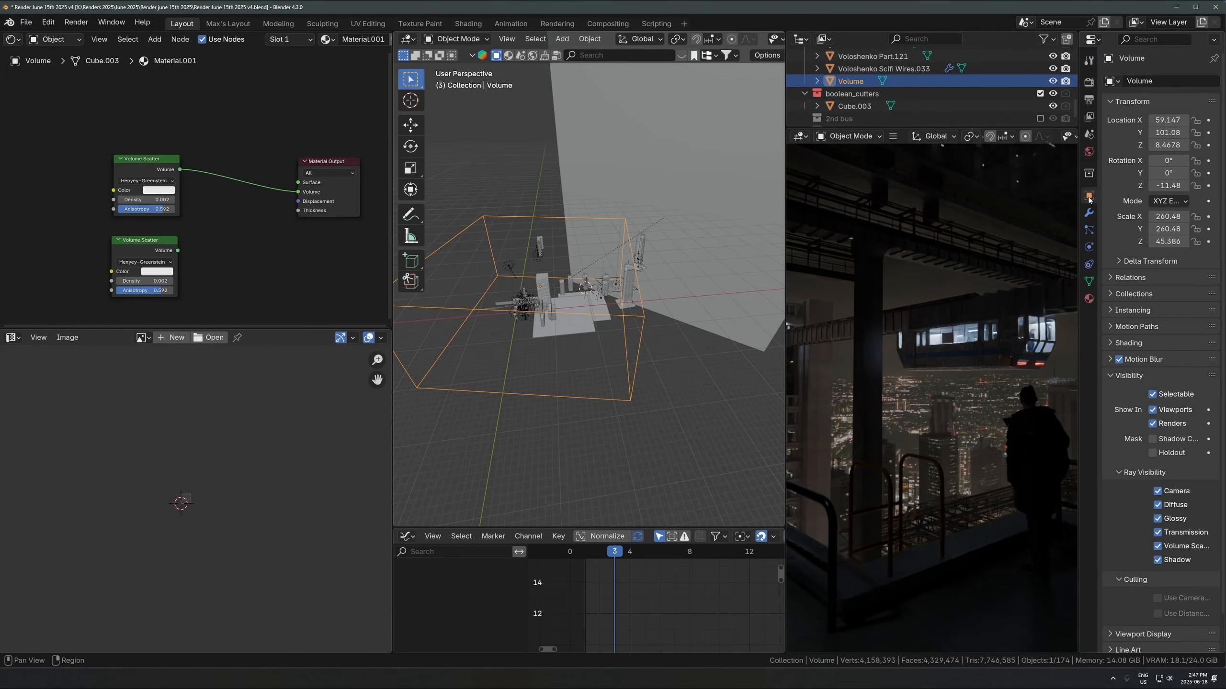
# Step: Expand the Volume box's viewport display settings and check its Display As option
pyautogui.scroll(-4, 1148, 531)
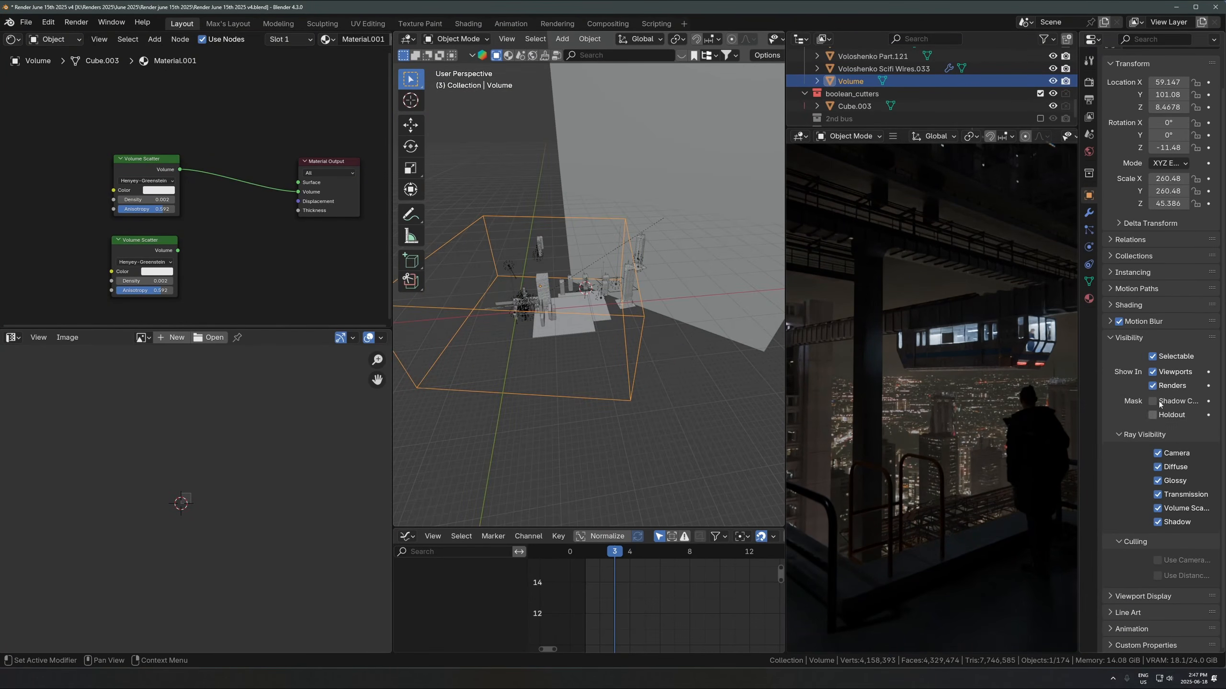
pyautogui.click(1152, 550)
pyautogui.scroll(-5, 1154, 549)
pyautogui.click(1175, 576)
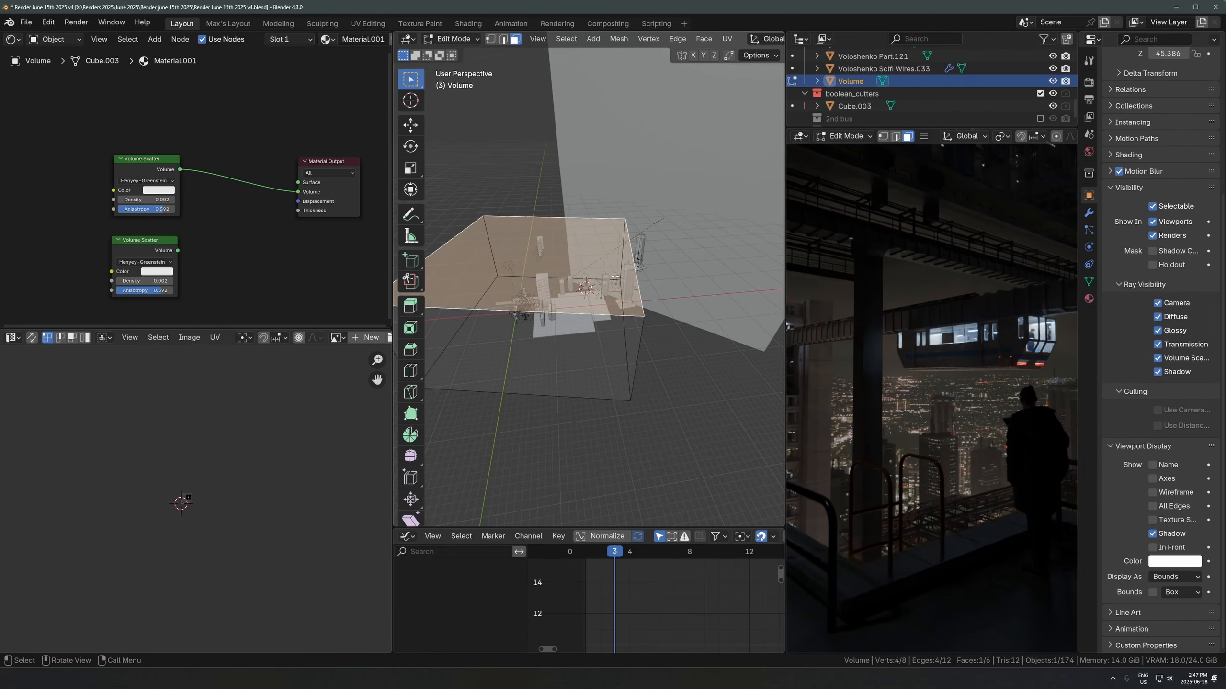
# Step: Inspect the exact Density value of the Volume Scatter node connected to the Material Output
pyautogui.scroll(4, 195, 188)
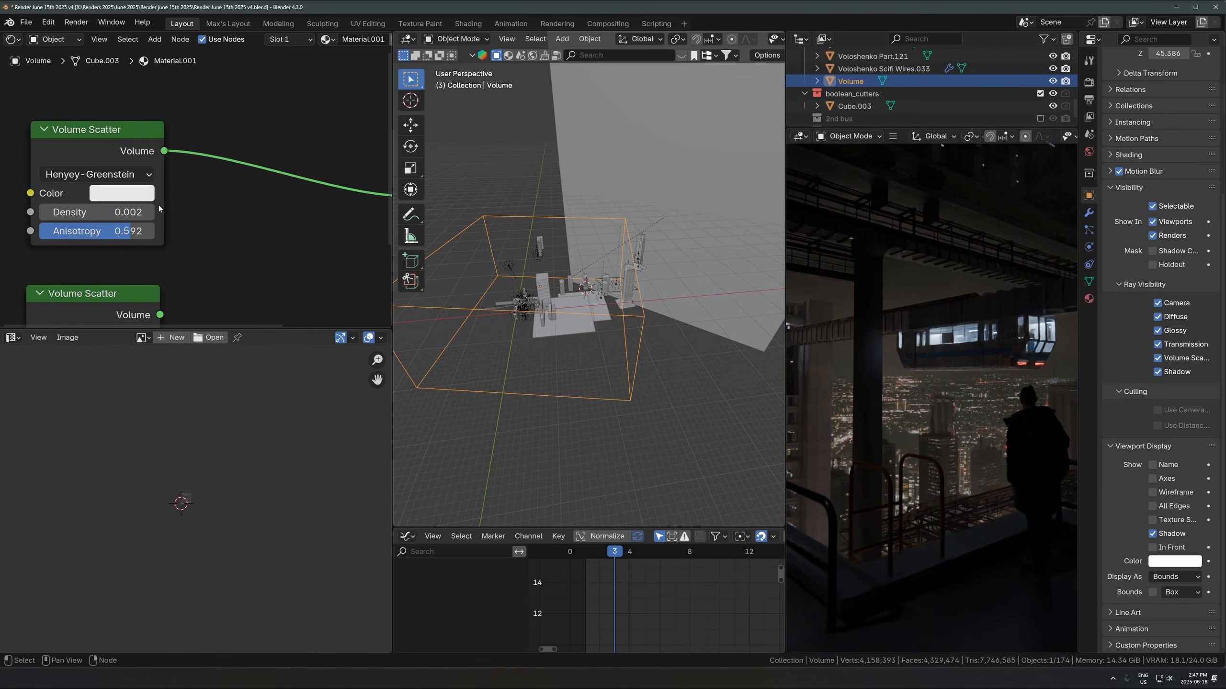
pyautogui.click(83, 215)
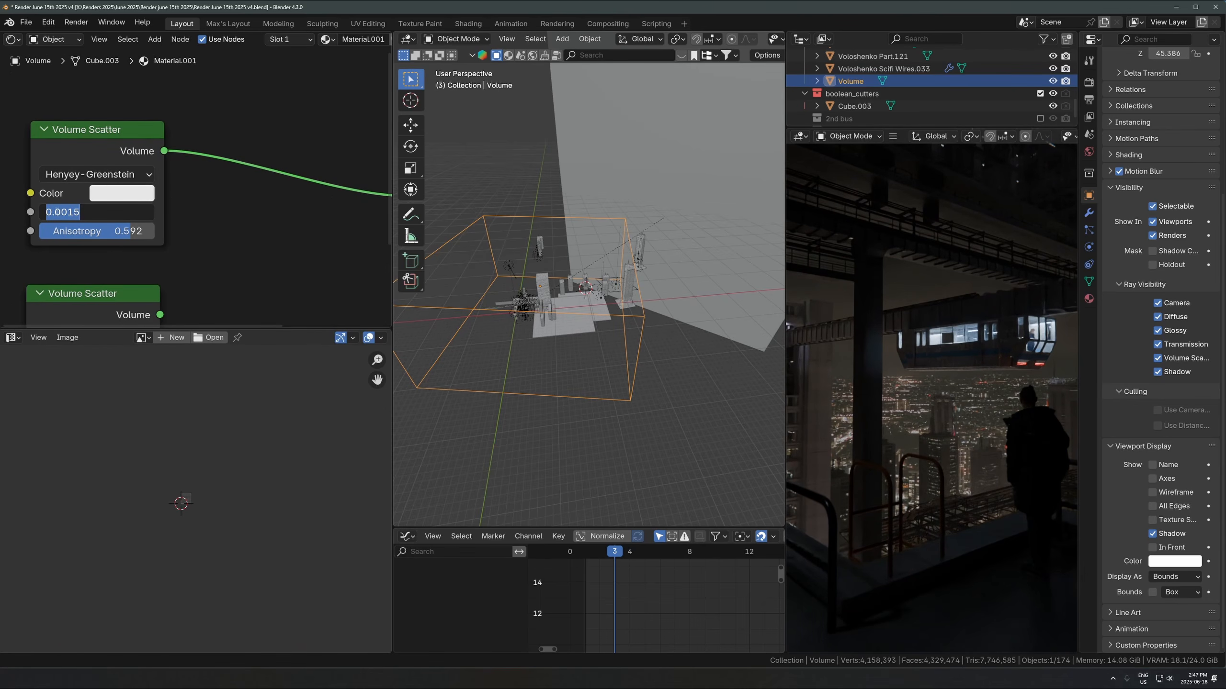
pyautogui.click(60, 213)
pyautogui.click(68, 212)
pyautogui.click(74, 212)
pyautogui.click(80, 213)
pyautogui.click(131, 261)
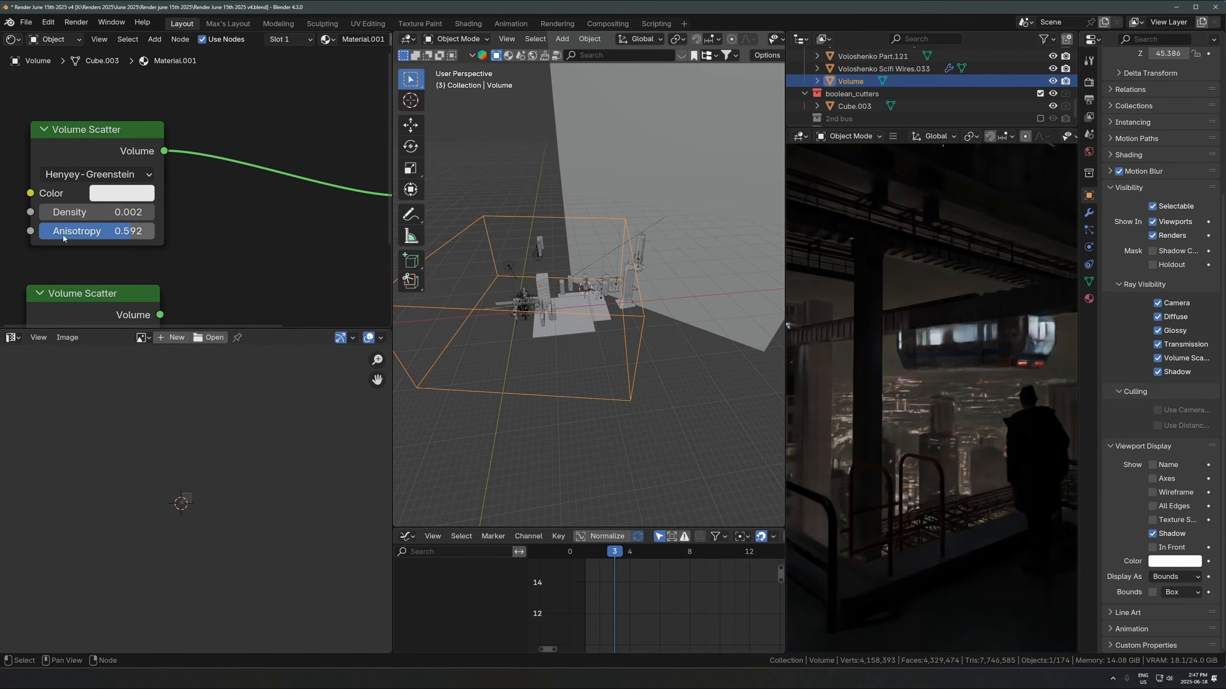
# Step: Hide the Volume box in the viewport to compare the rendered camera view without atmosphere, and show it again
pyautogui.scroll(3, 636, 348)
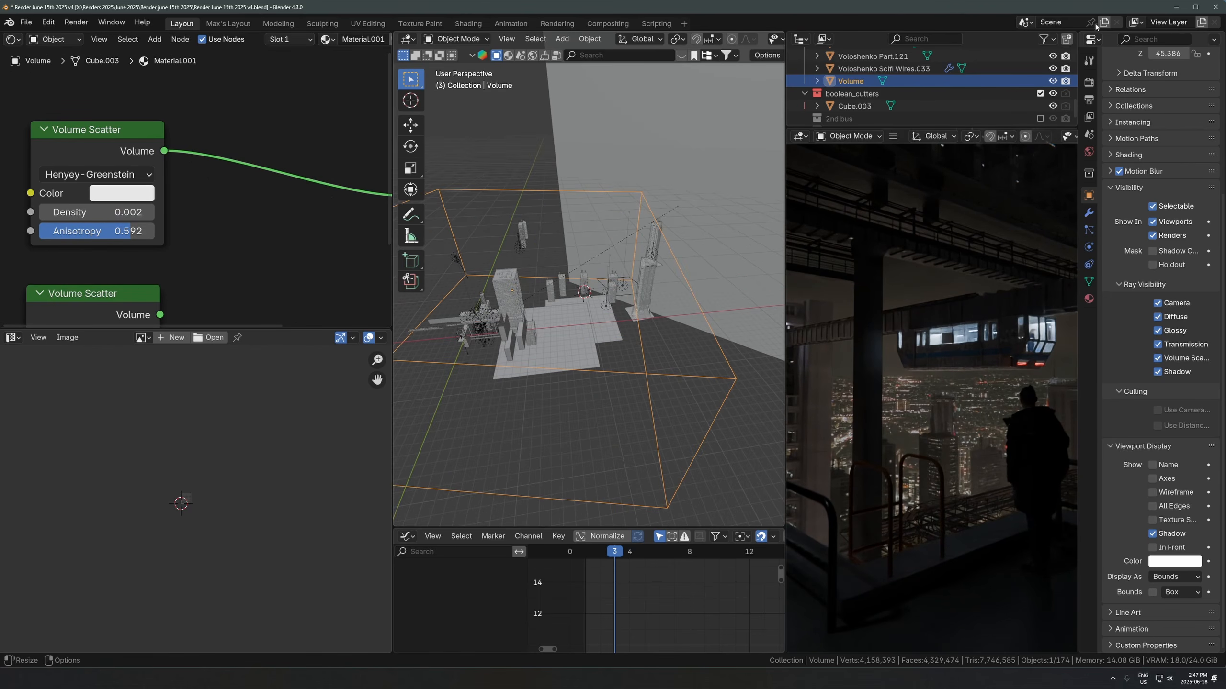
pyautogui.click(1053, 80)
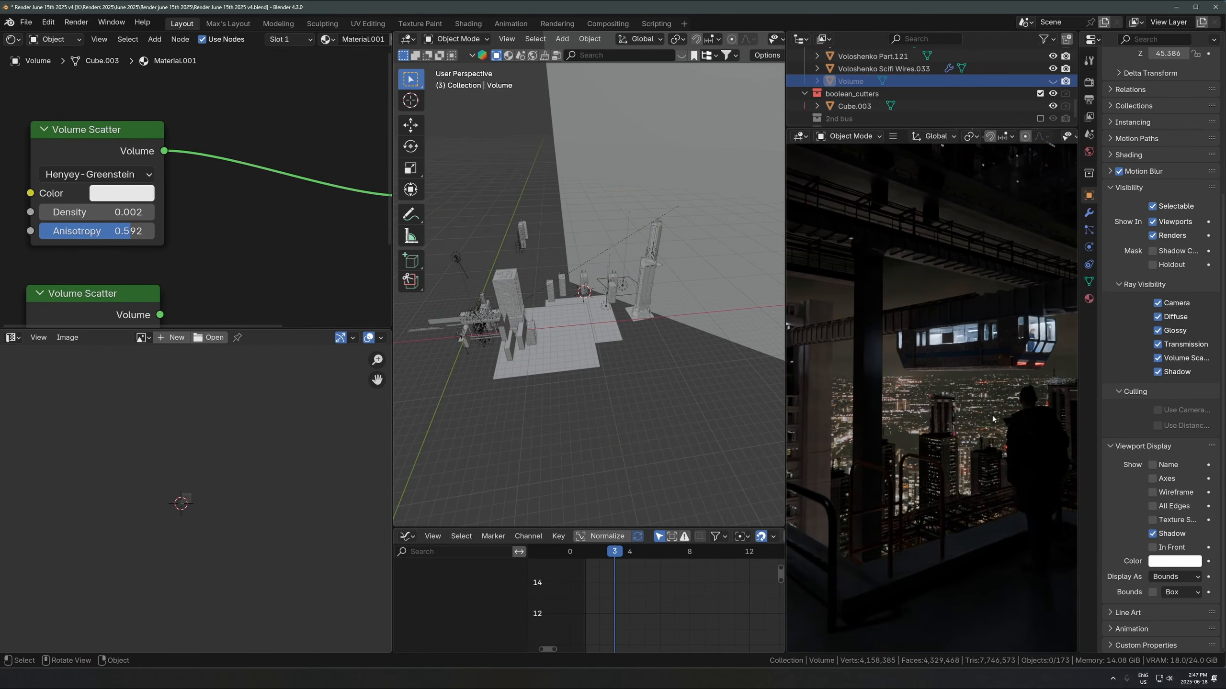
pyautogui.press('KP_0')
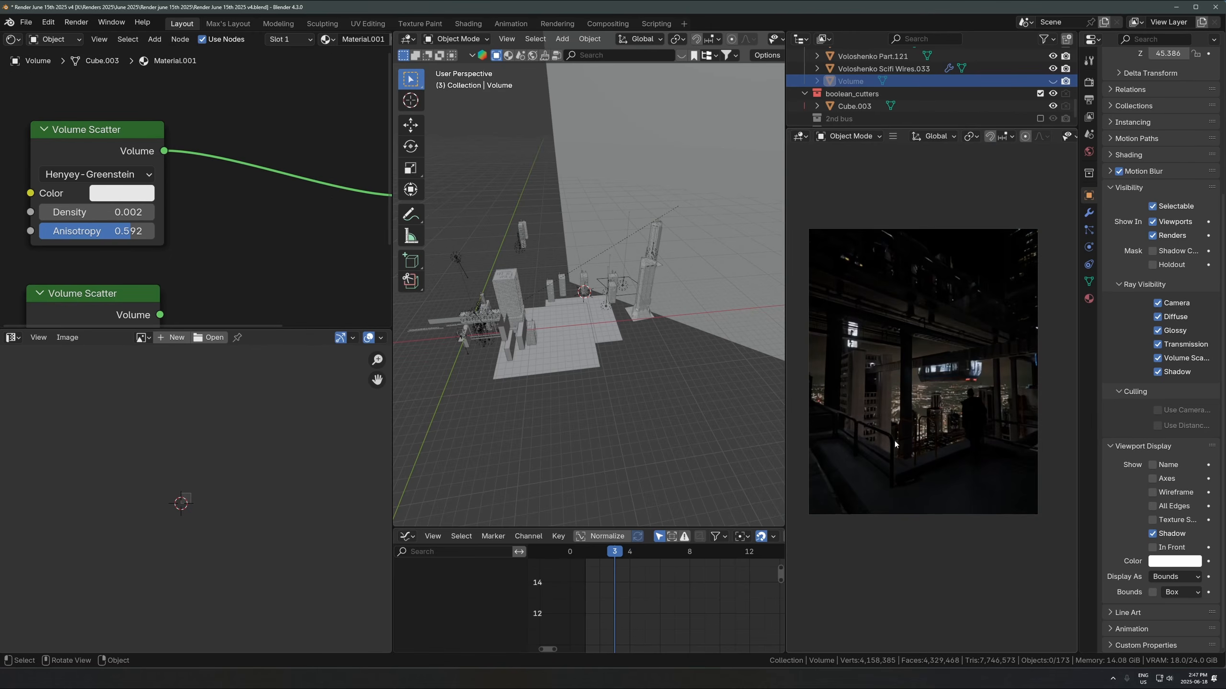
pyautogui.scroll(3, 896, 444)
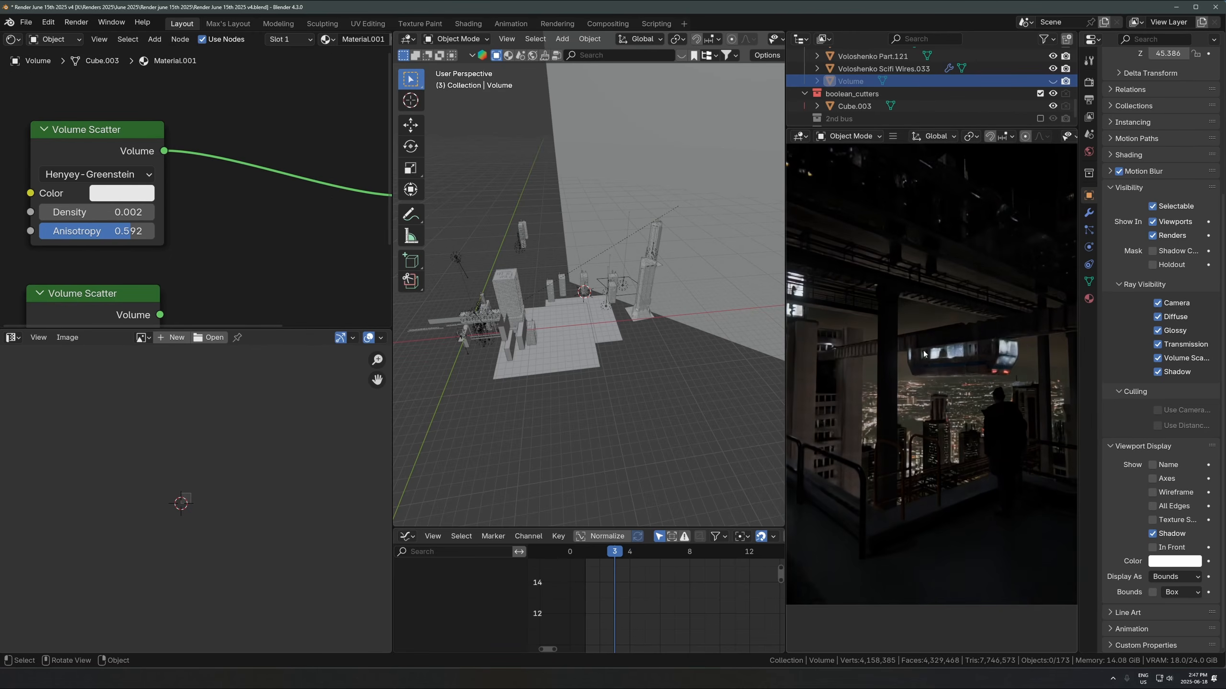
pyautogui.click(1054, 81)
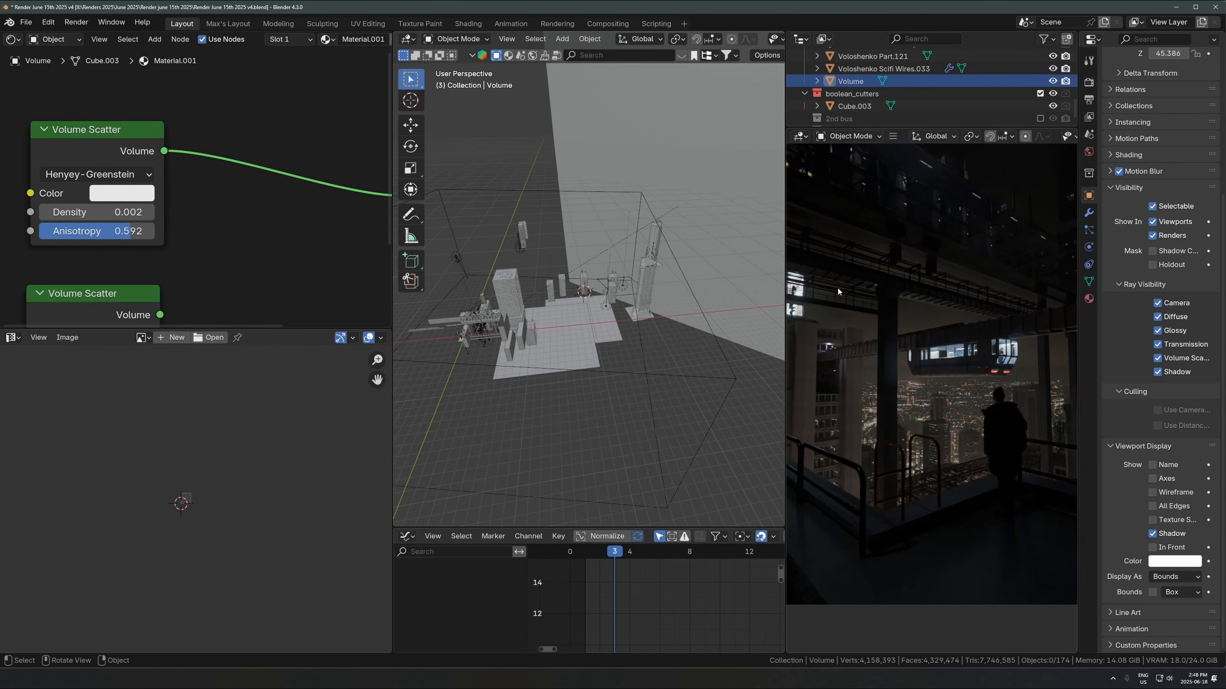
# Step: Switch to the edited final render in the image viewer, examine the train's motion blur and the full composition, and return to Blender
pyautogui.hotkey('alt', 'Tab')
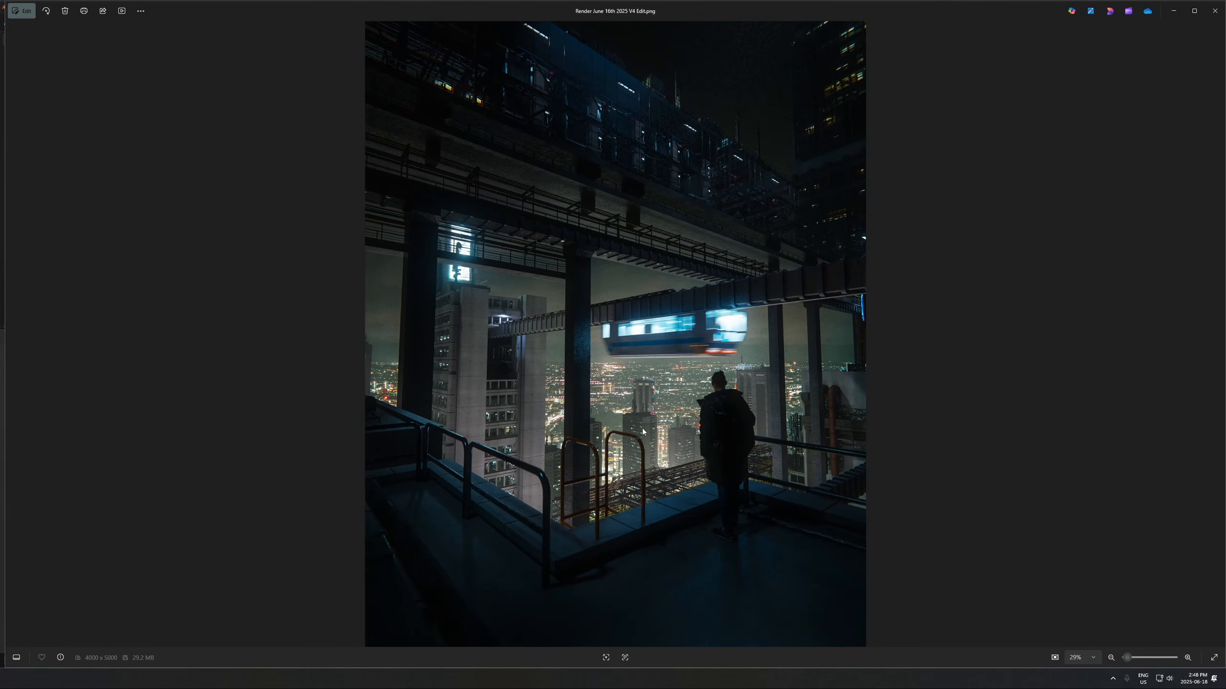
pyautogui.scroll(5, 770, 267)
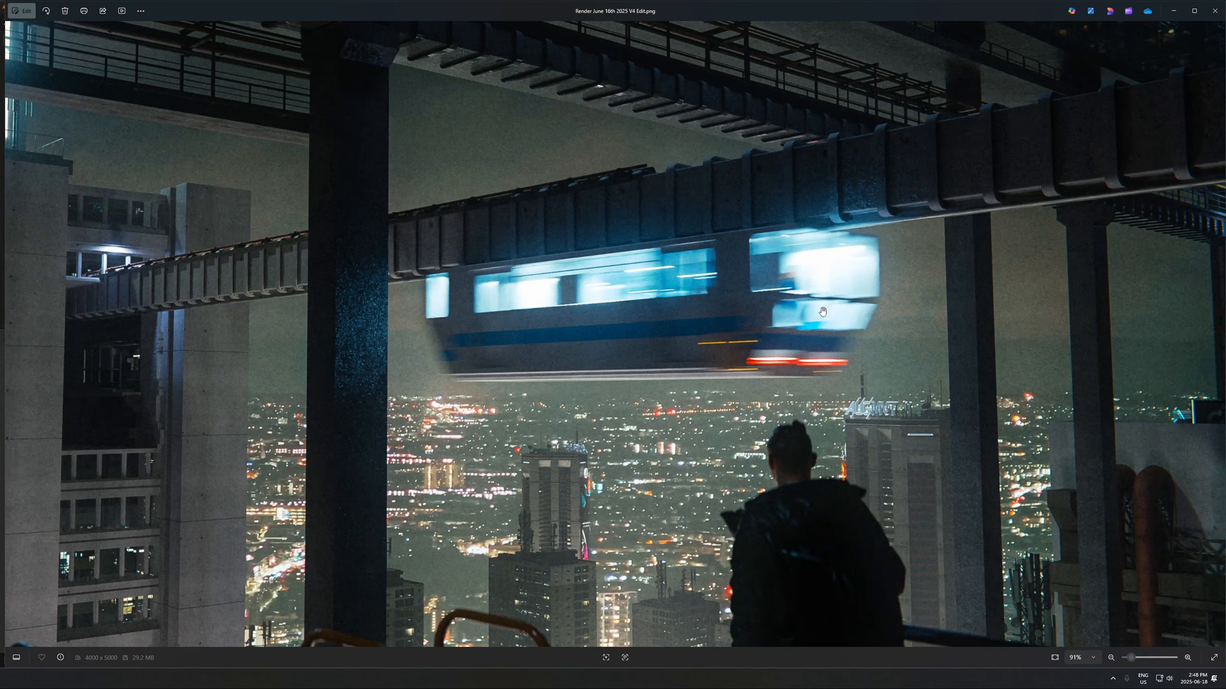
pyautogui.scroll(1, 681, 350)
pyautogui.scroll(-2, 682, 349)
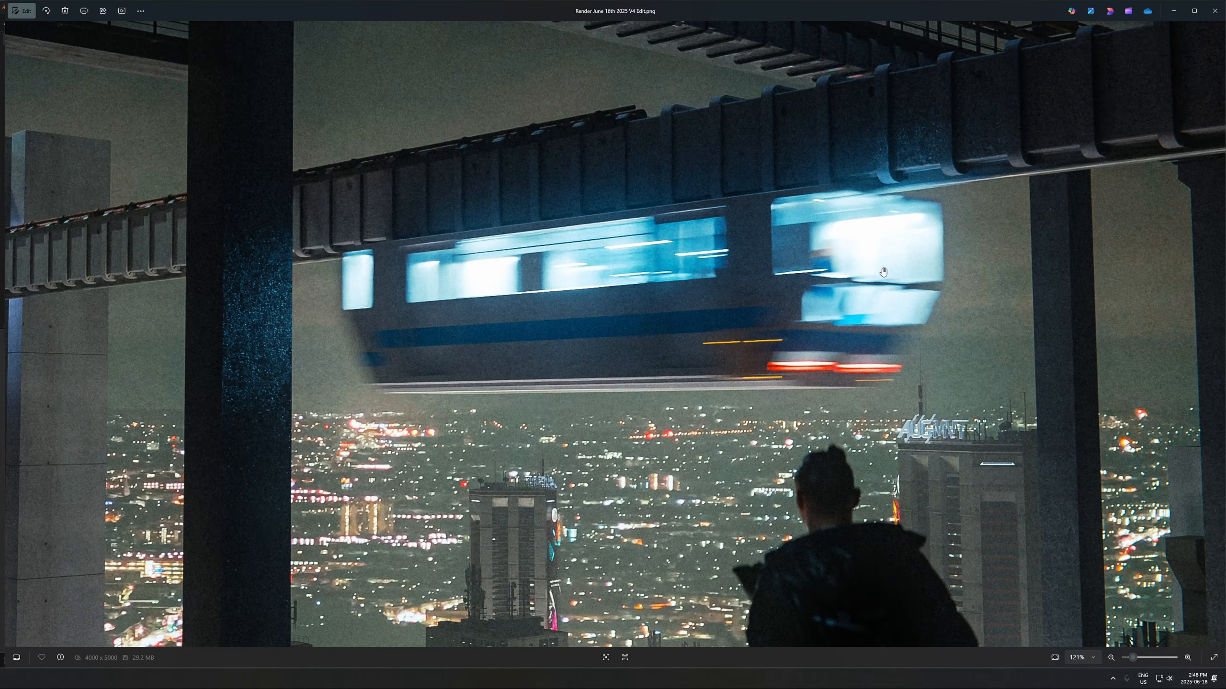
pyautogui.scroll(-3, 723, 330)
pyautogui.scroll(-1, 722, 330)
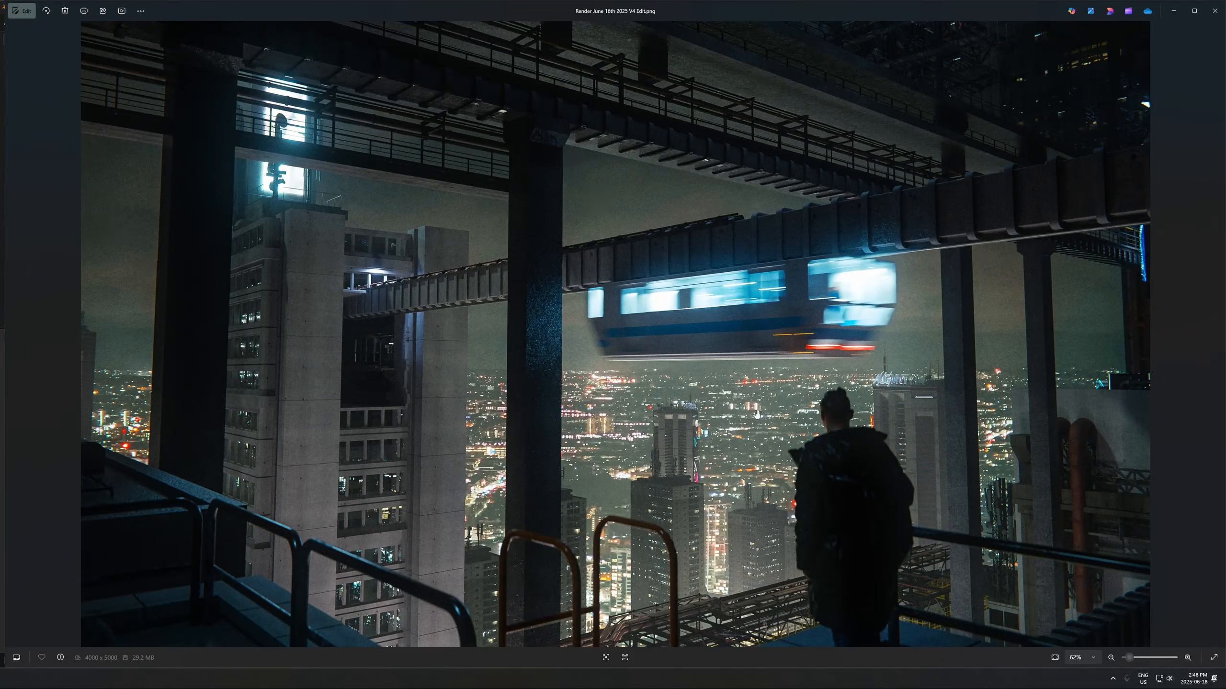
pyautogui.scroll(-3, 791, 372)
pyautogui.scroll(8, 792, 372)
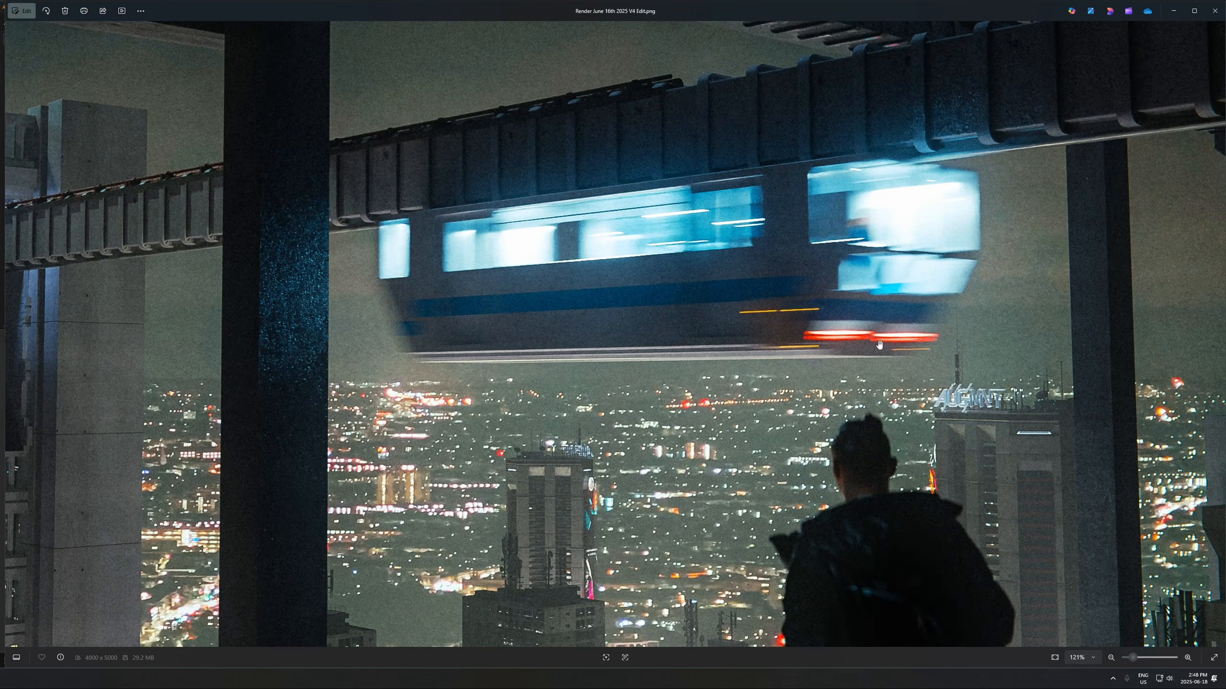
pyautogui.scroll(-2, 798, 390)
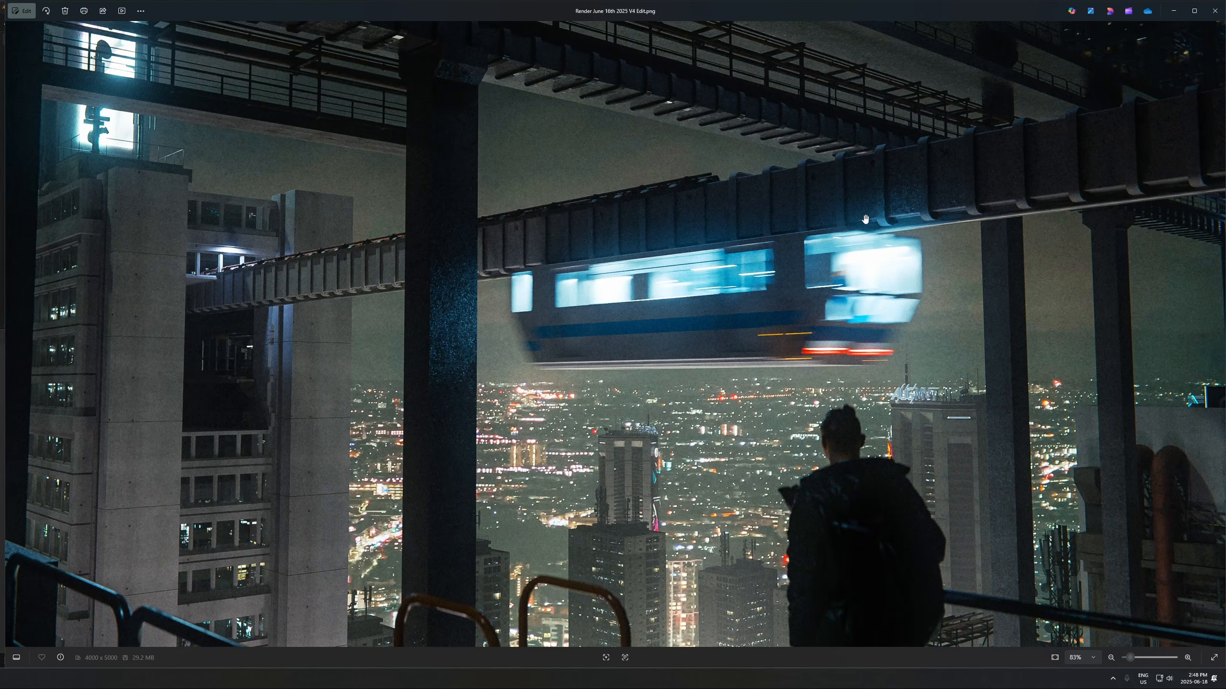
pyautogui.scroll(-3, 787, 399)
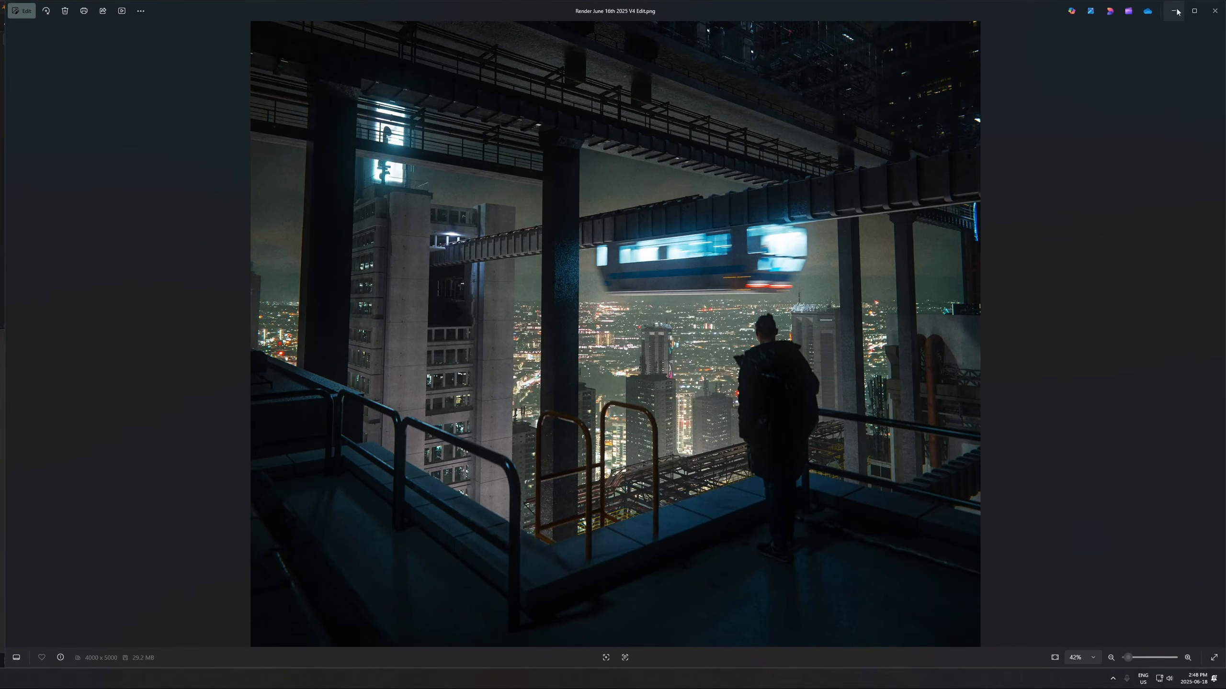
pyautogui.click(1175, 11)
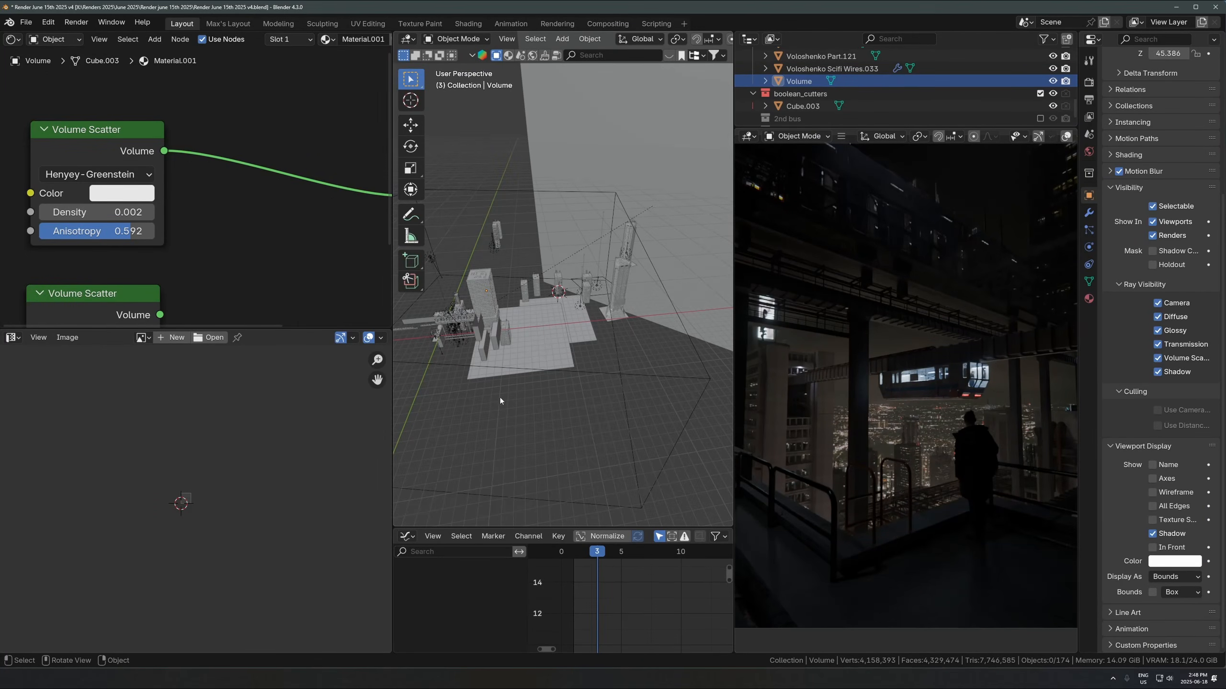
# Step: Select the train body hanging below the rail and widen the 3D viewport to show it with its animation curve
pyautogui.press('KP_0')
pyautogui.click(691, 404)
pyautogui.moveTo(691, 404); pyautogui.dragTo(498, 245, button='middle')
pyautogui.click(510, 209)
pyautogui.click(508, 205)
pyautogui.click(533, 240)
pyautogui.click(581, 240)
pyautogui.click(469, 259)
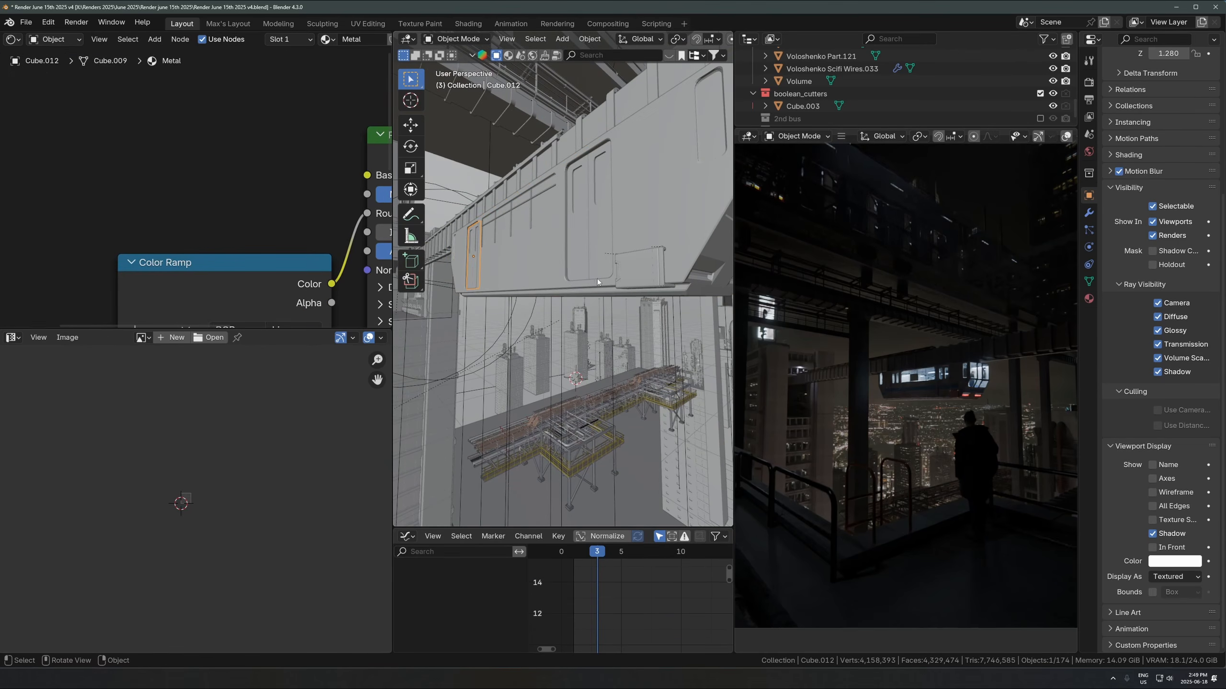
pyautogui.click(680, 225)
pyautogui.moveTo(679, 225); pyautogui.dragTo(629, 361, button='middle')
pyautogui.moveTo(392, 324); pyautogui.dragTo(157, 321)
pyautogui.moveTo(366, 309); pyautogui.dragTo(574, 270, button='middle')
# Step: Try moving the train freely and along the global Y axis beneath its rail
pyautogui.press('g')
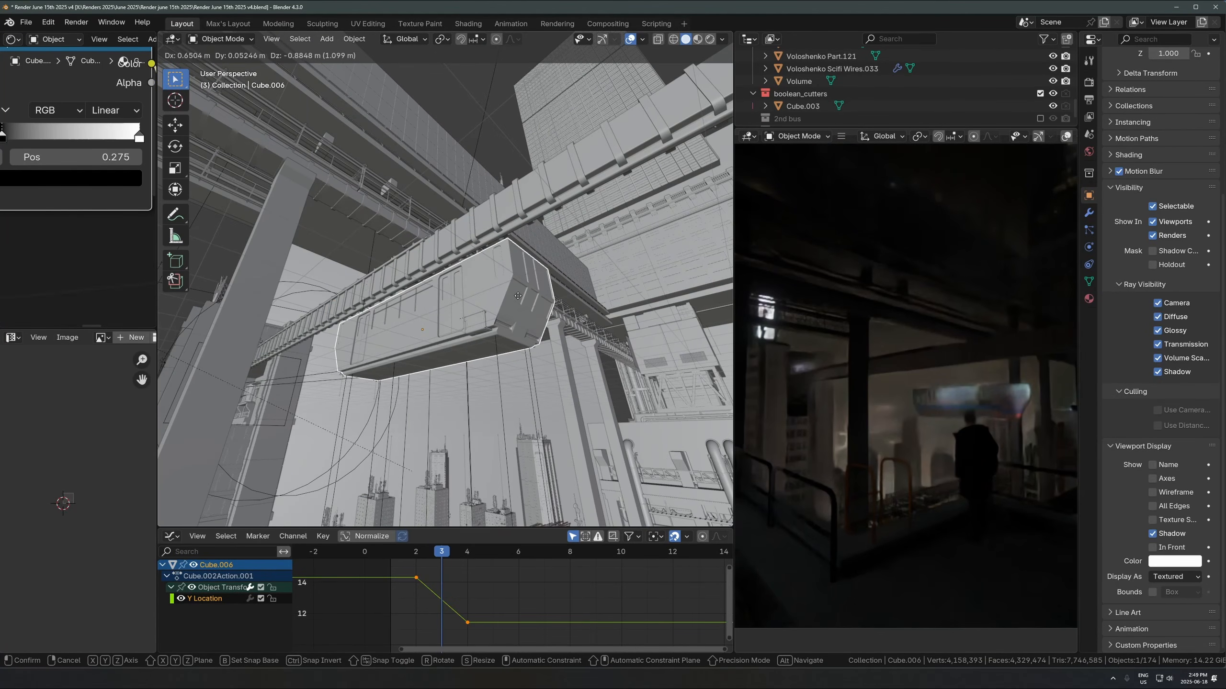
pyautogui.click(508, 273)
pyautogui.press('g')
pyautogui.press('y')
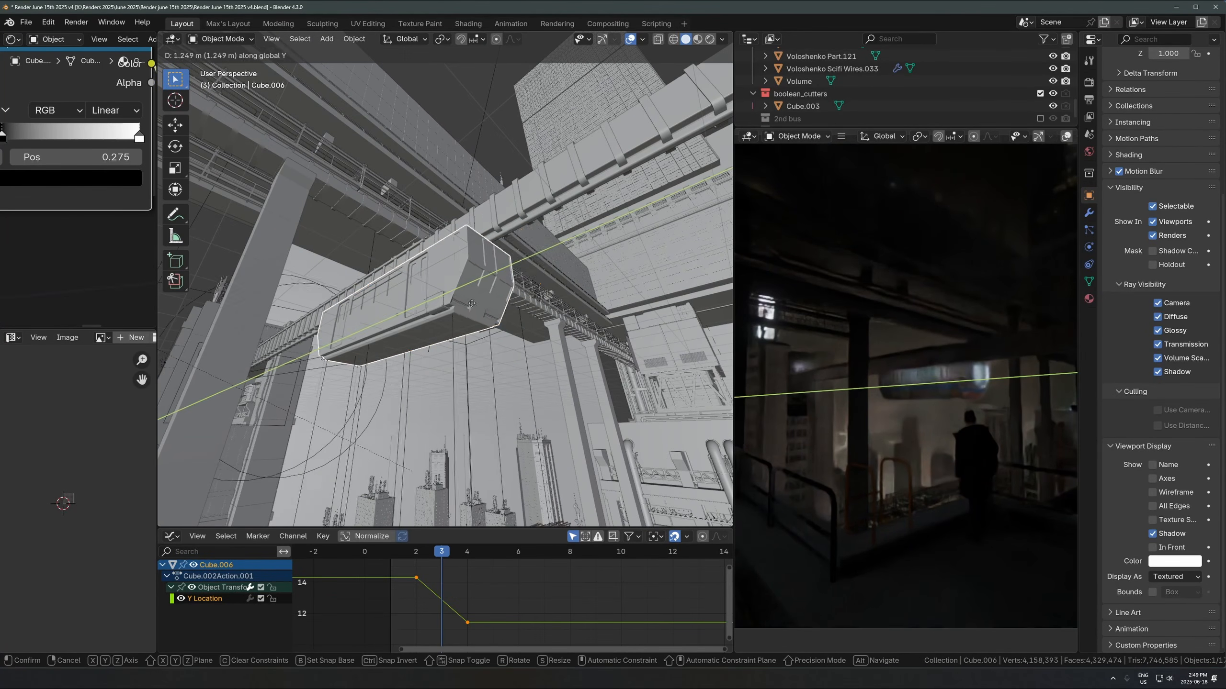
pyautogui.rightClick(506, 321)
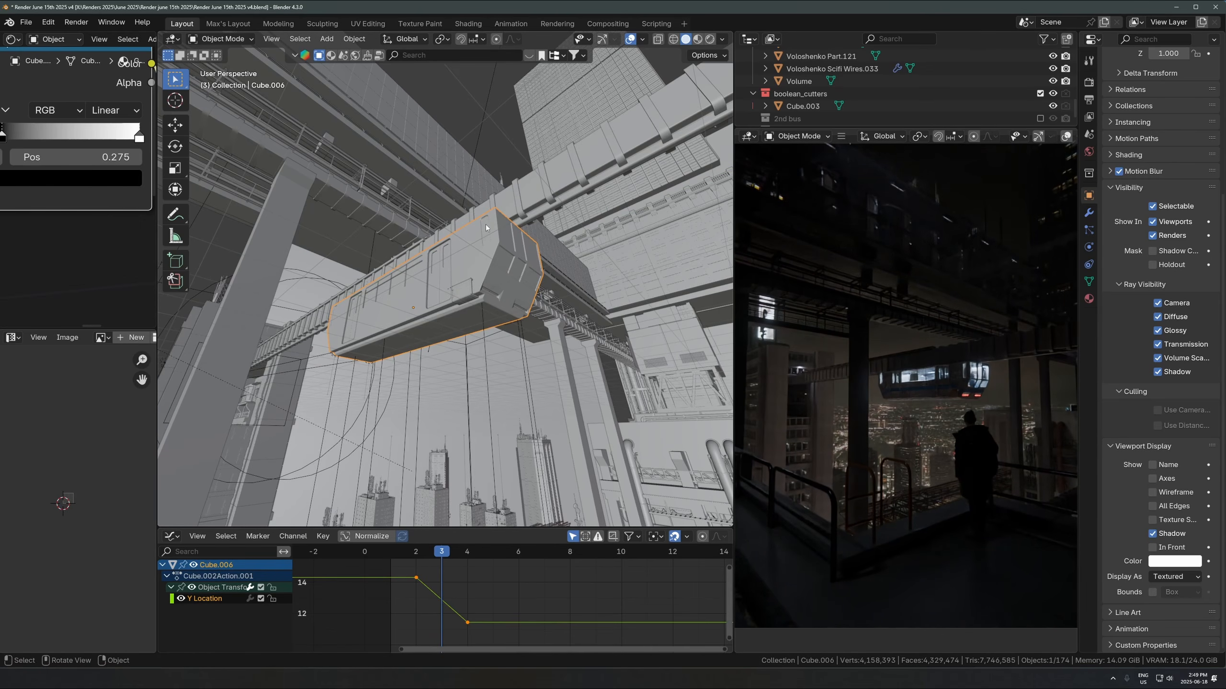
# Step: Scrub the timeline between frames 2 and 4 to examine the train's Y movement, and return to frame 3
pyautogui.scroll(2, 512, 589)
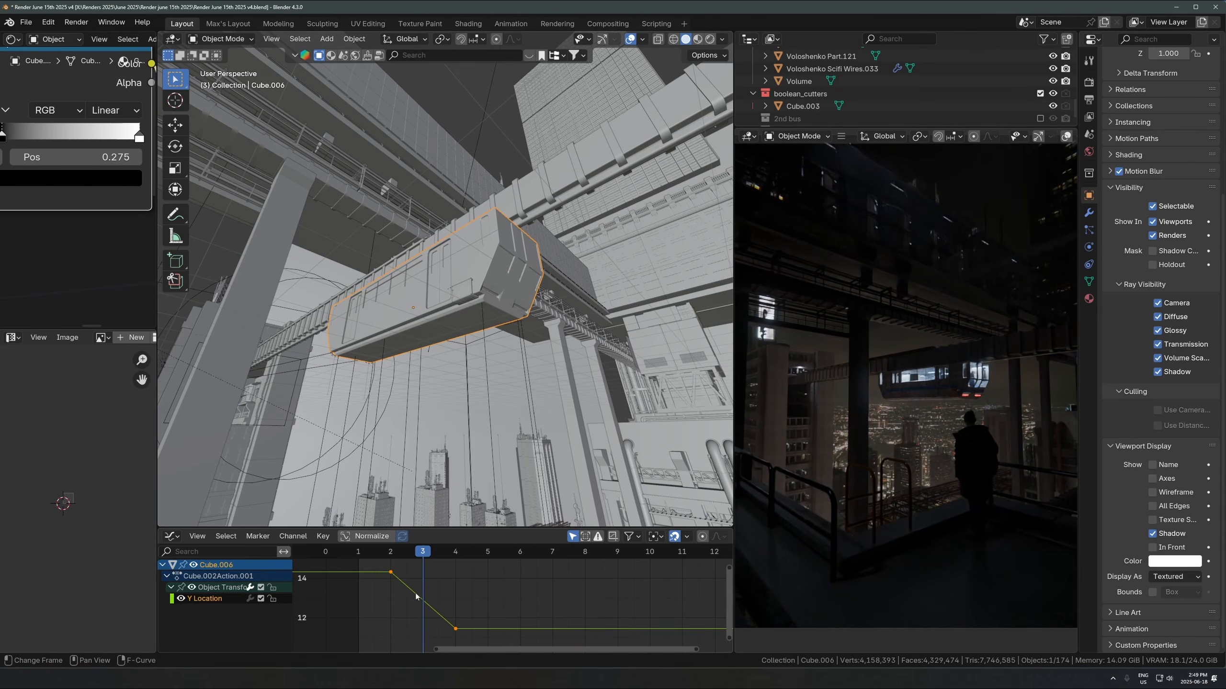
pyautogui.click(395, 554)
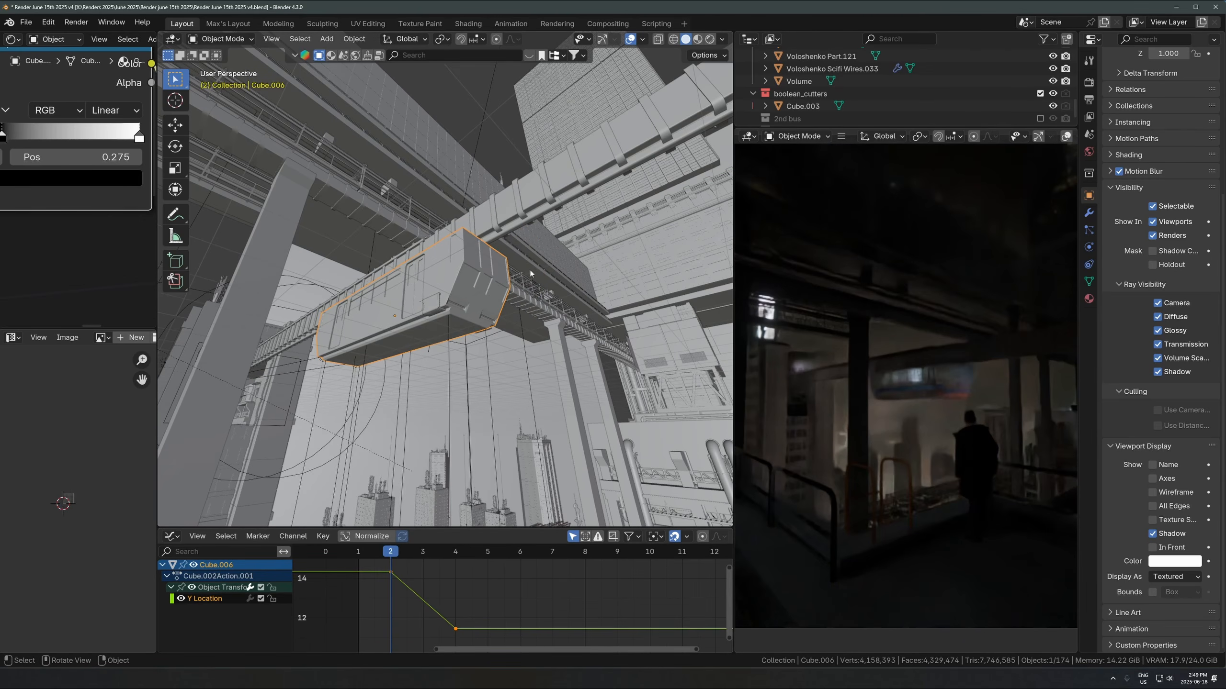
pyautogui.moveTo(419, 553); pyautogui.dragTo(454, 554)
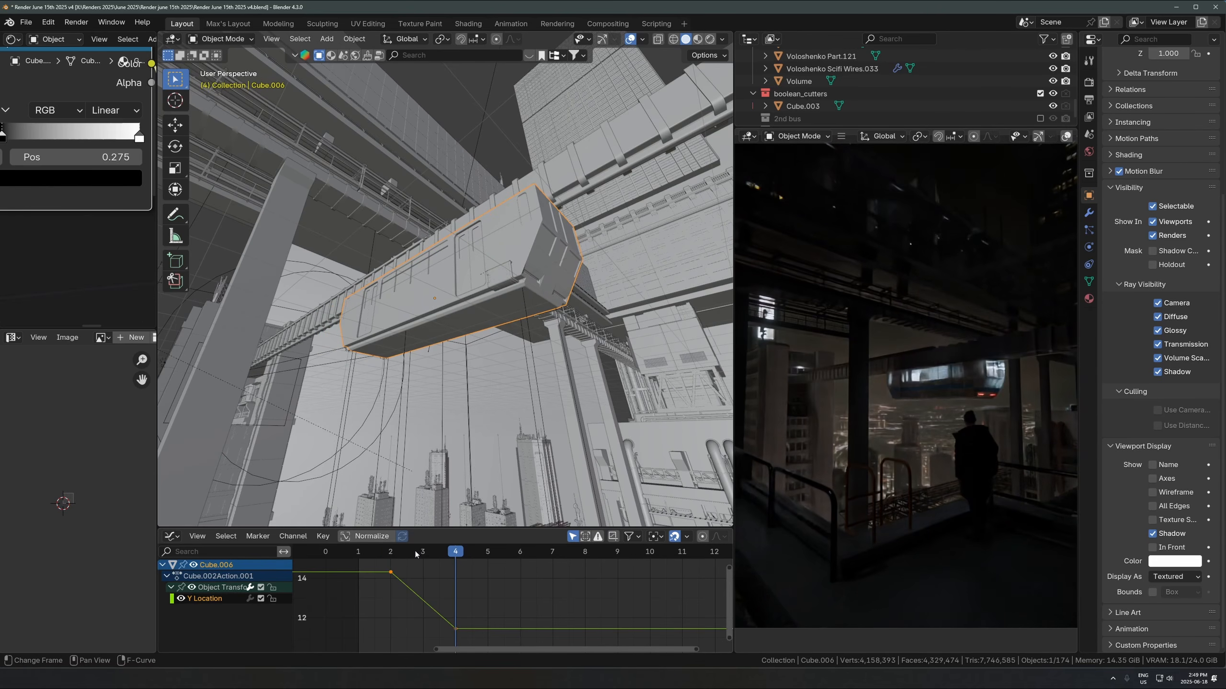
pyautogui.click(401, 556)
pyautogui.moveTo(400, 556); pyautogui.dragTo(467, 562)
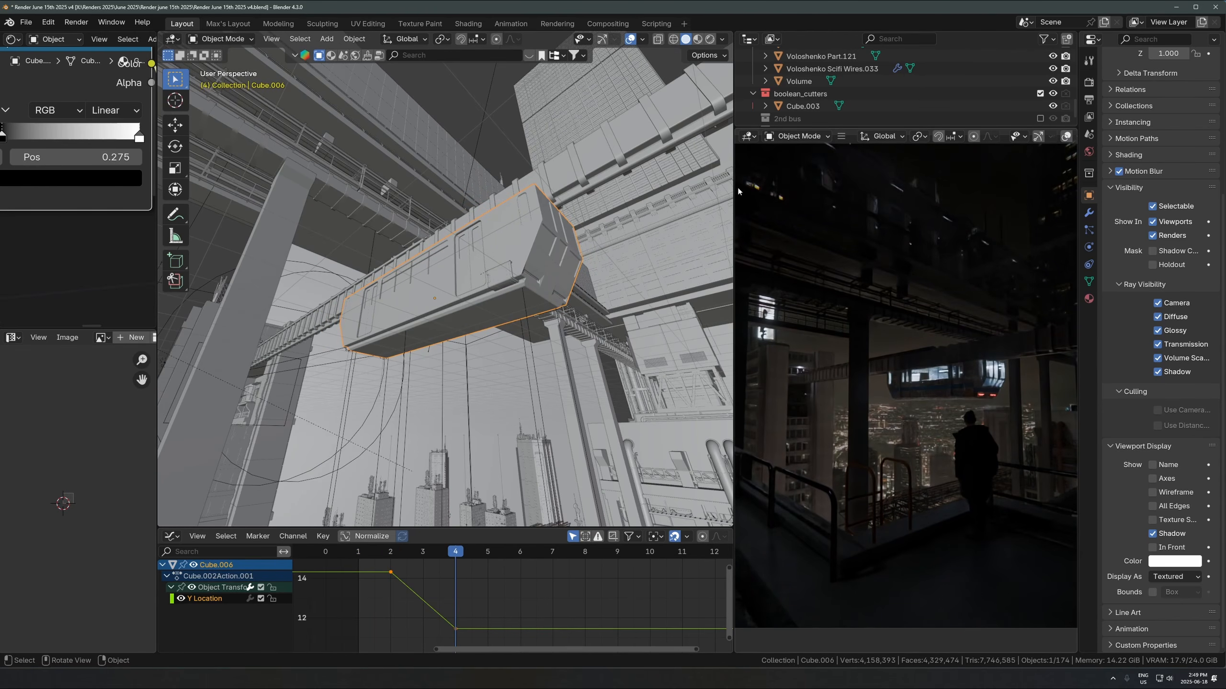
pyautogui.moveTo(455, 554); pyautogui.dragTo(426, 558)
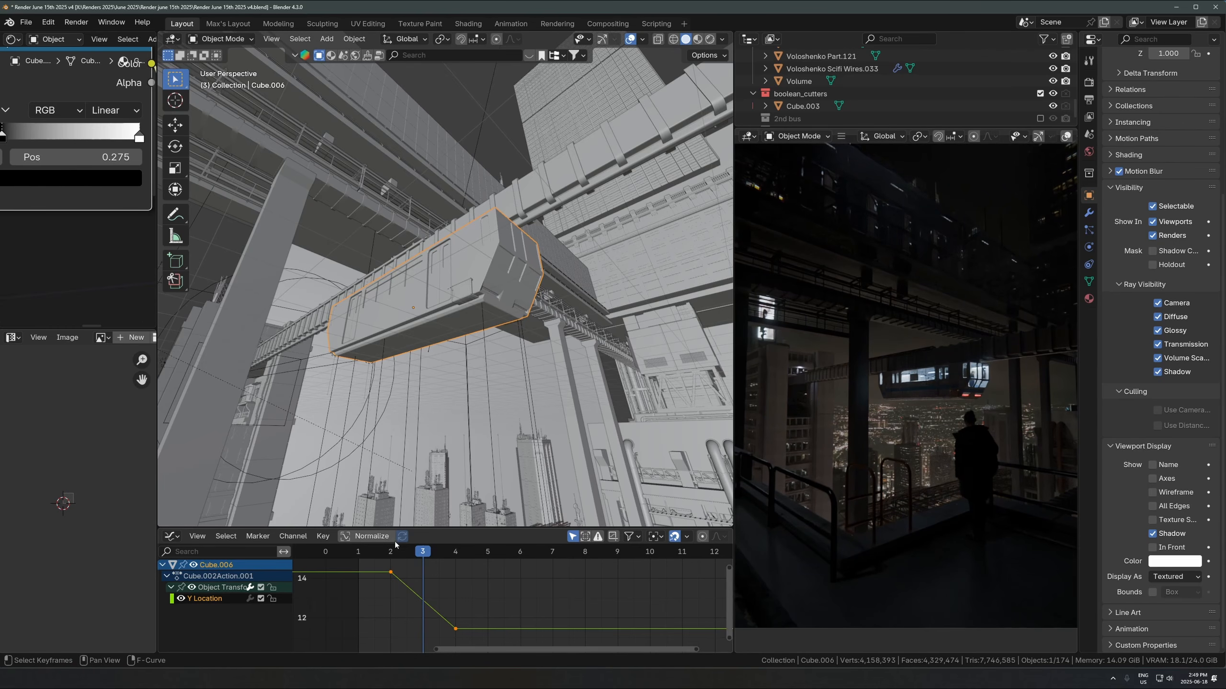
# Step: Set a render region around the train and the figure's head in the camera view, and switch that view to solid shading
pyautogui.hotkey('ctrl', 'b')
pyautogui.moveTo(1001, 343); pyautogui.dragTo(839, 455)
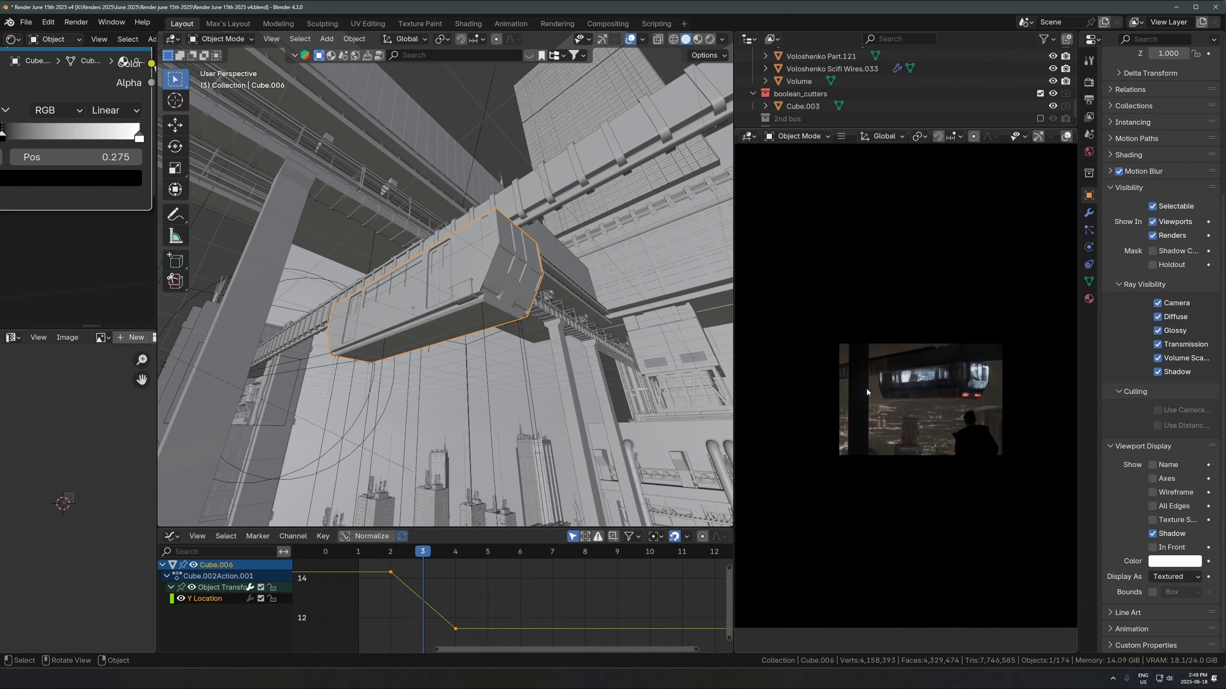
pyautogui.press('z')
pyautogui.click(1023, 393)
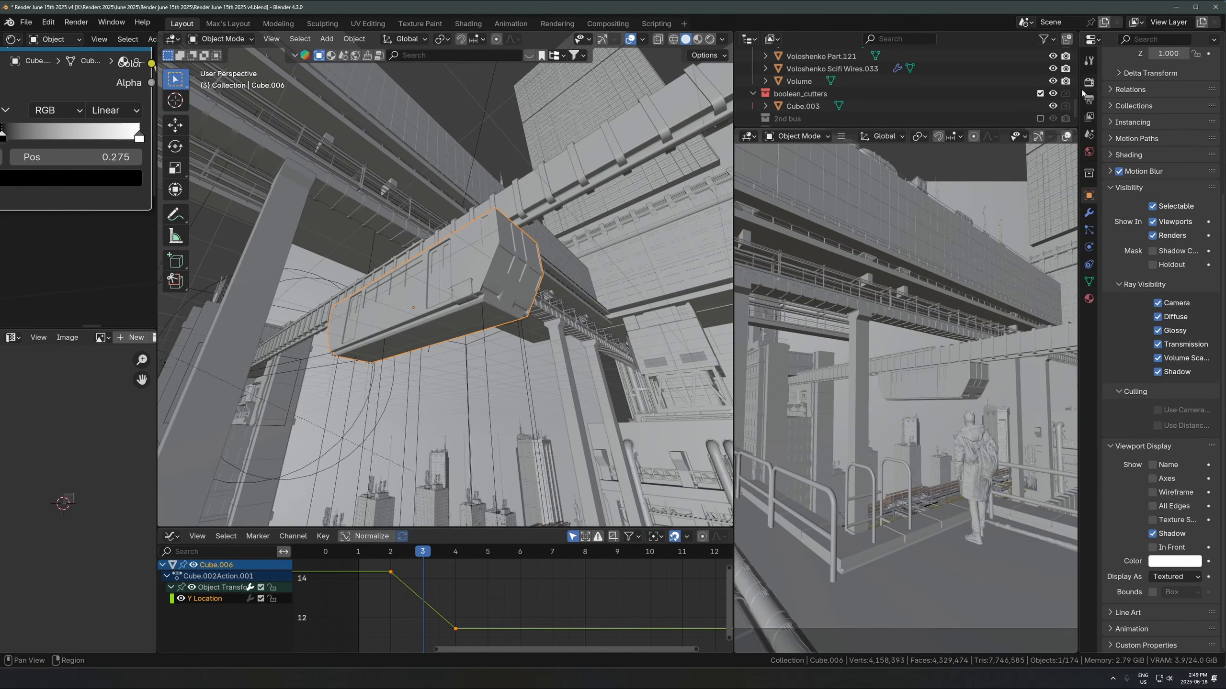
# Step: Review the Motion Blur position and shutter settings in the render properties
pyautogui.click(1088, 82)
pyautogui.click(1142, 267)
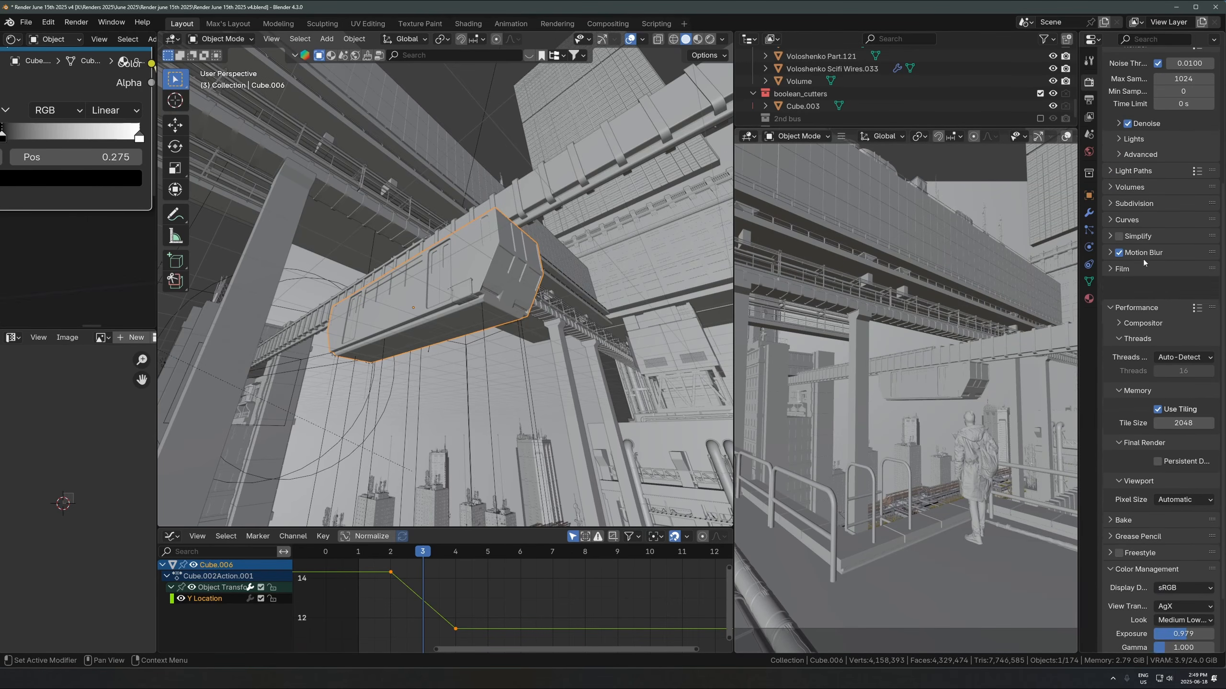
pyautogui.click(1144, 253)
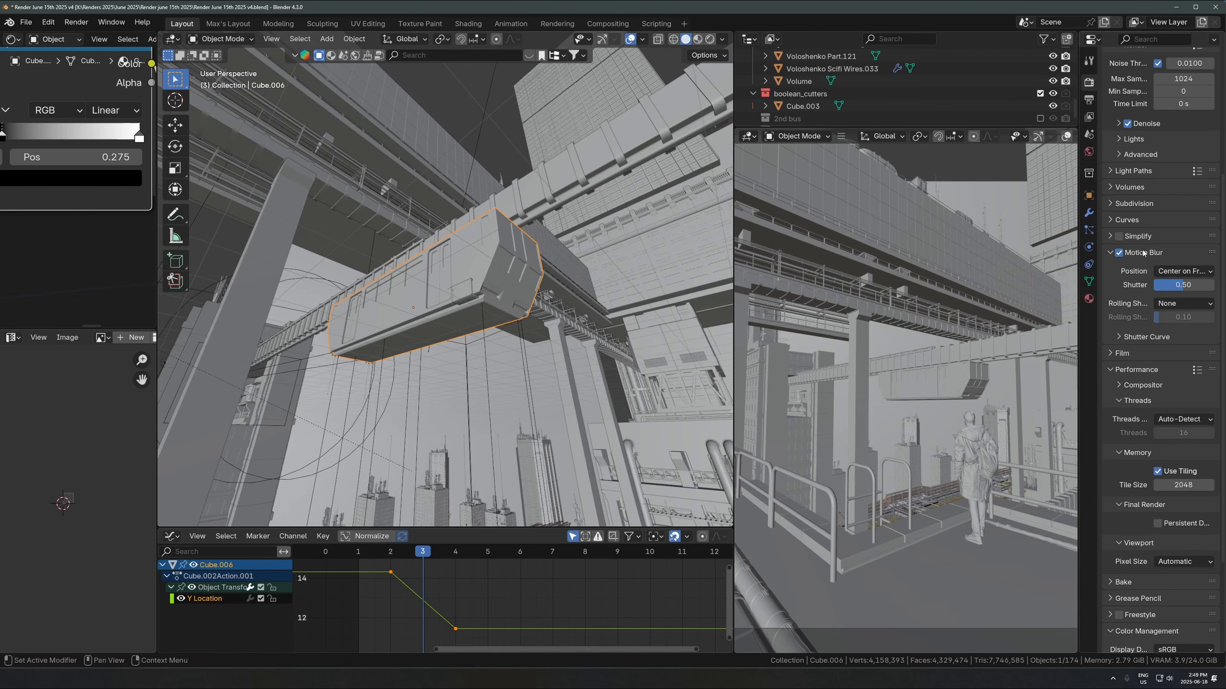
pyautogui.click(1114, 255)
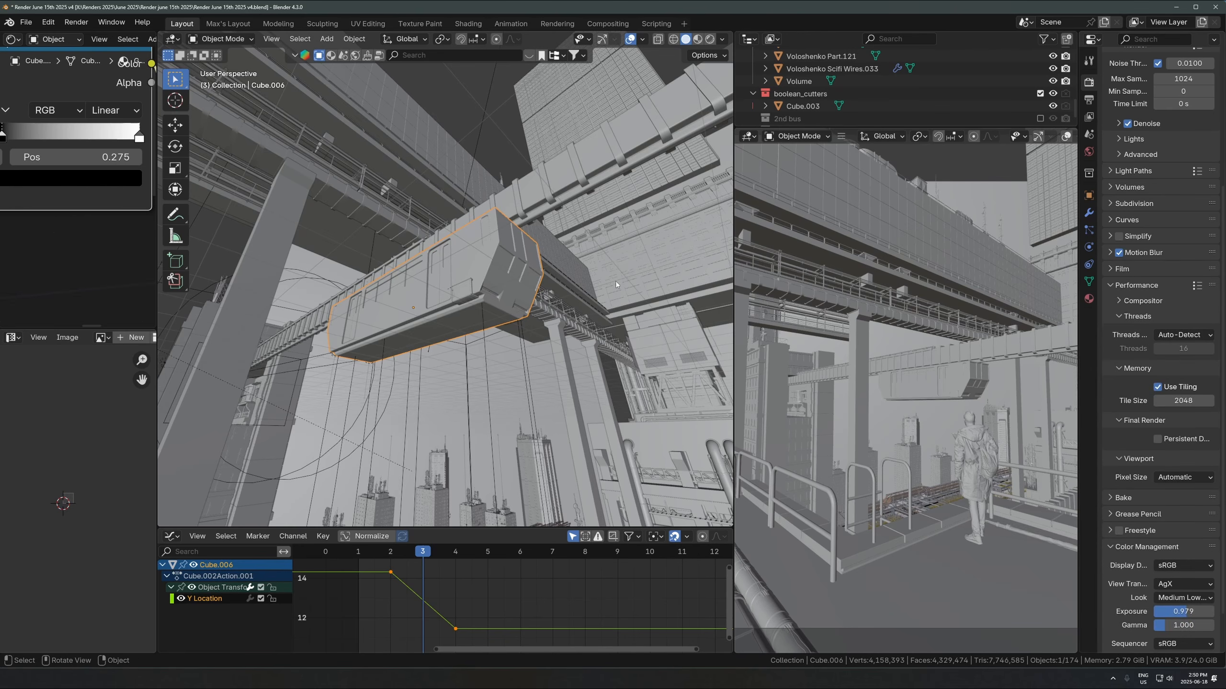
# Step: Open the Rendering workspace, render frame 3, and move and resize the render window to show the train region
pyautogui.click(555, 24)
pyautogui.press('F12')
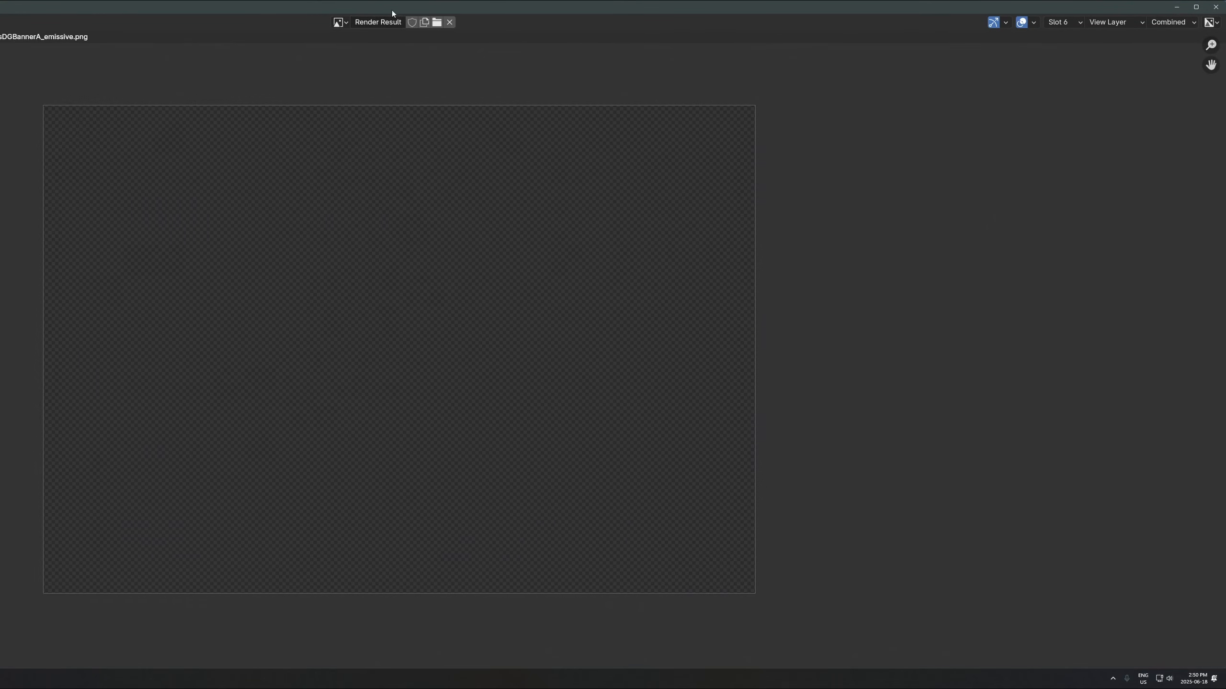
pyautogui.moveTo(392, 10); pyautogui.dragTo(637, 54)
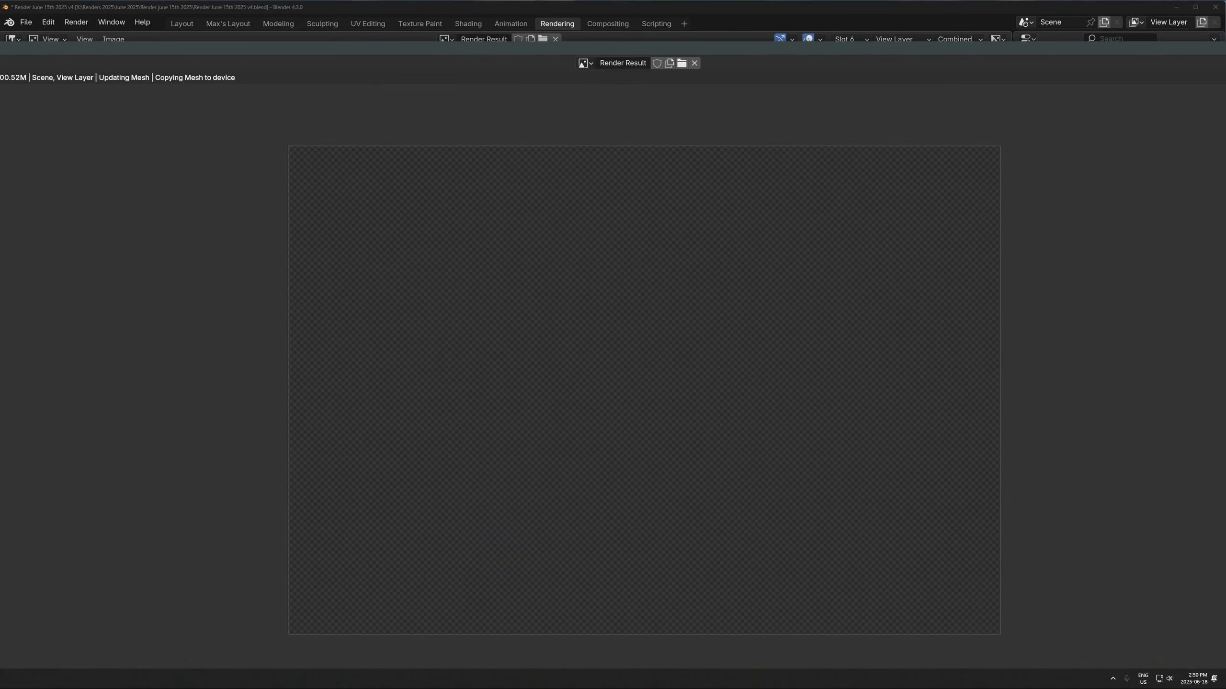
pyautogui.moveTo(0, 199); pyautogui.dragTo(394, 208)
pyautogui.moveTo(659, 48); pyautogui.dragTo(335, 48)
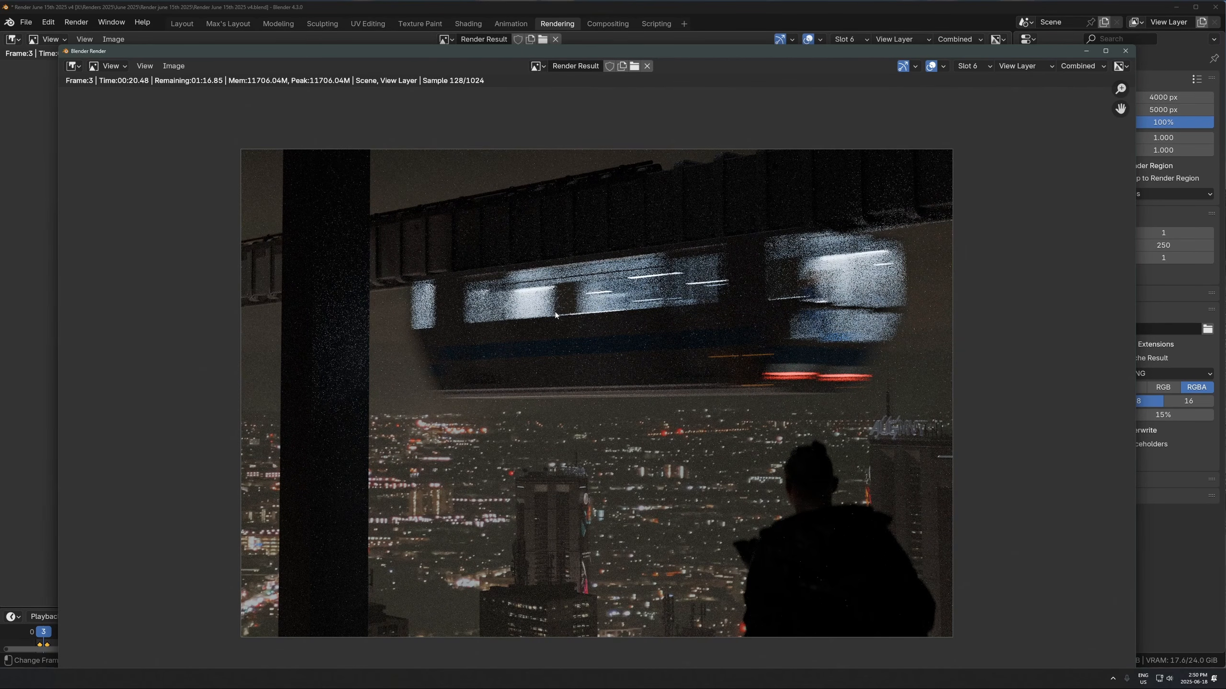
# Step: Examine the motion blur on the train's windows and tail lights in the frame 3 render, close up and as a whole
pyautogui.scroll(2, 556, 312)
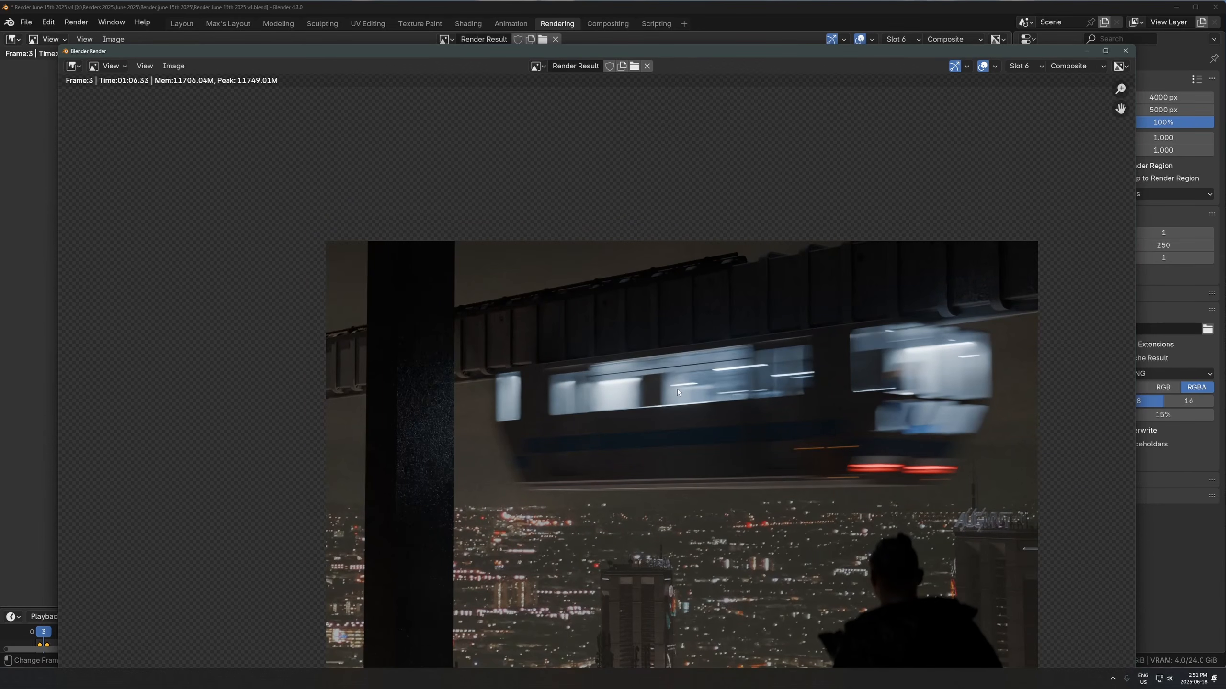
pyautogui.moveTo(650, 370); pyautogui.dragTo(624, 340, button='middle')
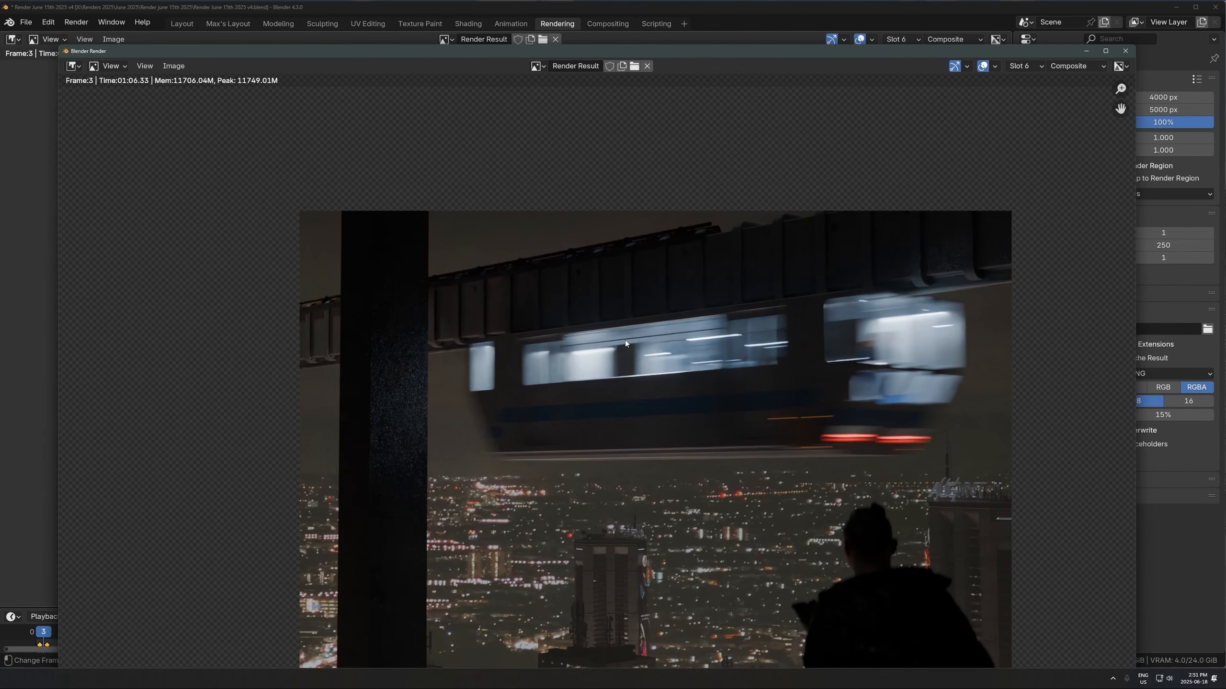
pyautogui.scroll(-1, 637, 392)
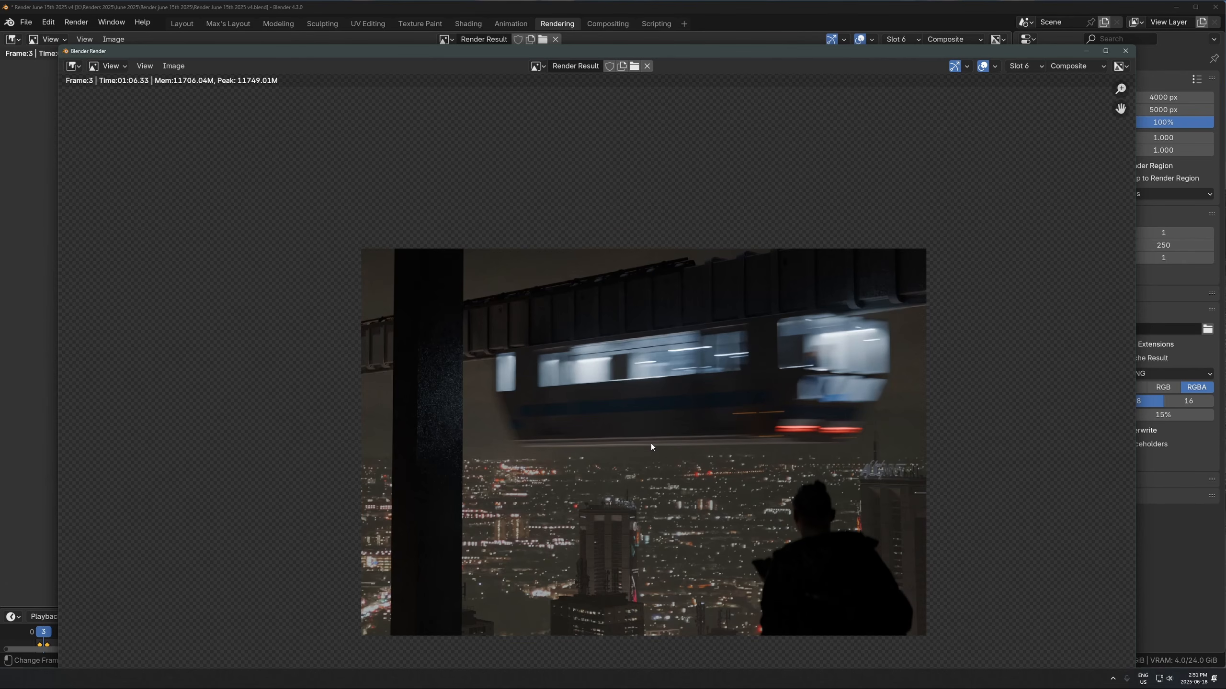
pyautogui.scroll(2, 891, 259)
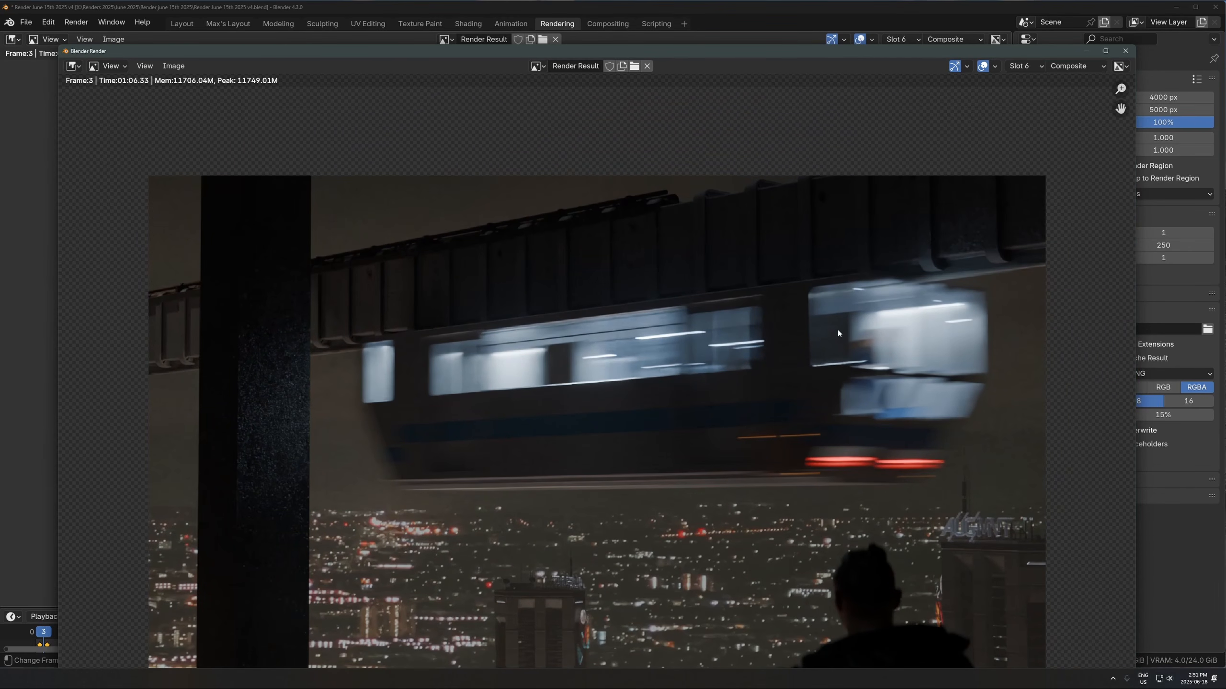
pyautogui.scroll(-1, 807, 391)
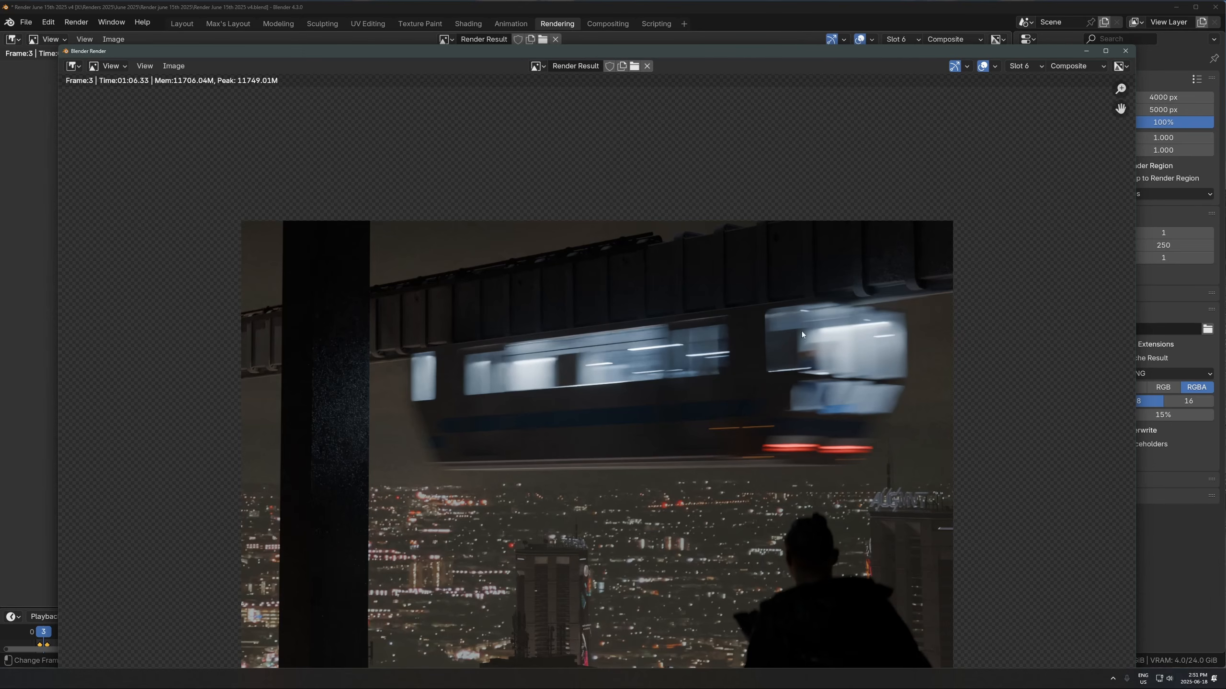
pyautogui.scroll(-2, 666, 355)
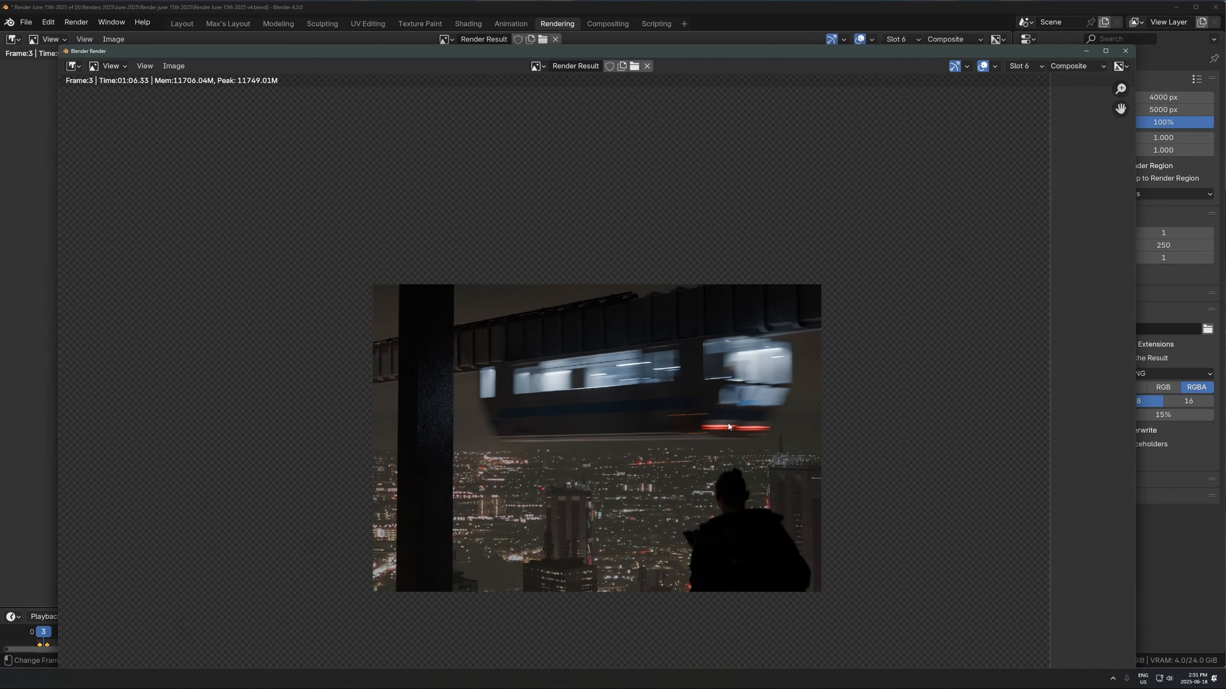
pyautogui.scroll(3, 729, 426)
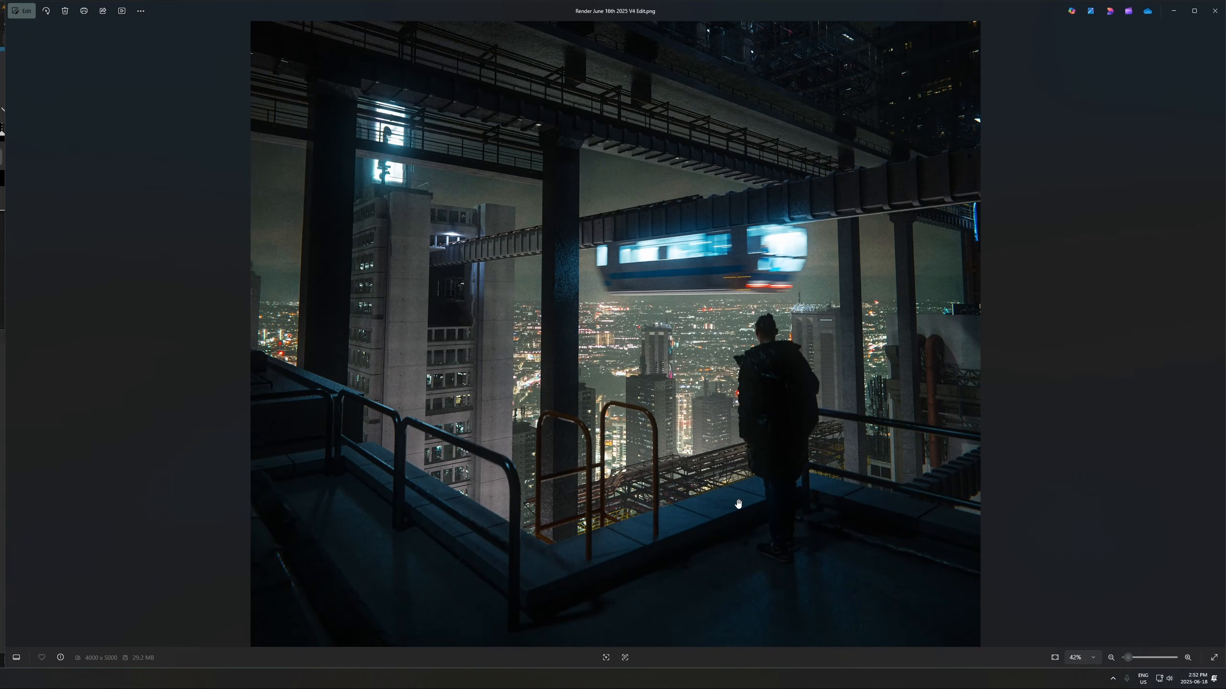
# Step: Examine the figure, city lights, towers and railings up close in the edited 4000 x 5000 render in the image viewer
pyautogui.scroll(6, 758, 378)
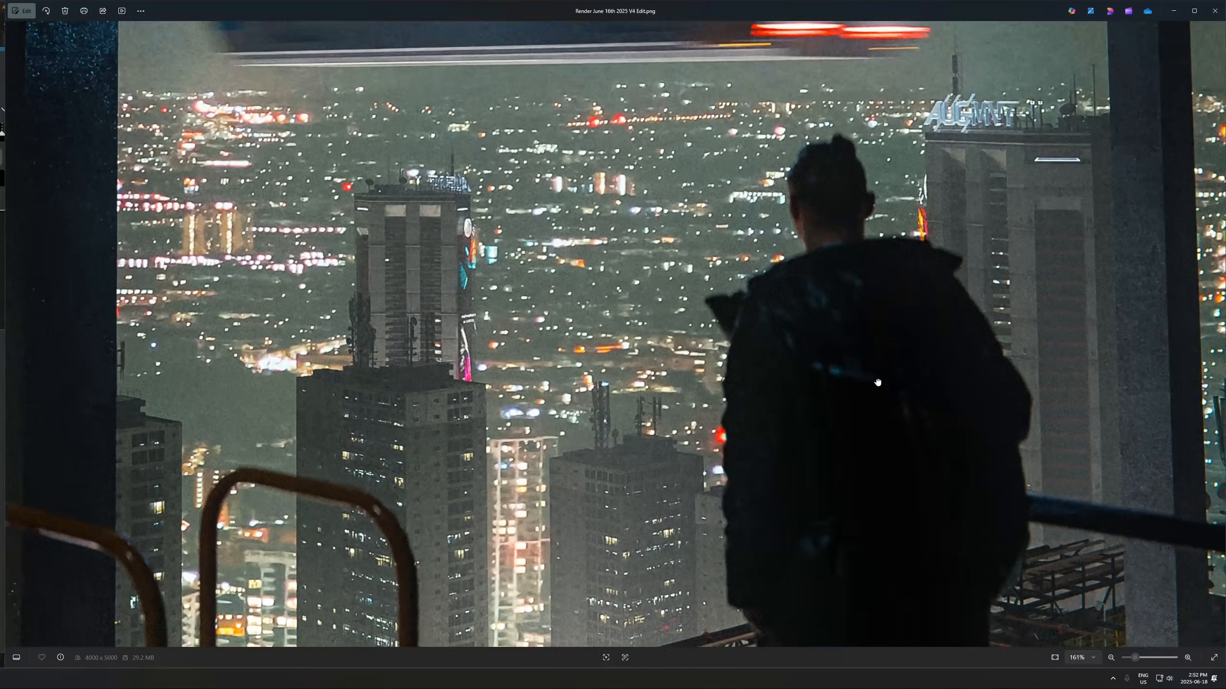
pyautogui.moveTo(877, 383); pyautogui.dragTo(867, 282)
pyautogui.scroll(3, 854, 270)
pyautogui.moveTo(810, 123); pyautogui.dragTo(678, 531)
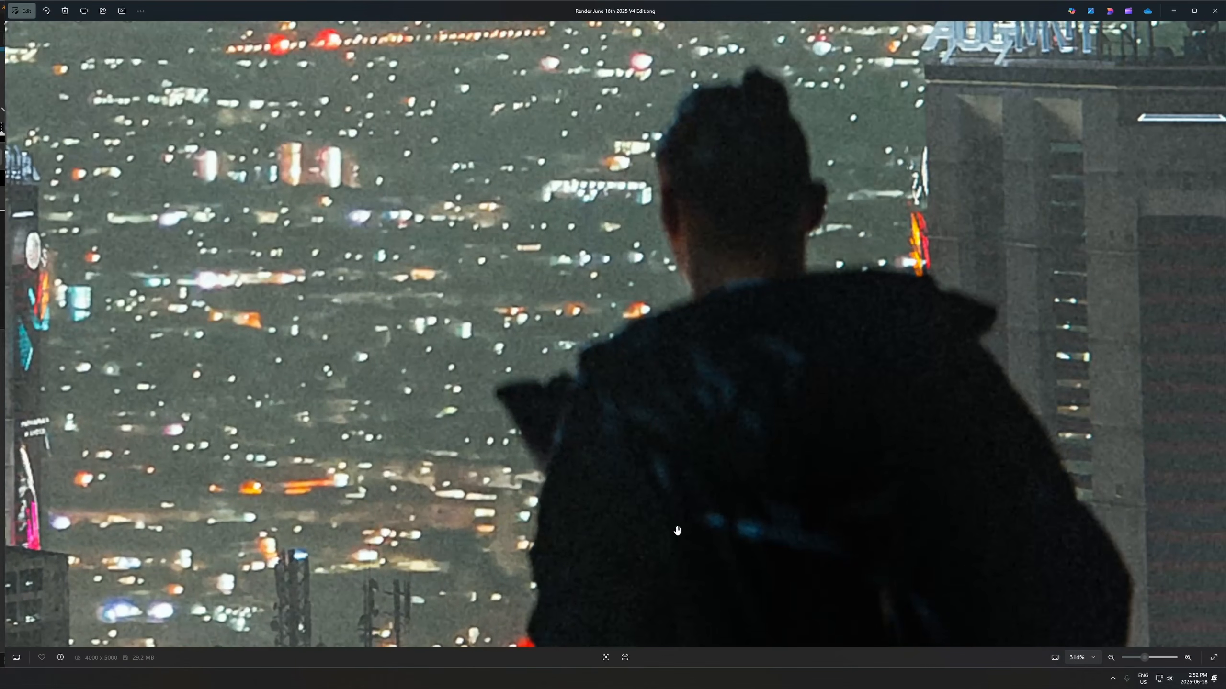
pyautogui.scroll(-3, 812, 405)
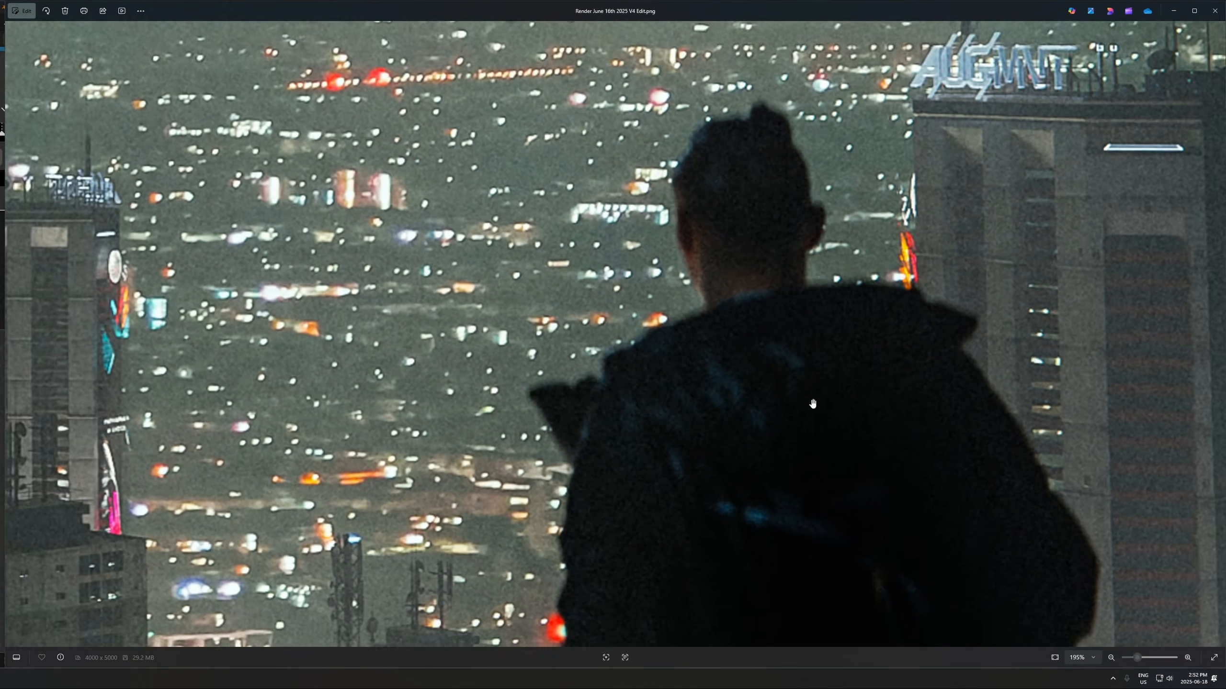
pyautogui.moveTo(537, 591); pyautogui.dragTo(806, 195)
pyautogui.moveTo(526, 451); pyautogui.dragTo(581, 232)
pyautogui.moveTo(512, 364); pyautogui.dragTo(685, 603)
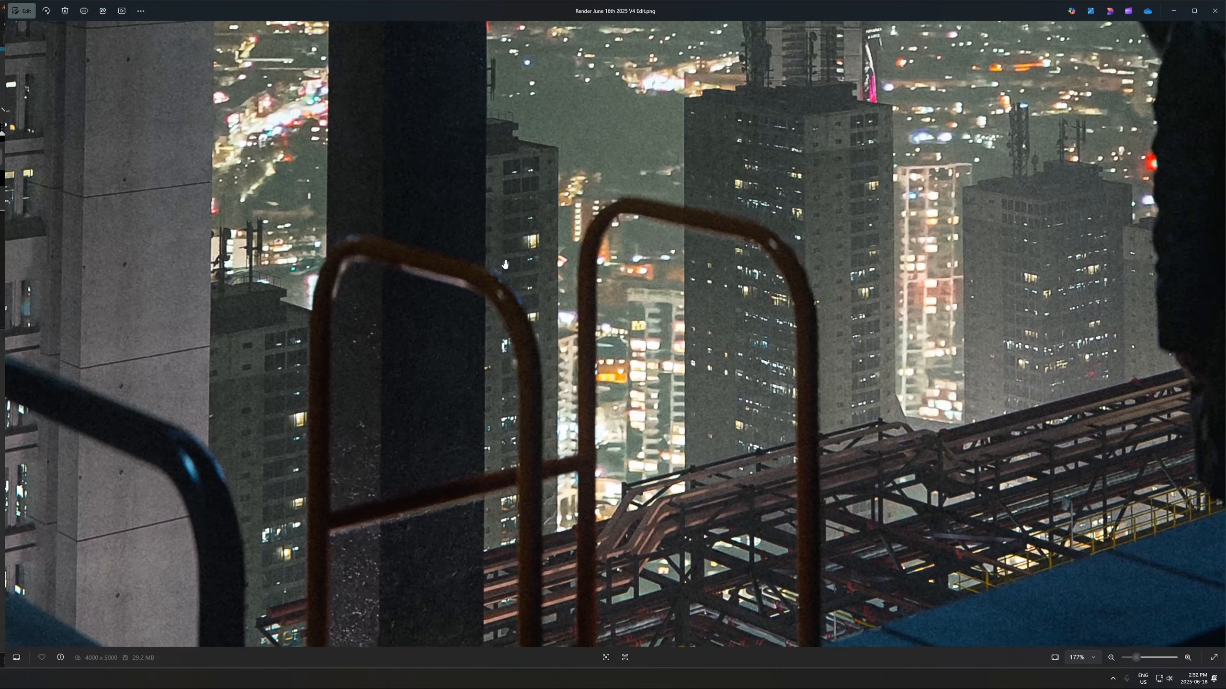
pyautogui.moveTo(236, 497); pyautogui.dragTo(375, 320)
pyautogui.scroll(-5, 375, 320)
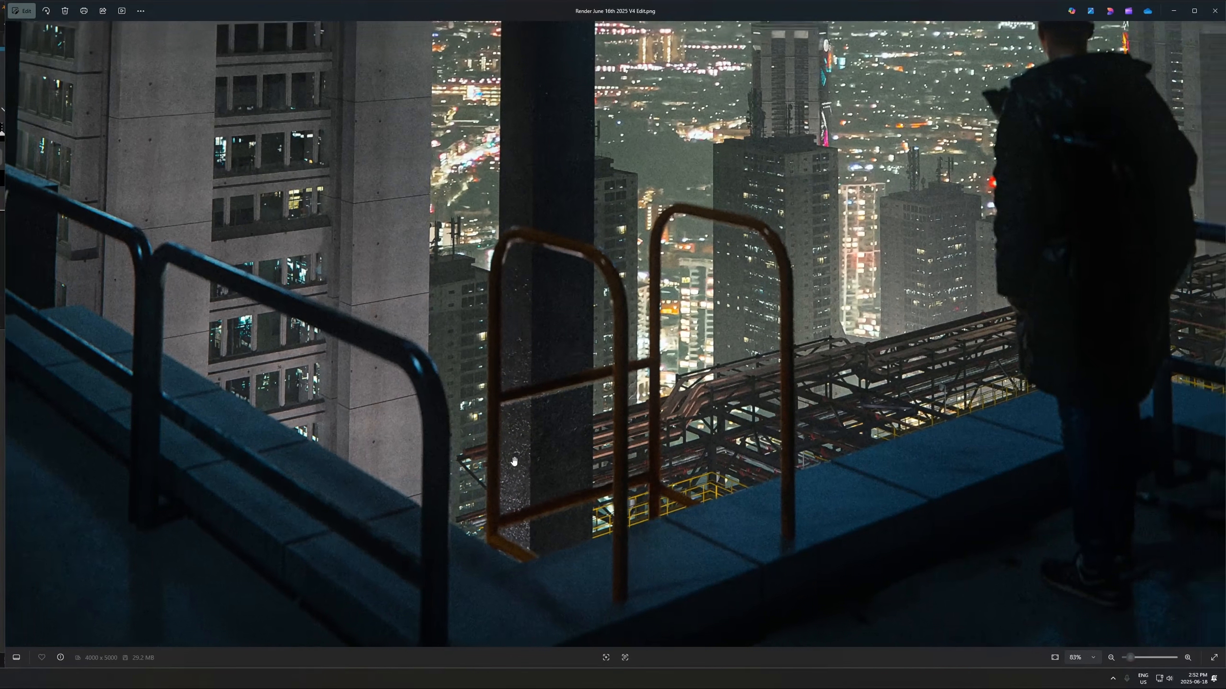
# Step: Compare the blurred train with the overall composition of the edited image, and minimize the image viewer
pyautogui.scroll(-2, 599, 356)
pyautogui.scroll(3, 697, 441)
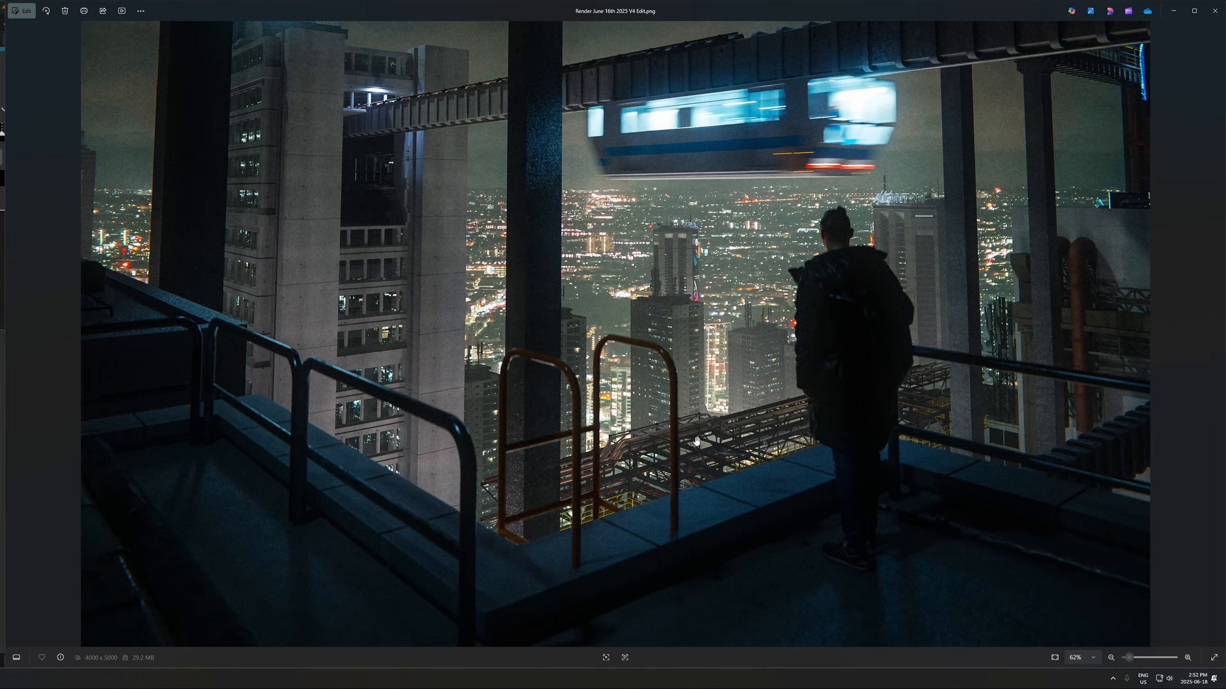
pyautogui.scroll(4, 634, 196)
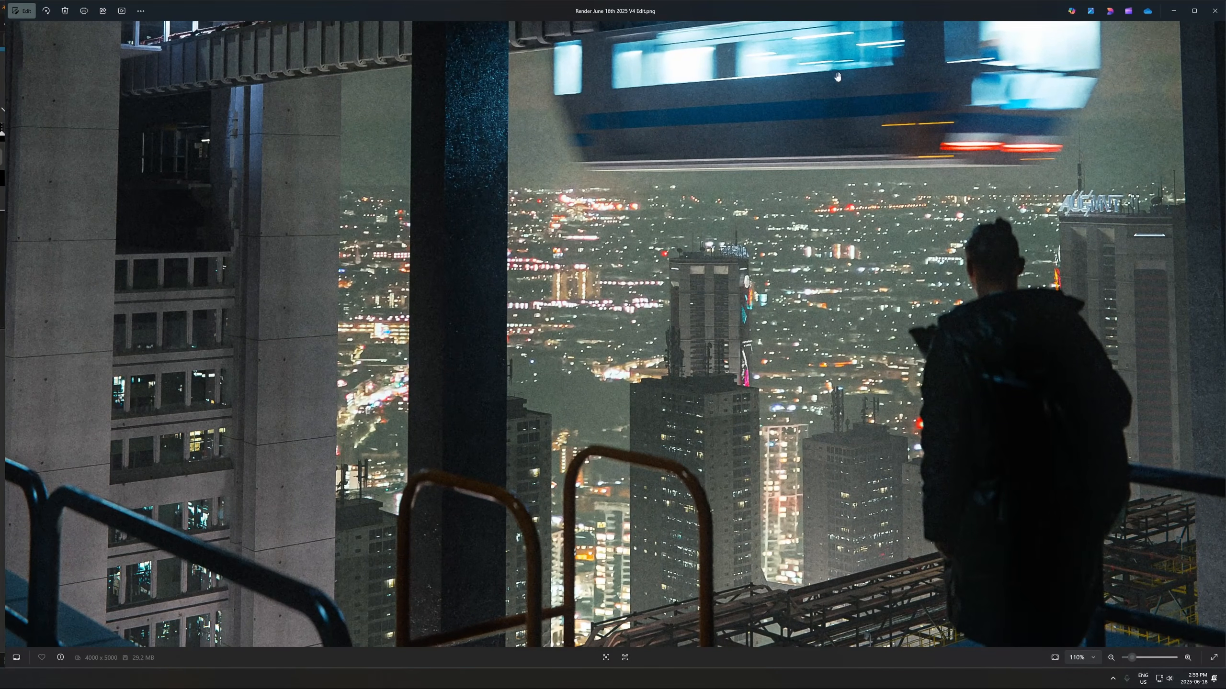
pyautogui.scroll(-2, 687, 253)
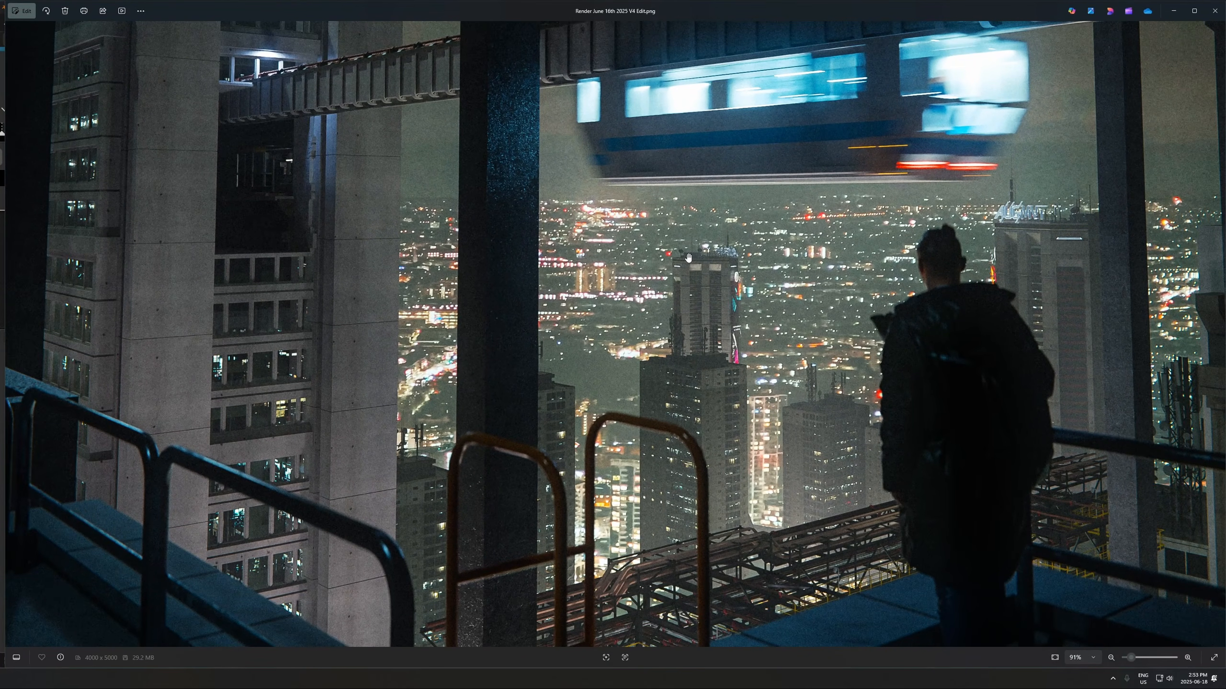
pyautogui.scroll(-2, 603, 379)
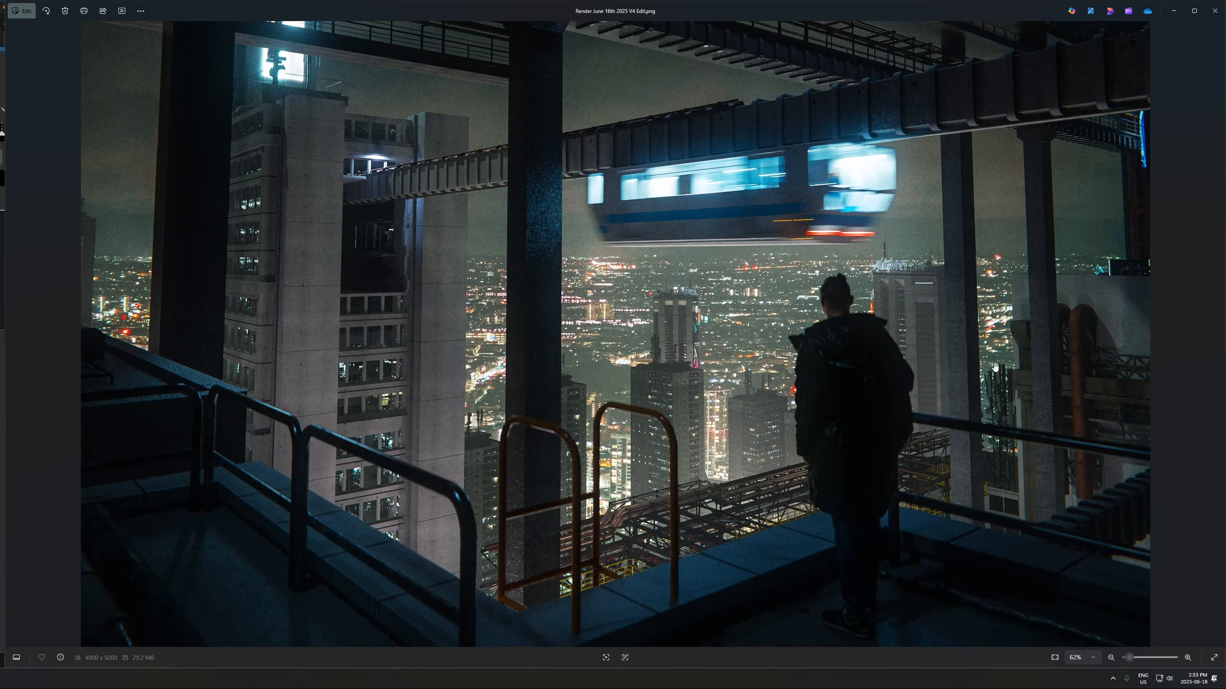
pyautogui.click(1174, 10)
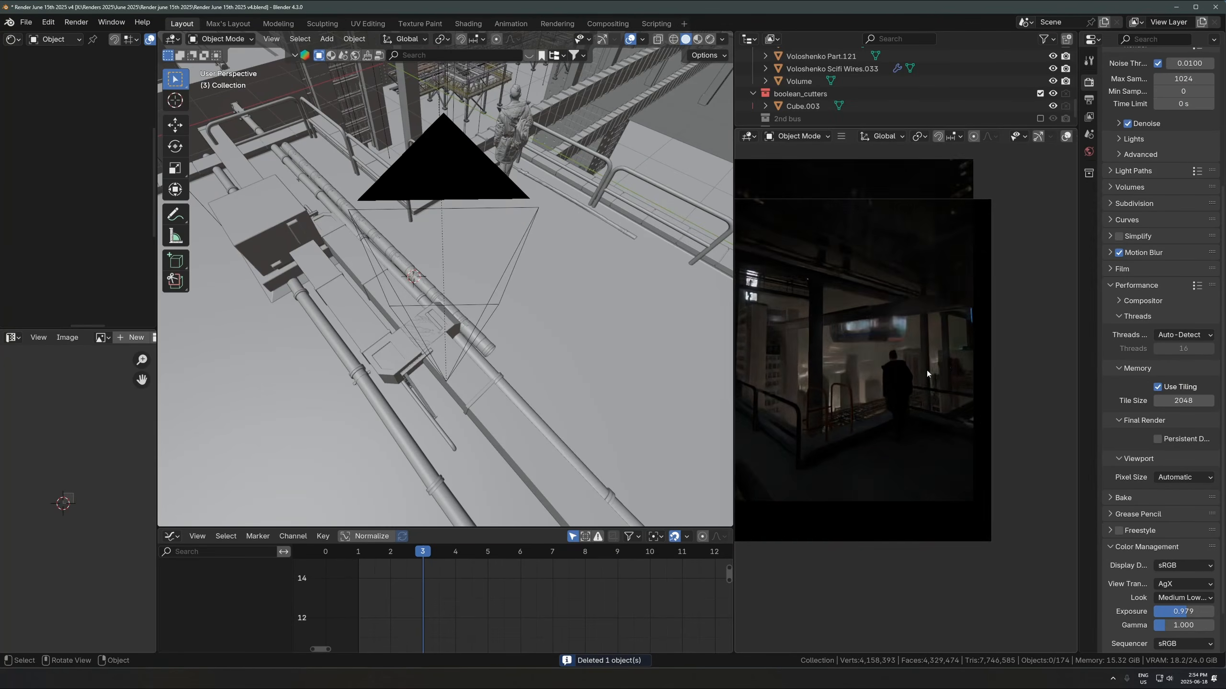
# Step: Select the camera in Blender, show its lens and depth of field settings, and inspect the figure and train in the rendered view
pyautogui.click(461, 169)
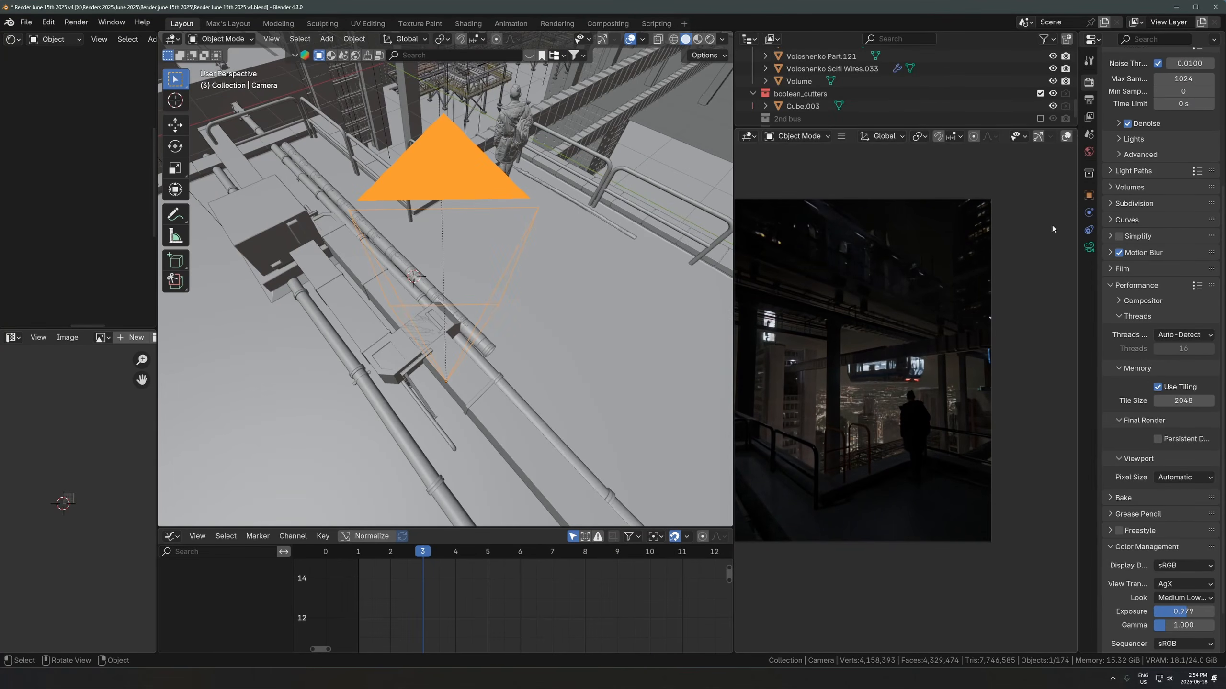
pyautogui.click(1089, 247)
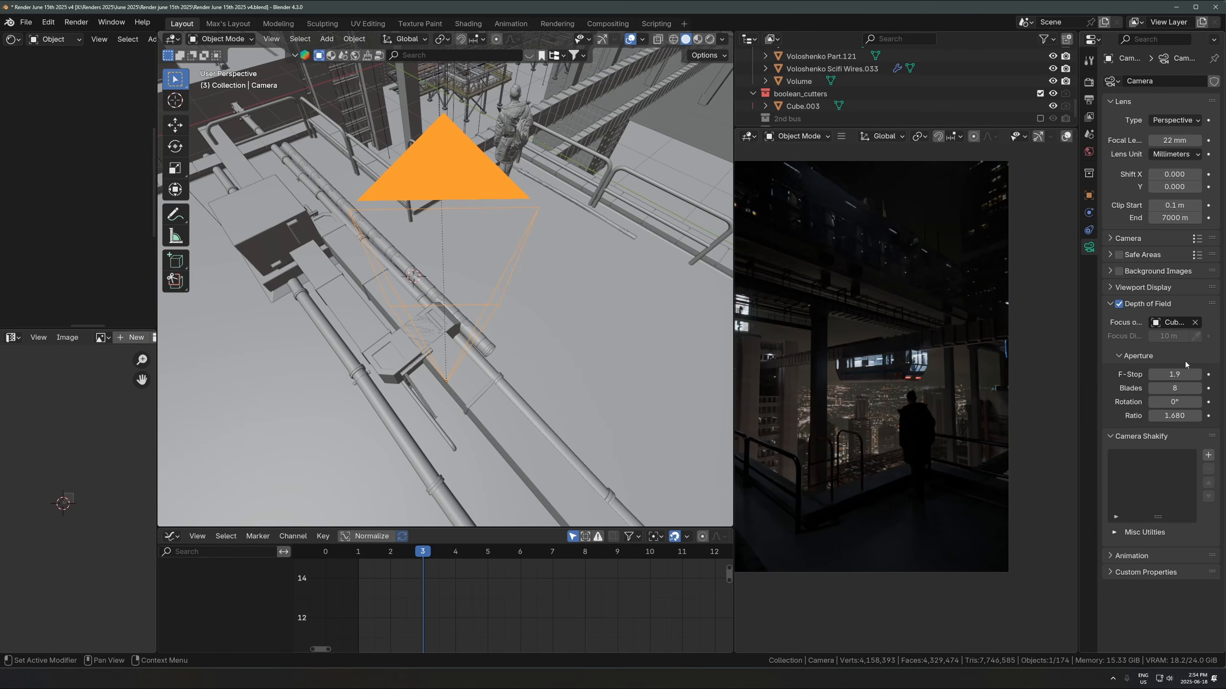
pyautogui.scroll(6, 920, 497)
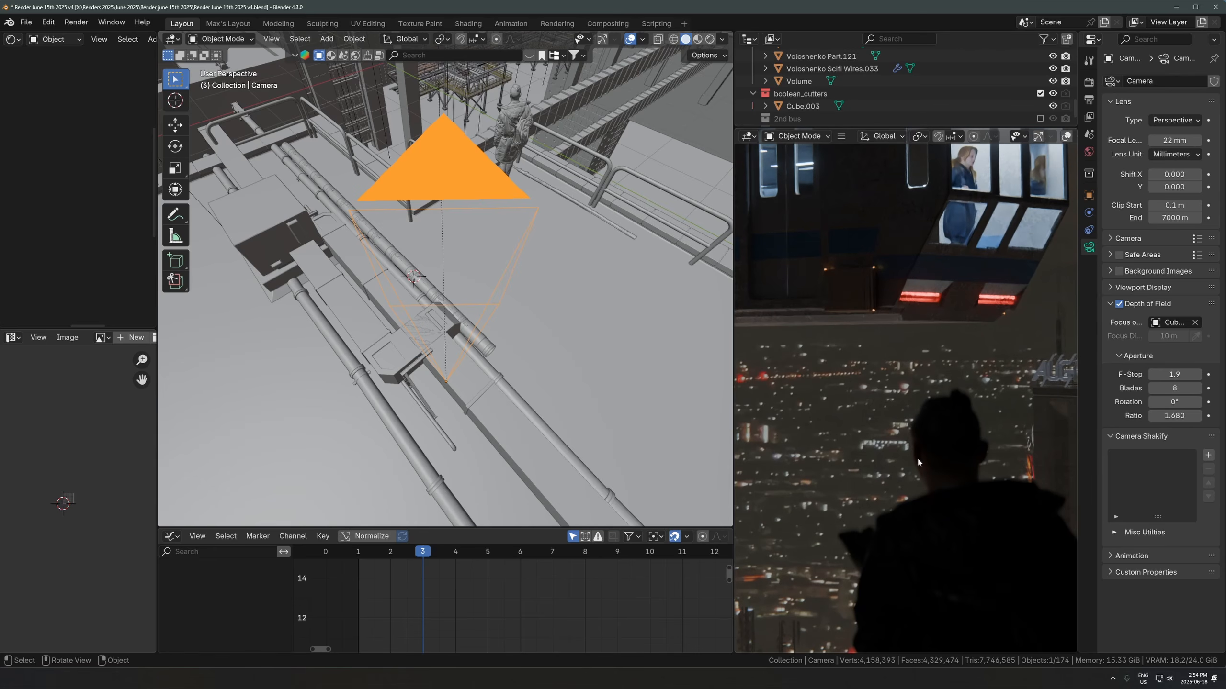
pyautogui.scroll(-4, 917, 464)
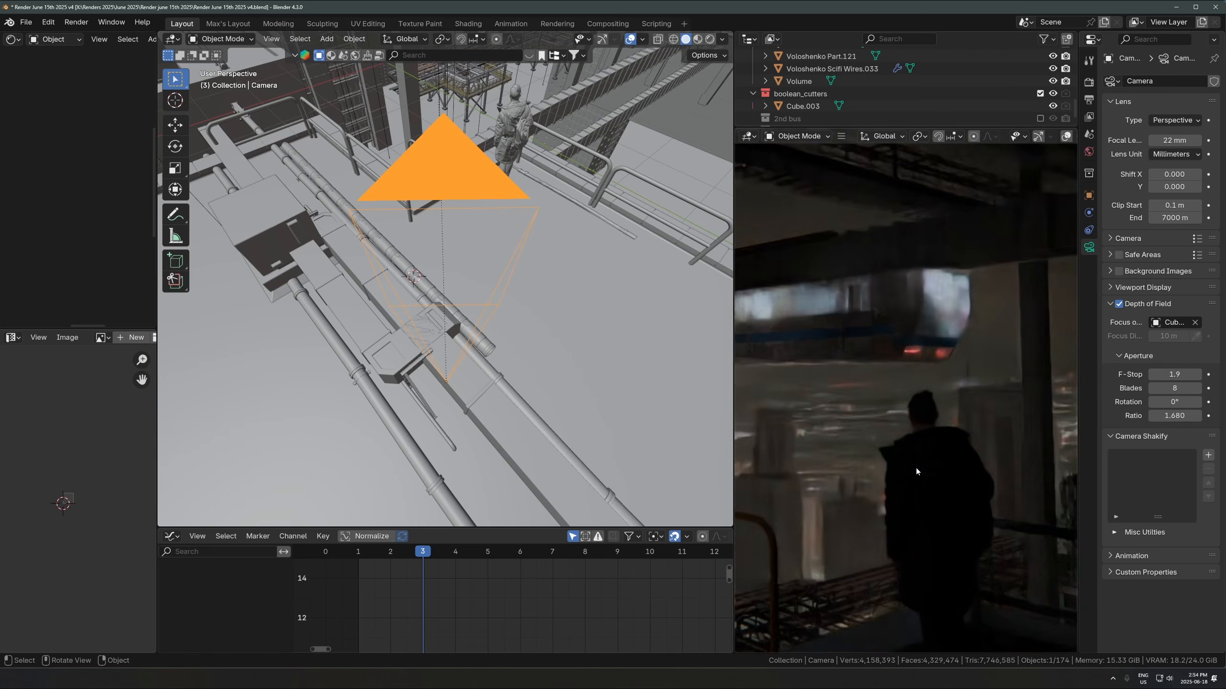
pyautogui.press('Home')
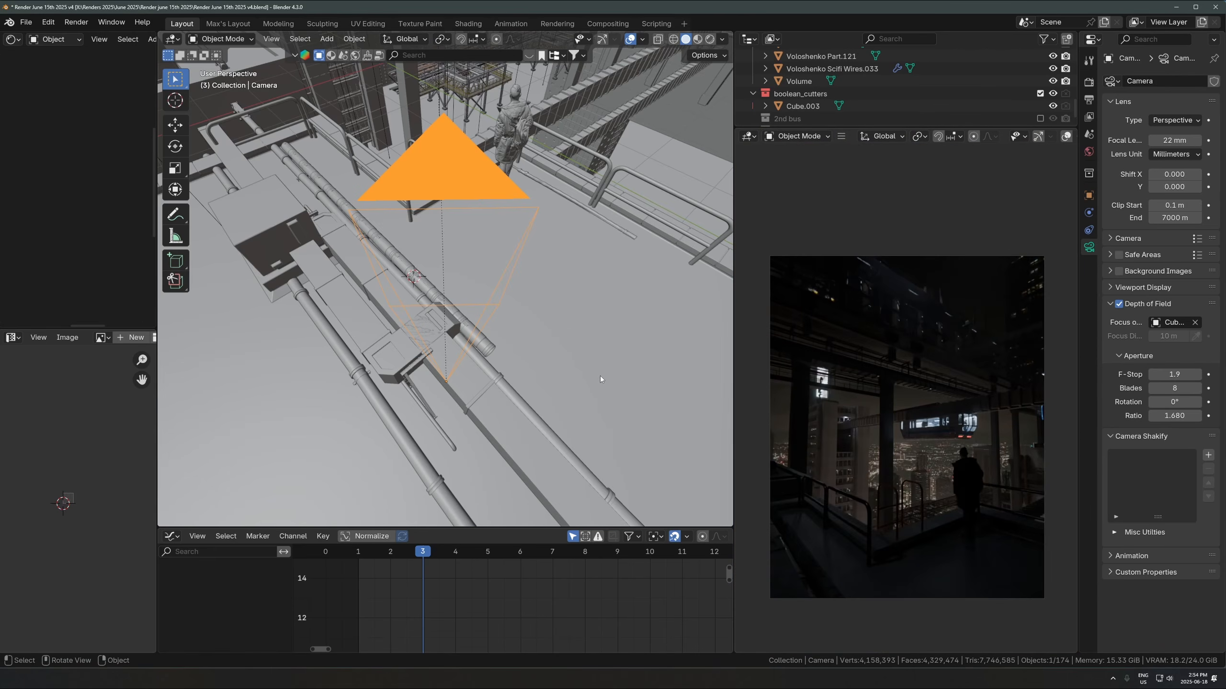
pyautogui.scroll(1, 954, 435)
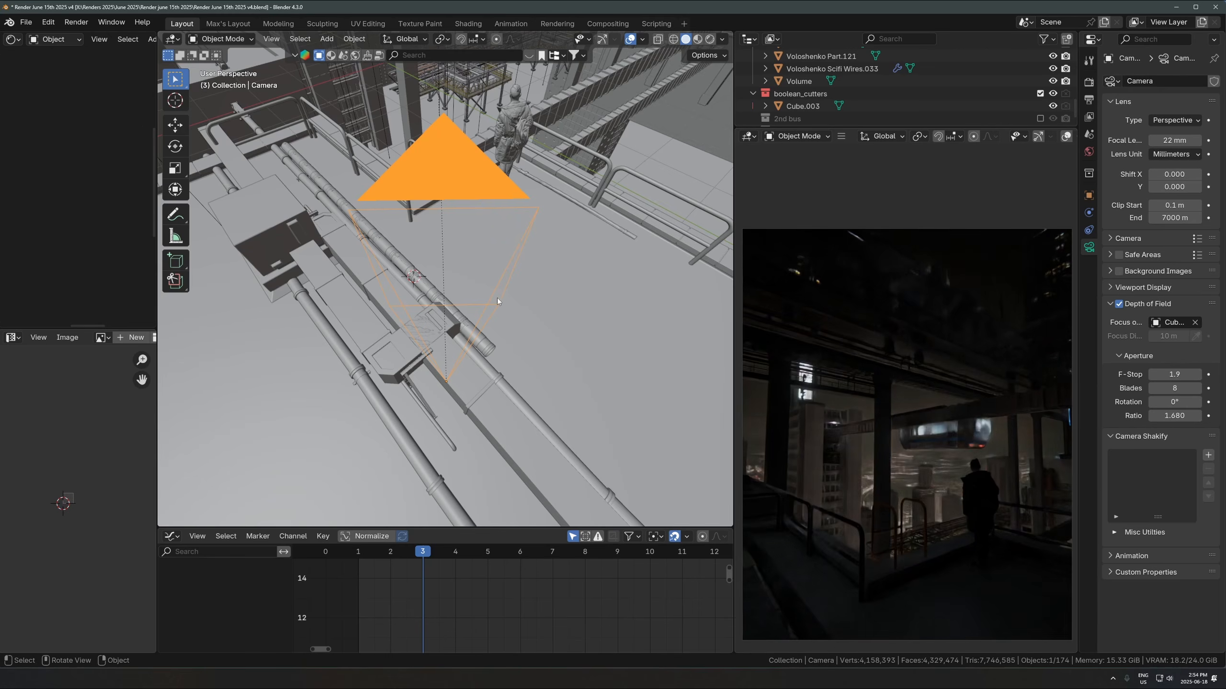
pyautogui.scroll(-3, 442, 342)
# Step: Look through the camera in the solid viewport, select the ledge and ladder in turn to inspect them, and reselect the camera
pyautogui.press('KP_0')
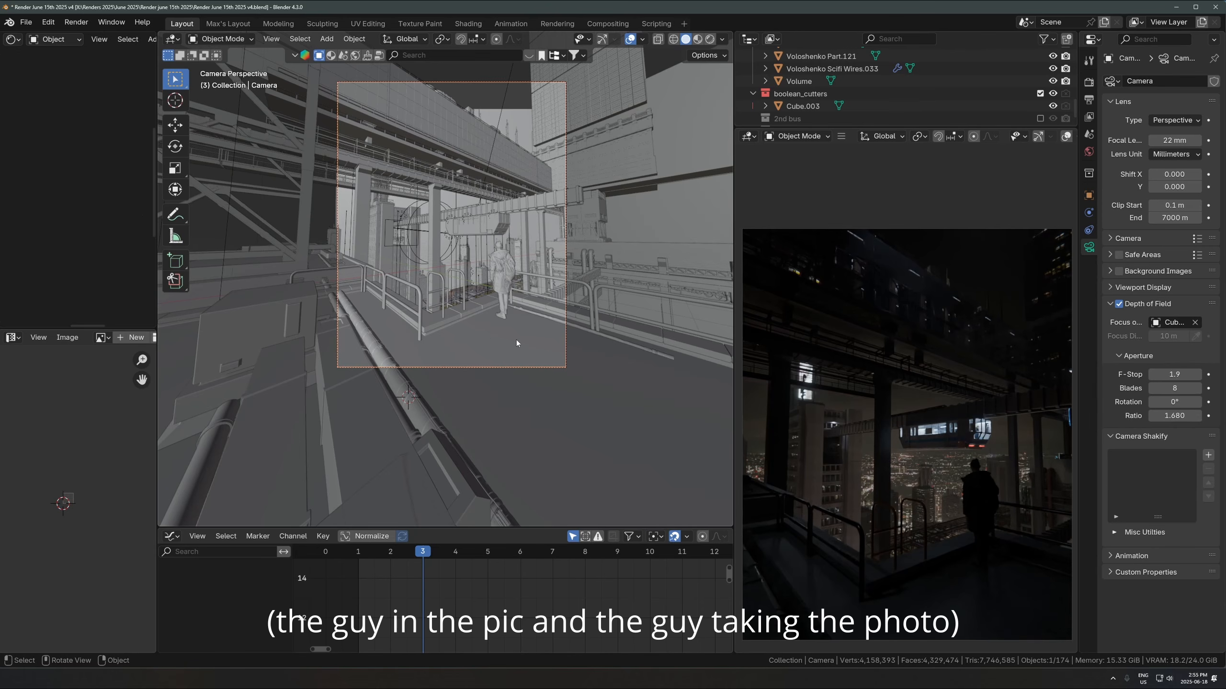
pyautogui.scroll(4, 529, 332)
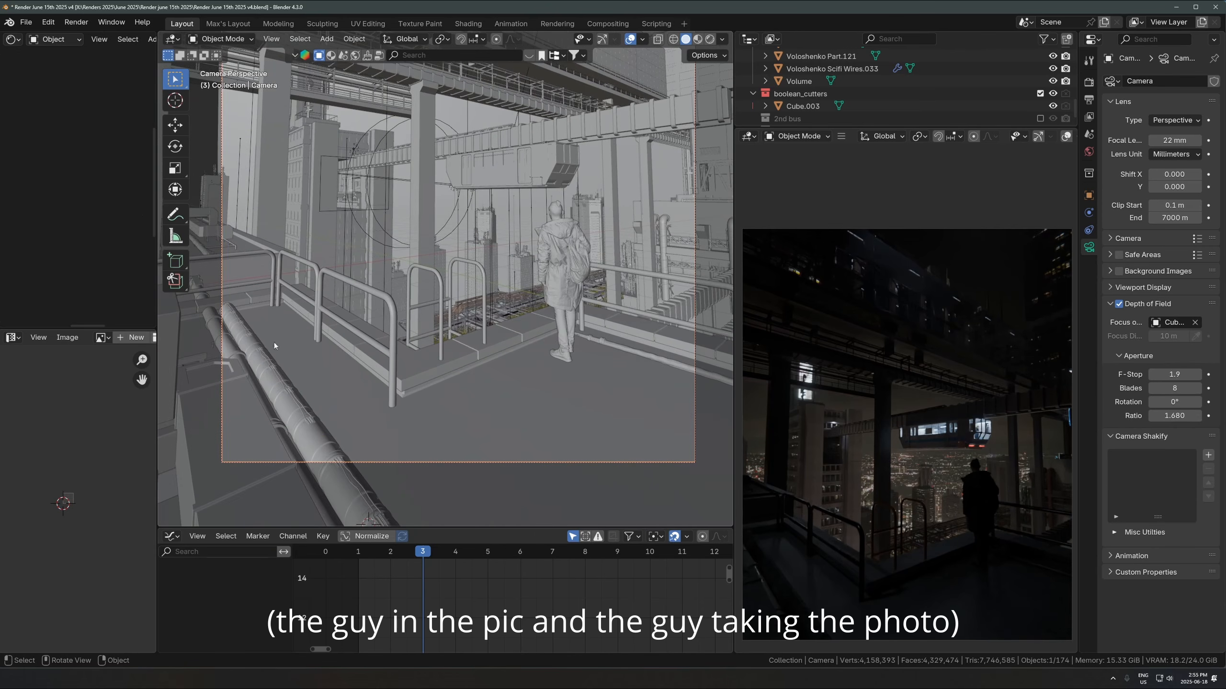
pyautogui.click(628, 331)
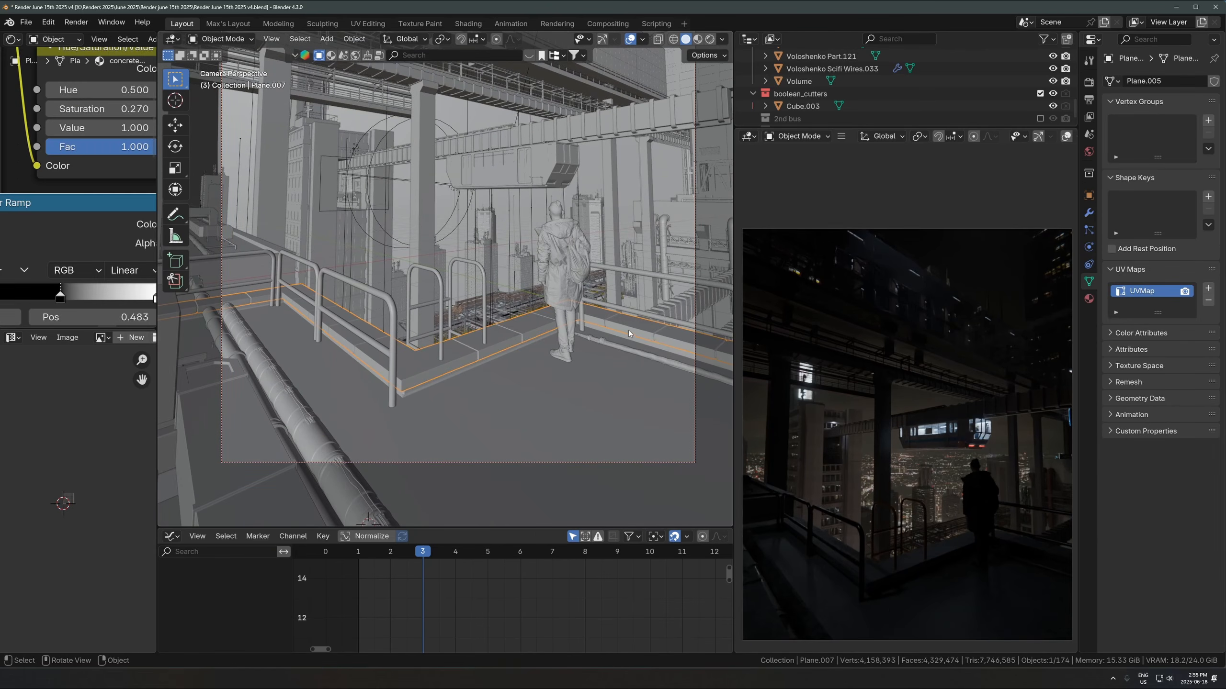
pyautogui.click(898, 517)
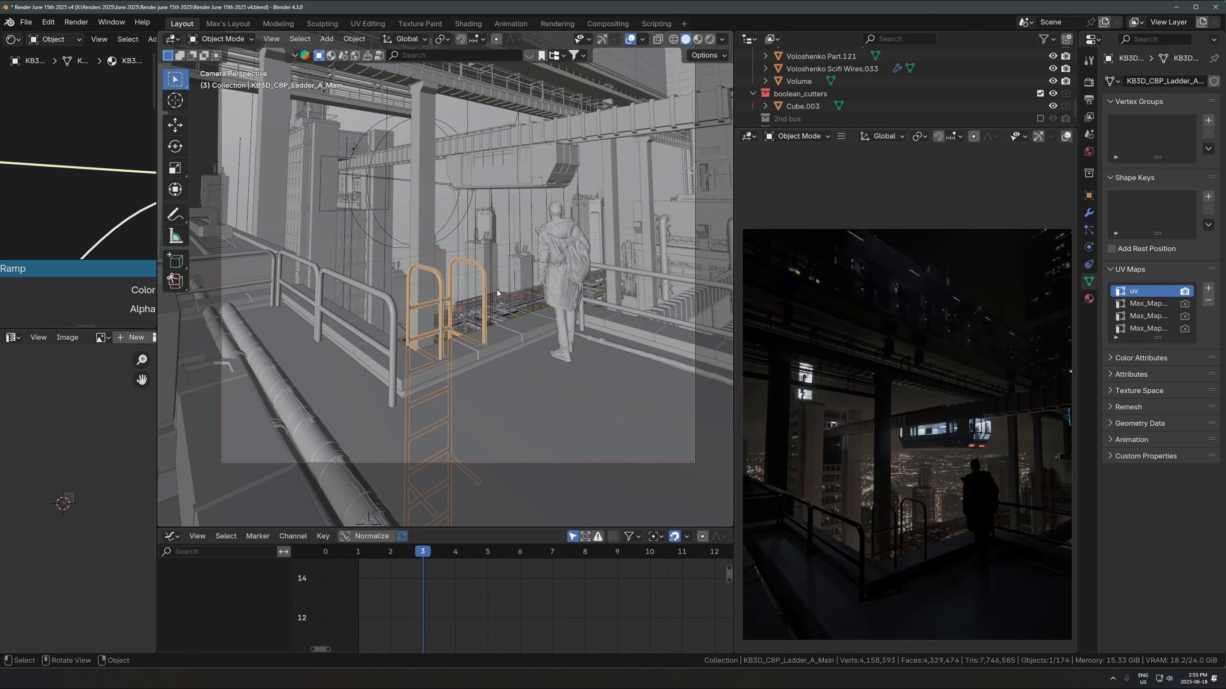
pyautogui.click(512, 456)
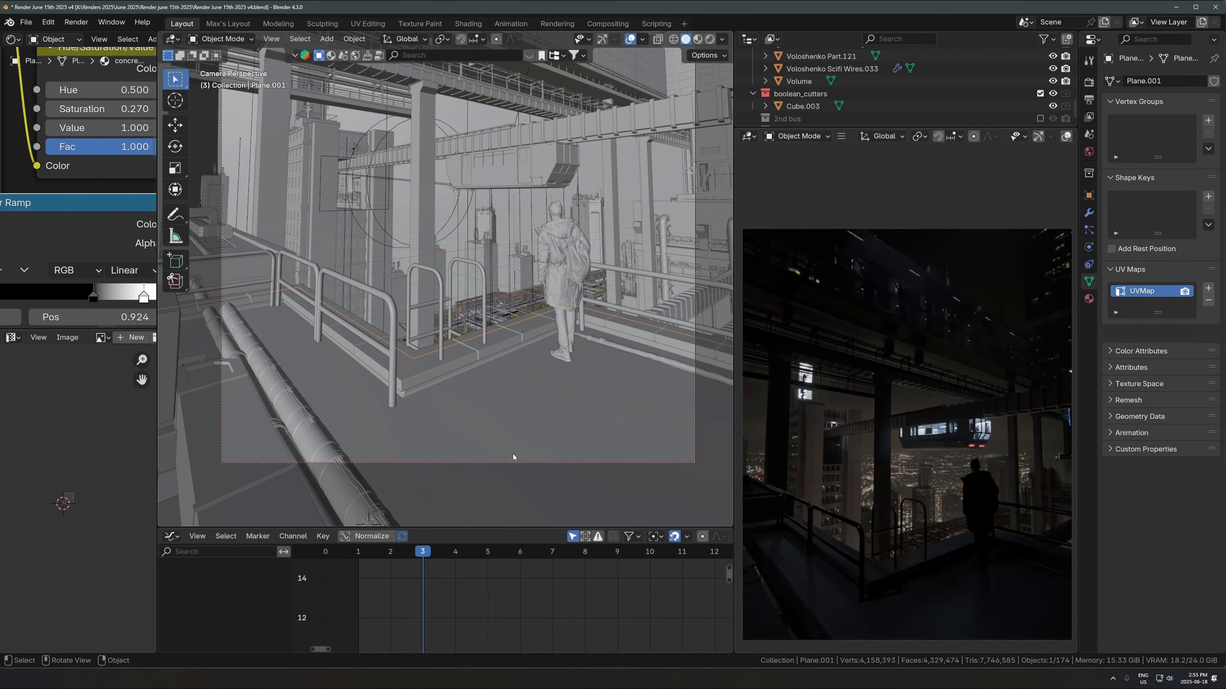
pyautogui.click(451, 463)
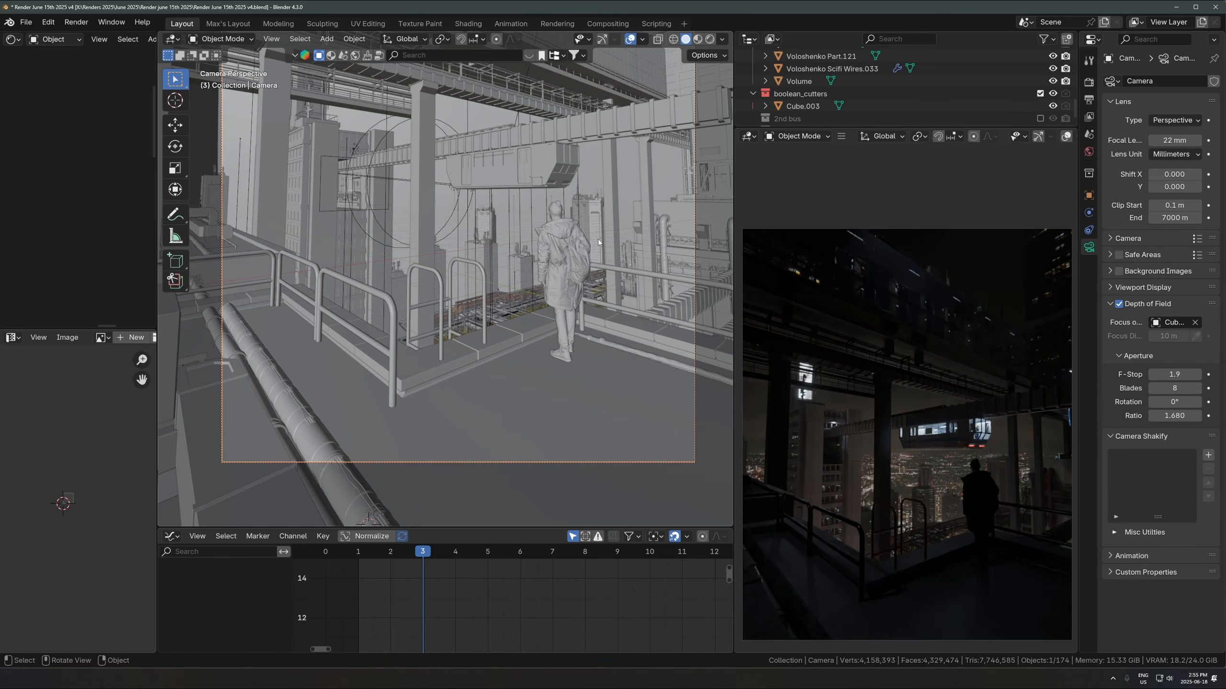
# Step: Examine the camera's height and position relative to the standing figure from outside, and return to the camera view
pyautogui.moveTo(490, 240); pyautogui.dragTo(498, 279, button='middle')
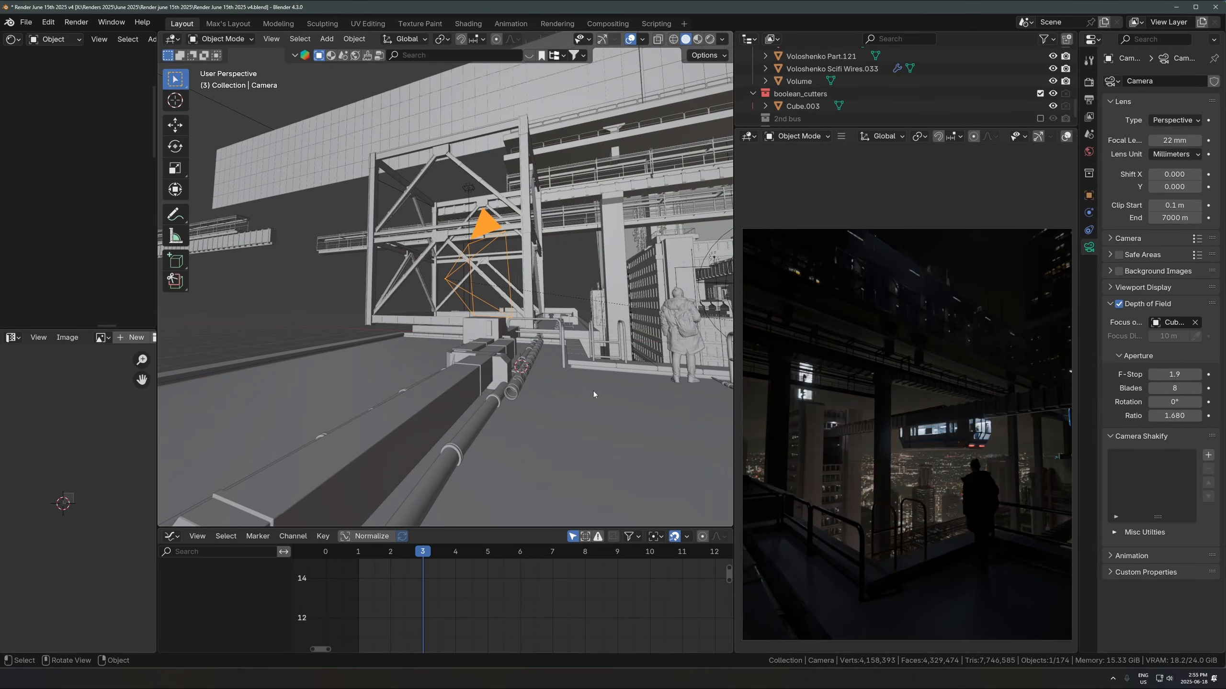
pyautogui.moveTo(594, 394); pyautogui.dragTo(563, 333, button='middle')
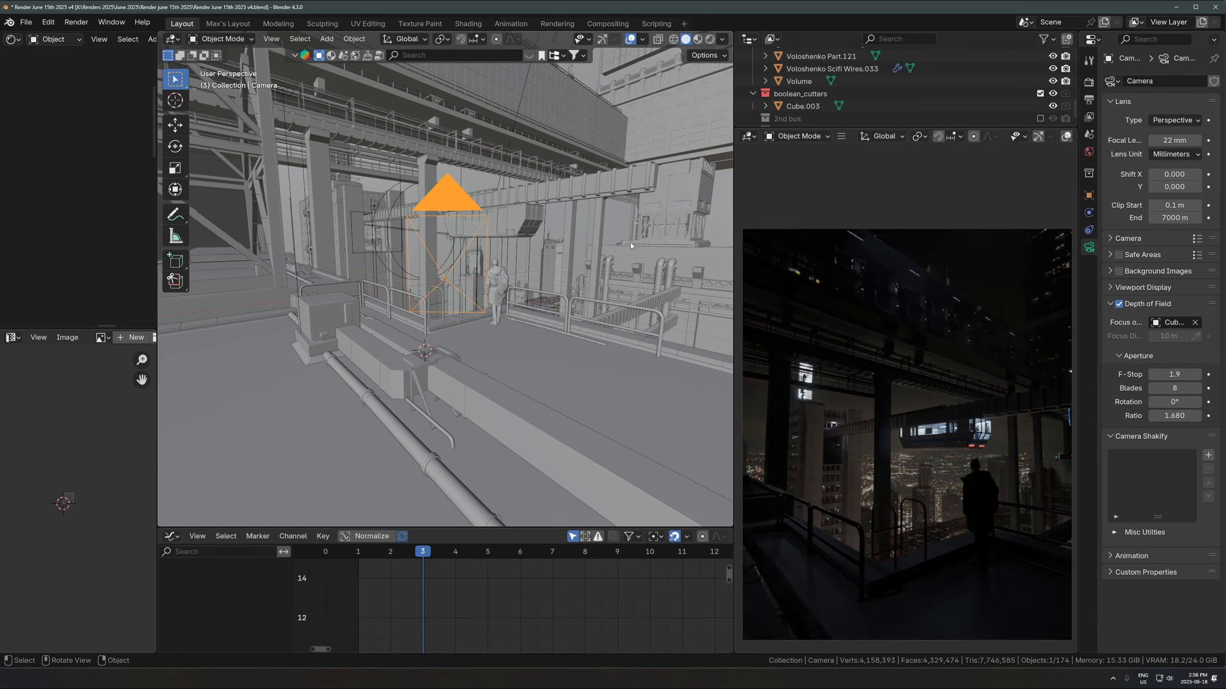
pyautogui.moveTo(630, 242); pyautogui.dragTo(546, 270, button='middle')
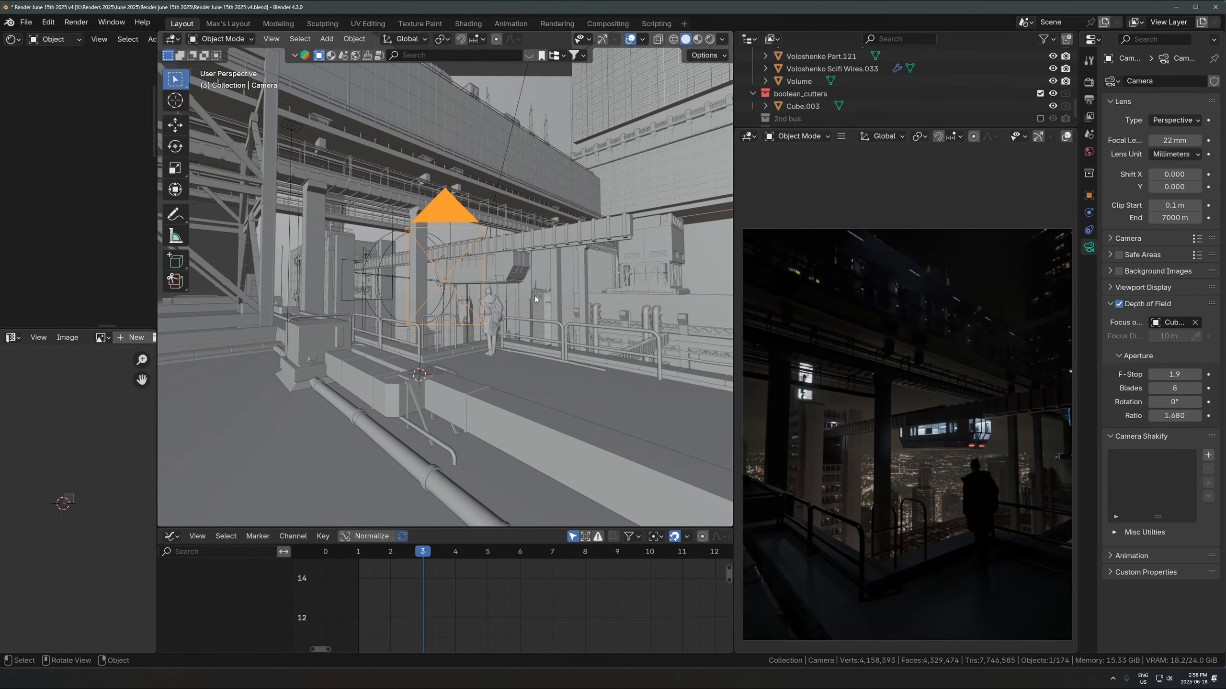
pyautogui.press('KP_0')
pyautogui.scroll(-2, 509, 250)
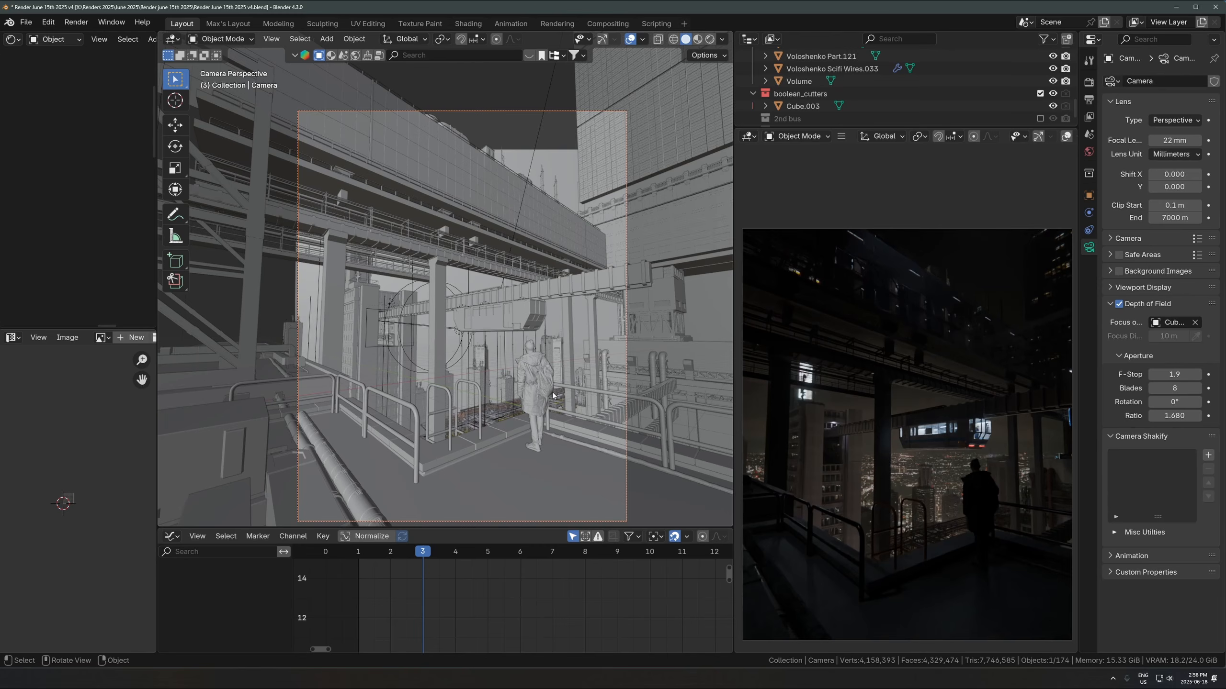
pyautogui.scroll(-1, 504, 367)
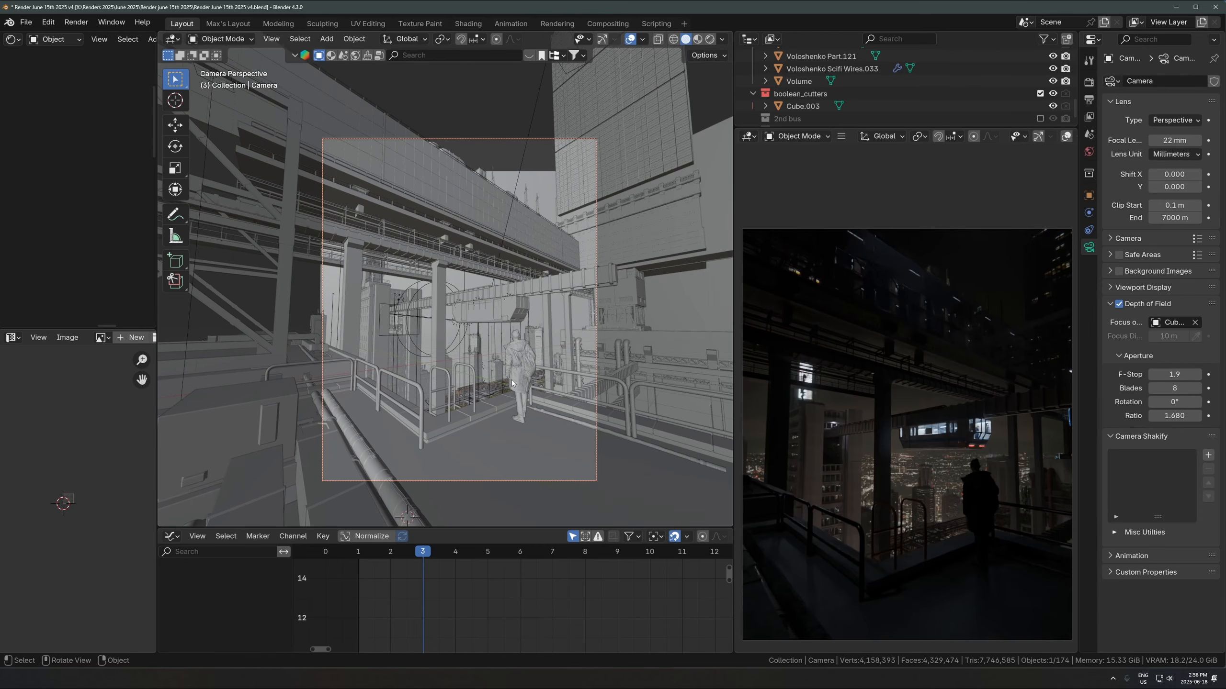
pyautogui.scroll(2, 512, 386)
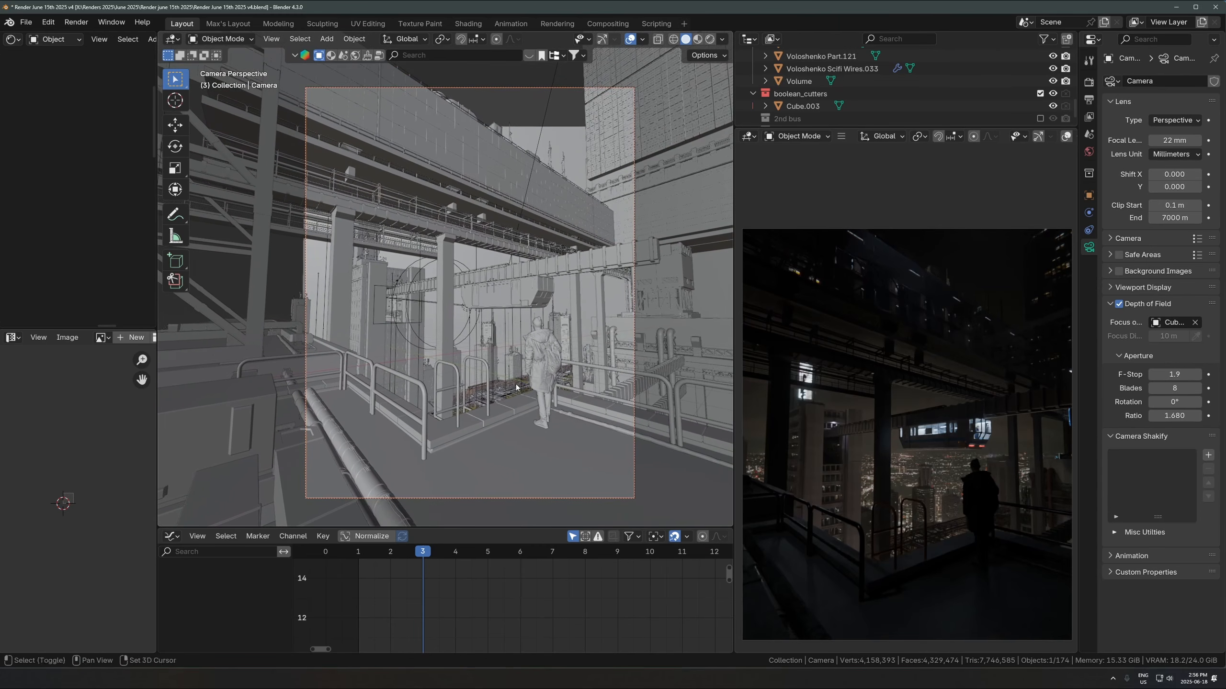